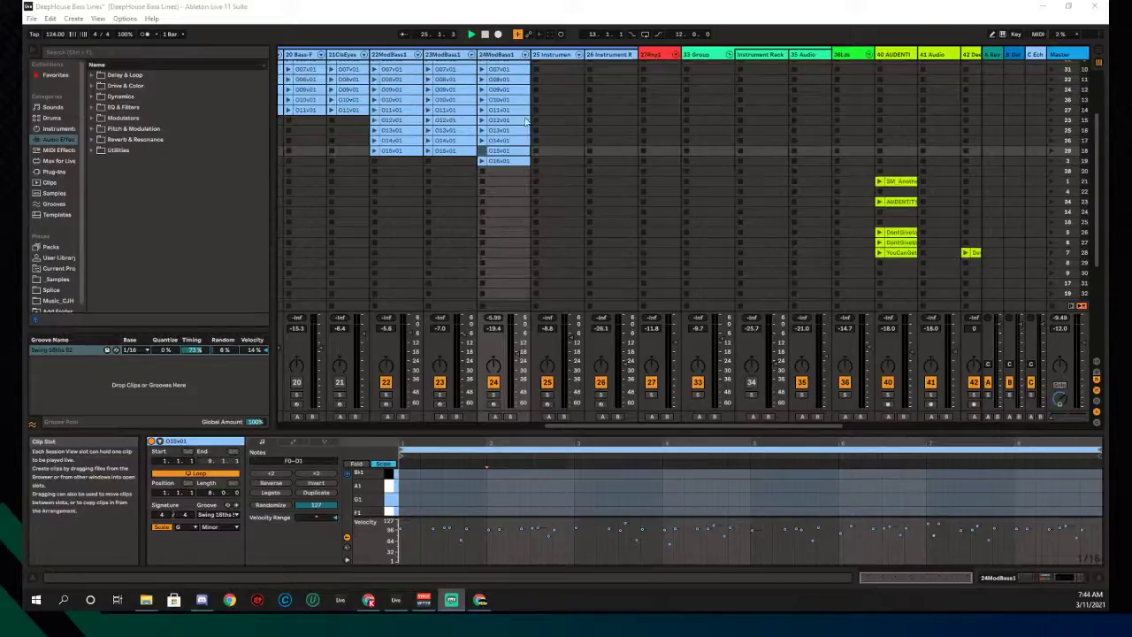
Stop playback and open track 24's O01v01 clip in an enlarged note editor
scroll(509, 120, "up", 3)
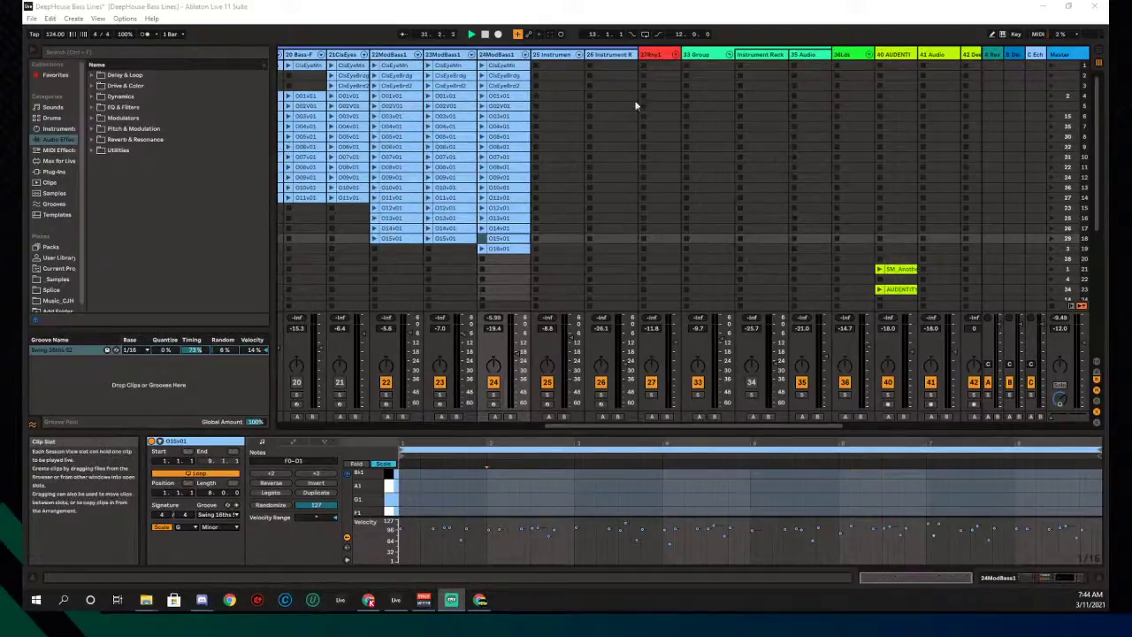
double_click(485, 35)
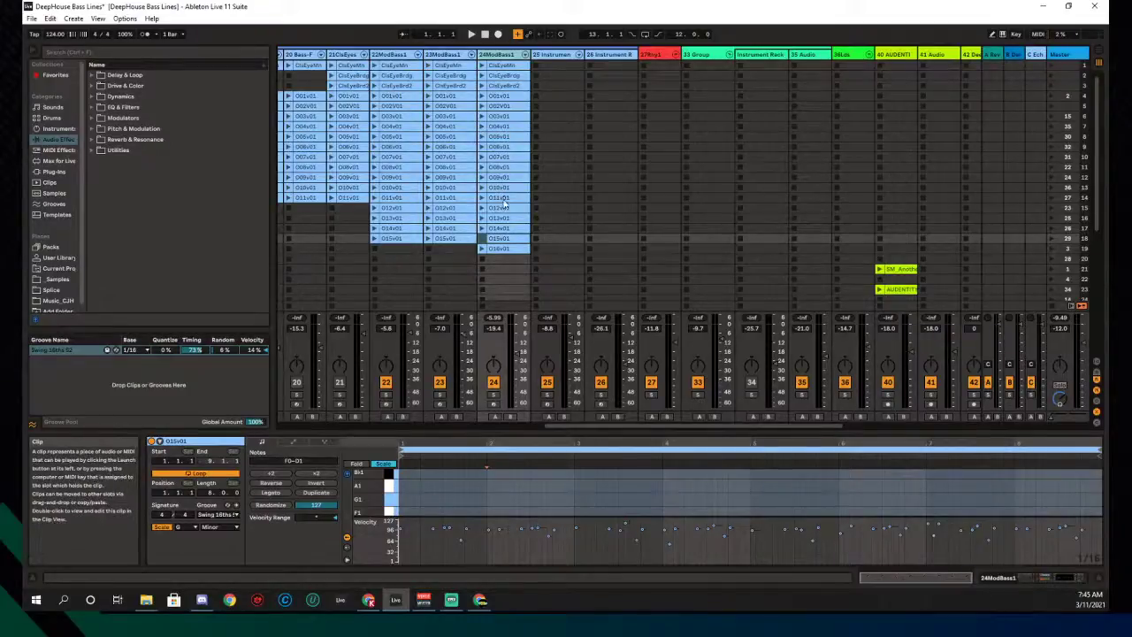
left_click(498, 97, "ctrl")
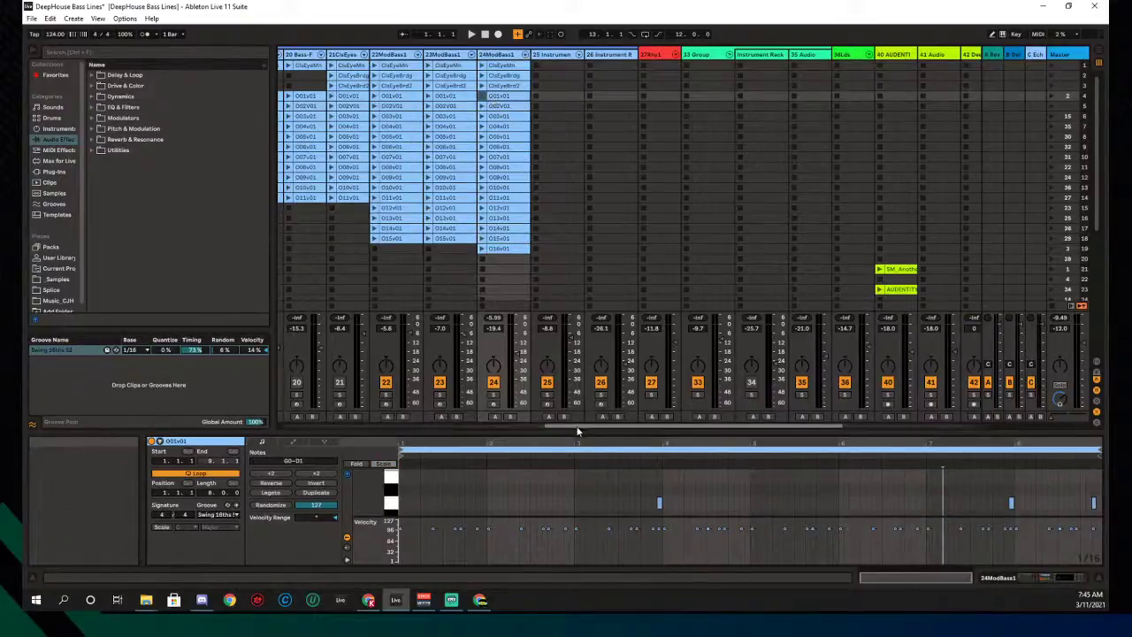
left_click_drag(576, 431, 577, 263)
left_click(563, 394)
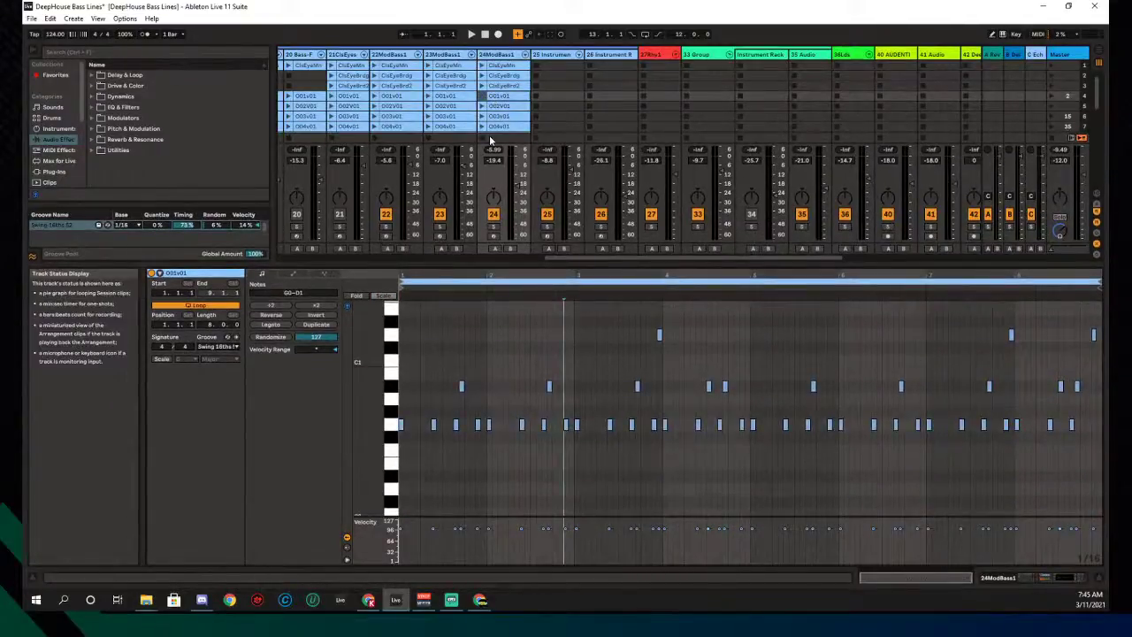
Audition the O01v01 clips on tracks 24, 20 and 21 one after another
left_click(483, 98)
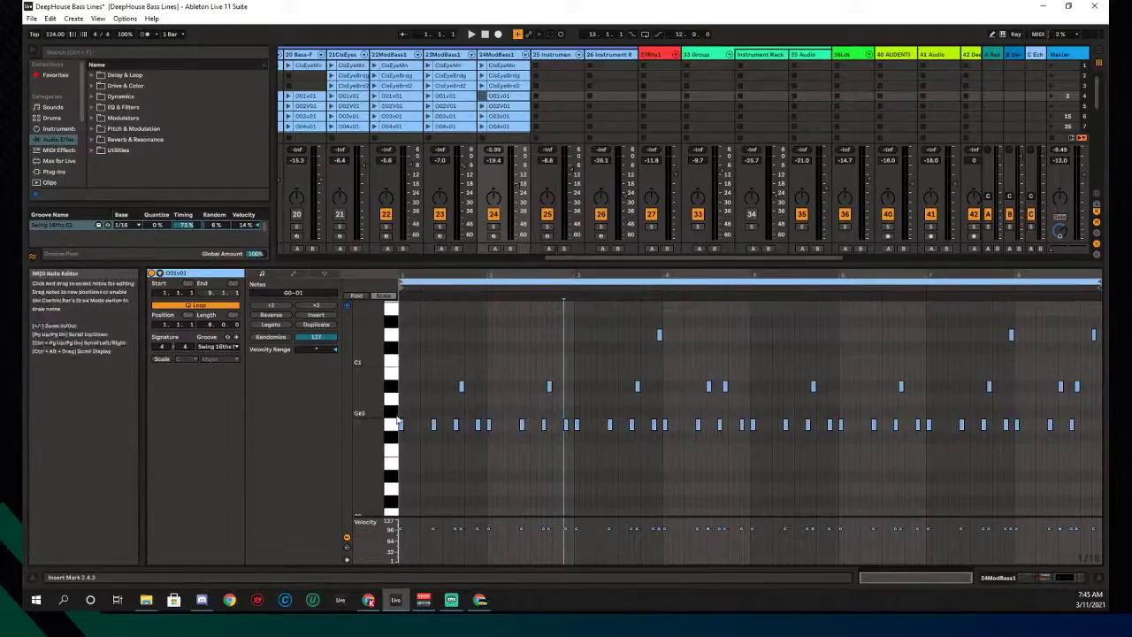
left_click(481, 97)
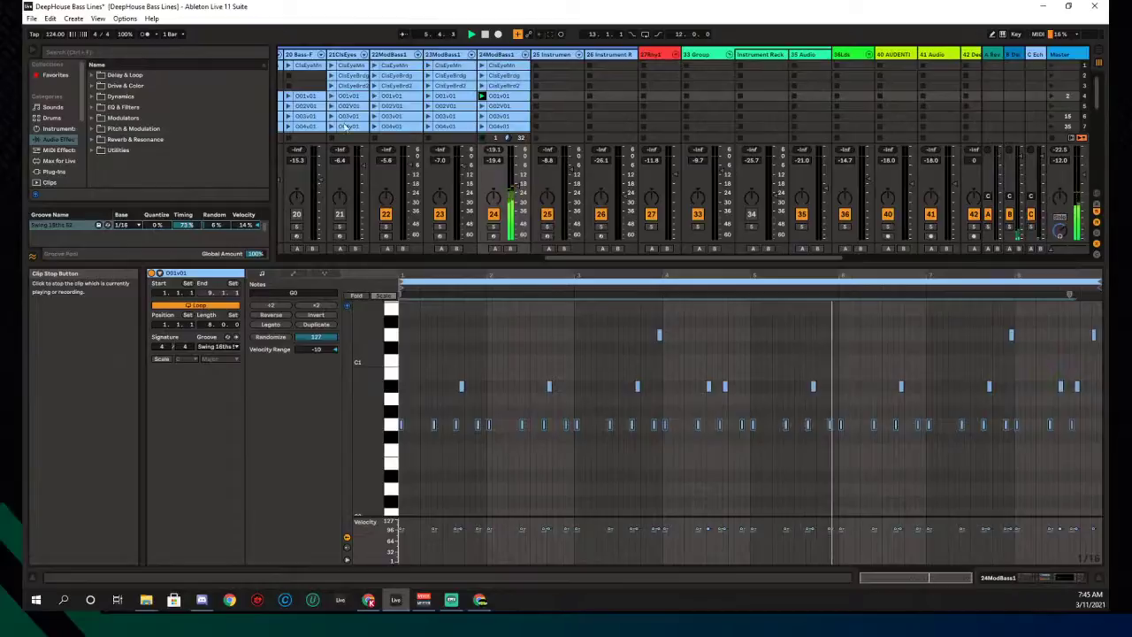
left_click(287, 97)
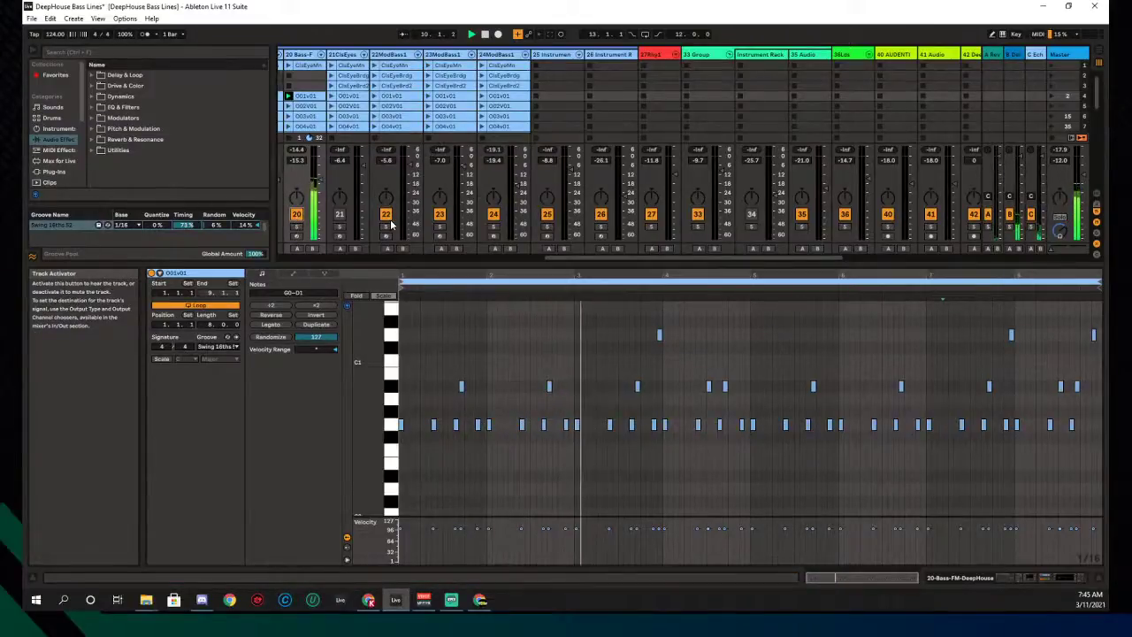
scroll(436, 139, "down", 2)
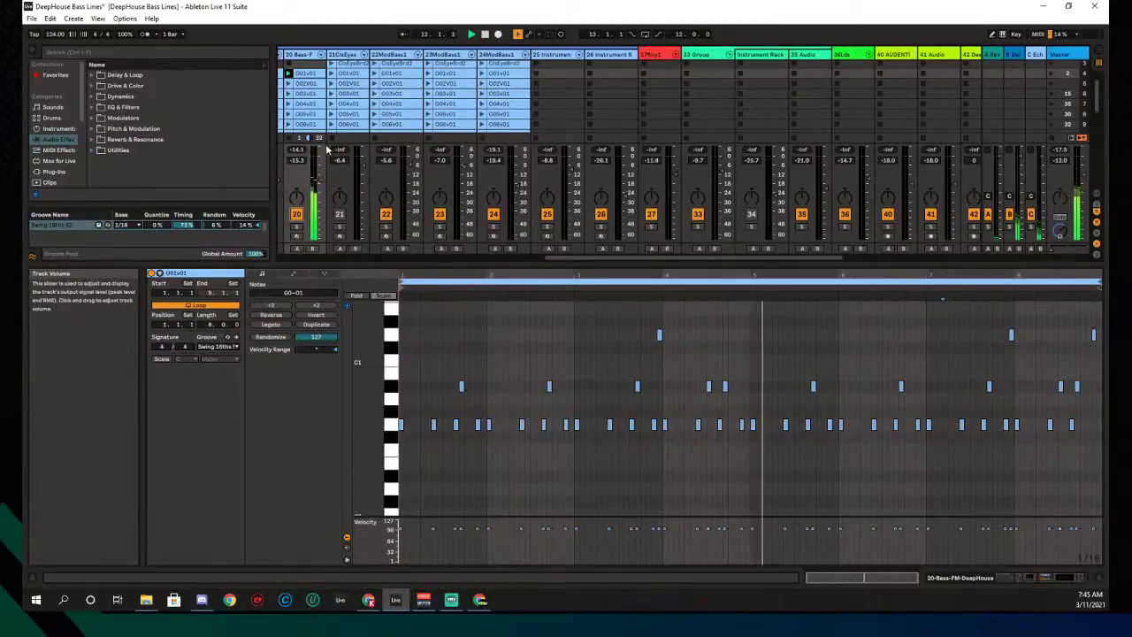
left_click(331, 74)
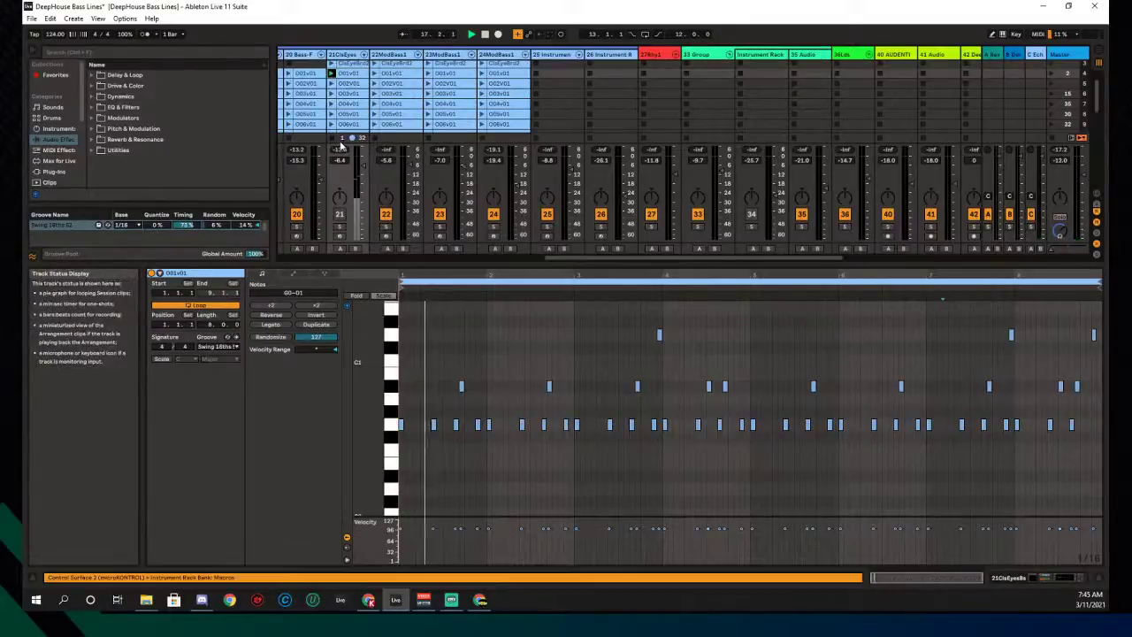
Deactivate tracks 20 and 21 and audition the O01v01 clips on tracks 22 and 23
left_click(297, 214)
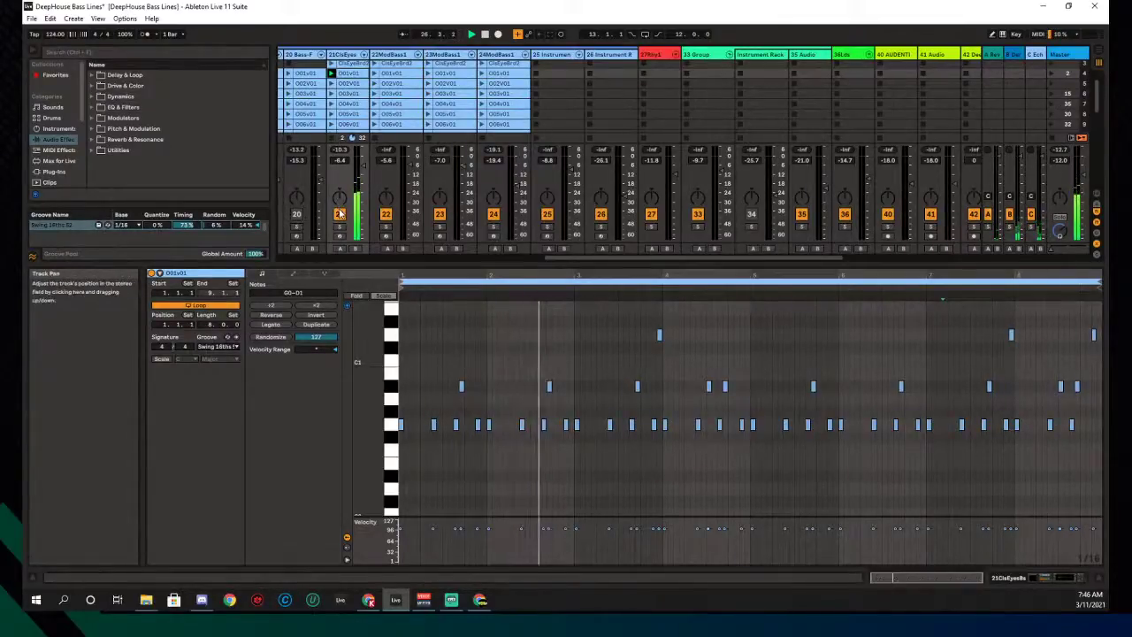
left_click(340, 215)
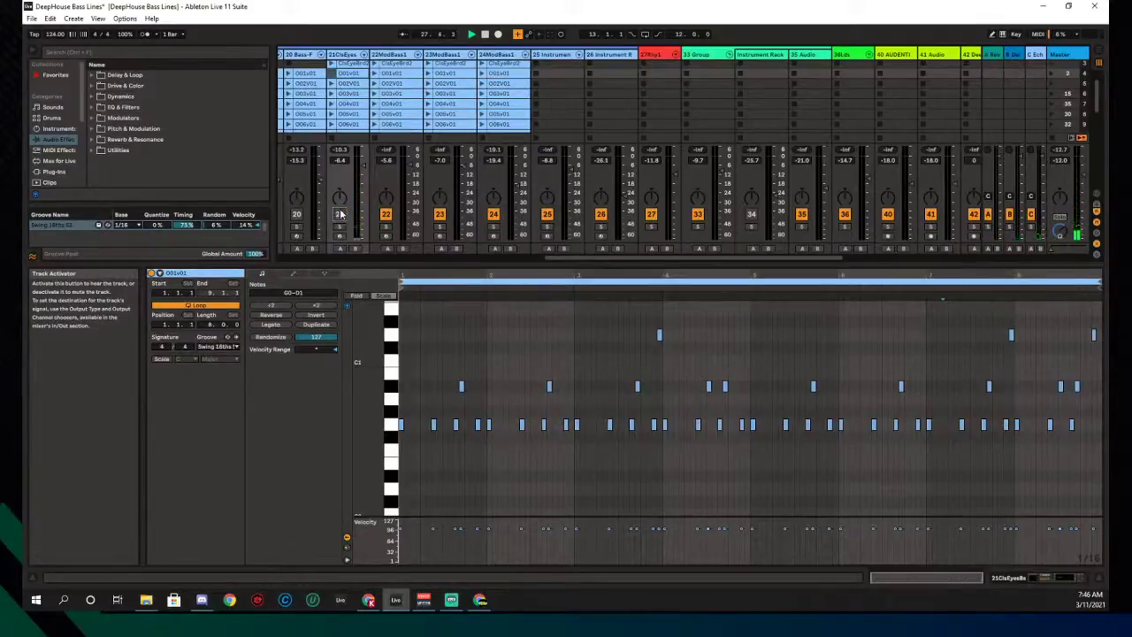
left_click(373, 76)
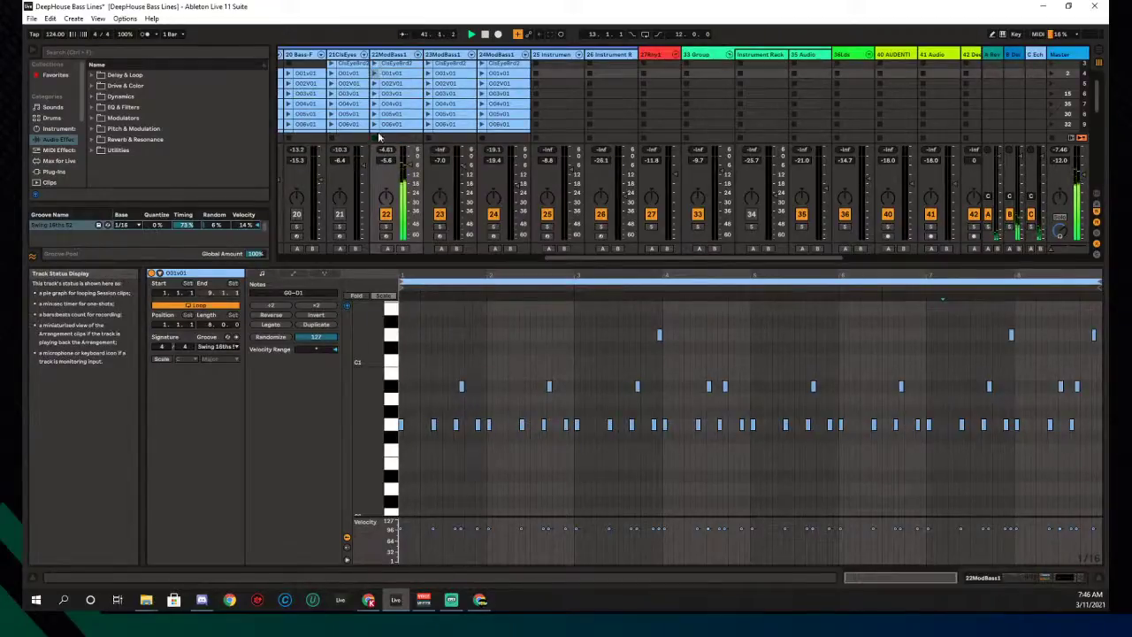
left_click(428, 73)
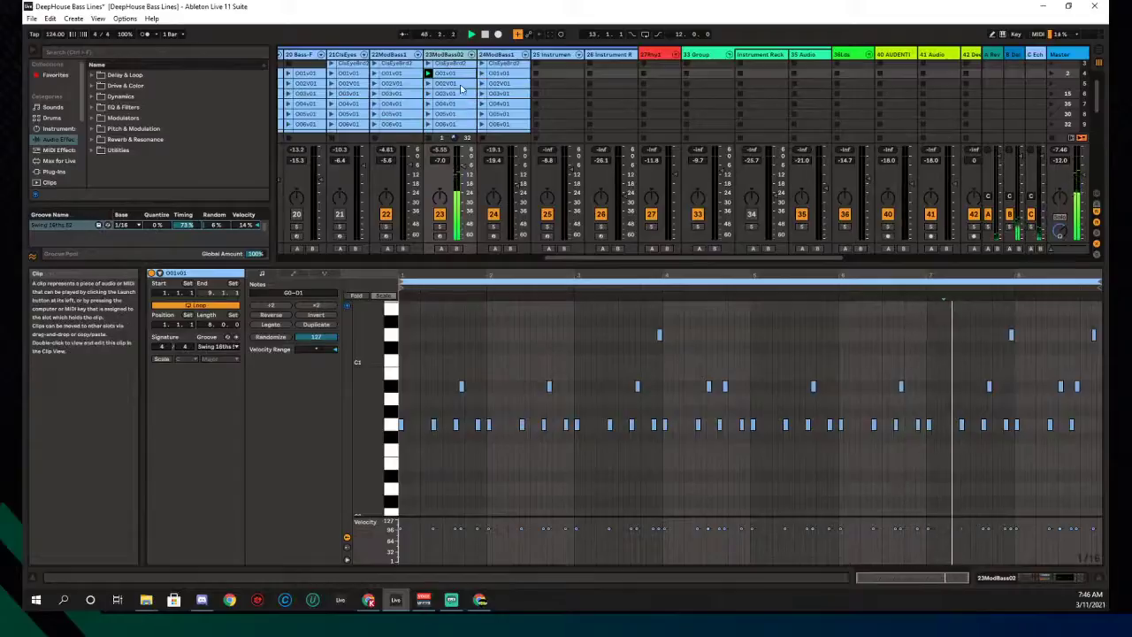
Open track 23's device chain and try adjusting band 5 of its EQ Eight
left_click(445, 54)
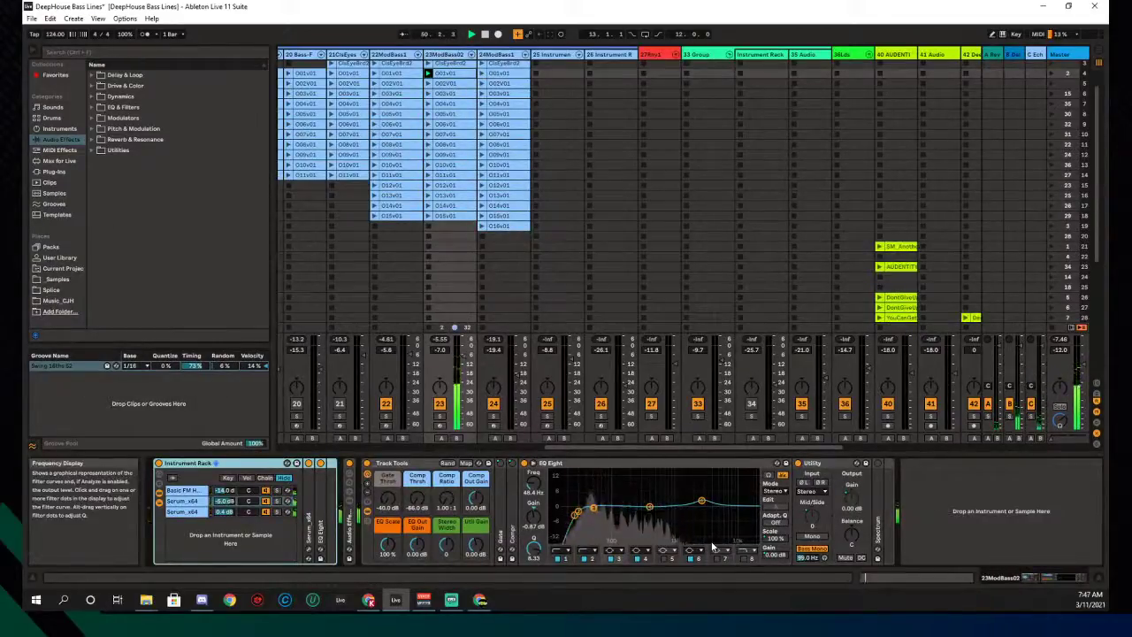
left_click(702, 501)
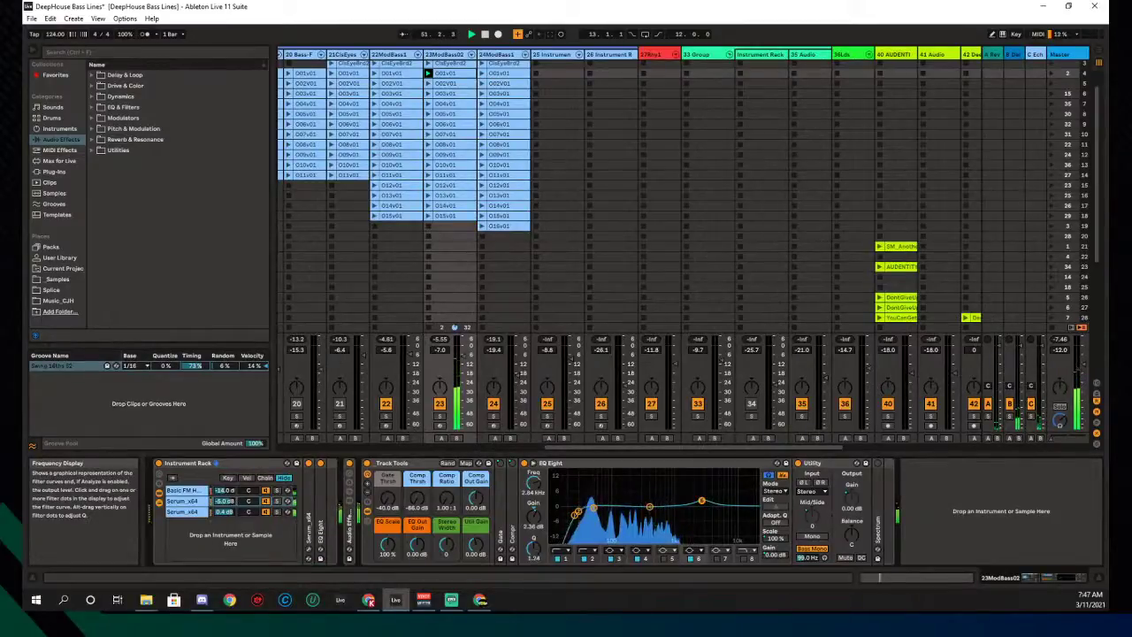
left_click(663, 558)
left_click_drag(637, 508, 638, 520)
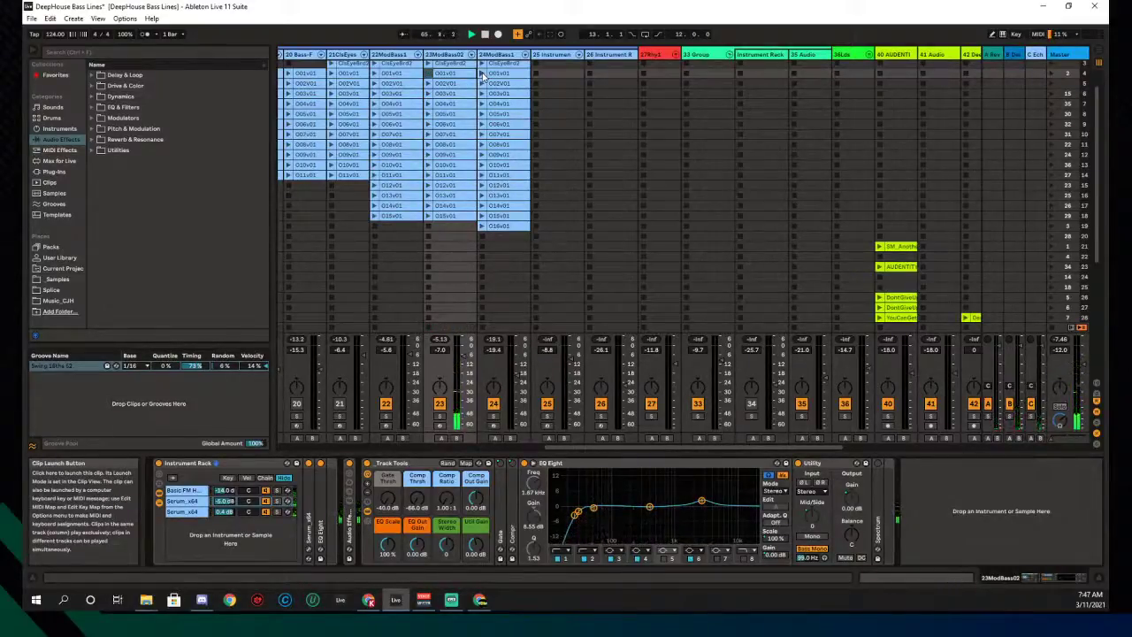
Rename track 24 as 24ModBass03 and raise its volume to -7.4 dB while its O01v01 clip plays
left_click(499, 57)
key("ctrl+r")
key("Return")
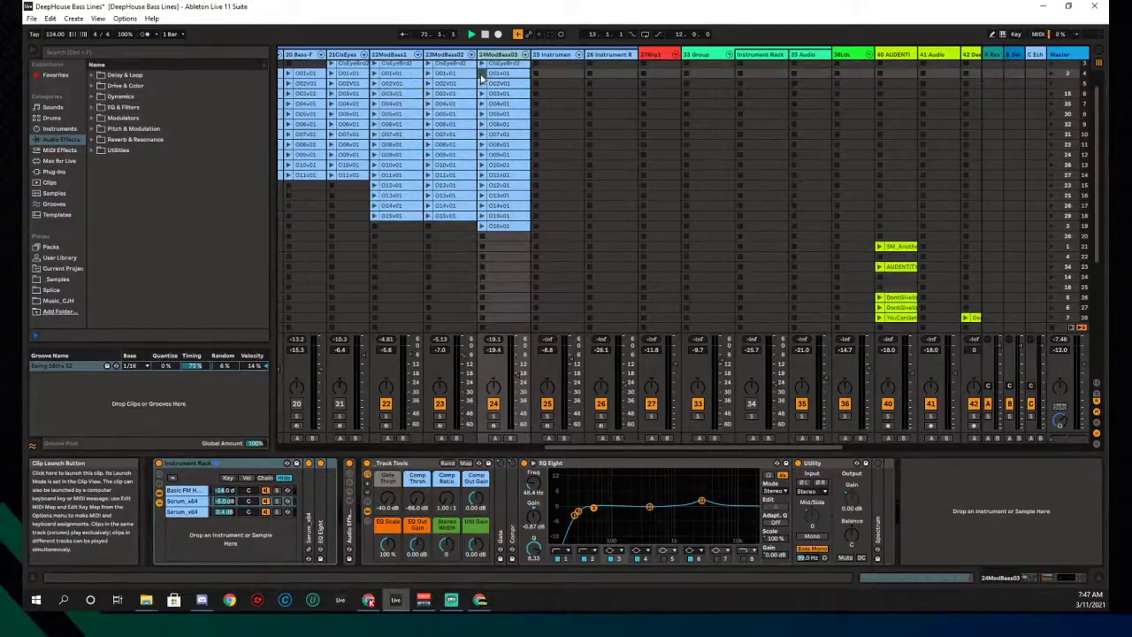
left_click(482, 75)
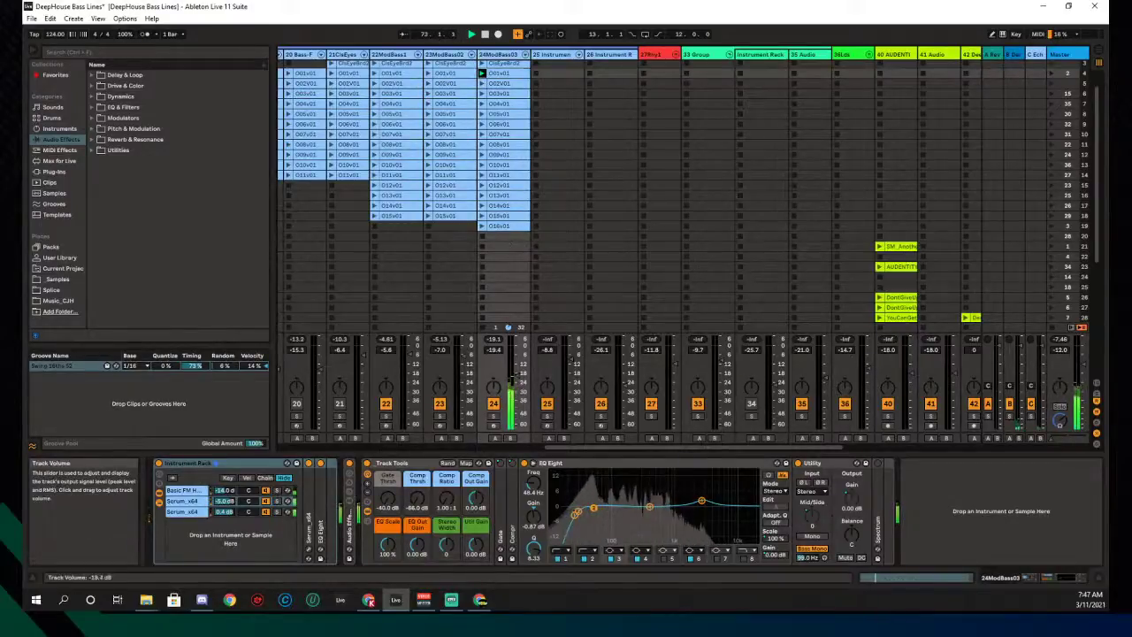
left_click_drag(511, 381, 511, 360)
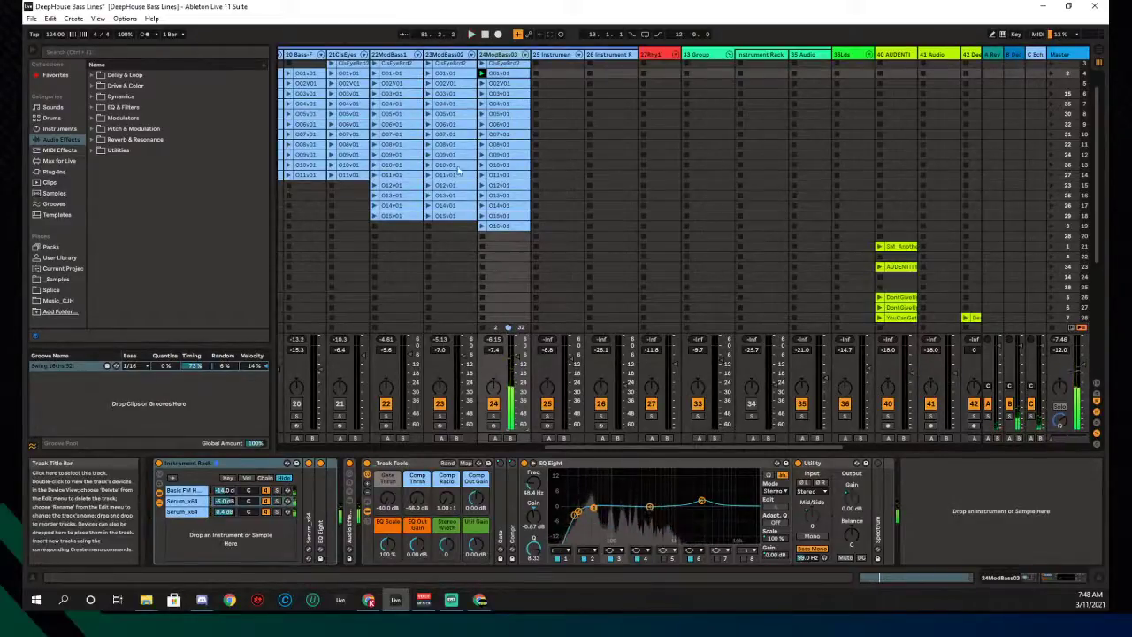
Inspect the Instrument Rack chains on track 24 and listen to the soloed Basic FM House chain
left_click(203, 502)
left_click(198, 512)
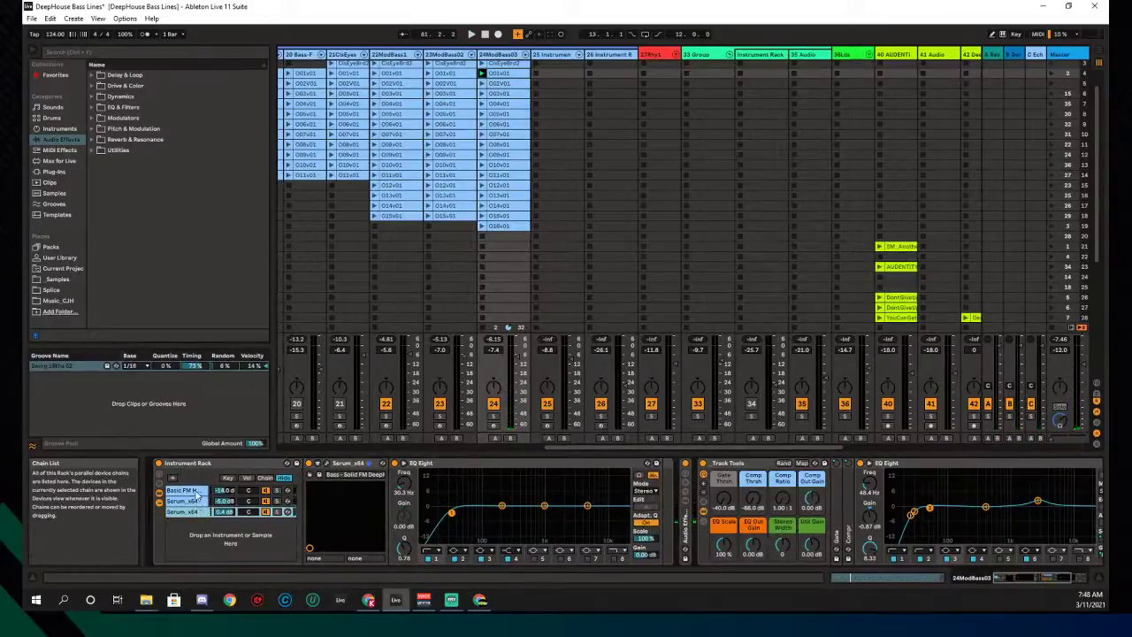
left_click(197, 491)
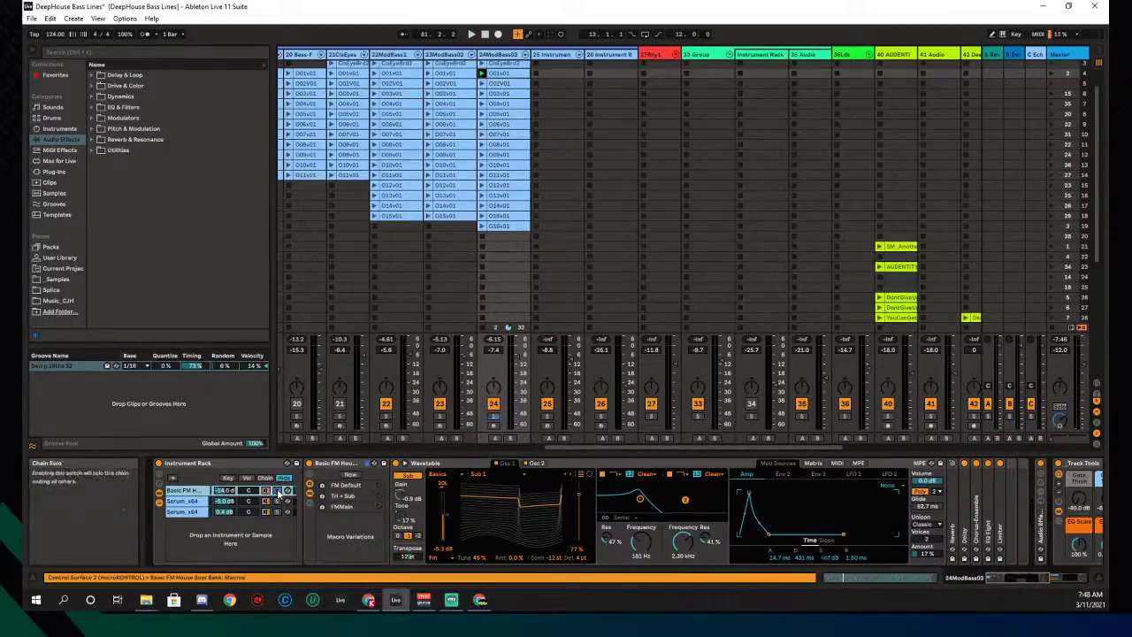
key("space")
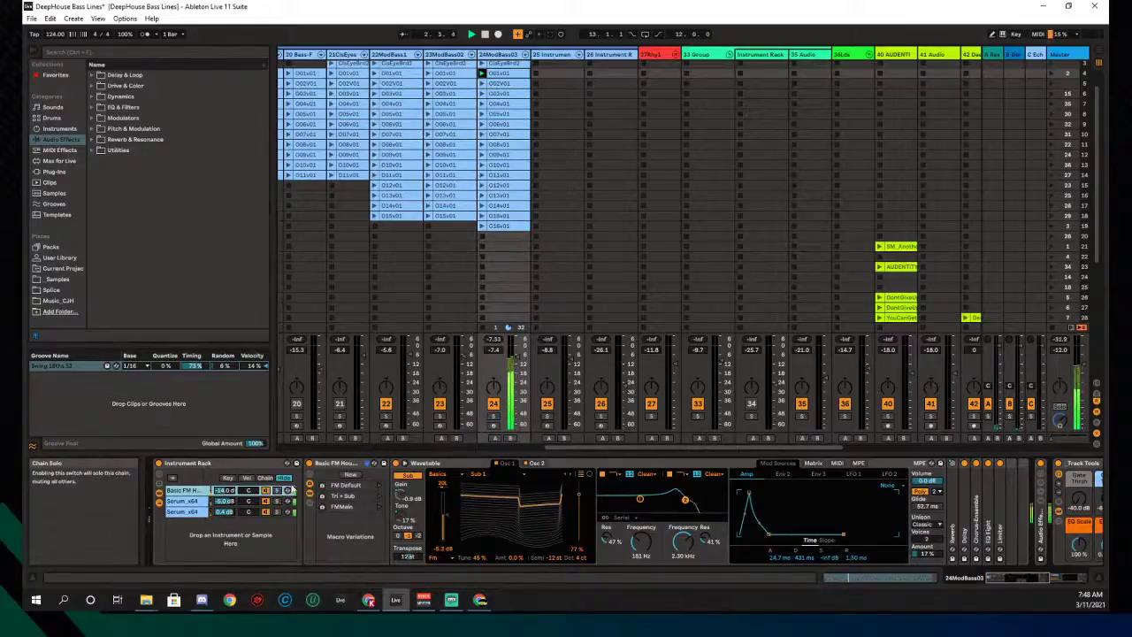
left_click(439, 416)
left_click(277, 492)
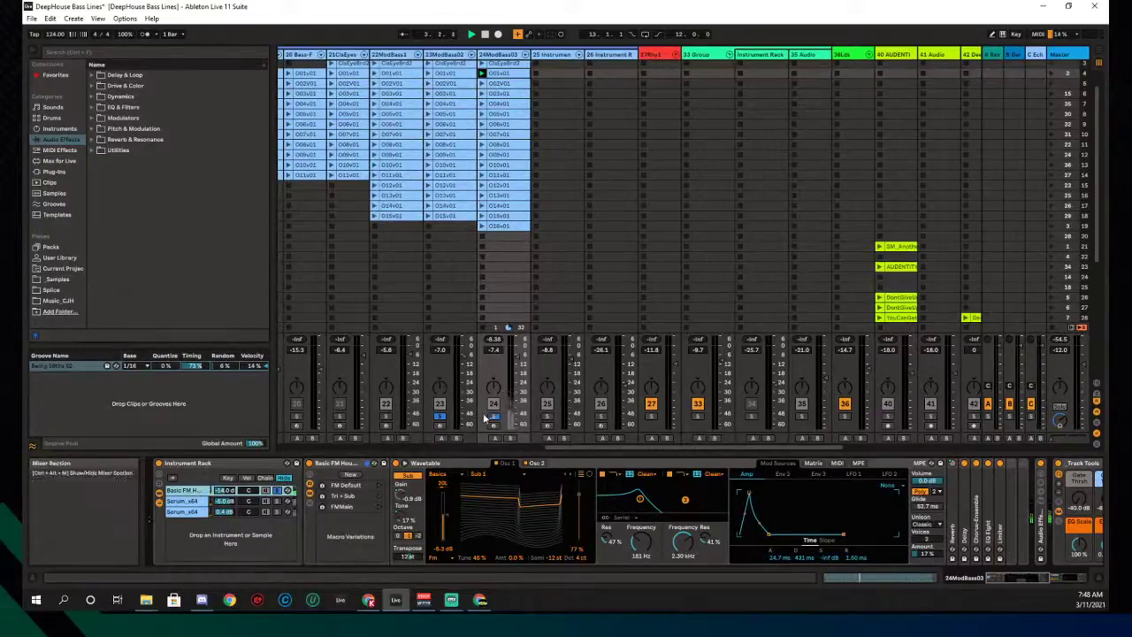
Play track 23's O01v01 clip to compare its Basic FM House chain, and clear the track and chain solos
left_click(427, 74)
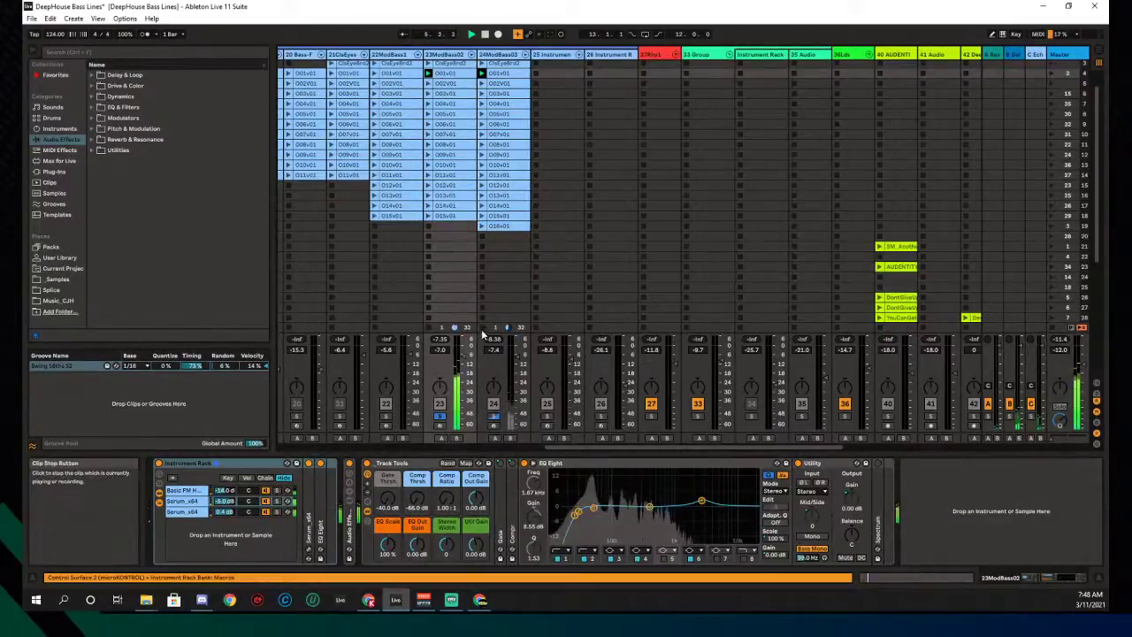
left_click(183, 490)
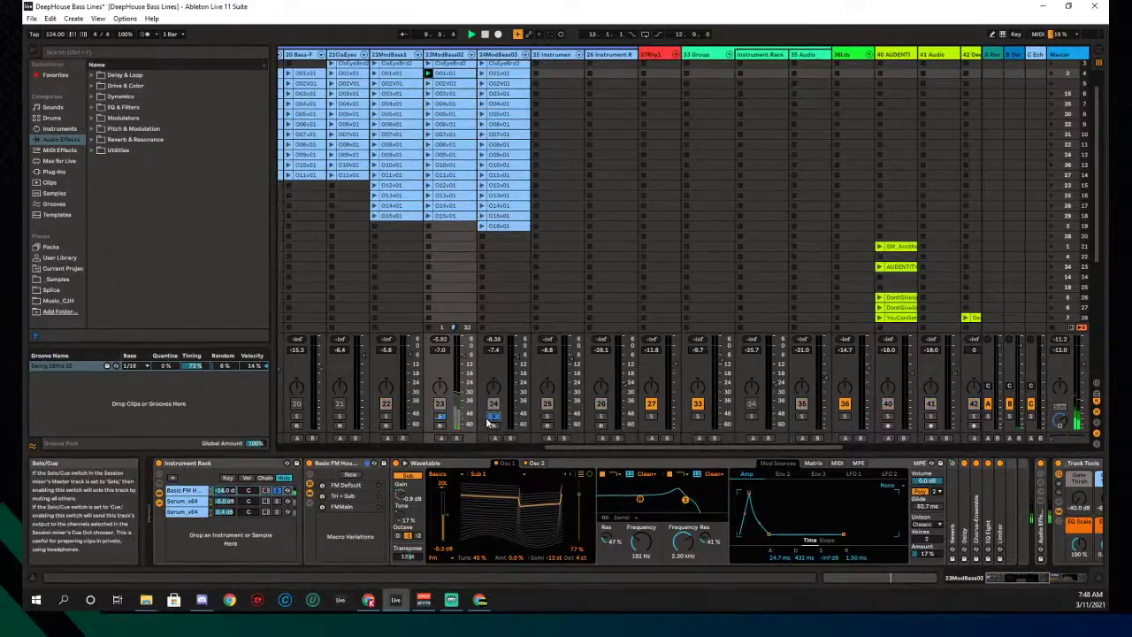
left_click(439, 416)
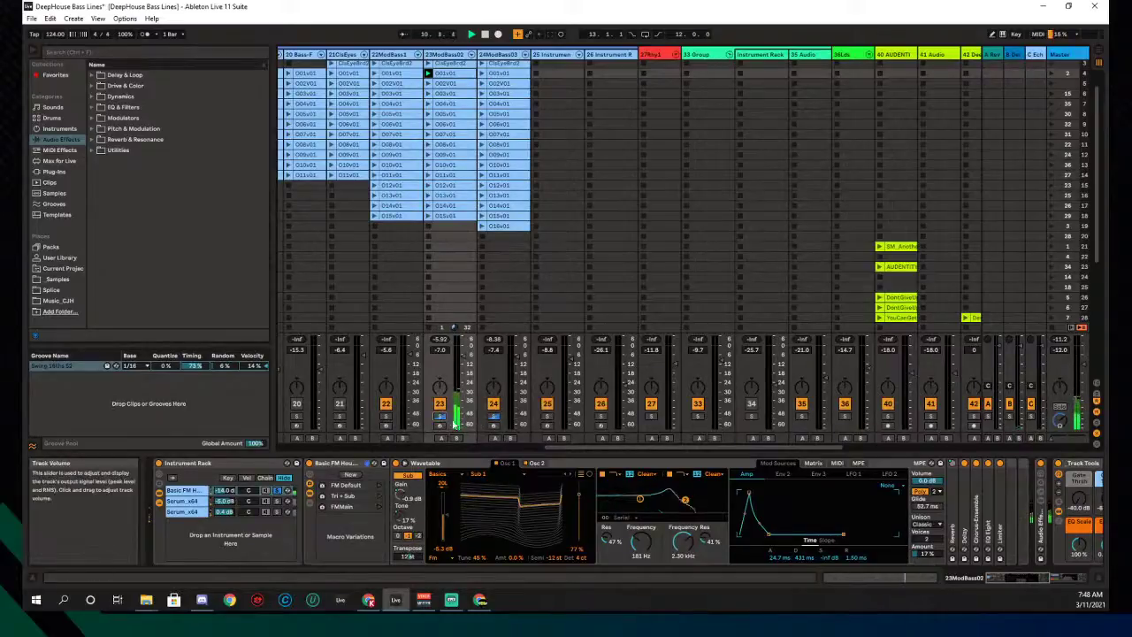
left_click(276, 491)
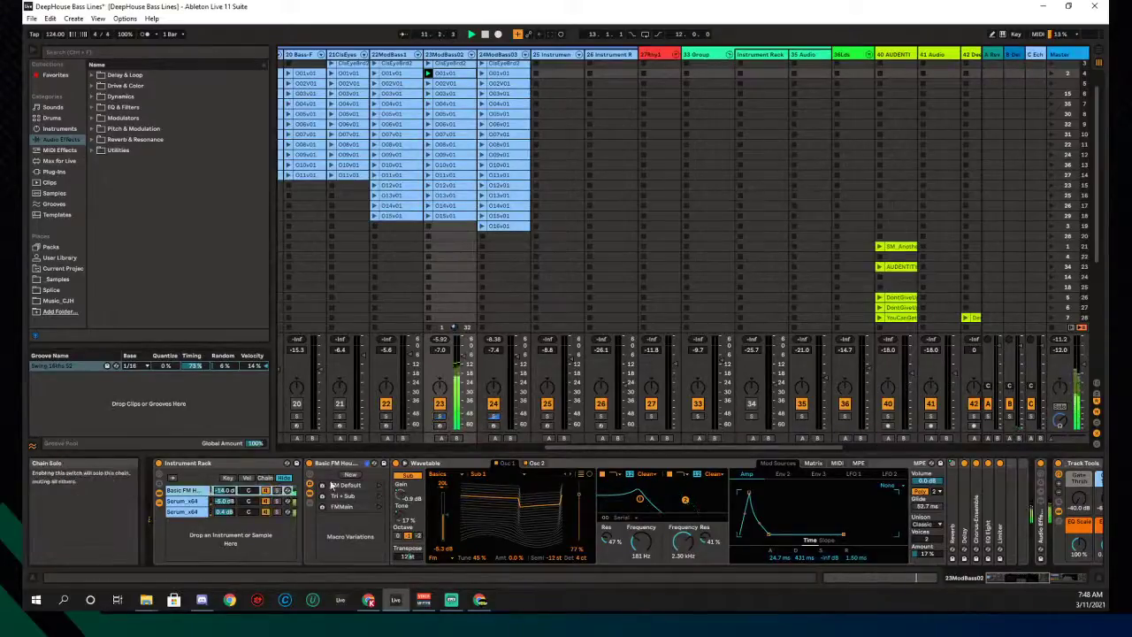
left_click(493, 416)
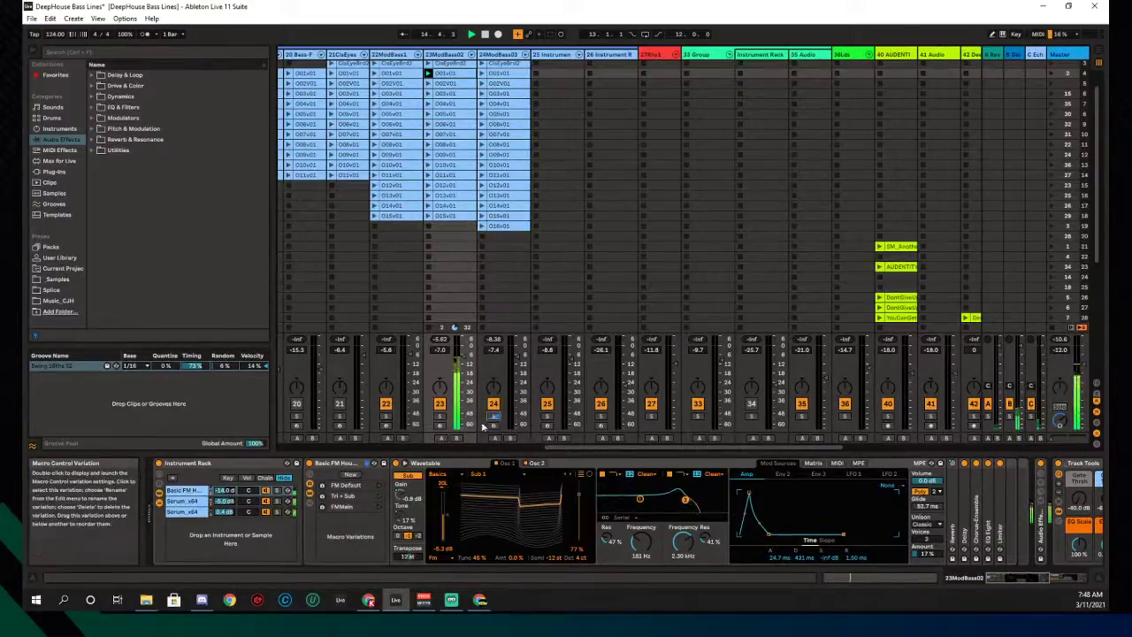
Delete the Basic FM House chain and both Serum_x64 chains from track 24's Instrument Rack
left_click(500, 55)
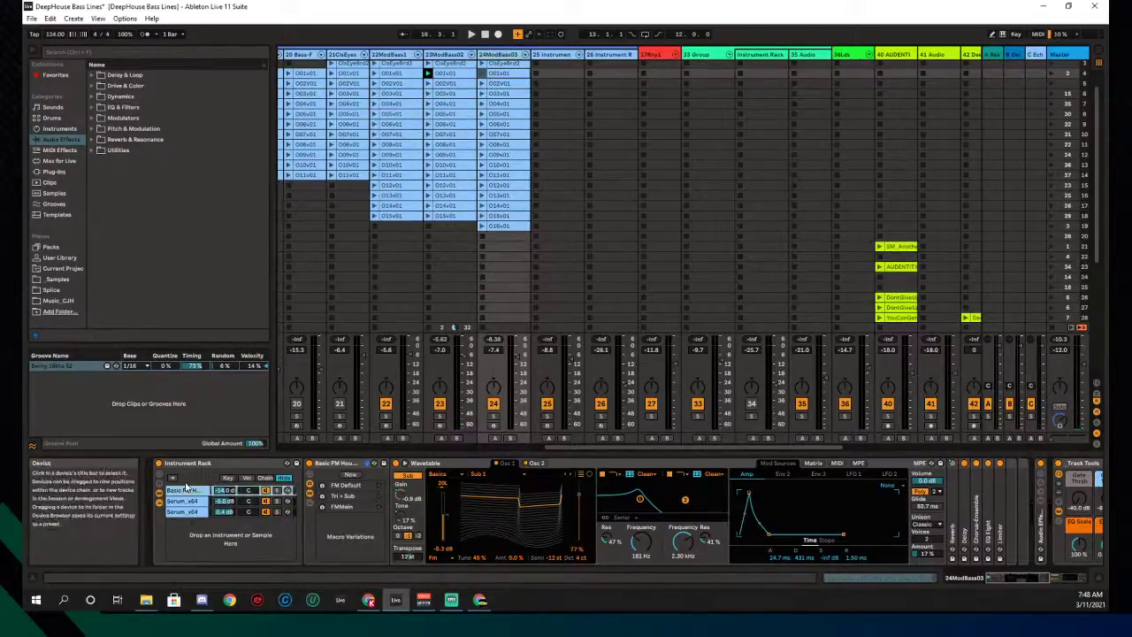
key("Delete")
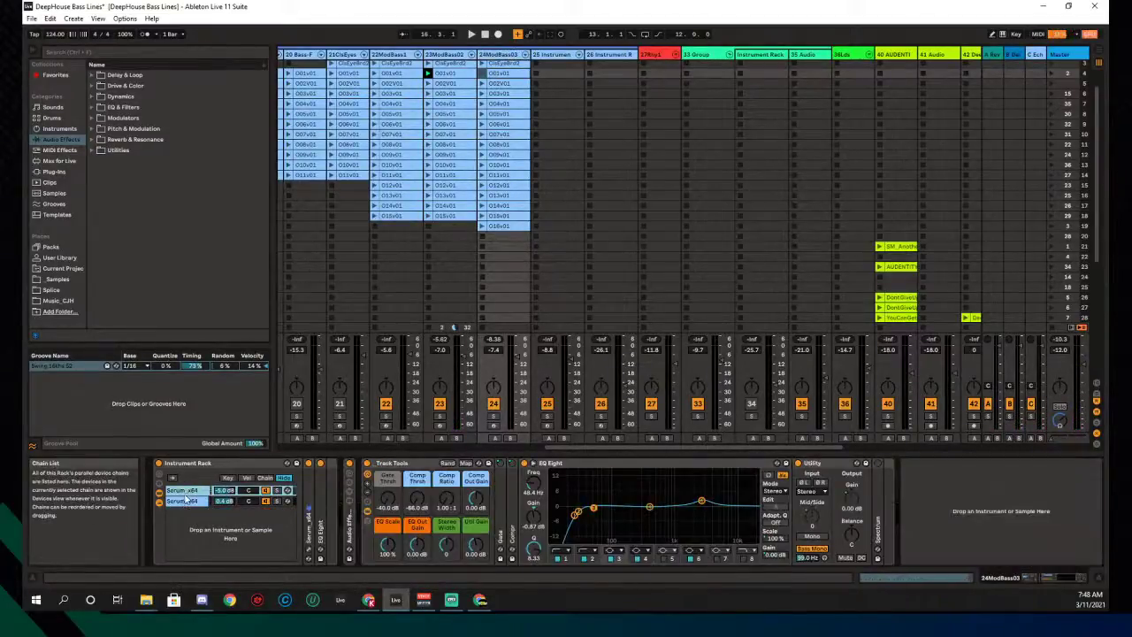
left_click(194, 500, "shift")
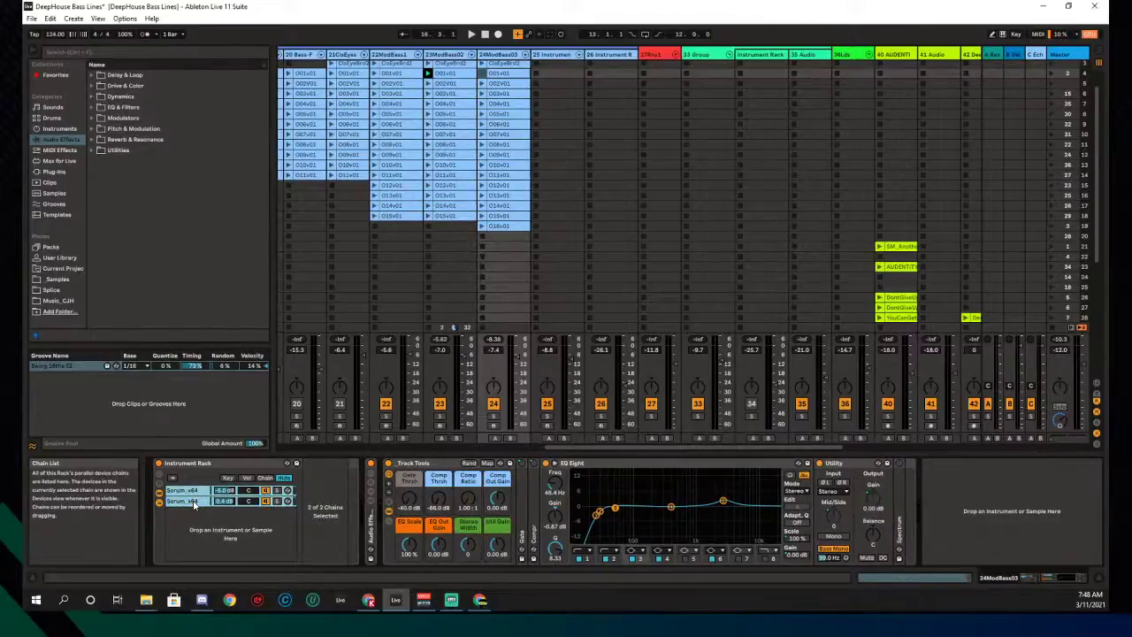
key("Delete")
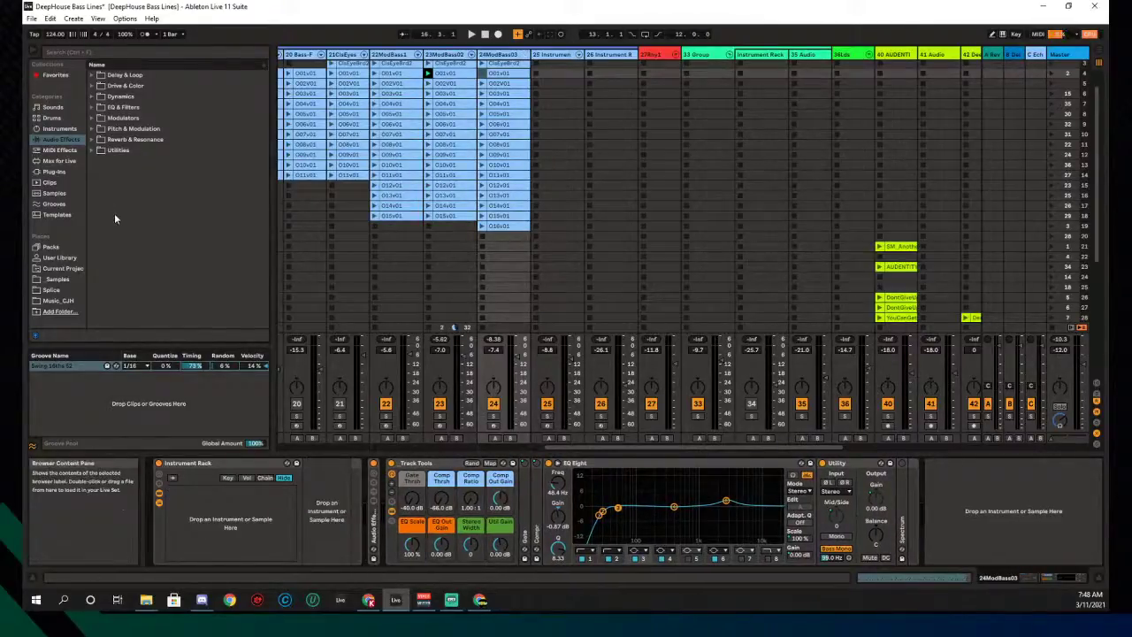
Find the Wavetable instrument in the browser and add it to track 24's empty Instrument Rack
left_click(55, 172)
left_click(94, 85)
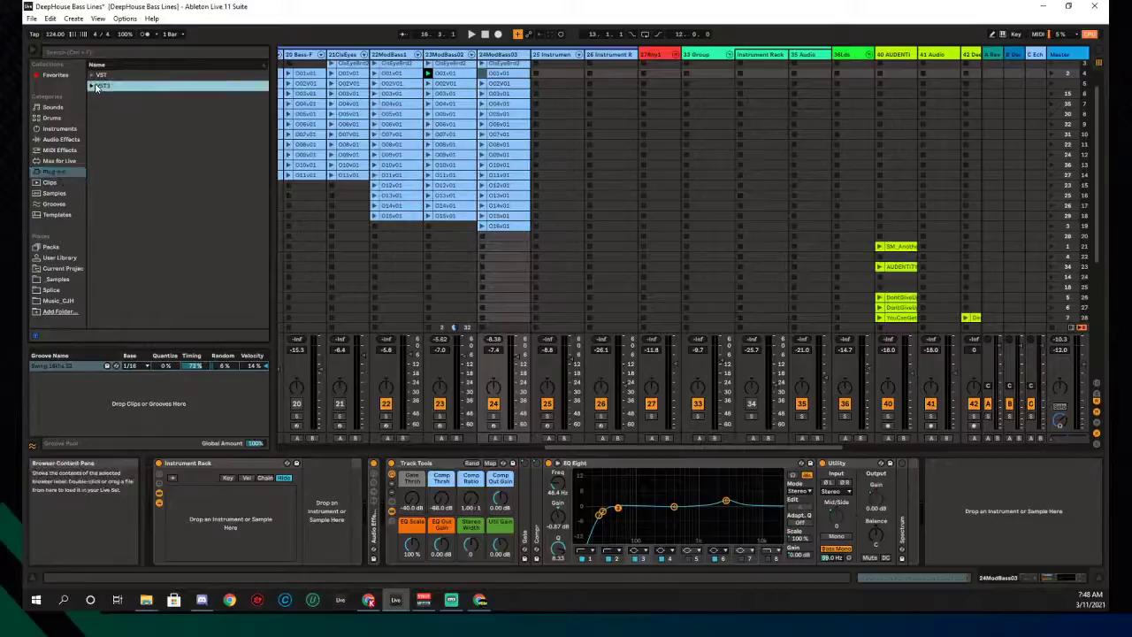
left_click(94, 85)
left_click(92, 76)
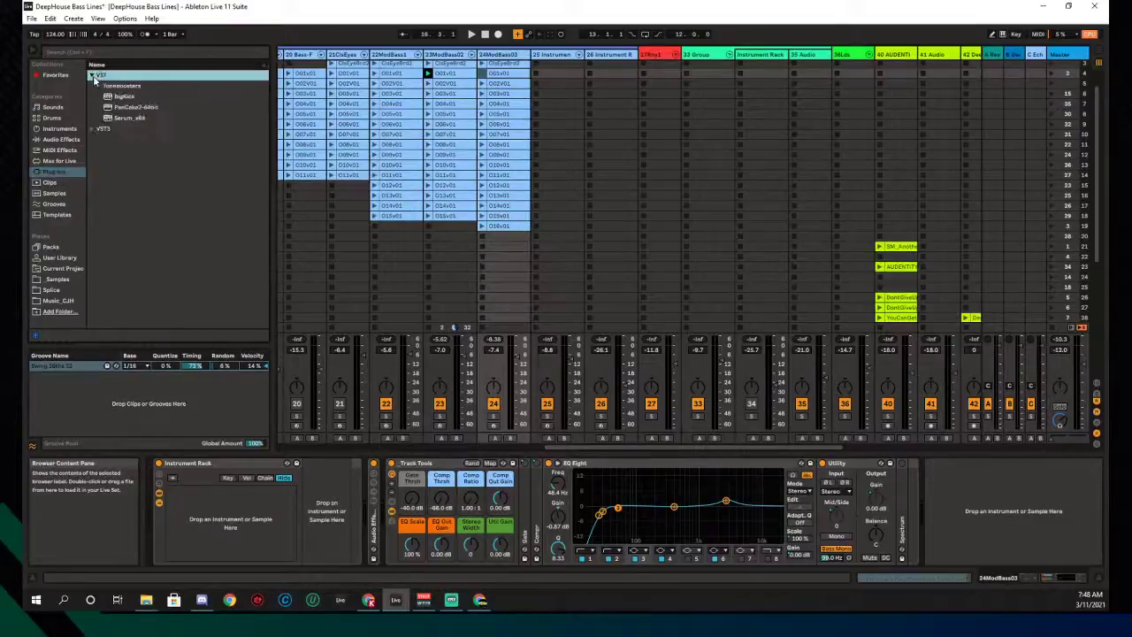
left_click(58, 128)
left_click_drag(110, 207, 210, 551)
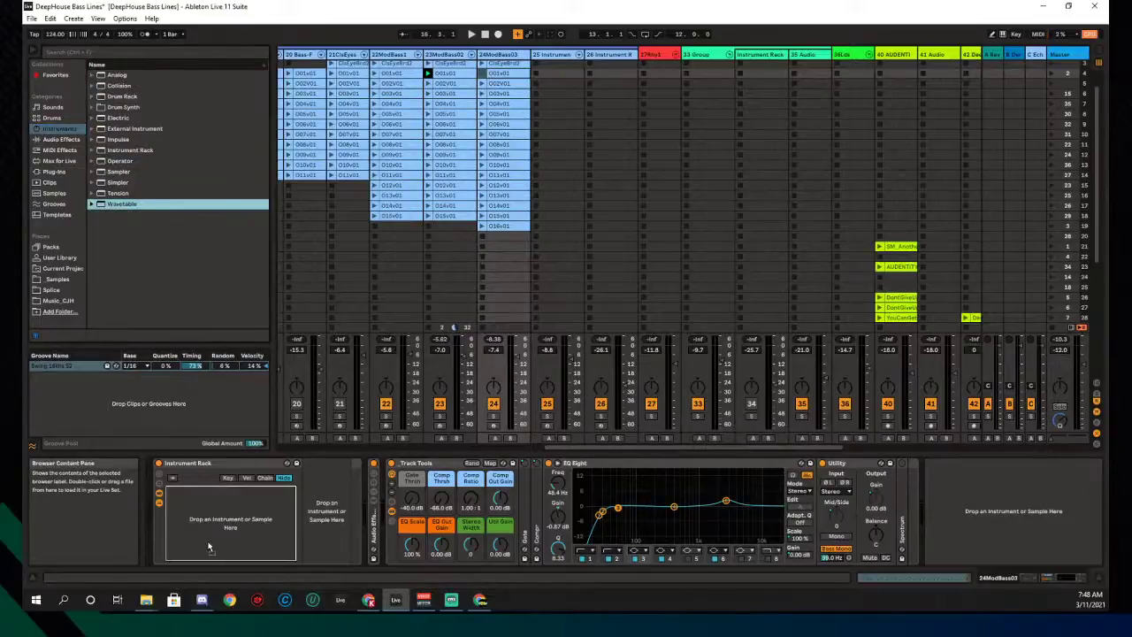
Open Wavetable's Bass preset folder and preview presets from Basic FM House Bass to Bob's Place Bass
left_click(94, 204)
left_click(99, 225)
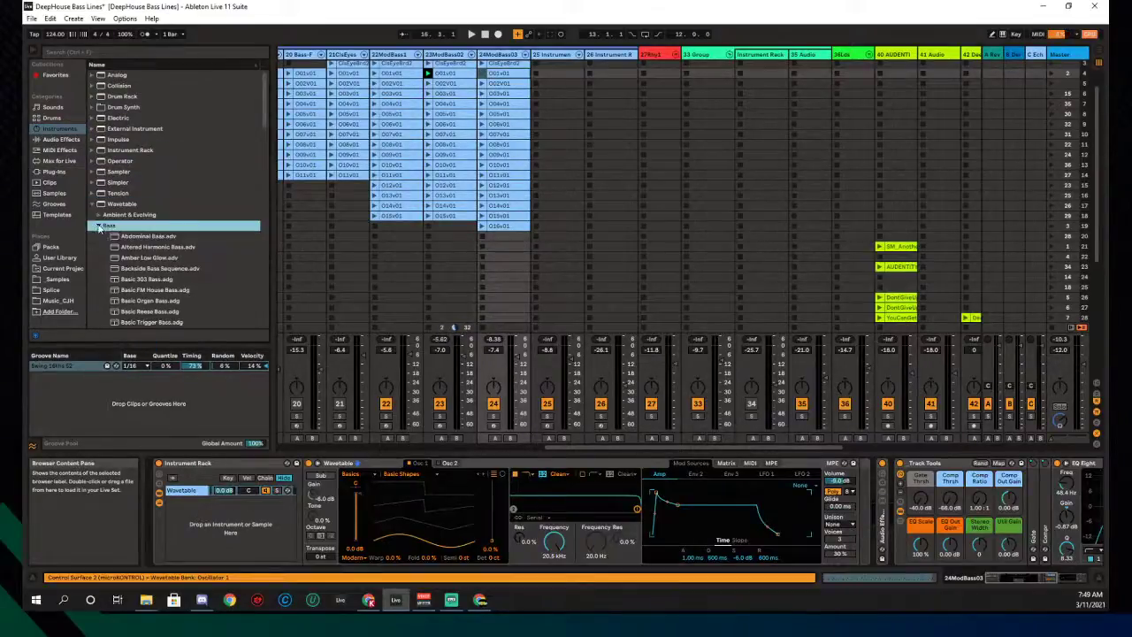
left_click(137, 290)
left_click(143, 300)
scroll(146, 294, "down", 2)
left_click(149, 277)
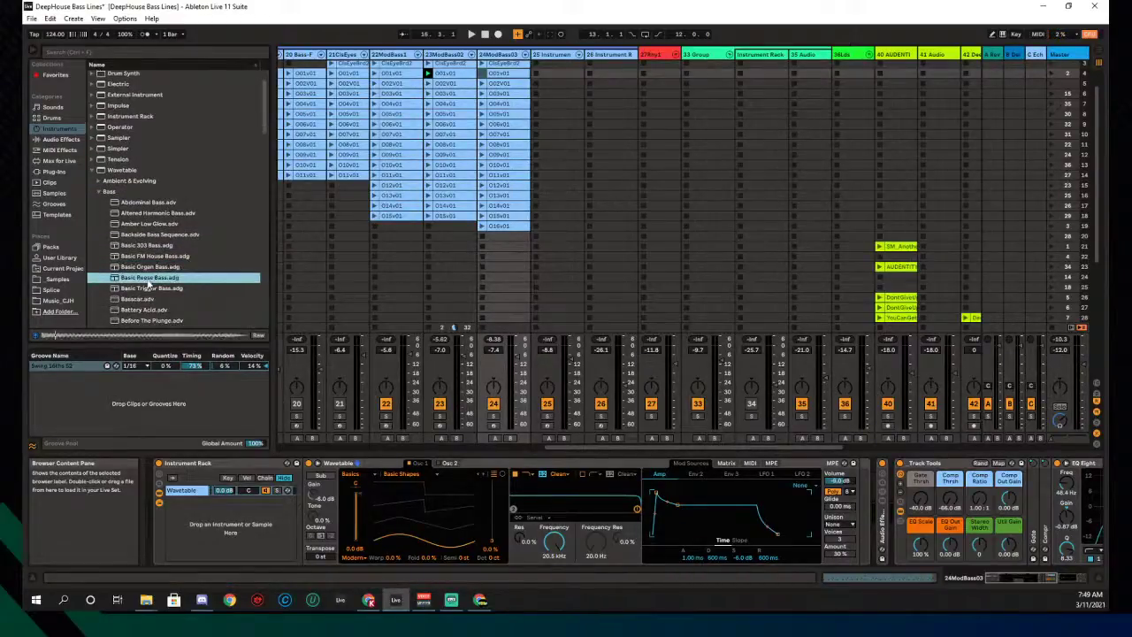
left_click(147, 299)
scroll(150, 287, "down", 1)
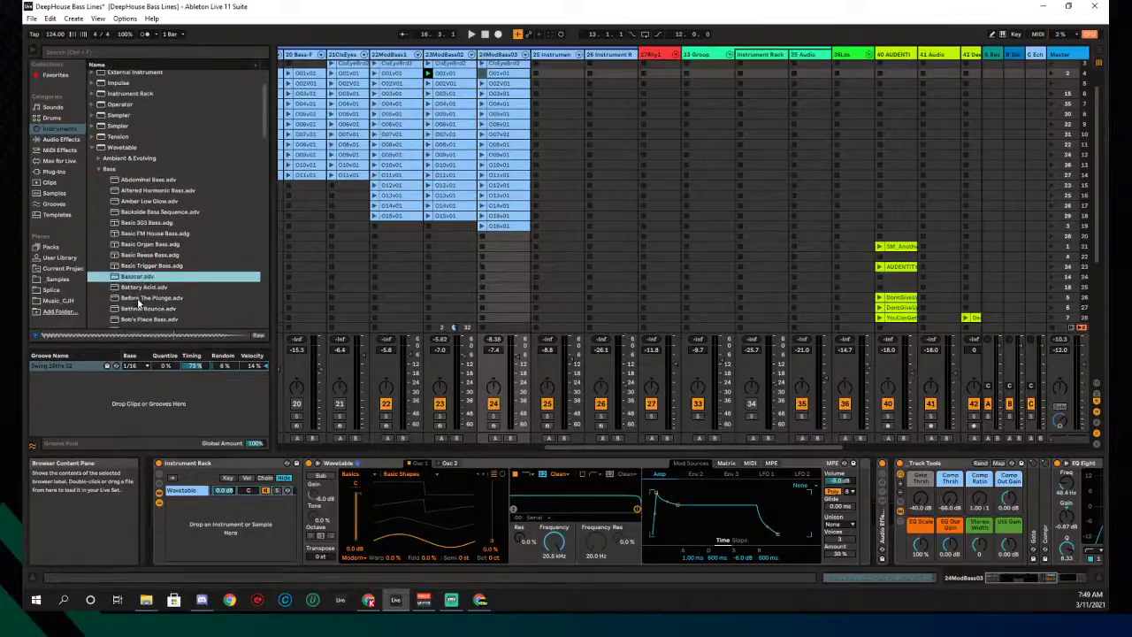
left_click(139, 309)
left_click(174, 318)
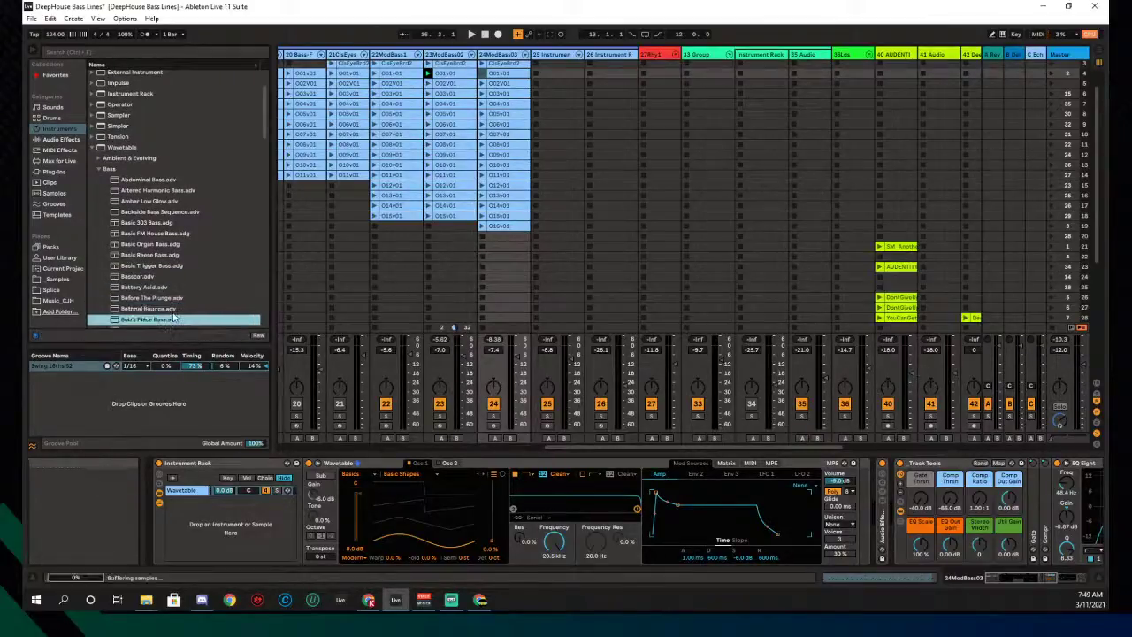
Continue previewing the Wavetable bass presets one by one down to Fat Square Bass
scroll(174, 316, "down", 1)
left_click(174, 318)
key("Down")
key("Down")
key("Down")
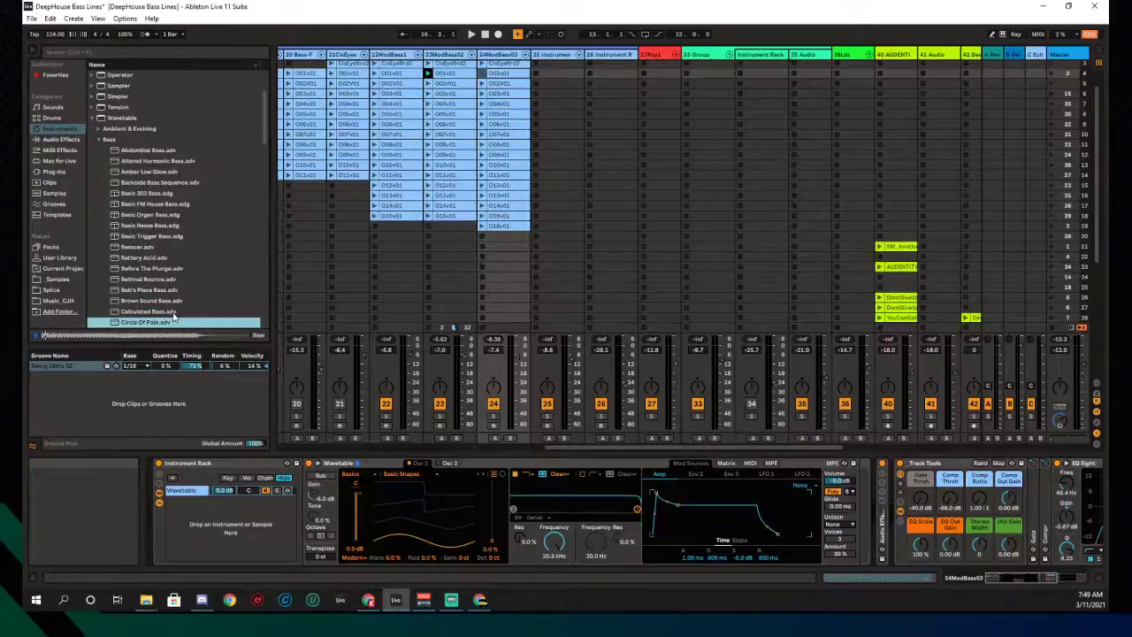
key("Down")
key("Down")
key("Down")
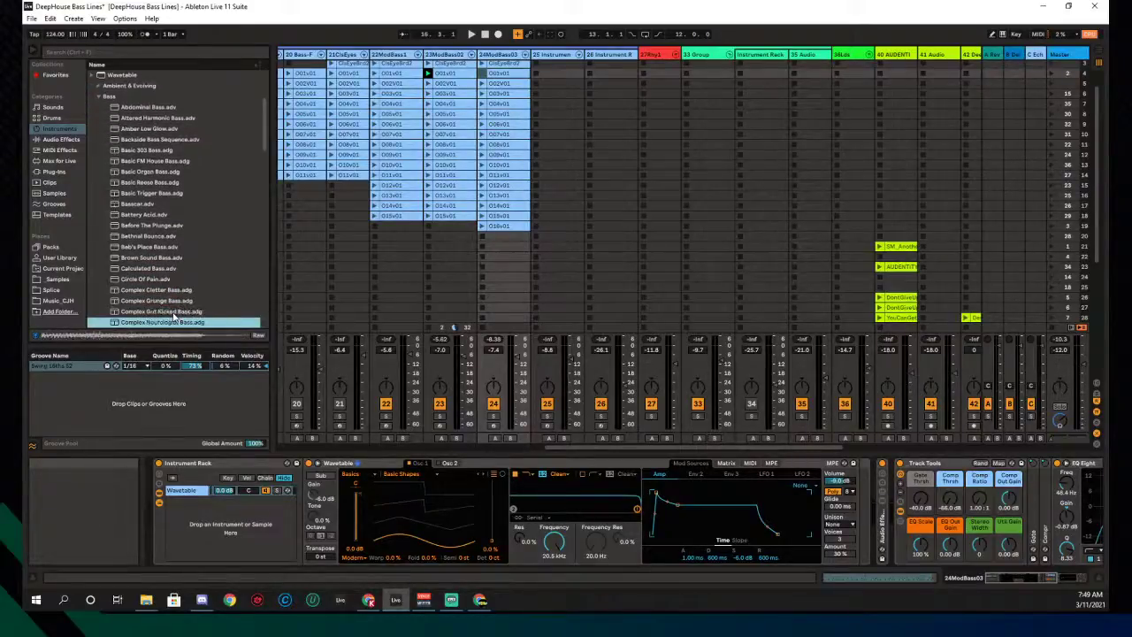
key("Down")
key("Down")
key("Down")
key("Down")
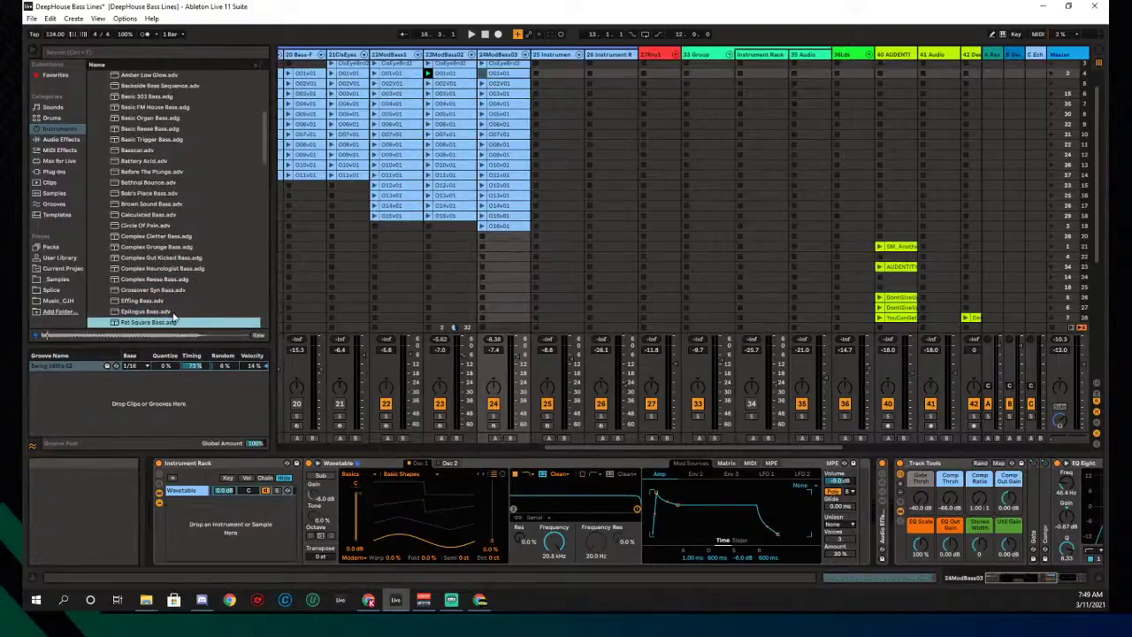
Compare Forceful Ambition with Fat Square Bass, load Fat Square Bass into track 24's Instrument Rack and play the track's O01v01 clip
key("Down")
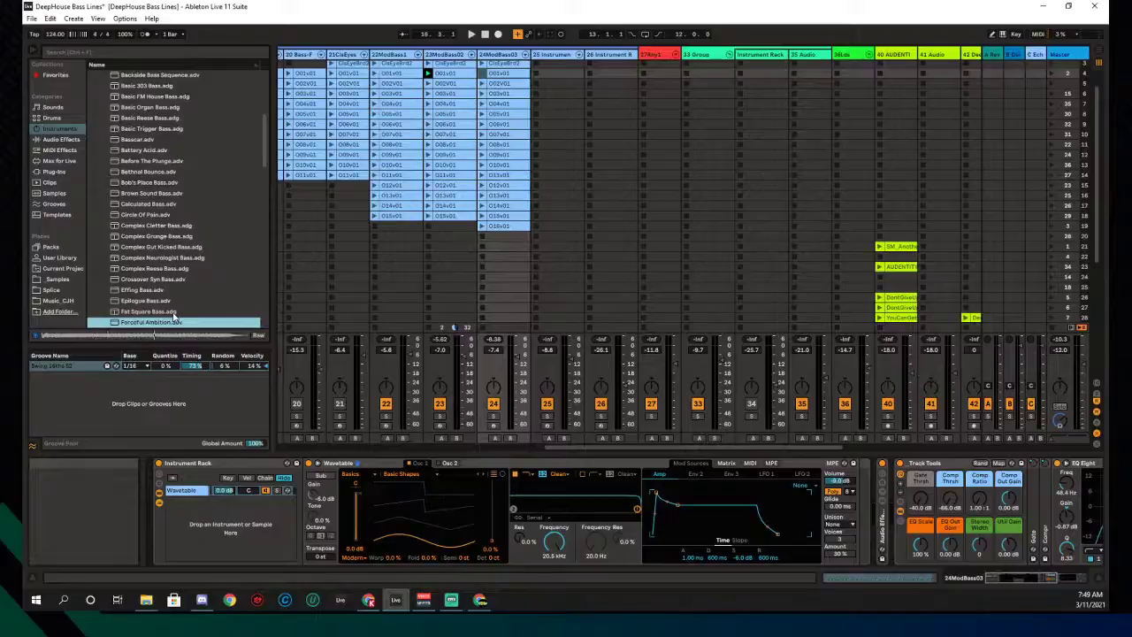
key("Up")
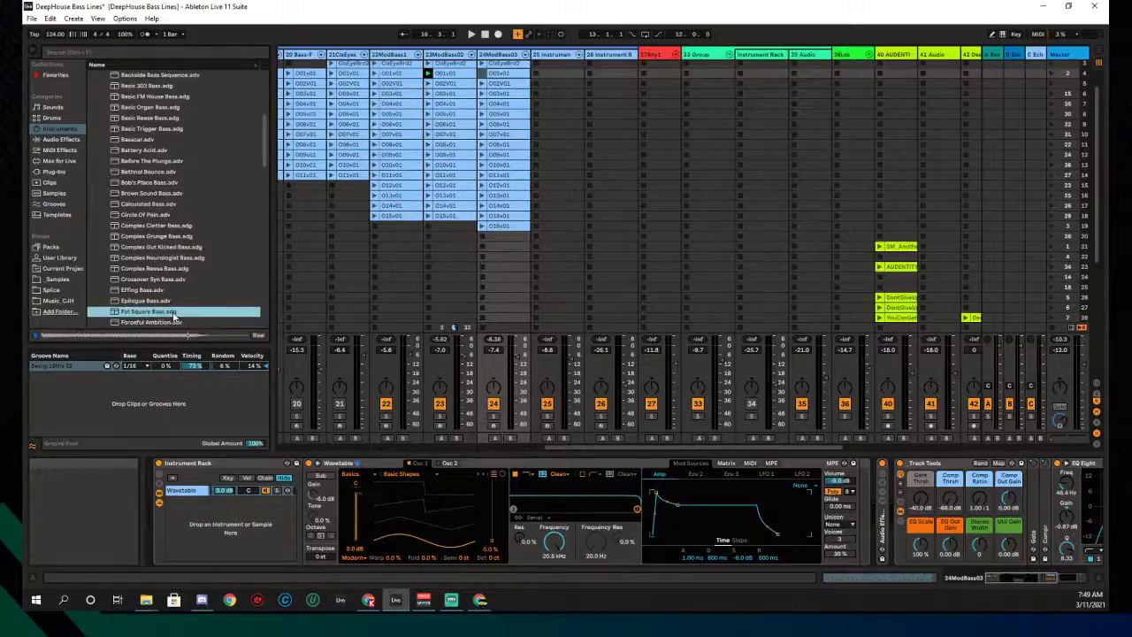
left_click_drag(115, 311, 221, 522)
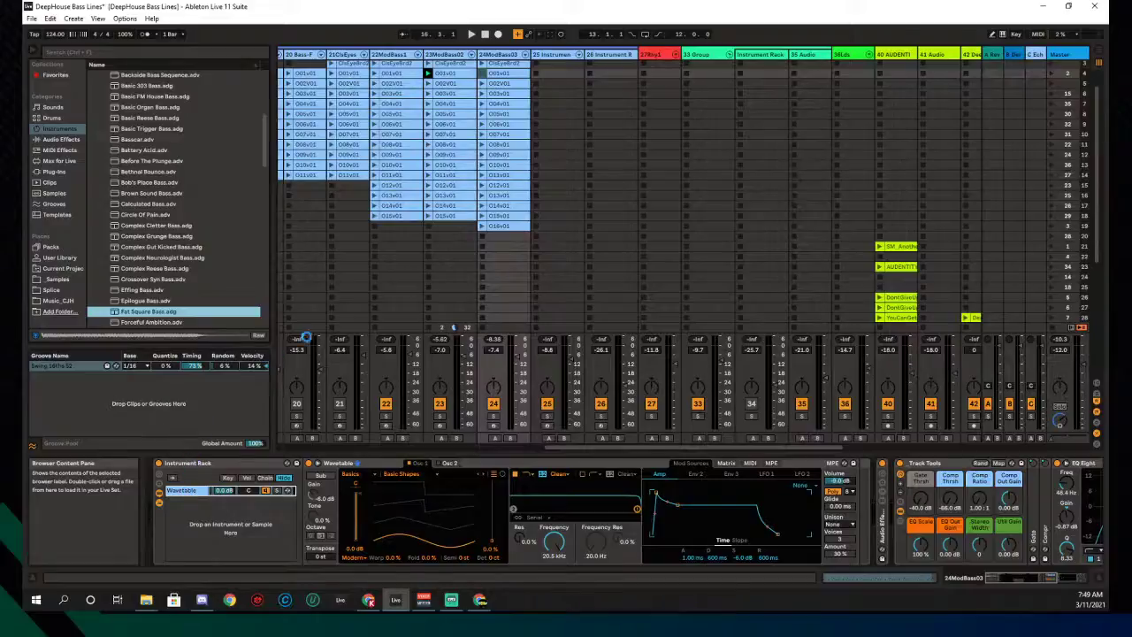
left_click(482, 73)
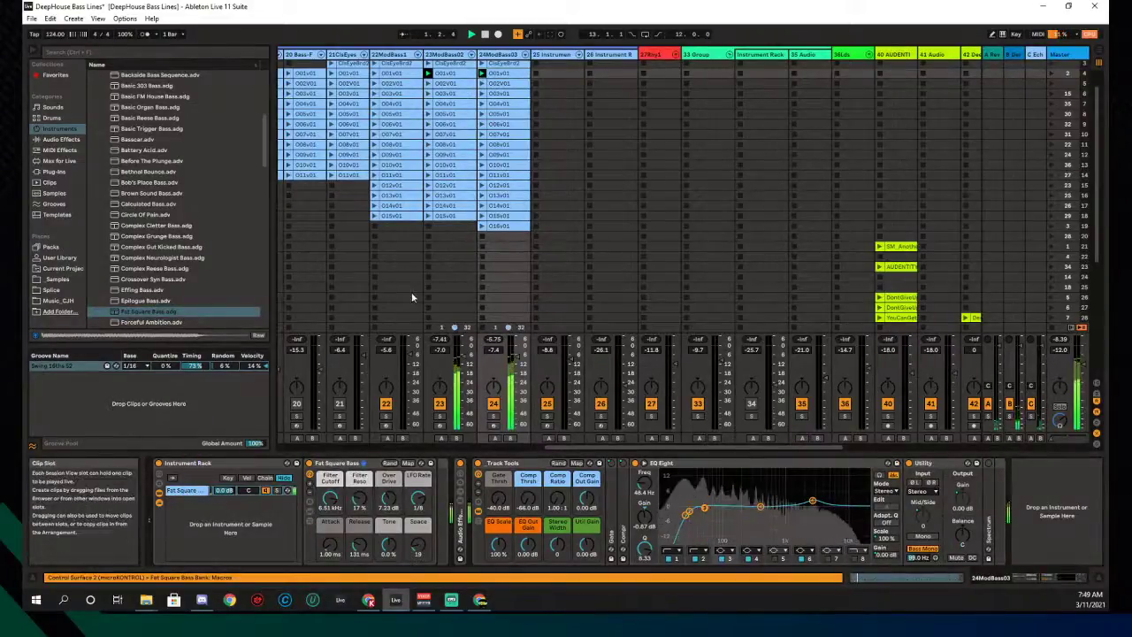
left_click(228, 486)
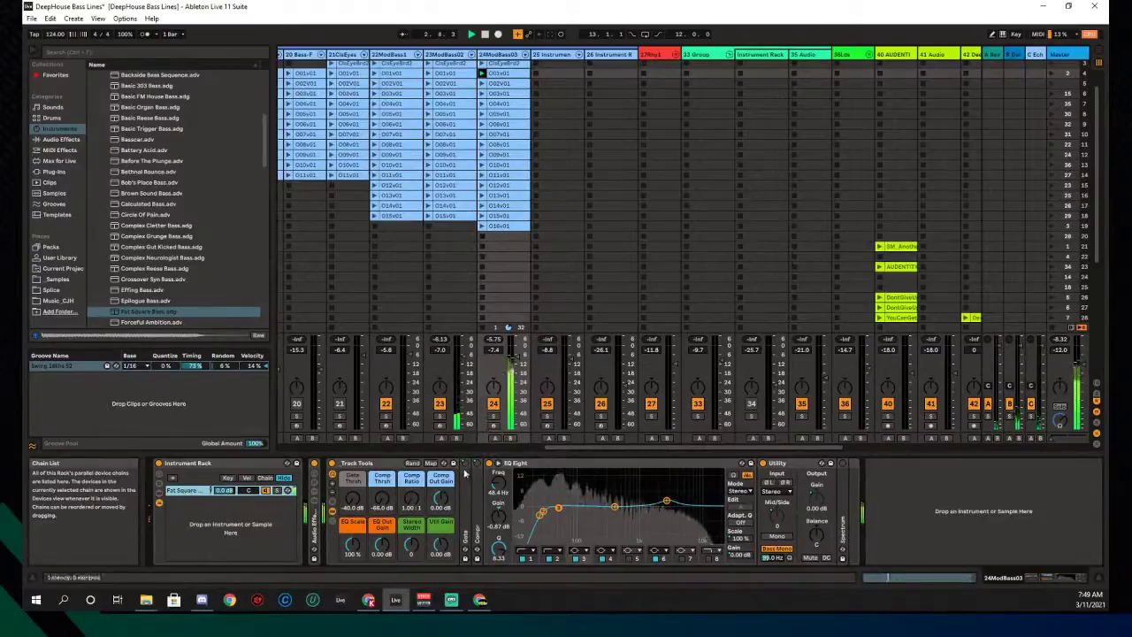
Set Fat Square Bass's macros to cutoff 209 Hz, resonance 26%, overdrive 5.53 dB, attack 0.01 ms, release 219 ms, tone 42% and space 28
left_click(190, 490)
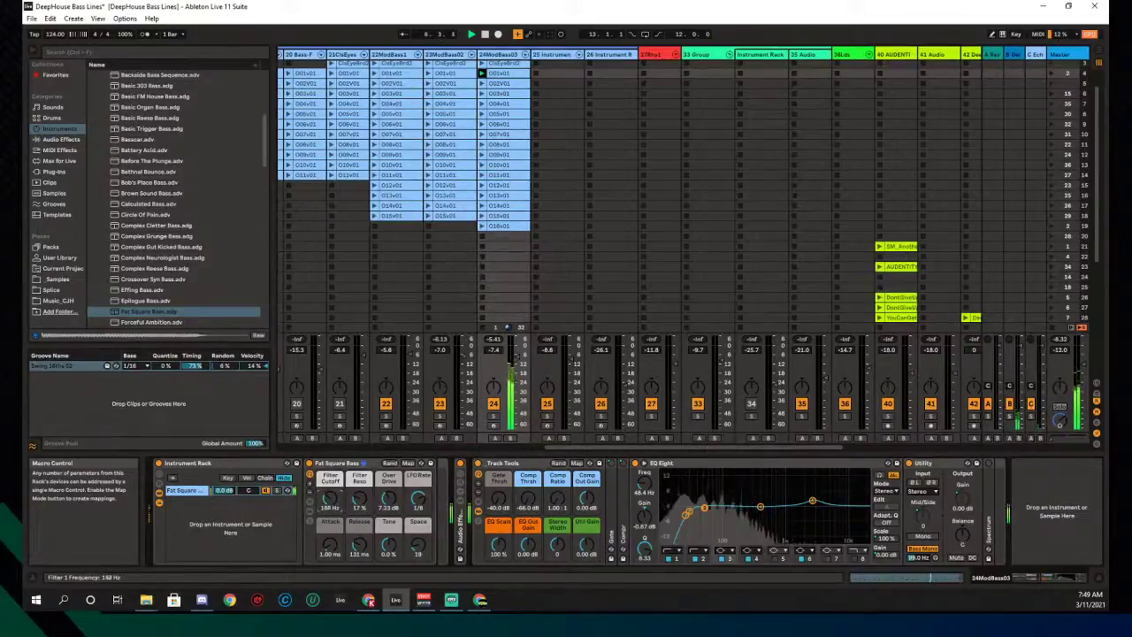
left_click_drag(359, 501, 359, 493)
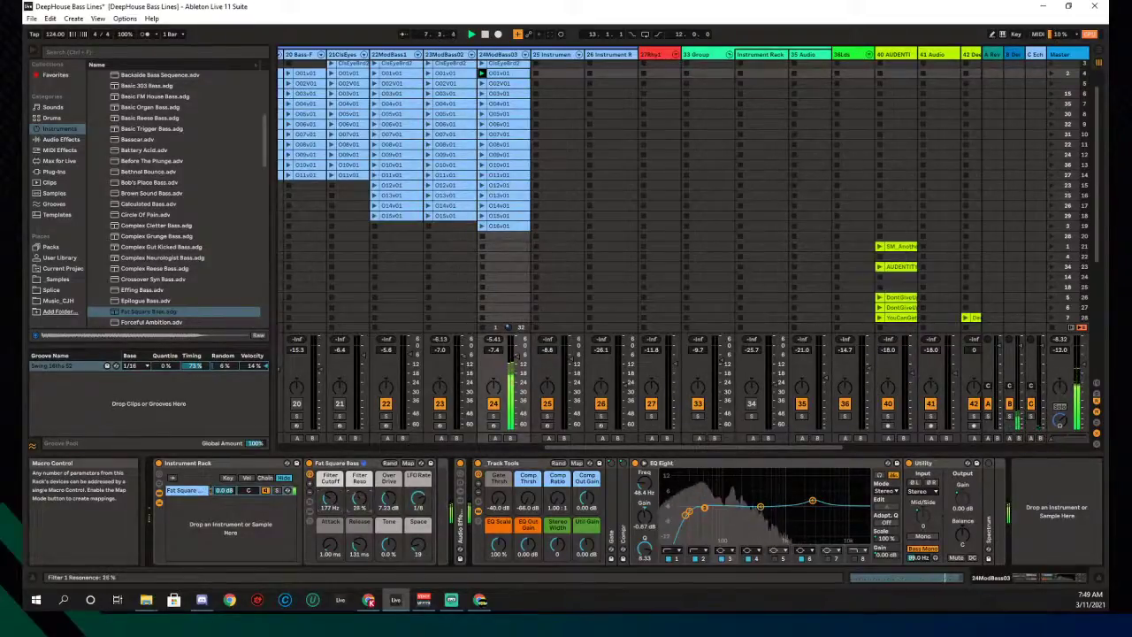
left_click_drag(389, 544, 389, 534)
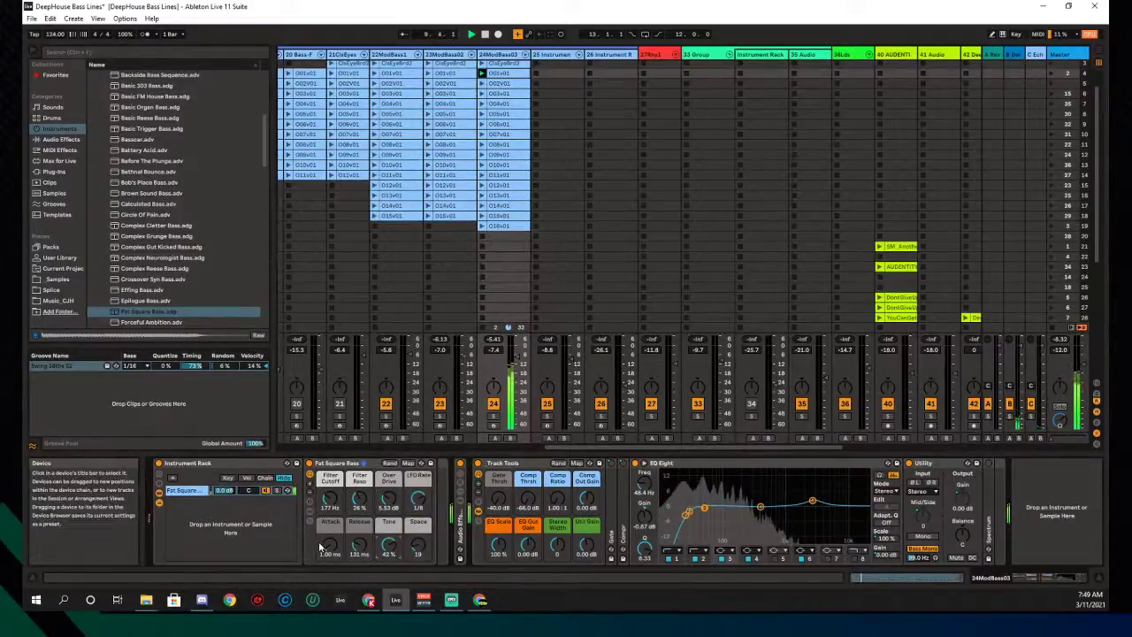
left_click_drag(330, 543, 359, 541)
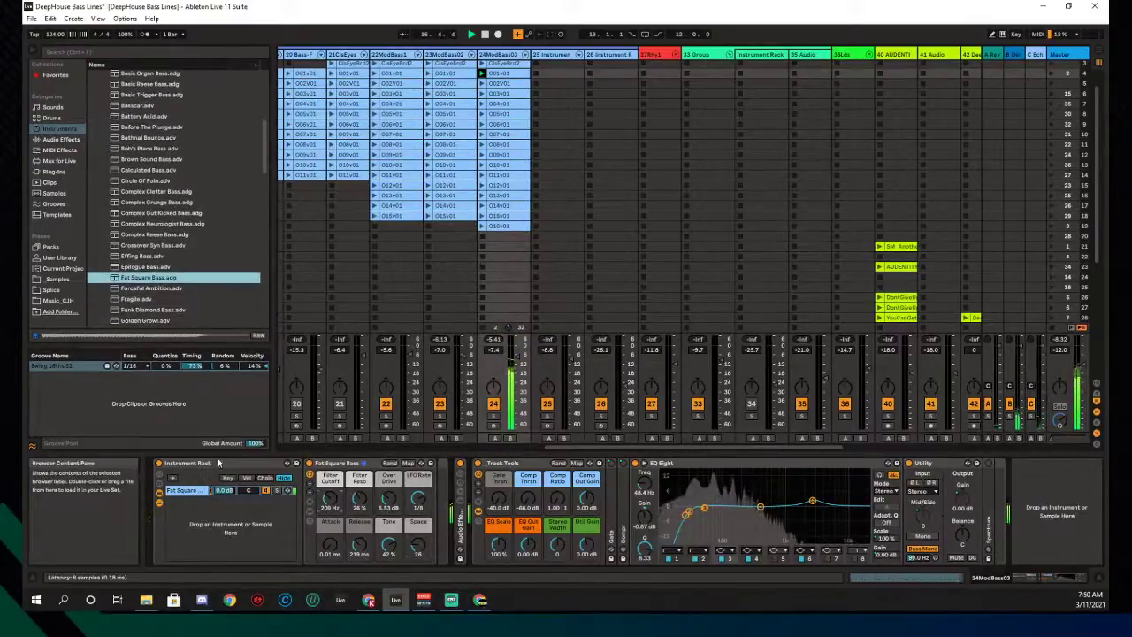
Delete the Fat Square Bass chain from track 24's Instrument Rack and stop playback
left_click(186, 492)
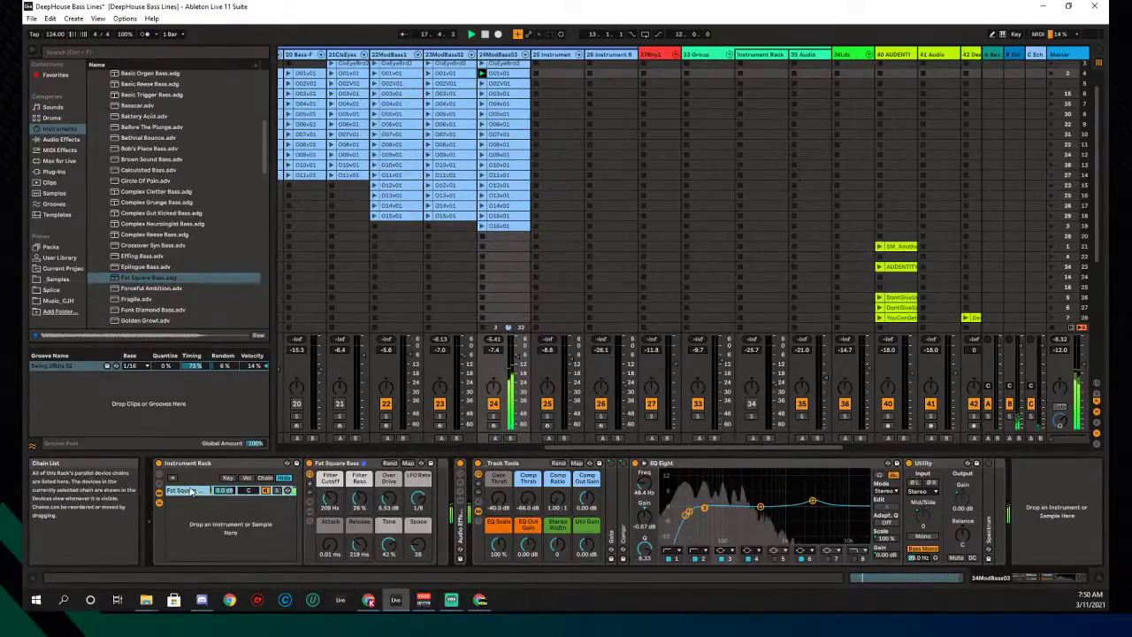
key("Delete")
key("space")
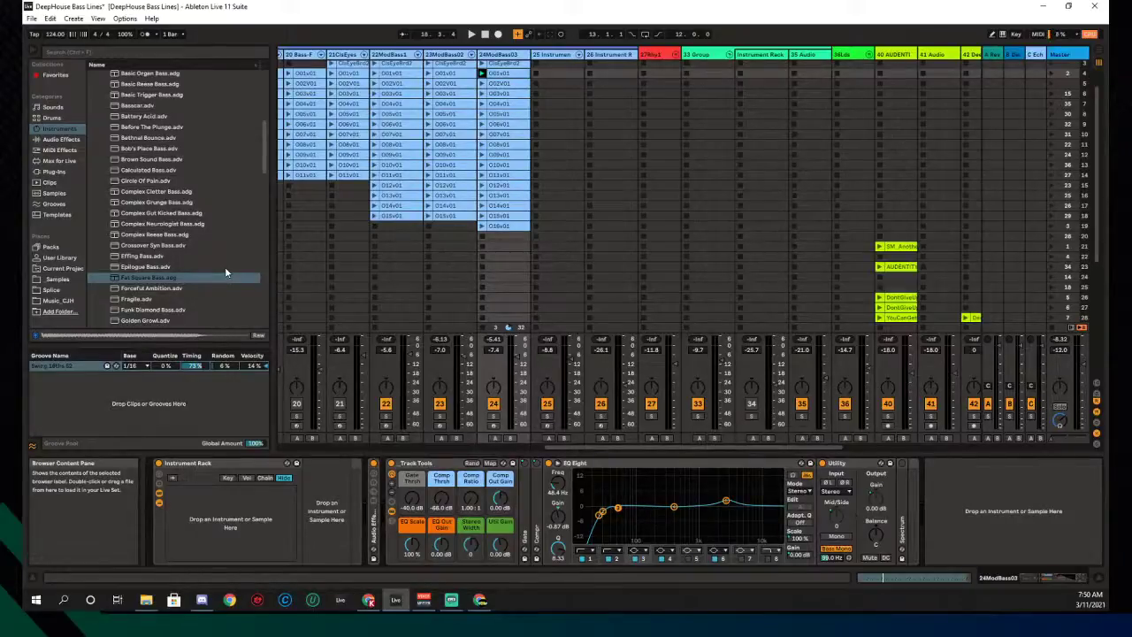
Preview further Wavetable bass presets from Forceful Ambition through Granite Face and Harsh Computer Bass to Hausbass
left_click(146, 290)
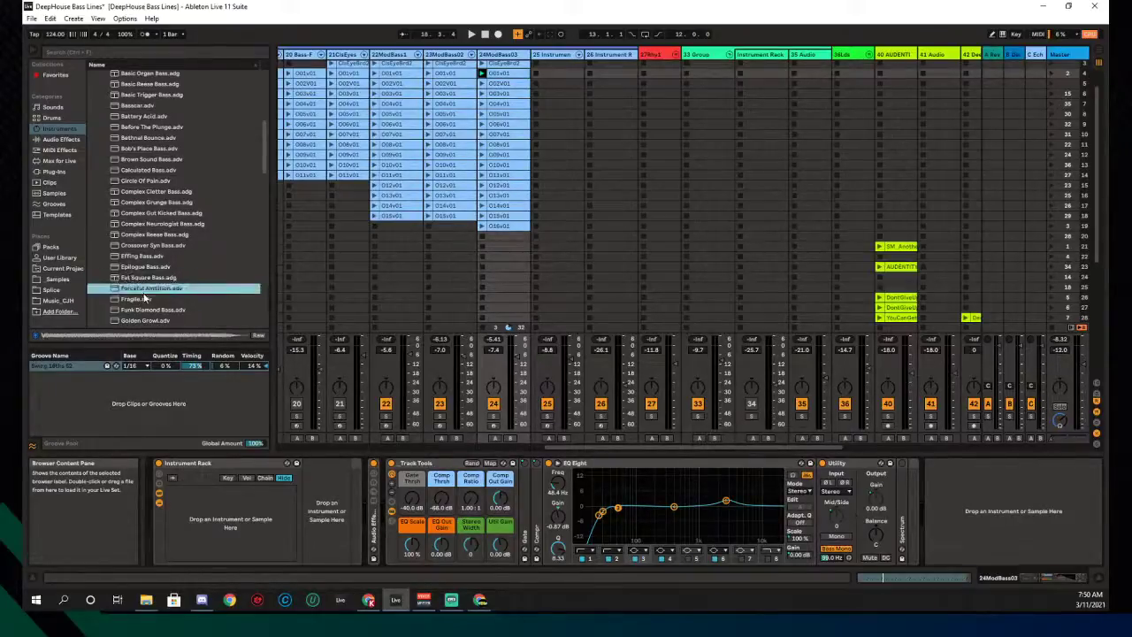
left_click(139, 301)
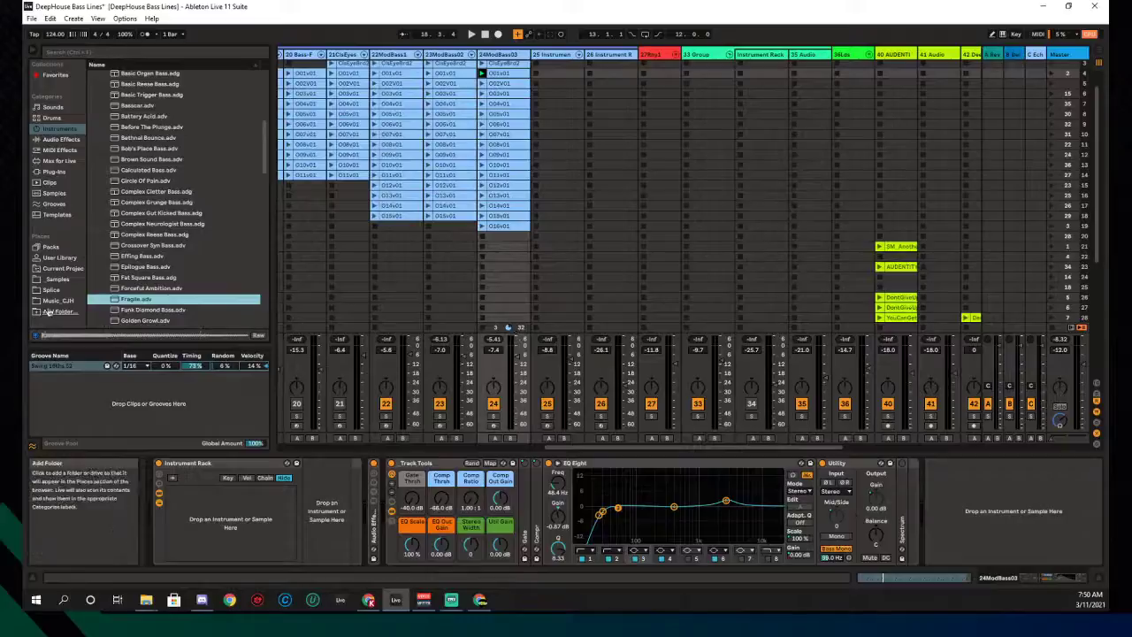
key("Down")
scroll(141, 303, "down", 1)
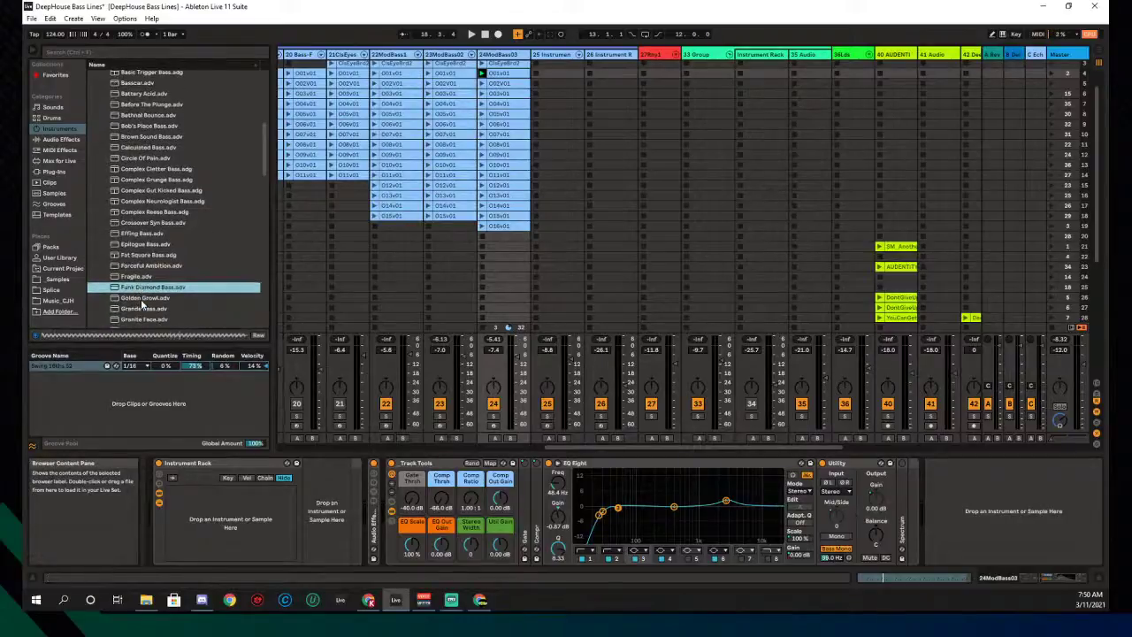
key("Down")
key("Down")
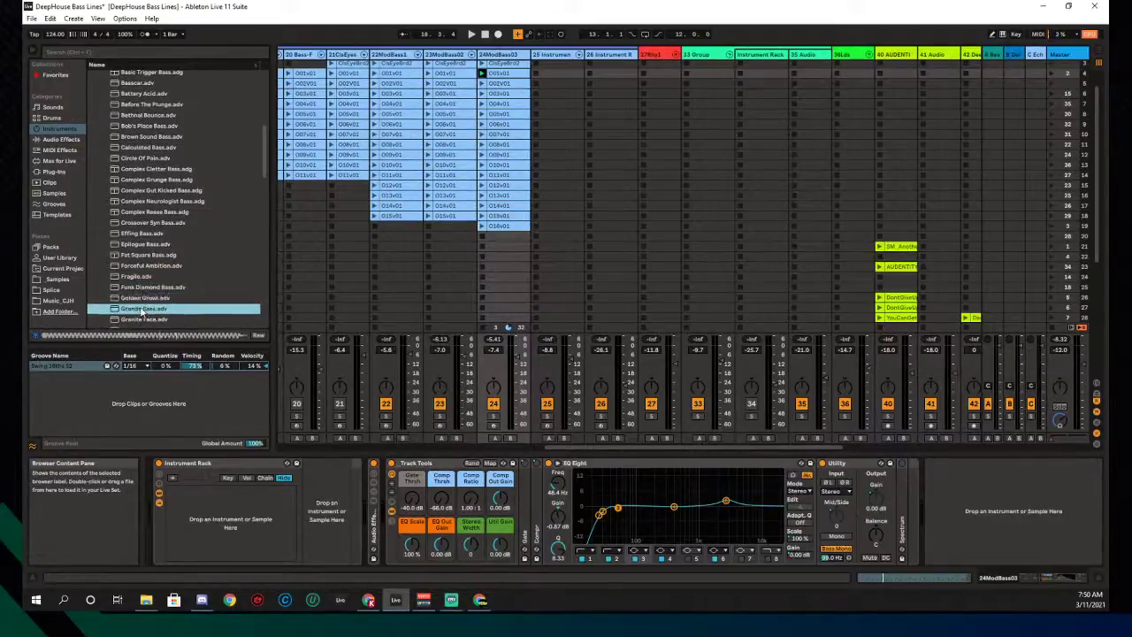
scroll(141, 314, "down", 2)
key("Down")
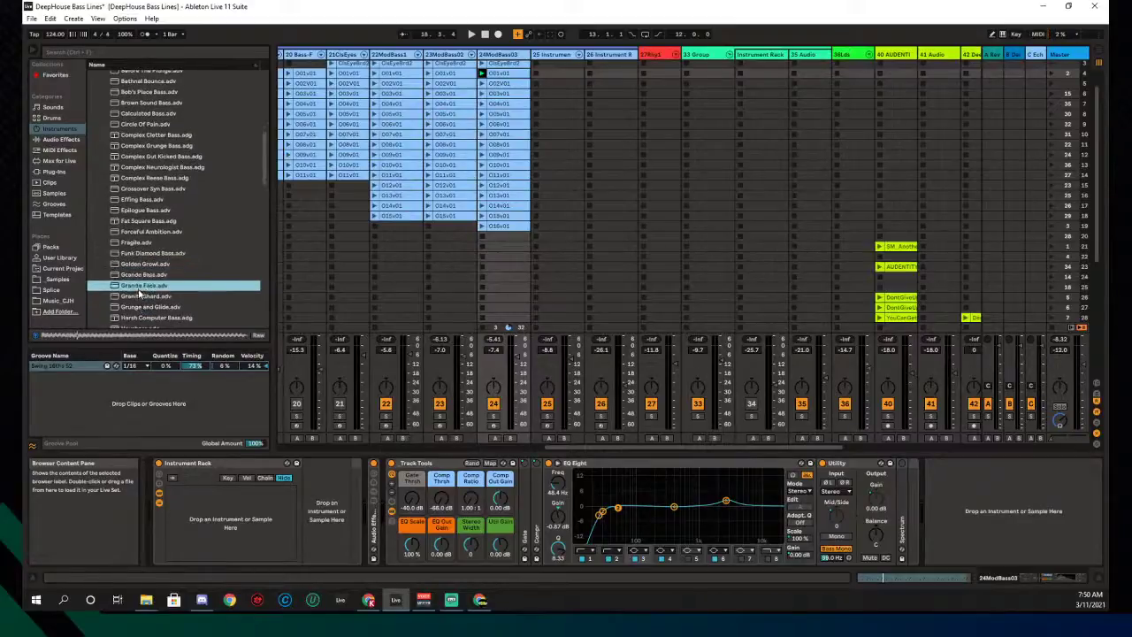
left_click(142, 319)
scroll(144, 303, "down", 2)
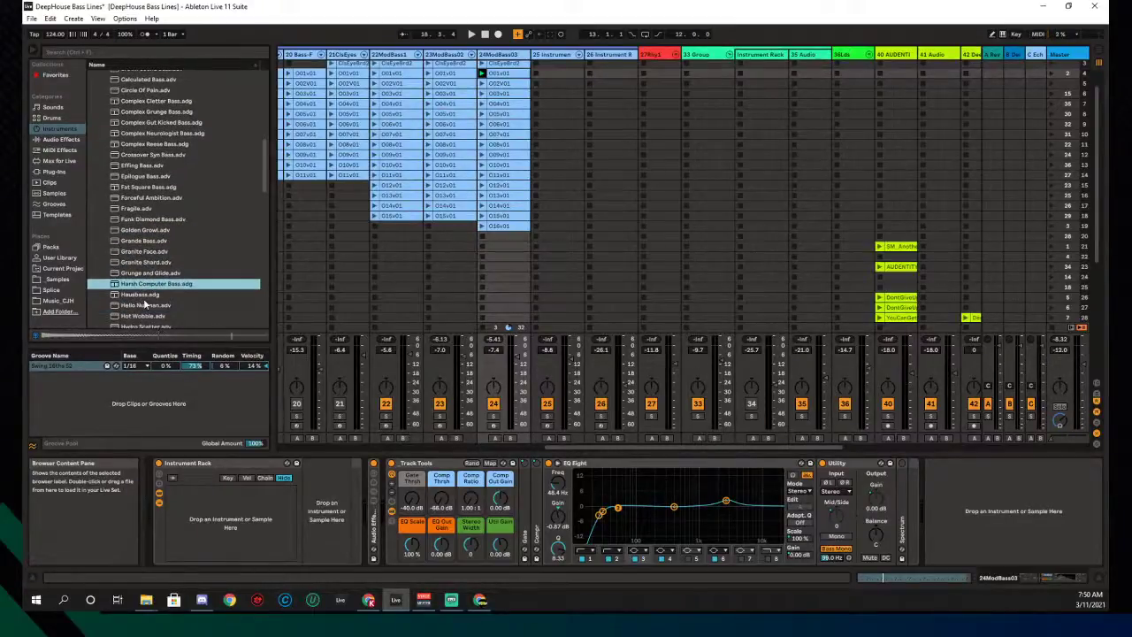
scroll(148, 299, "down", 1)
left_click(141, 273)
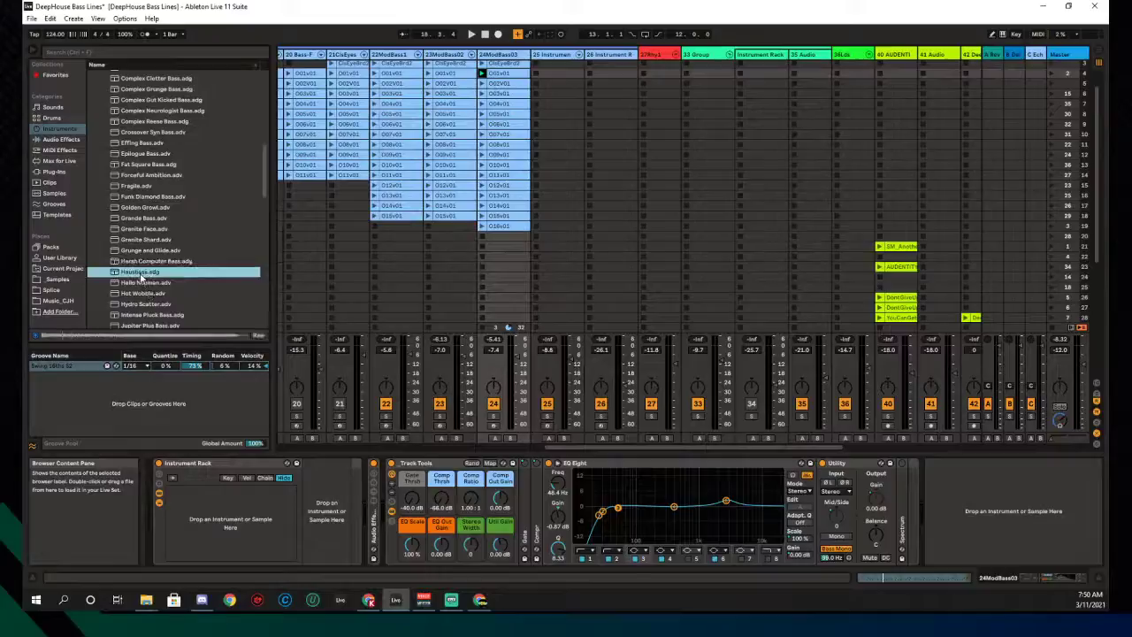
scroll(139, 300, "down", 1)
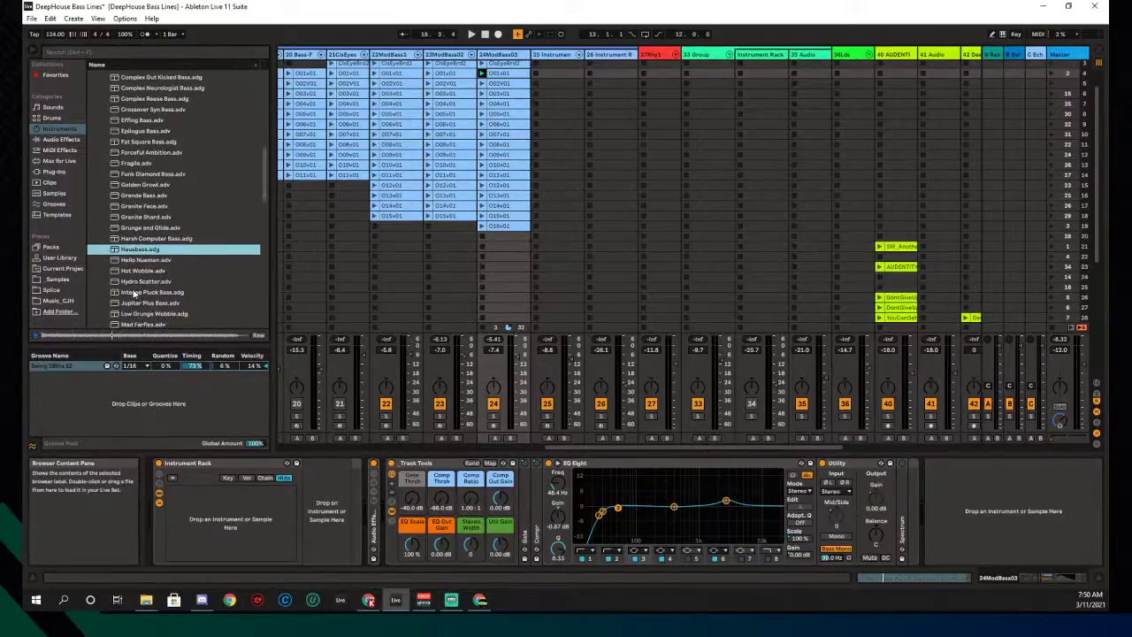
Preview Intense Pluck Bass, load it into track 24's empty Instrument Rack and play the track's O01v01 clip
left_click(136, 292)
scroll(149, 301, "down", 1)
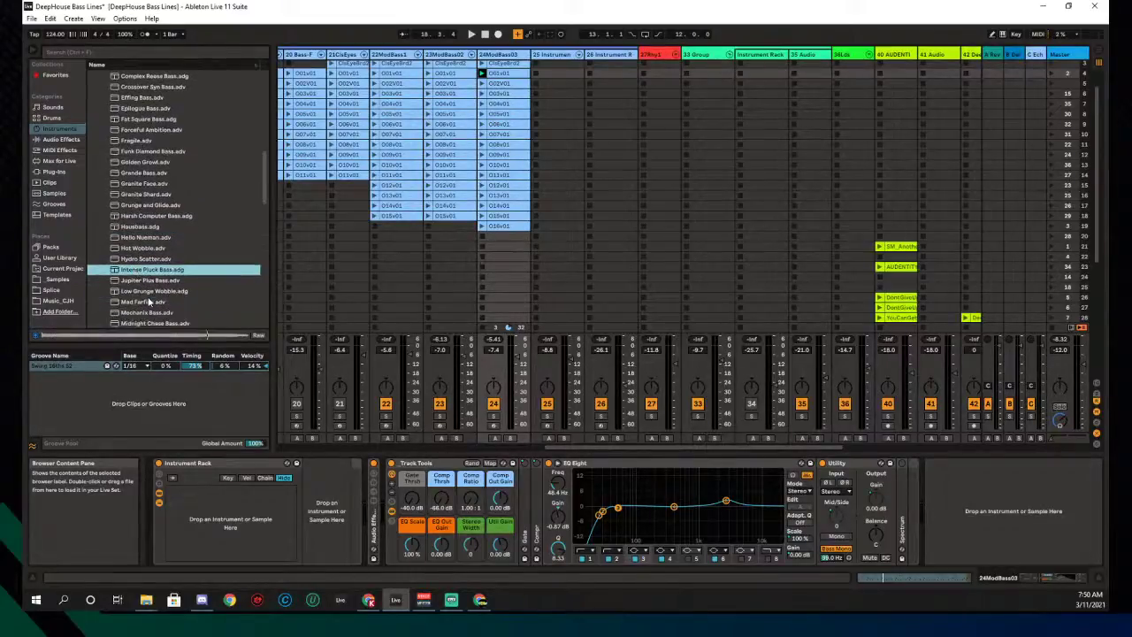
left_click_drag(115, 273, 191, 493)
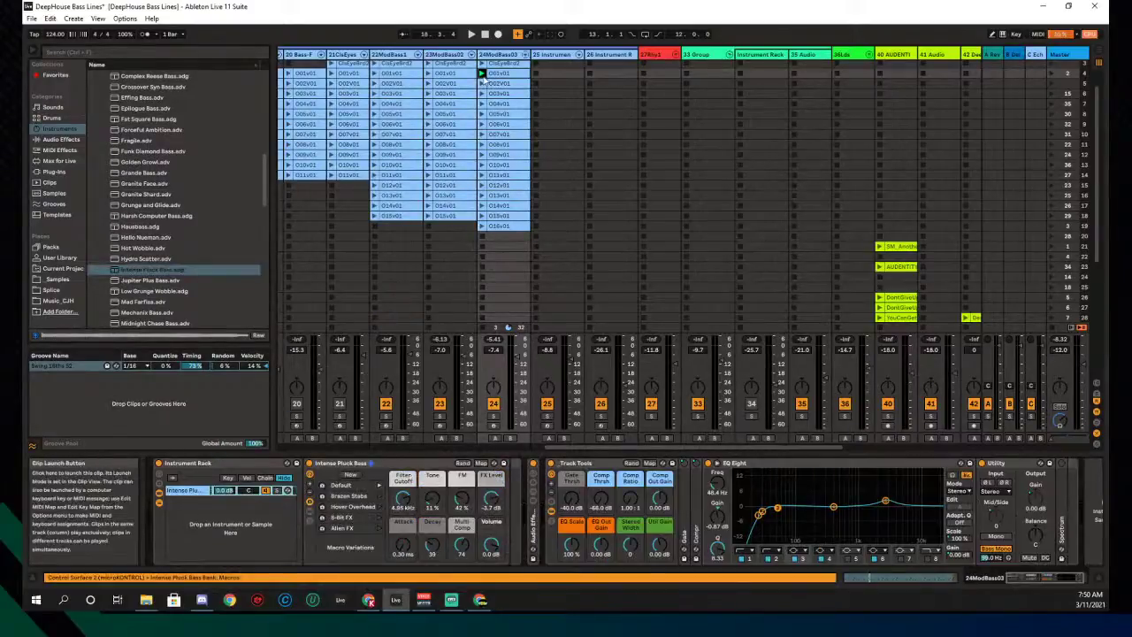
left_click(481, 73)
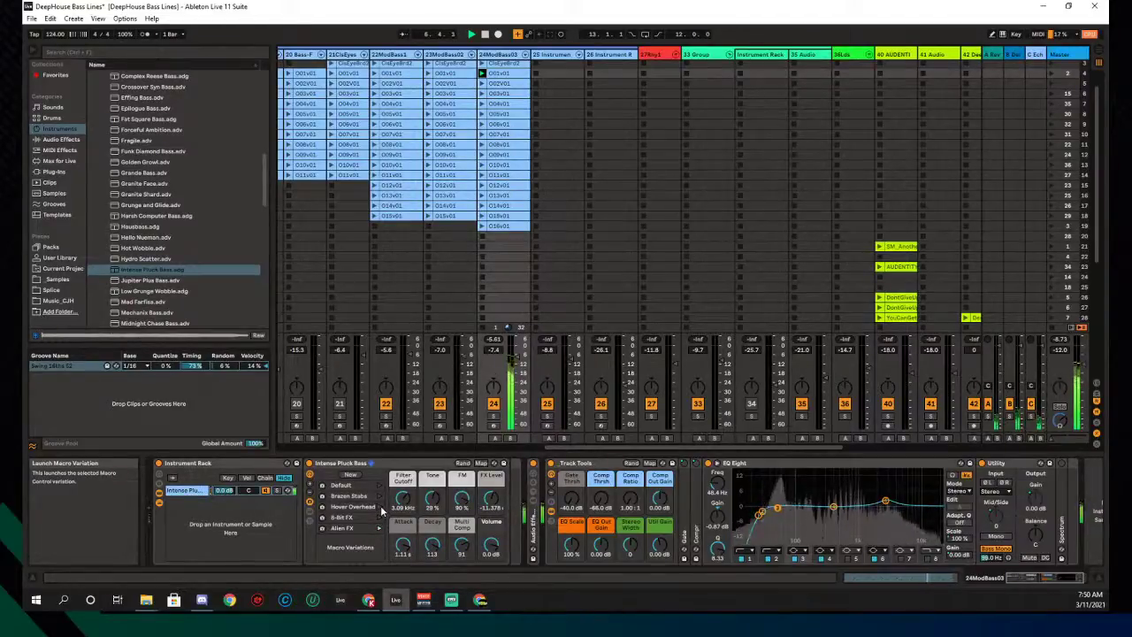
Launch the Hover Overhead macro variation and set Filter Cutoff to 120 Hz, FX Level to about -33.8 and Attack to 28.4 ms
left_click(380, 505)
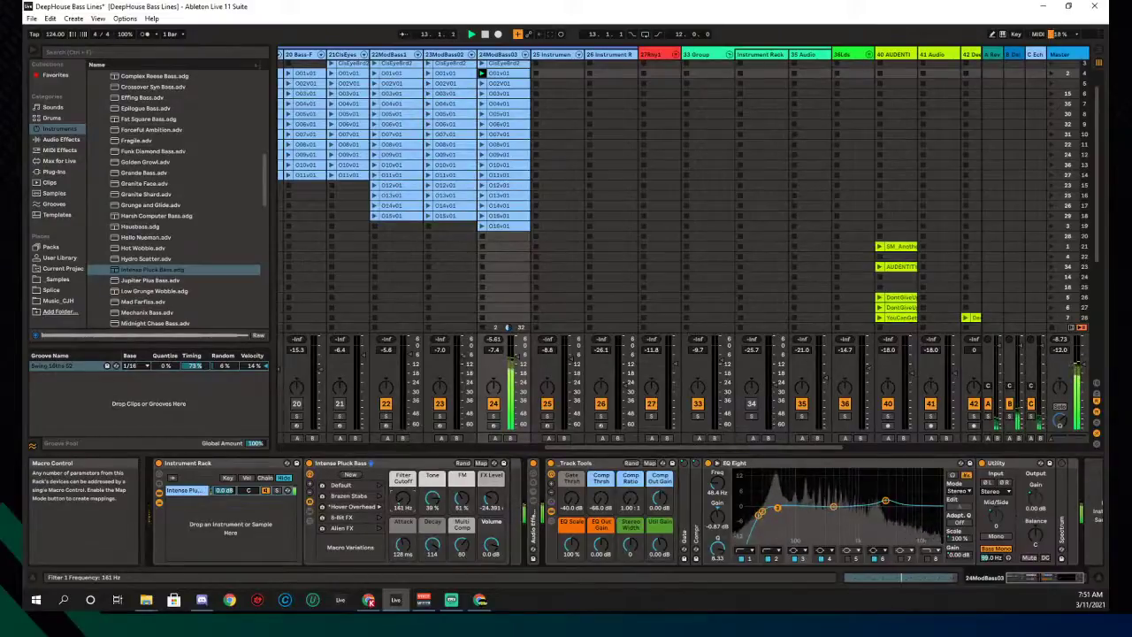
left_click_drag(402, 497, 402, 533)
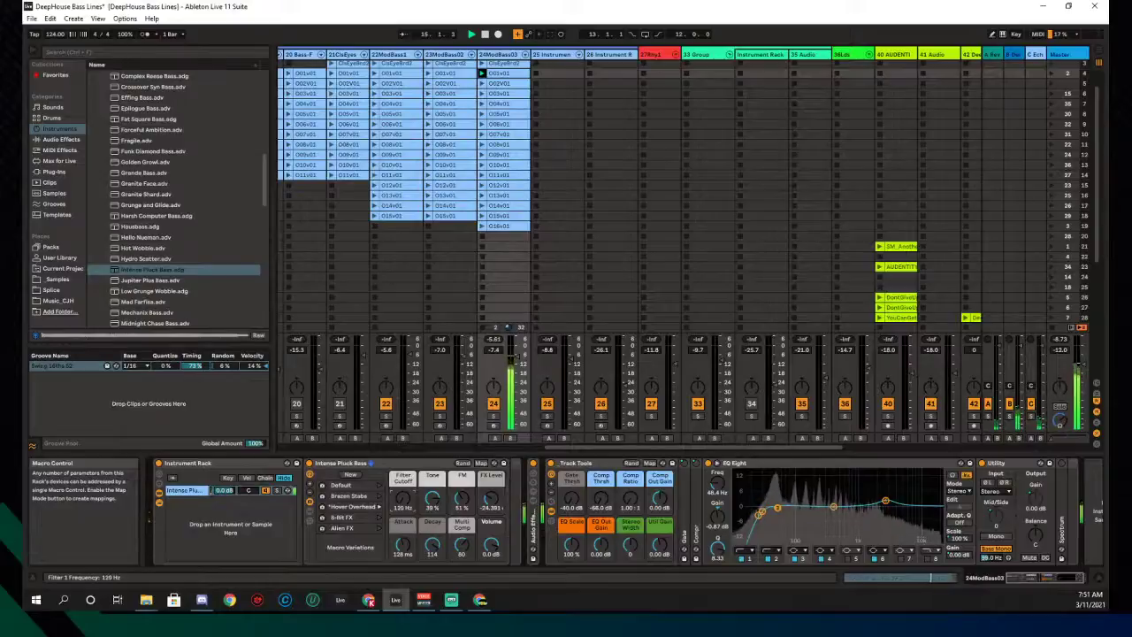
left_click_drag(490, 497, 490, 511)
left_click_drag(402, 544, 402, 570)
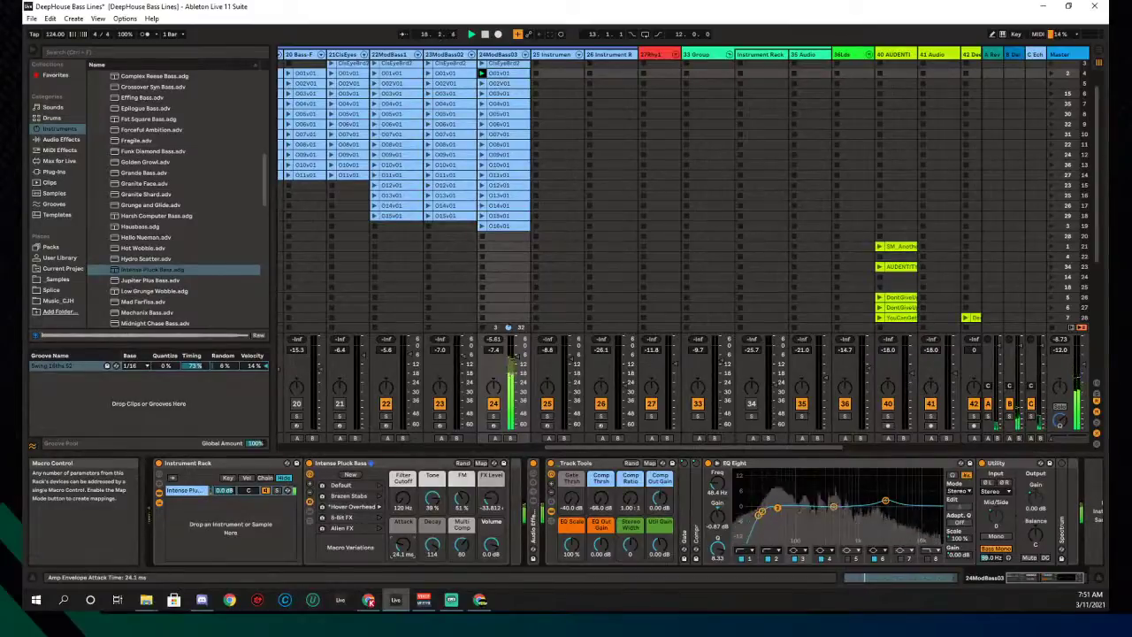
Show the devices inside Intense Pluck Bass and enable Wavetable's second filter with its frequency at 137 Hz
left_click(310, 516)
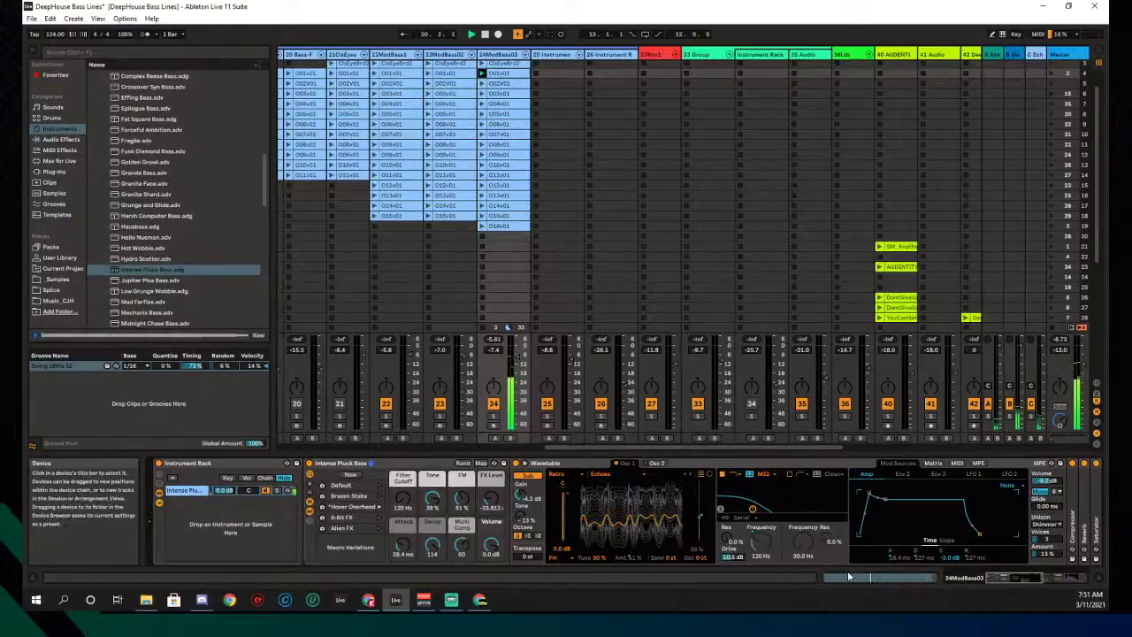
scroll(1014, 579, "right", 3)
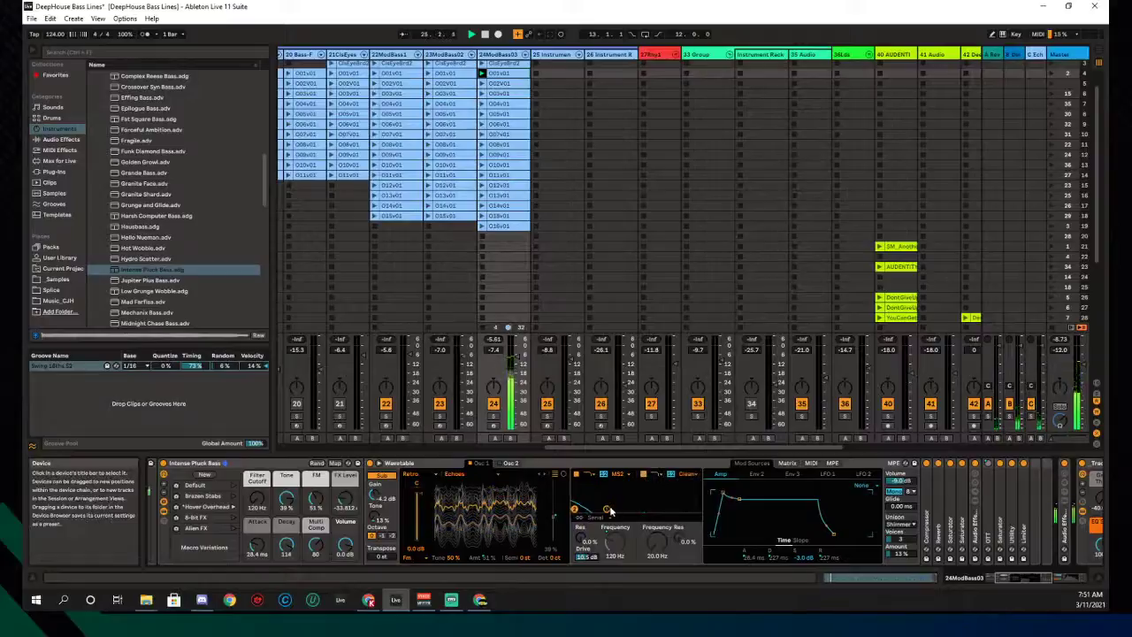
left_click_drag(608, 510, 607, 509)
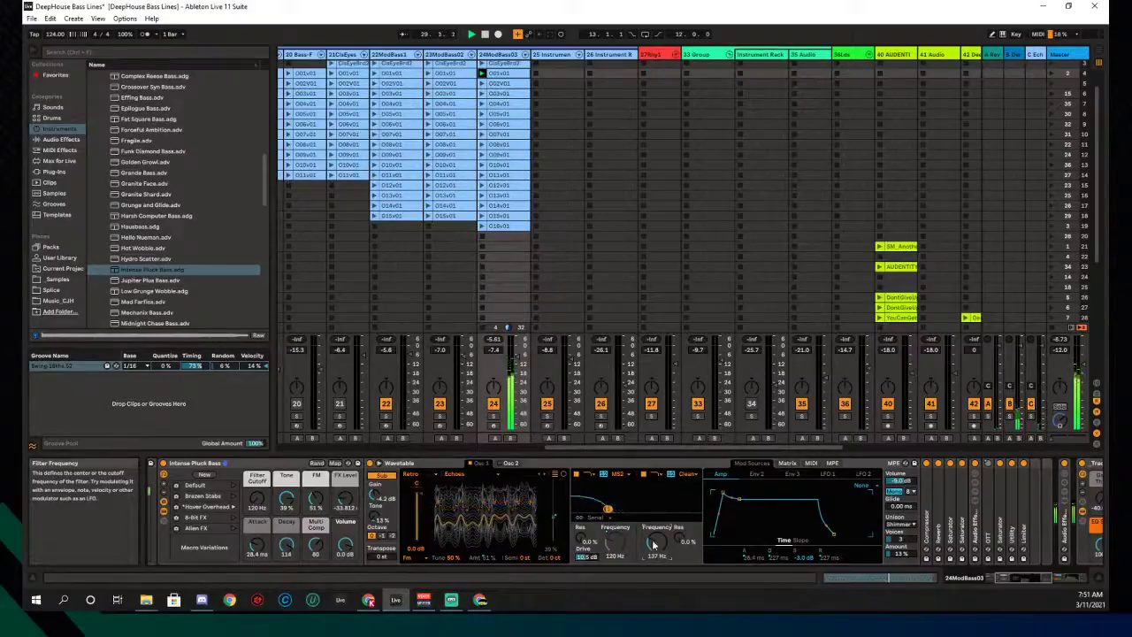
Raise the second filter's resonance to 33% and set the rack's Attack macro to 2.80 ms and Decay to 127
left_click_drag(607, 507, 607, 500)
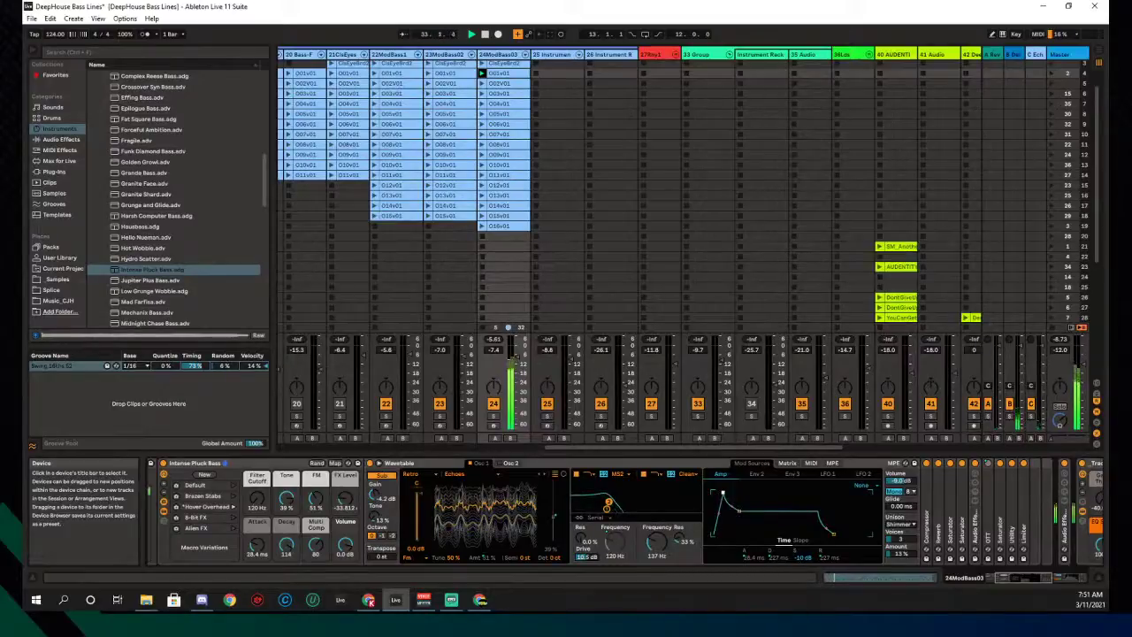
left_click_drag(257, 541, 256, 547)
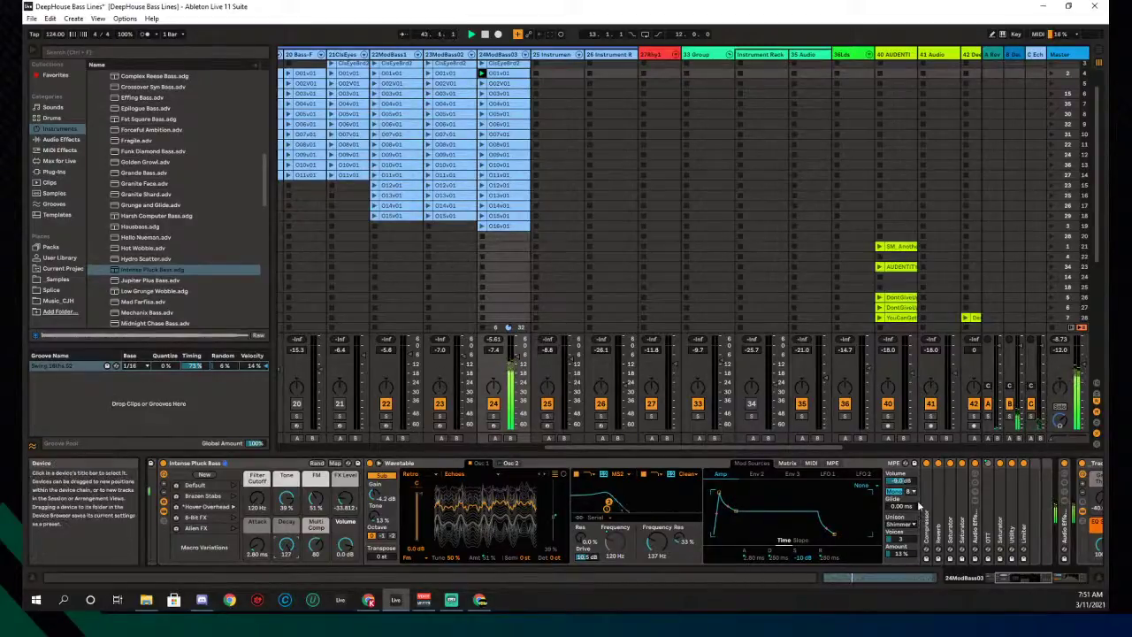
Unfold the Reverb inside Intense Pluck Bass and enable Chorus in its diffusion network
left_click(960, 465)
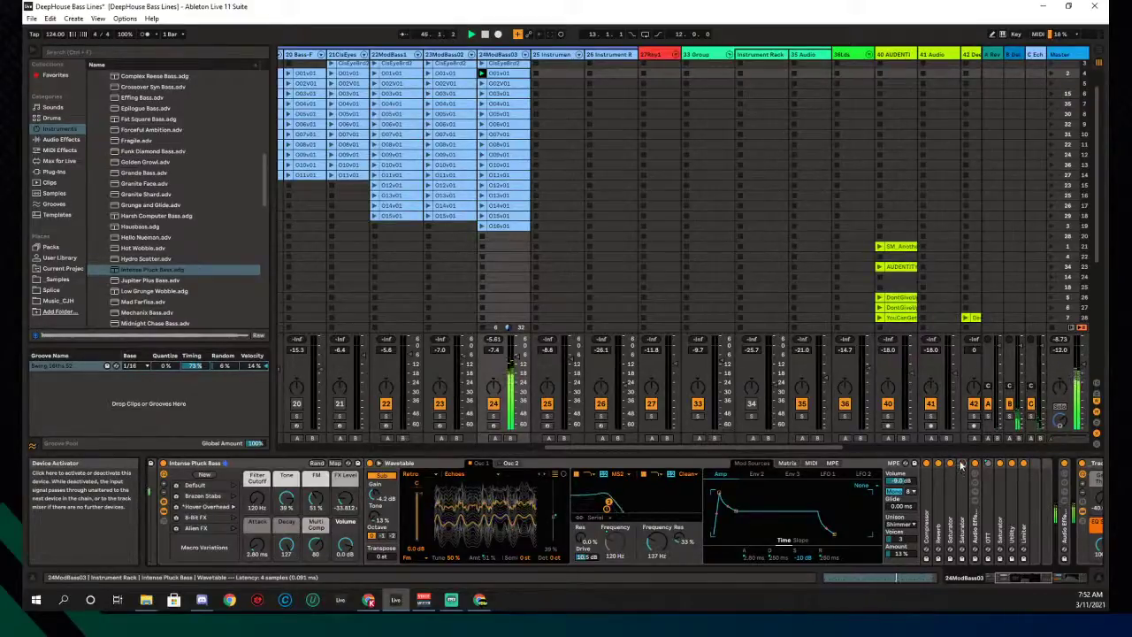
double_click(939, 477)
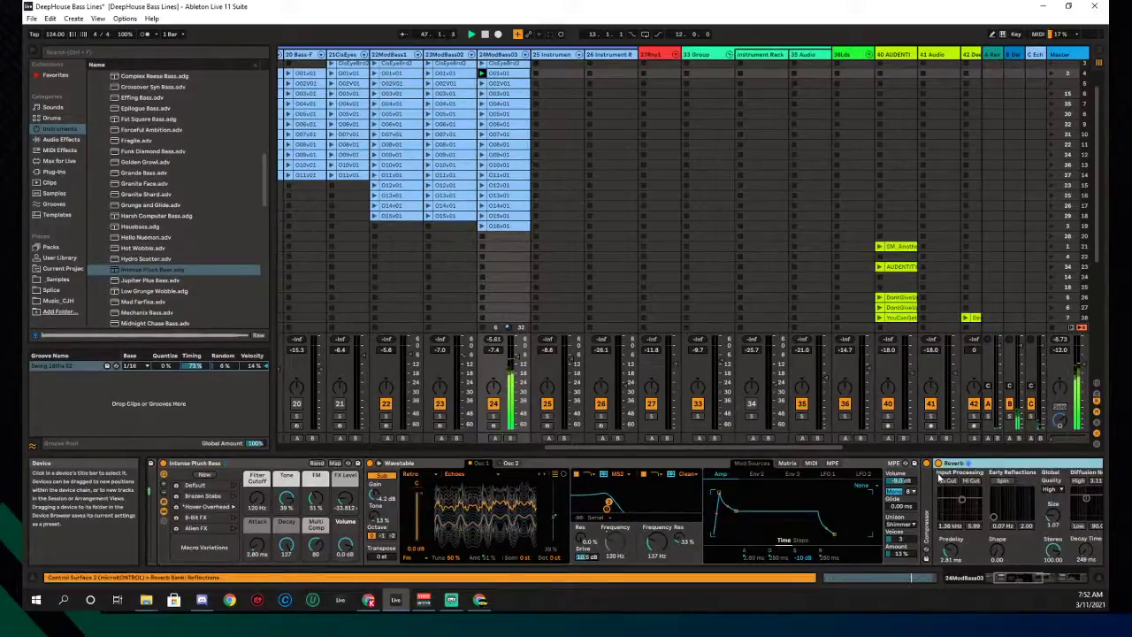
left_click_drag(1006, 578, 1017, 577)
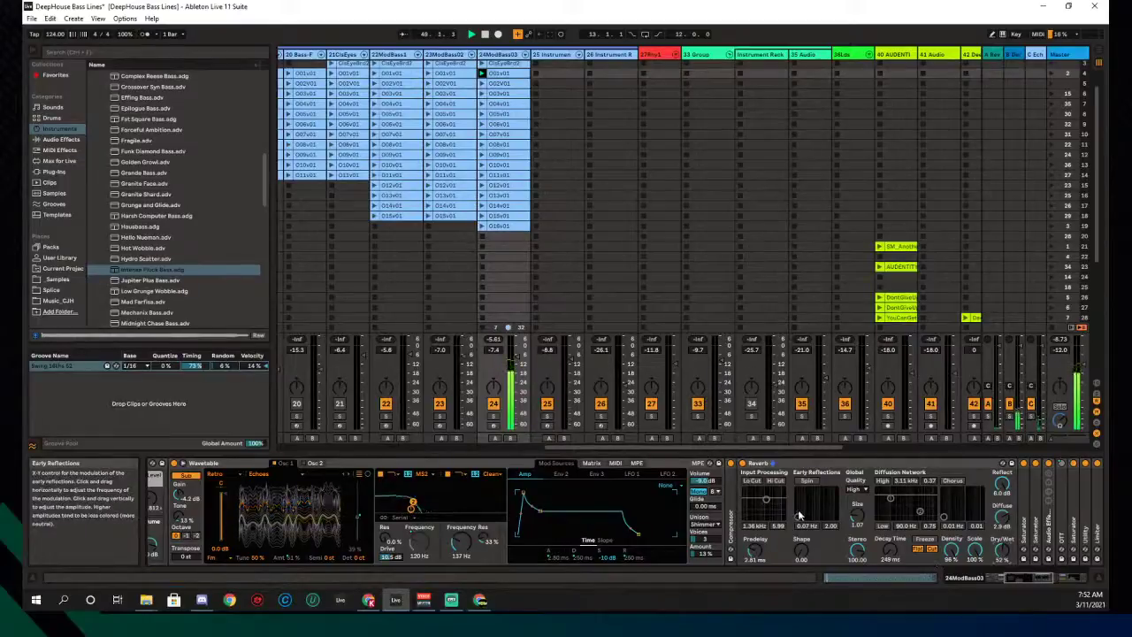
left_click(951, 484)
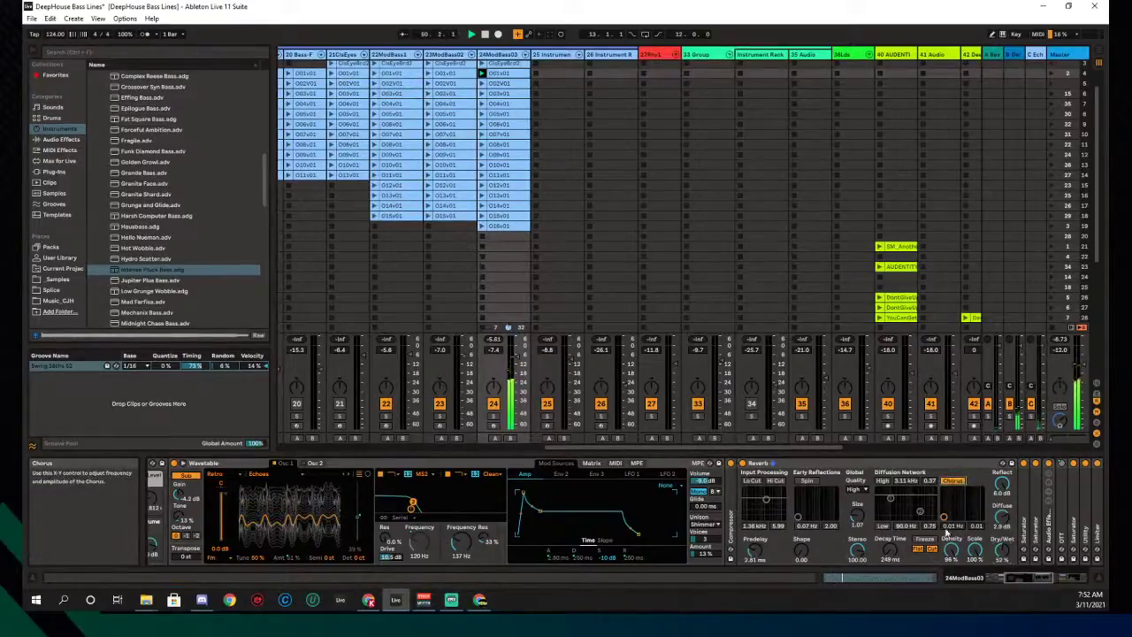
Lengthen the Reverb's decay time, shorten its predelay, set Density to 63% and Dry/Wet to 24%, and fold the device
scroll(950, 550, "down", 3)
scroll(975, 549, "down", 3)
scroll(886, 550, "up", 3)
scroll(887, 550, "up", 2)
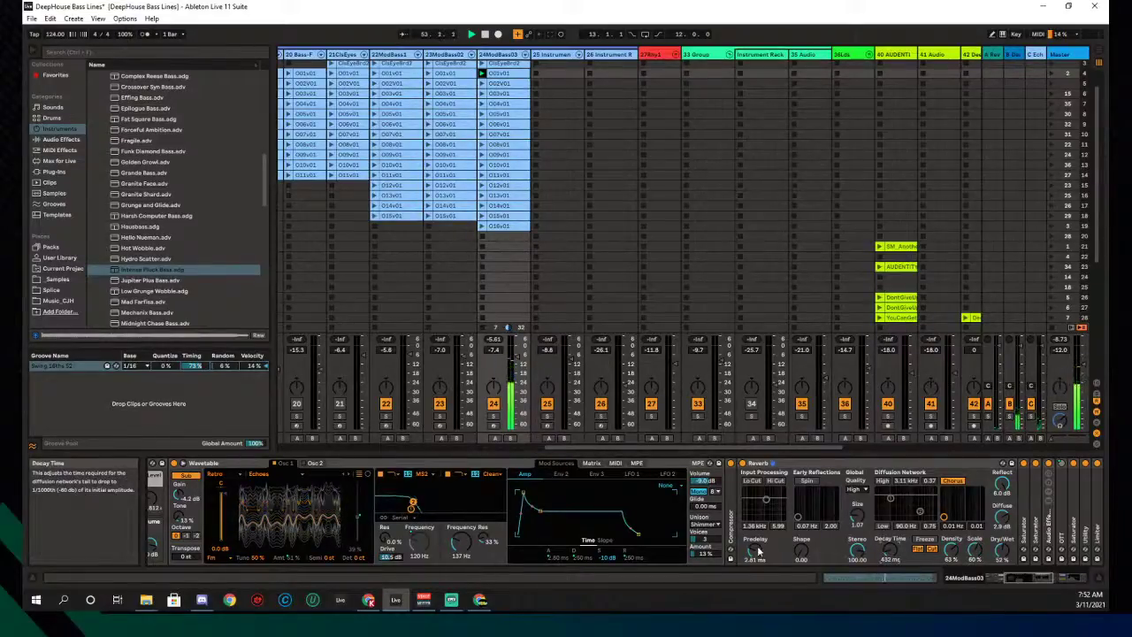
scroll(753, 550, "down", 3)
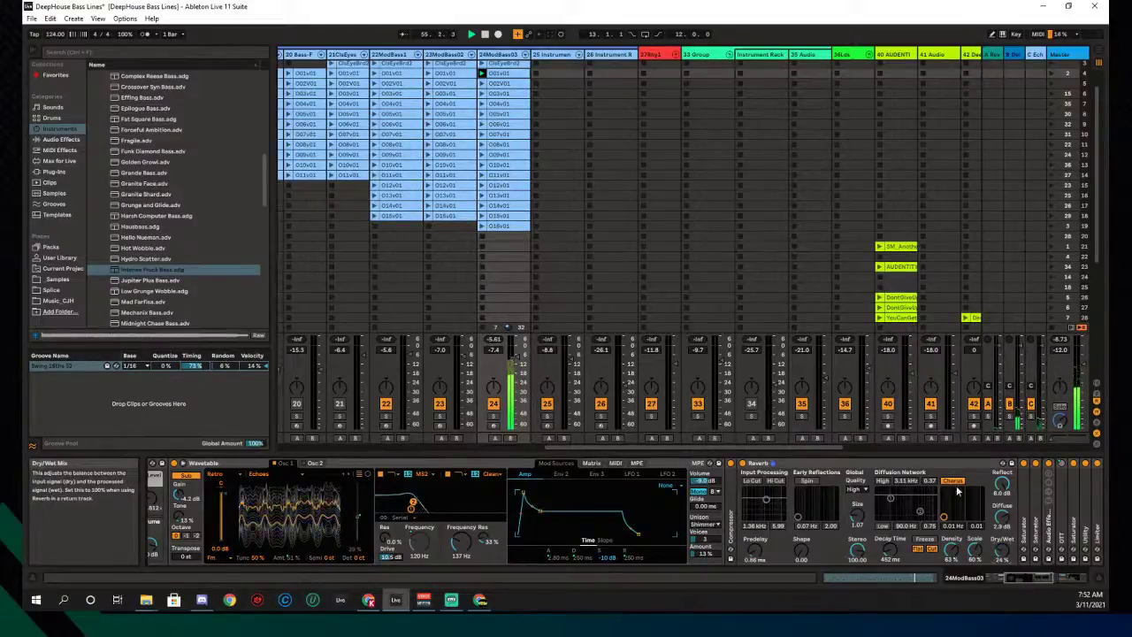
double_click(795, 462)
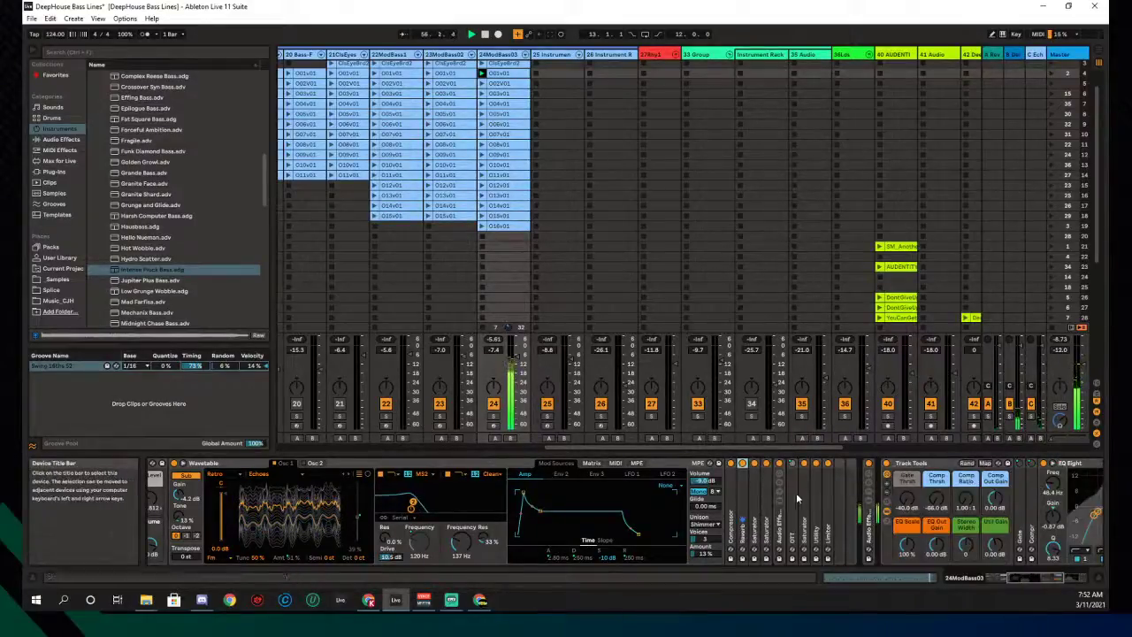
Unfold OTT, raise Intense Pluck Bass's Multi Comp macro to 101, check its effect in OTT and fold the device again
double_click(789, 492)
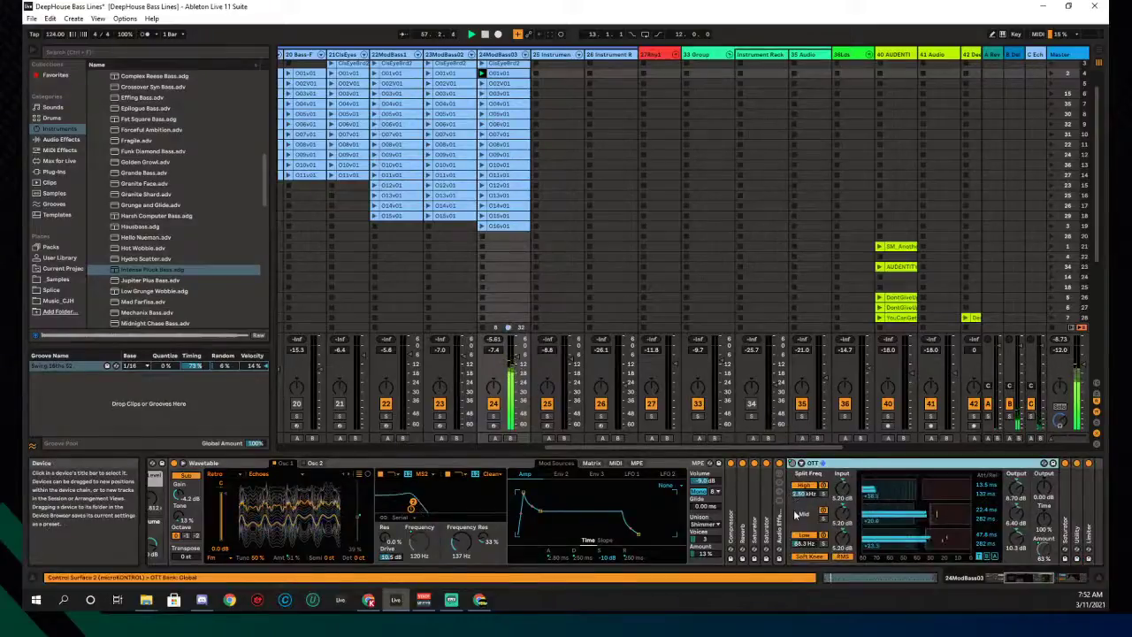
left_click(995, 578)
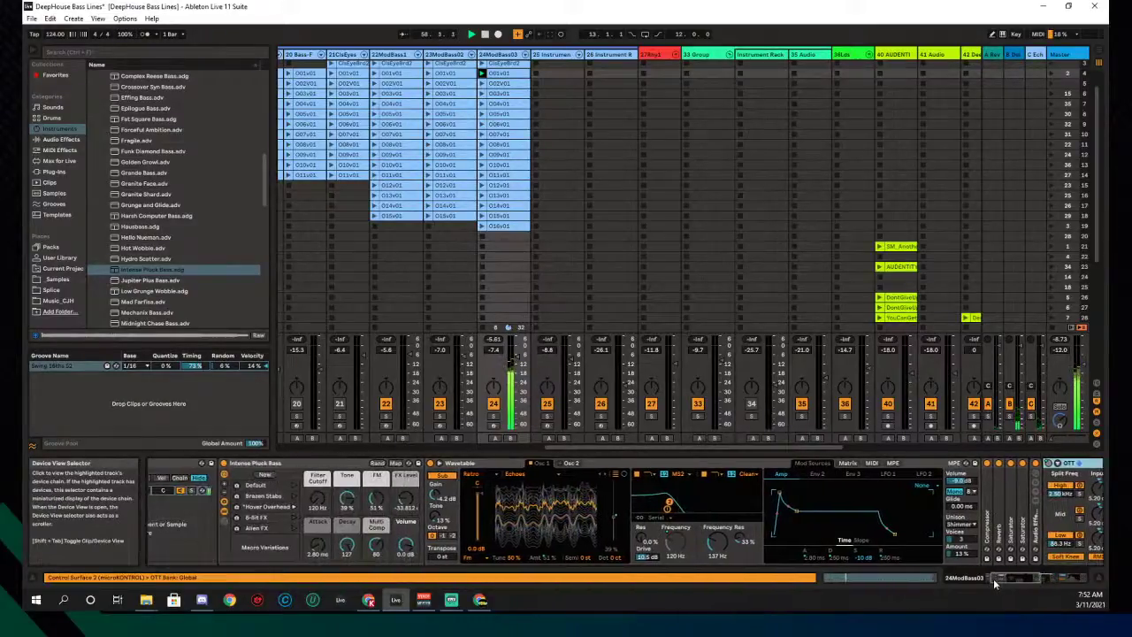
left_click_drag(376, 546, 376, 533)
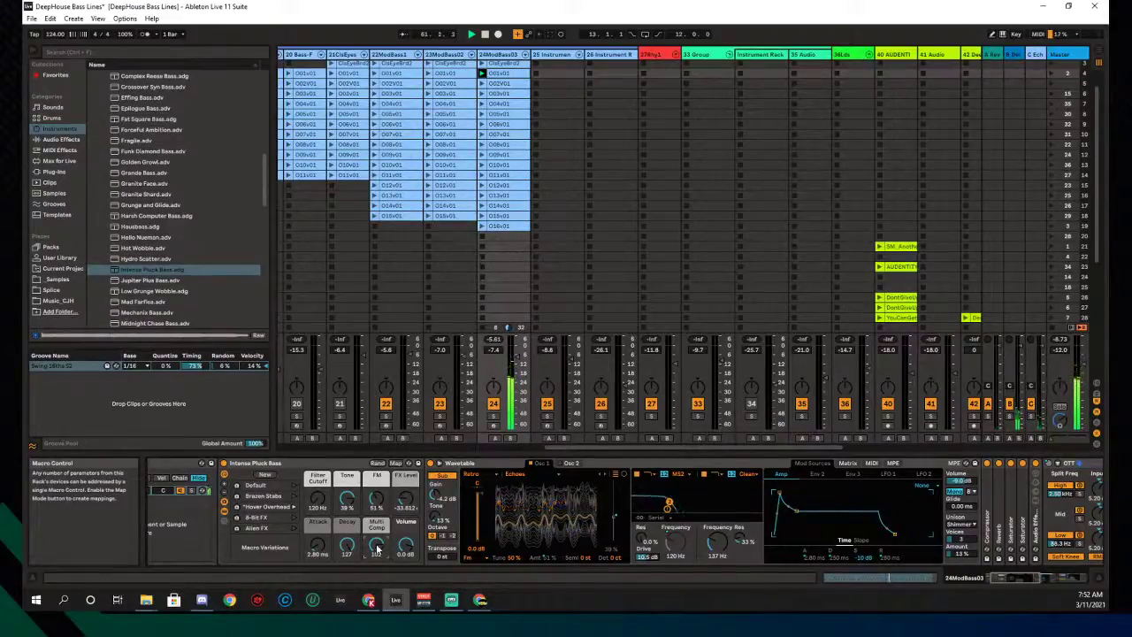
scroll(1024, 579, "right", 5)
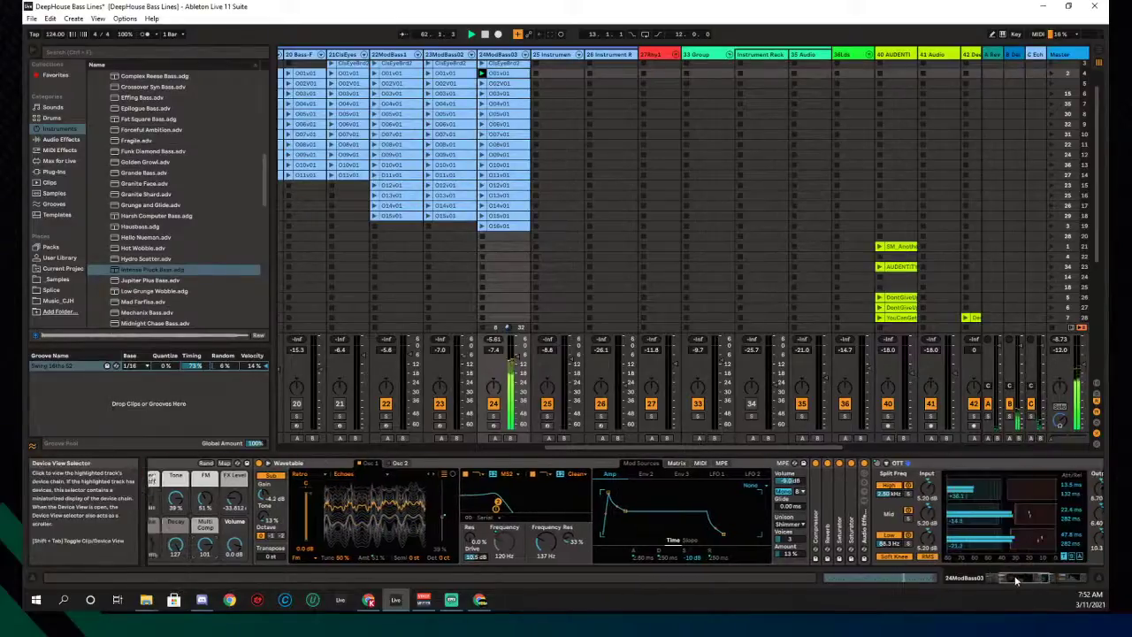
scroll(1024, 578, "right", 3)
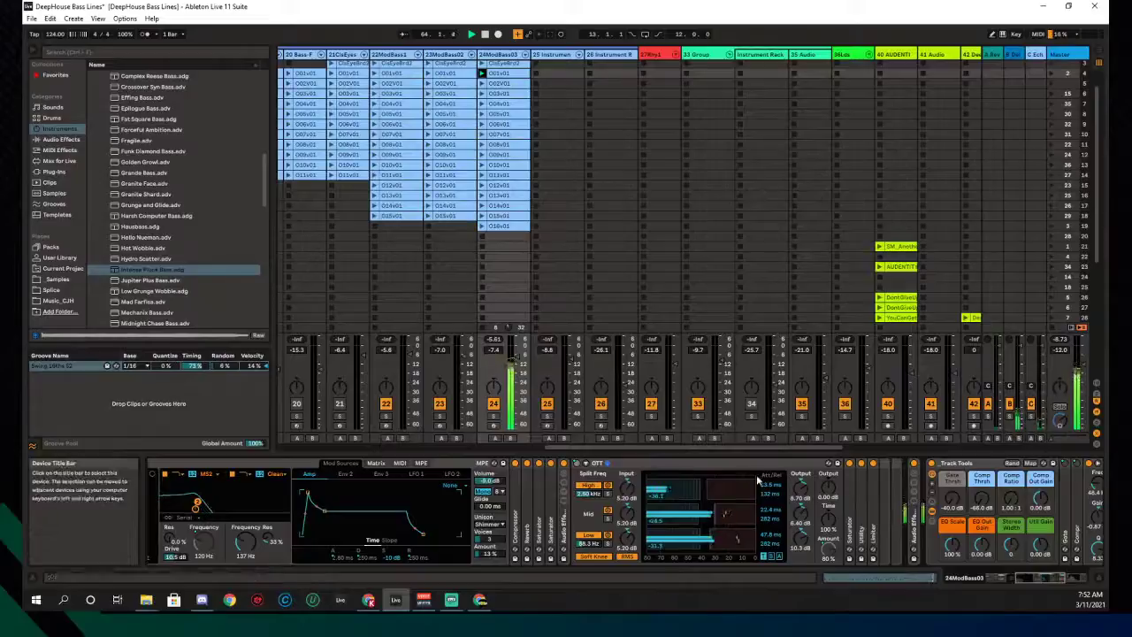
double_click(696, 467)
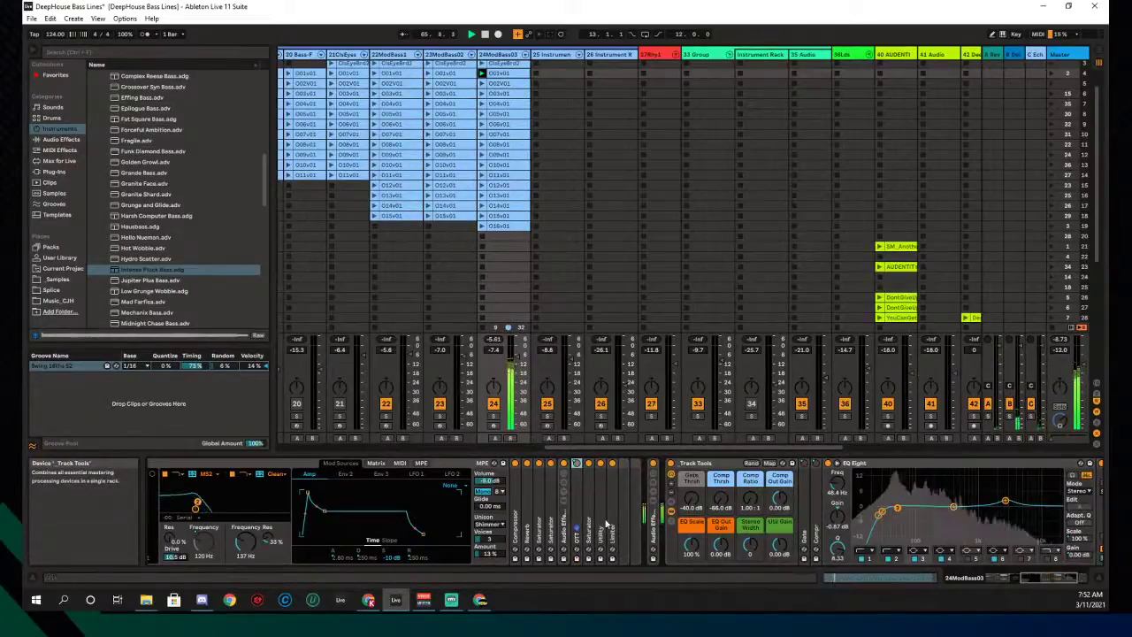
Inspect the nested Audio Effect Rack and its Vocoder chain, fold it and return to the Intense Pluck Bass macros
left_click(564, 522)
double_click(563, 522)
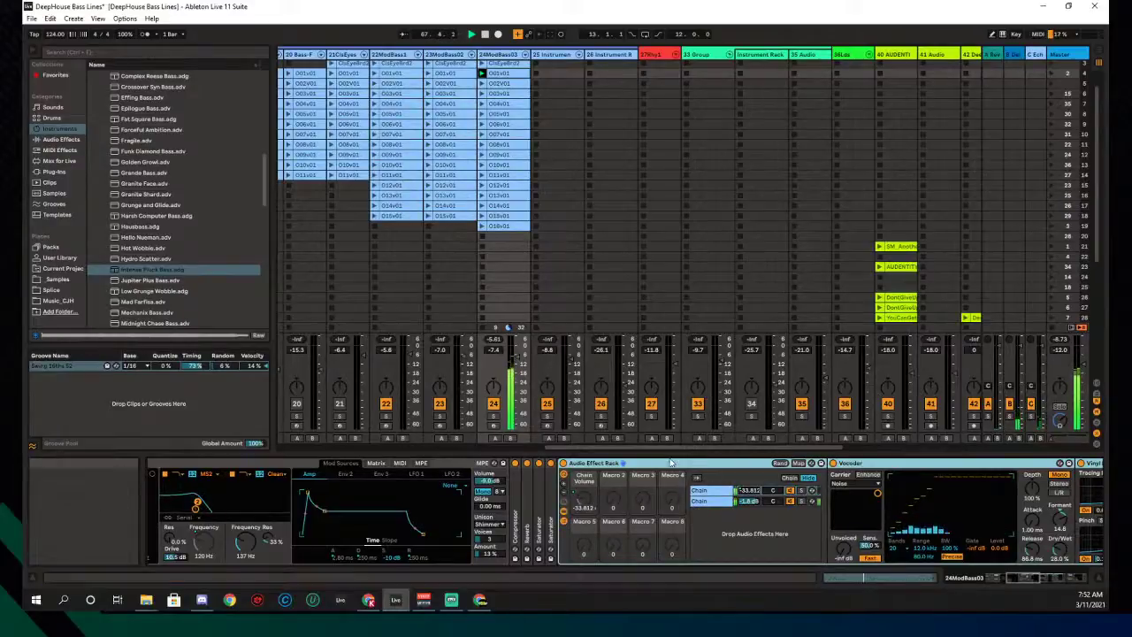
double_click(592, 463)
left_click(978, 579)
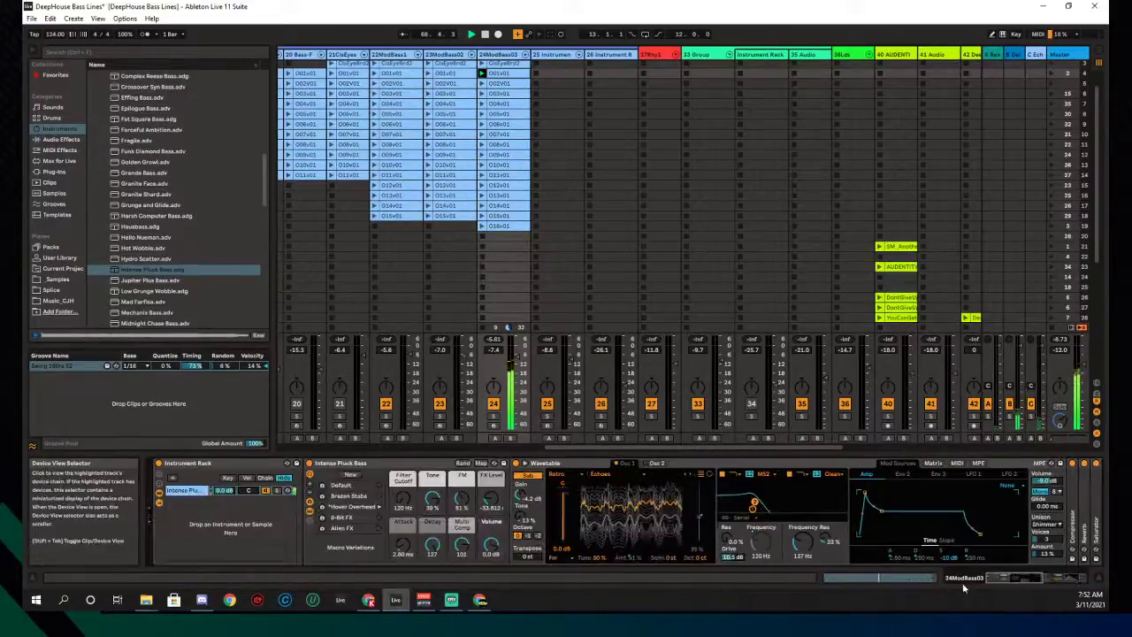
Audition the Brazen Stabs, 8-Bit FX and Alien FX macro variations of Intense Pluck Bass, ending with the 8-Bit FX settings
left_click(380, 496)
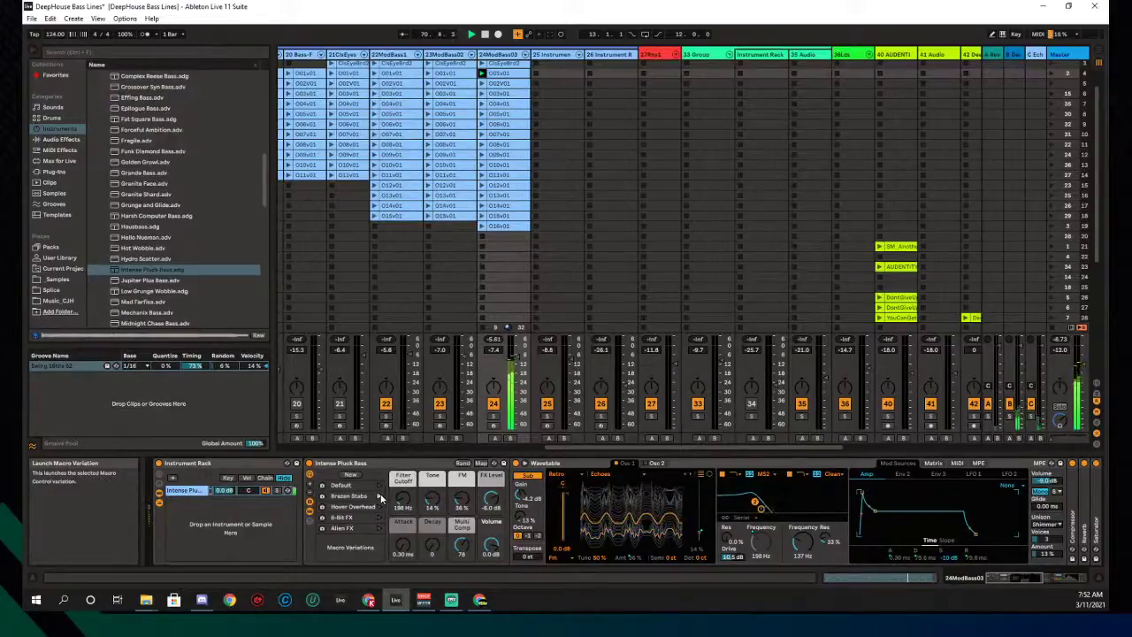
left_click(379, 517)
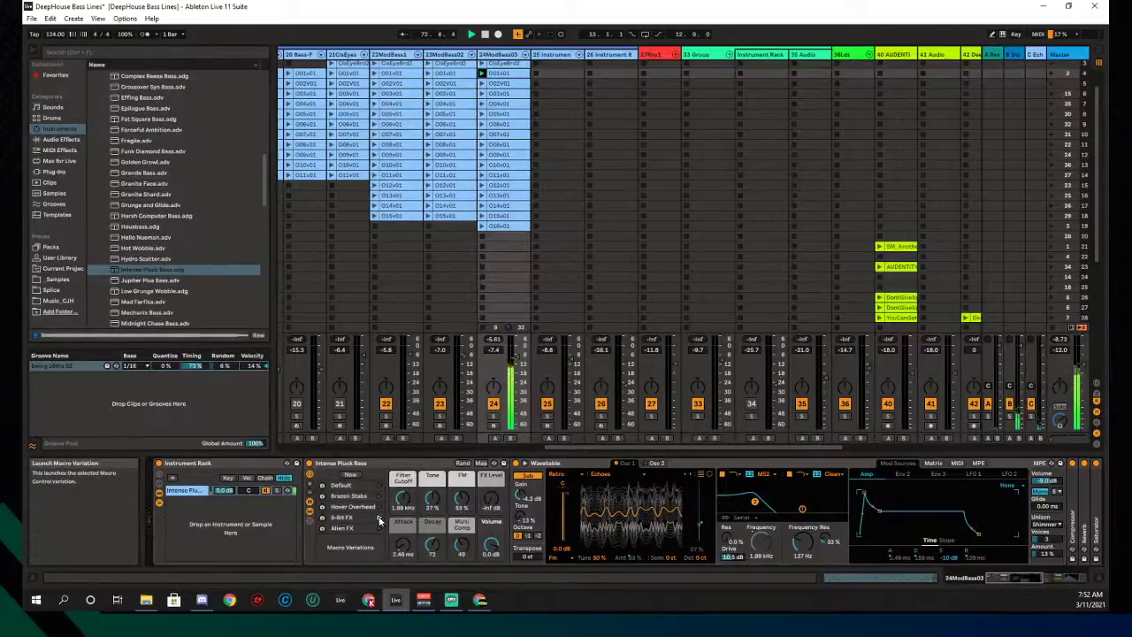
left_click(379, 529)
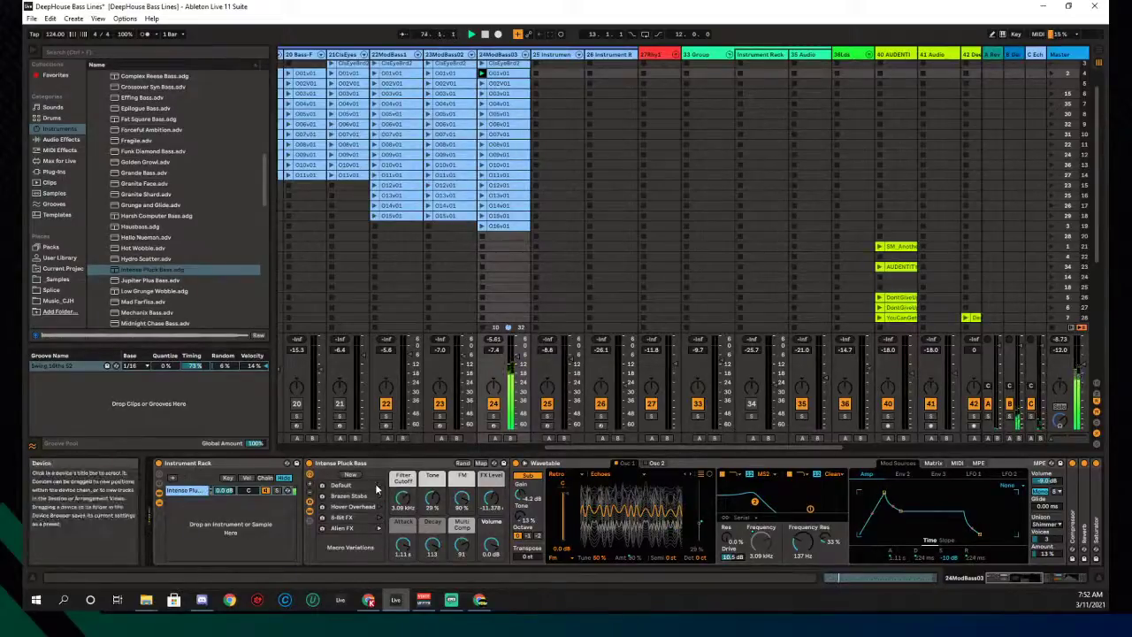
left_click(379, 496)
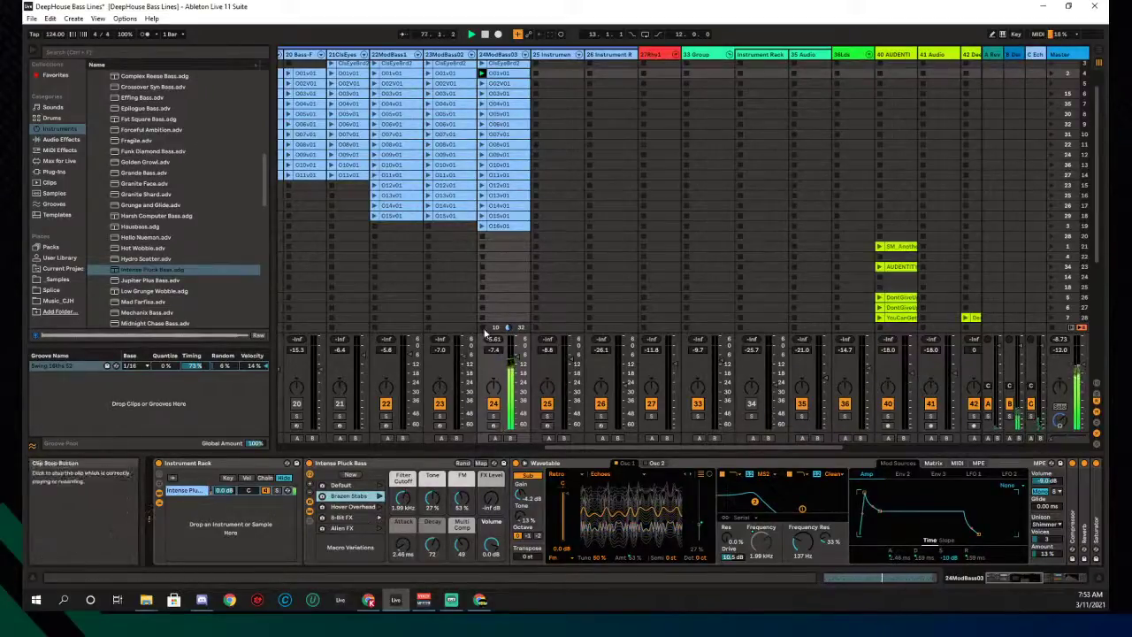
Preview Low Grunge Wobble and Jupiter Plus Bass, load the latter as a second chain in track 24's Instrument Rack and play clip O12v01
left_click(160, 292)
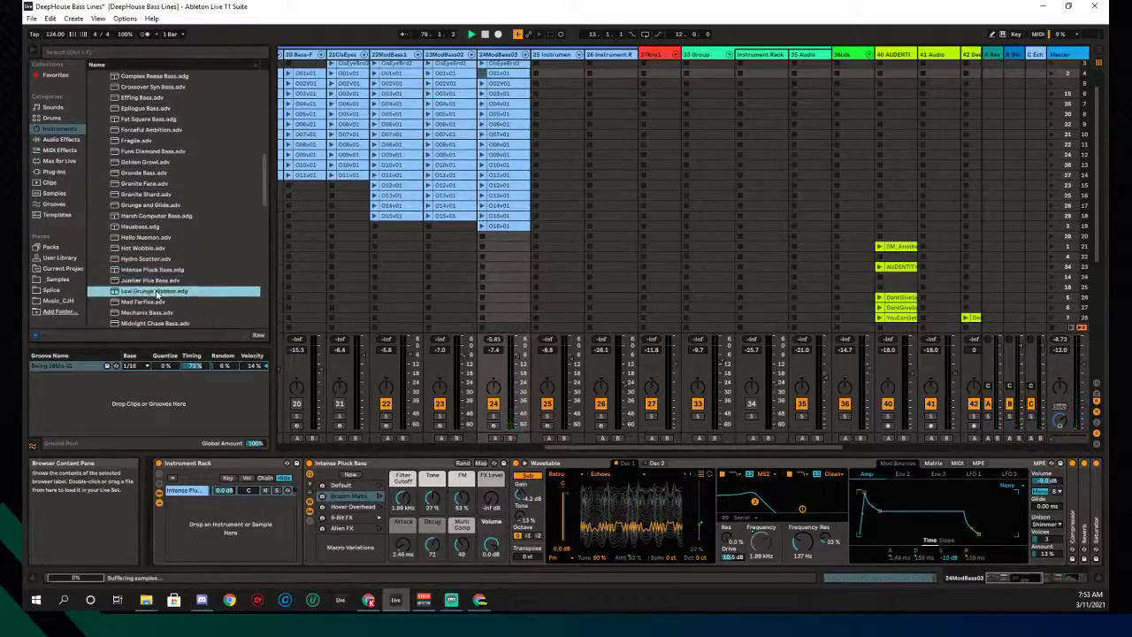
left_click(154, 282)
scroll(152, 285, "down", 1)
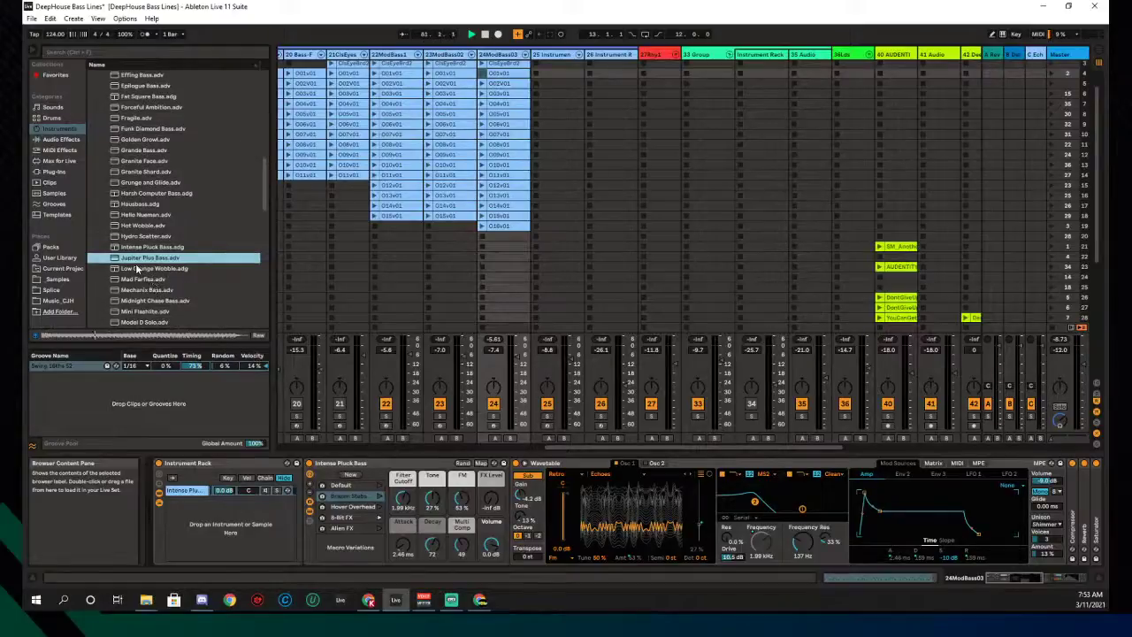
left_click(137, 270)
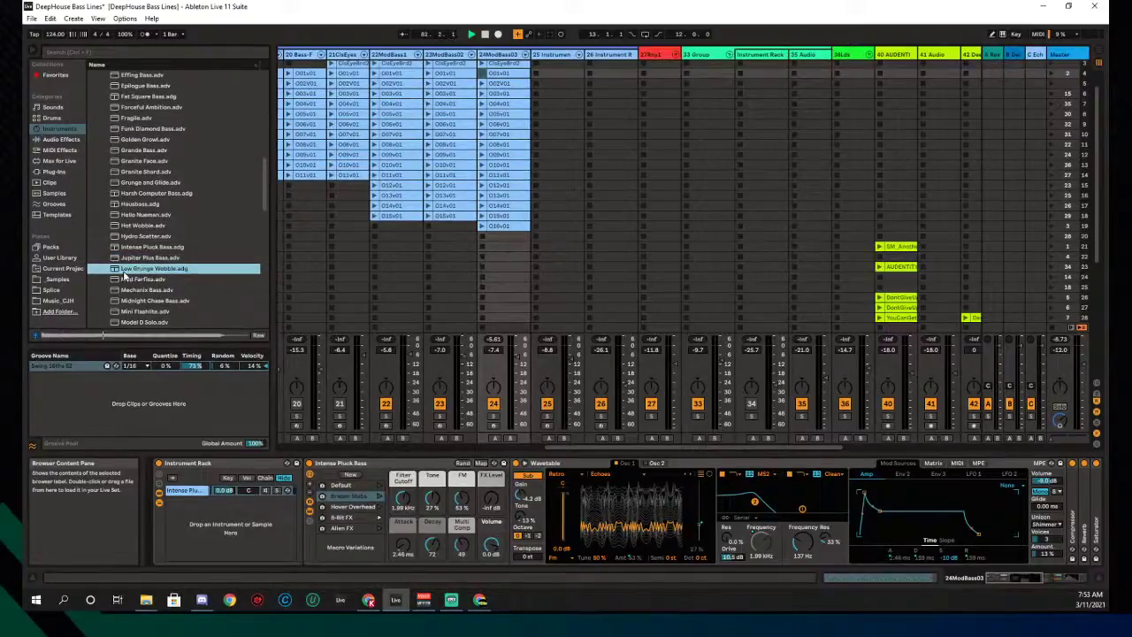
left_click(116, 260)
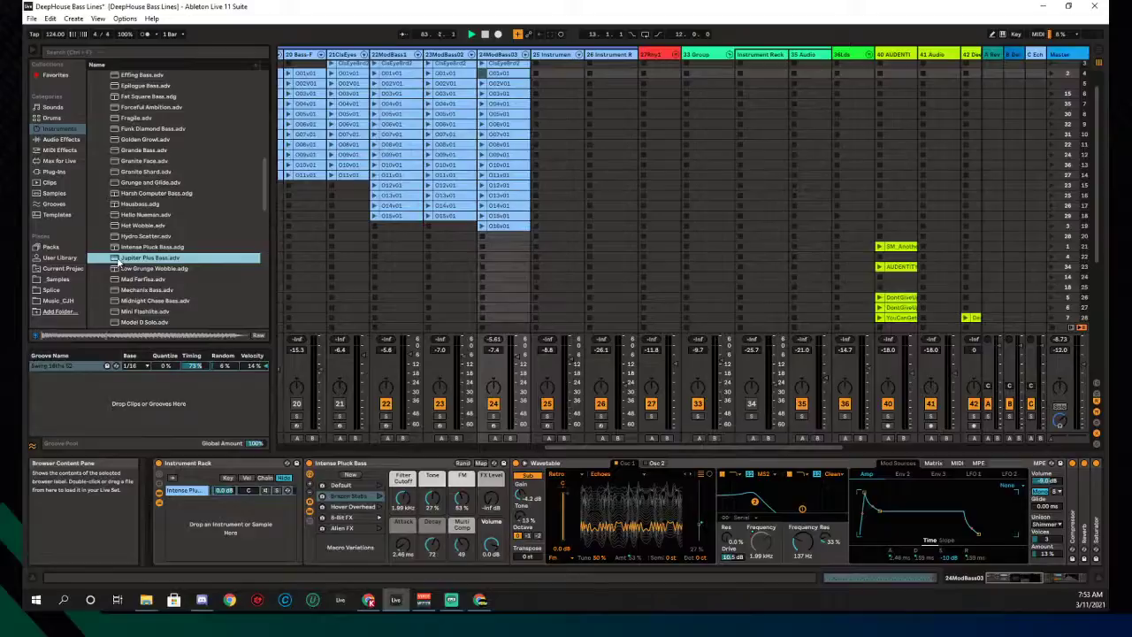
left_click_drag(183, 472, 191, 502)
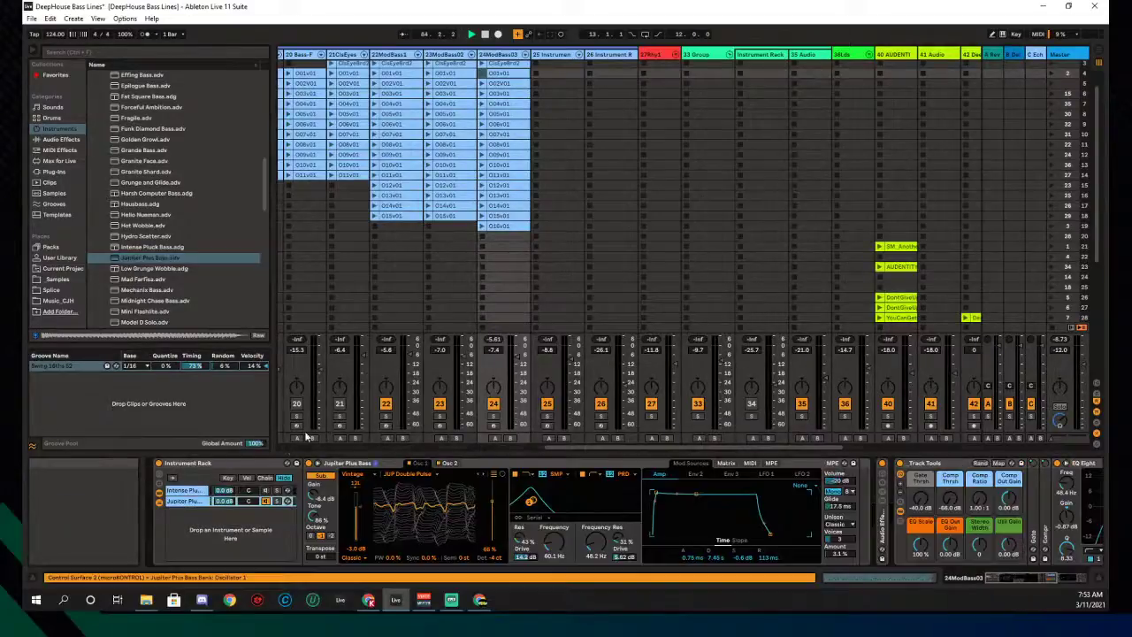
left_click(482, 184)
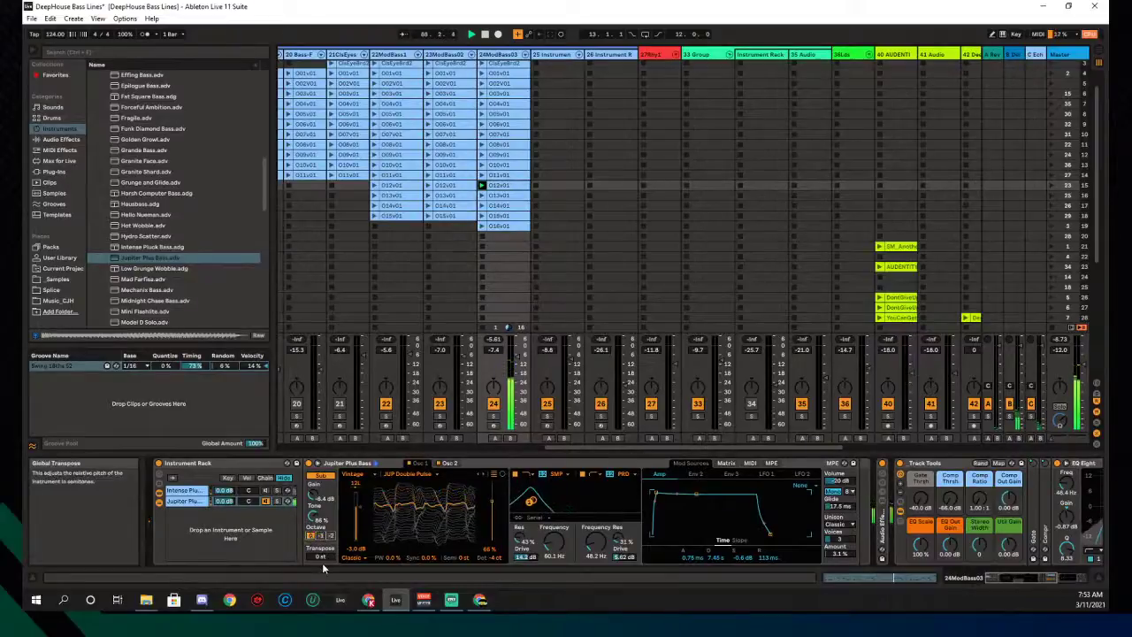
Try Jupiter Plus Bass at a higher global transposition, return it to 0 st and delete its chain from the Instrument Rack
scroll(320, 559, "up", 12)
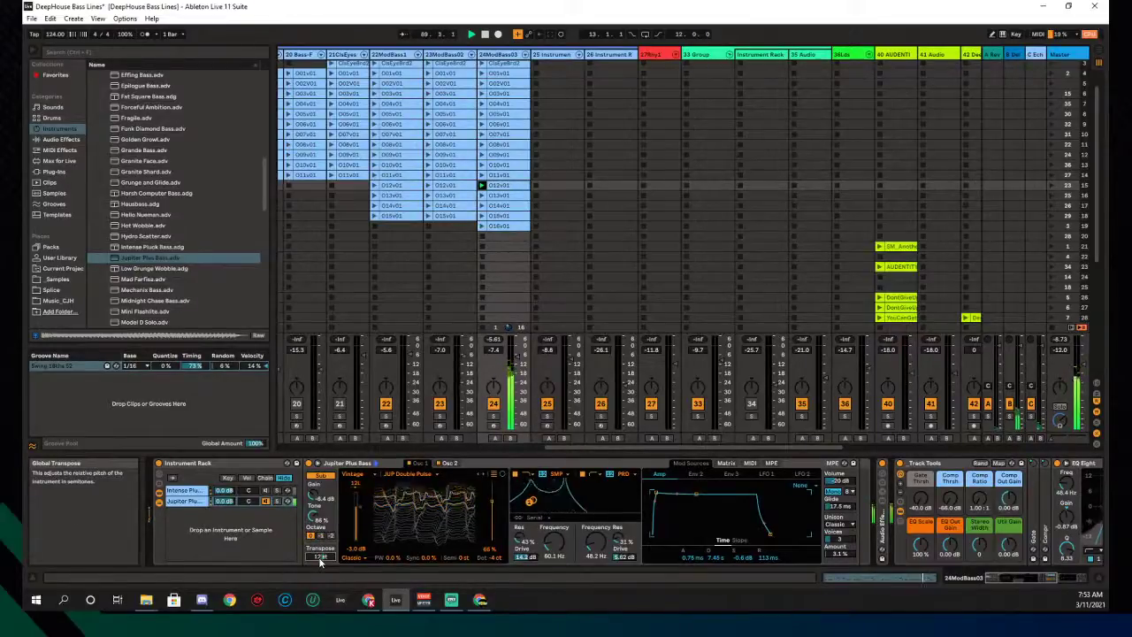
scroll(320, 559, "down", 12)
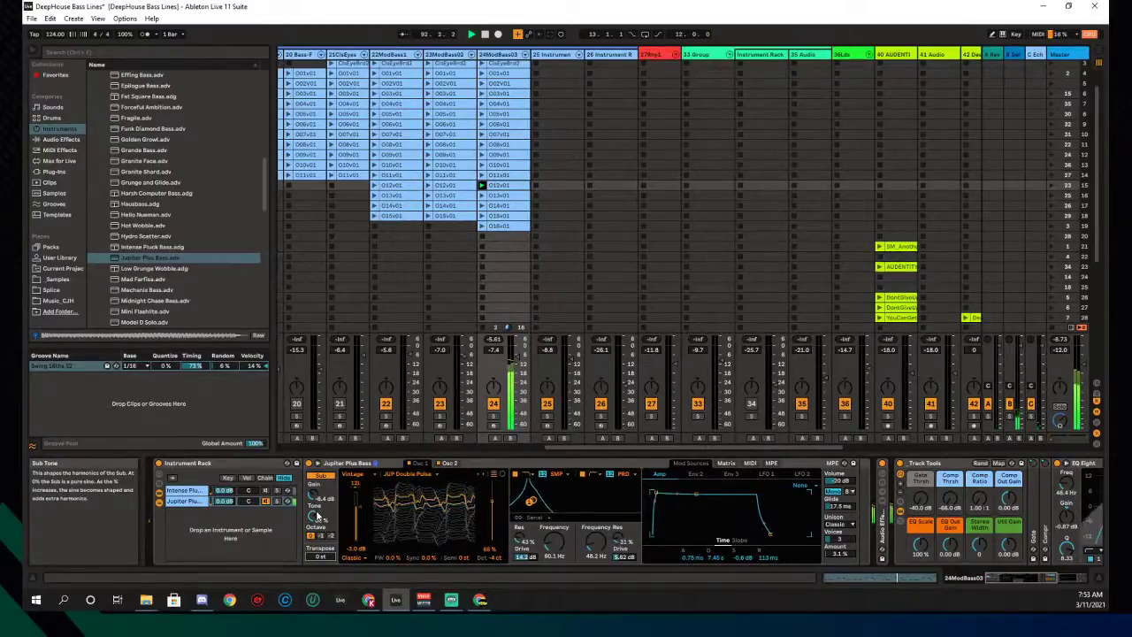
left_click(188, 507)
key("Delete")
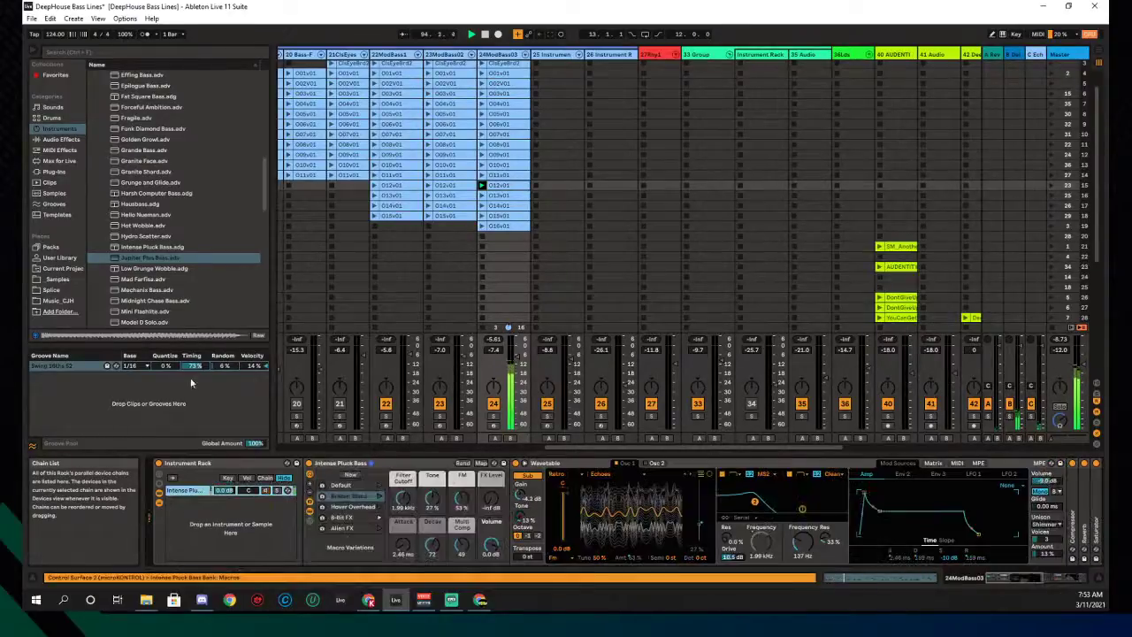
Preview further Wavetable bass presets from Mad Farfisa through Midnight Chase Bass, Mini Flashlite and Mono Wah Wave to Nasal Petroleum
left_click(130, 278)
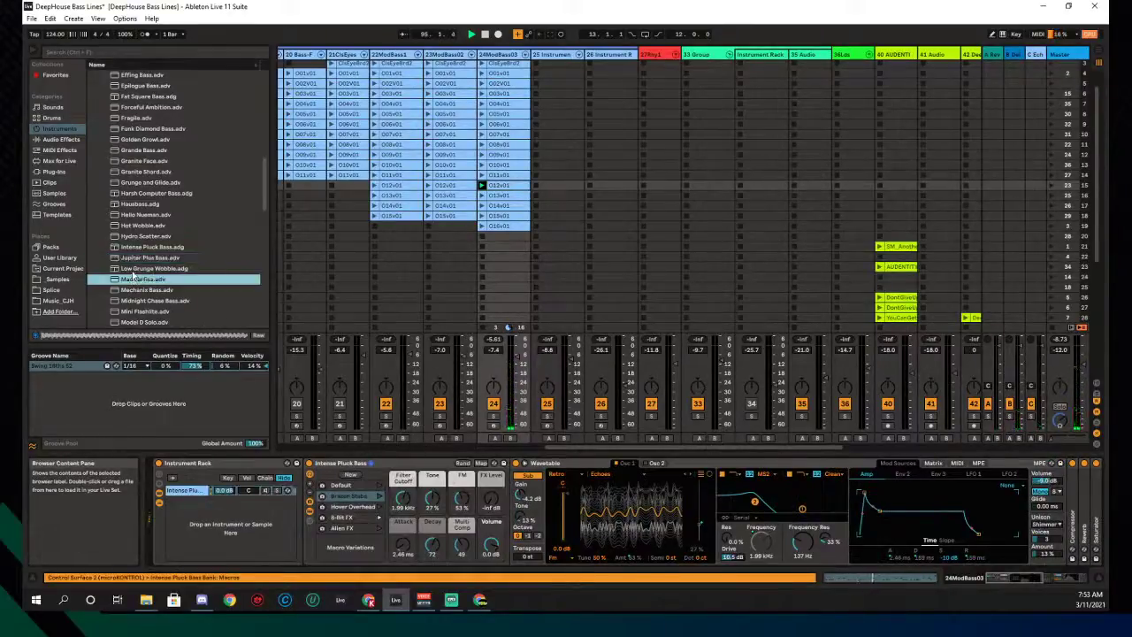
left_click(133, 300)
scroll(133, 305, "down", 1)
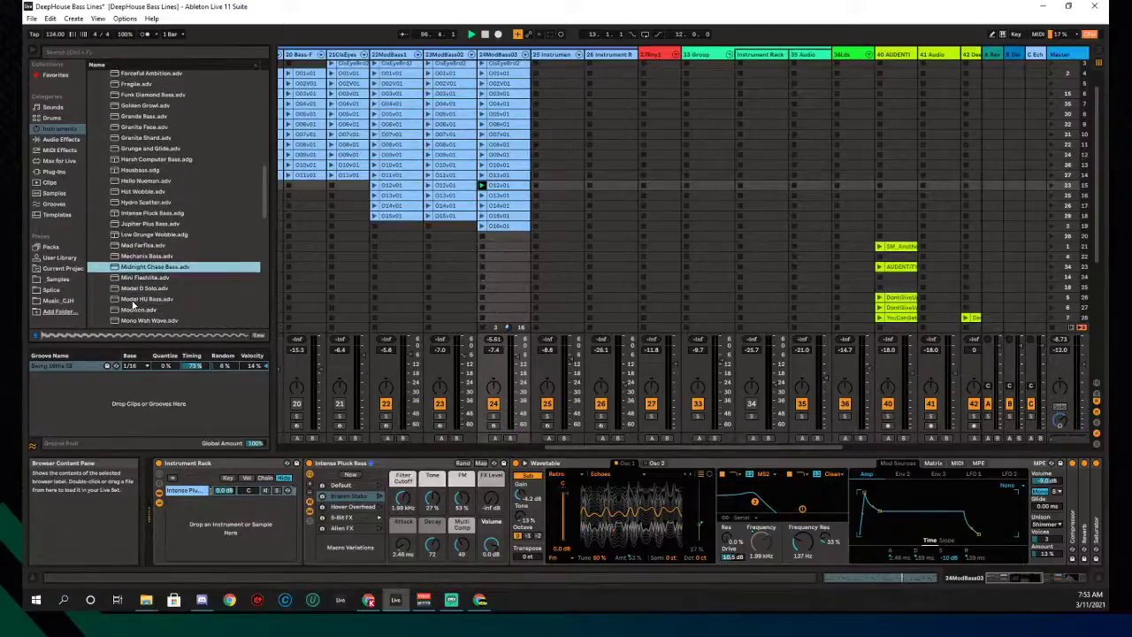
left_click(134, 280)
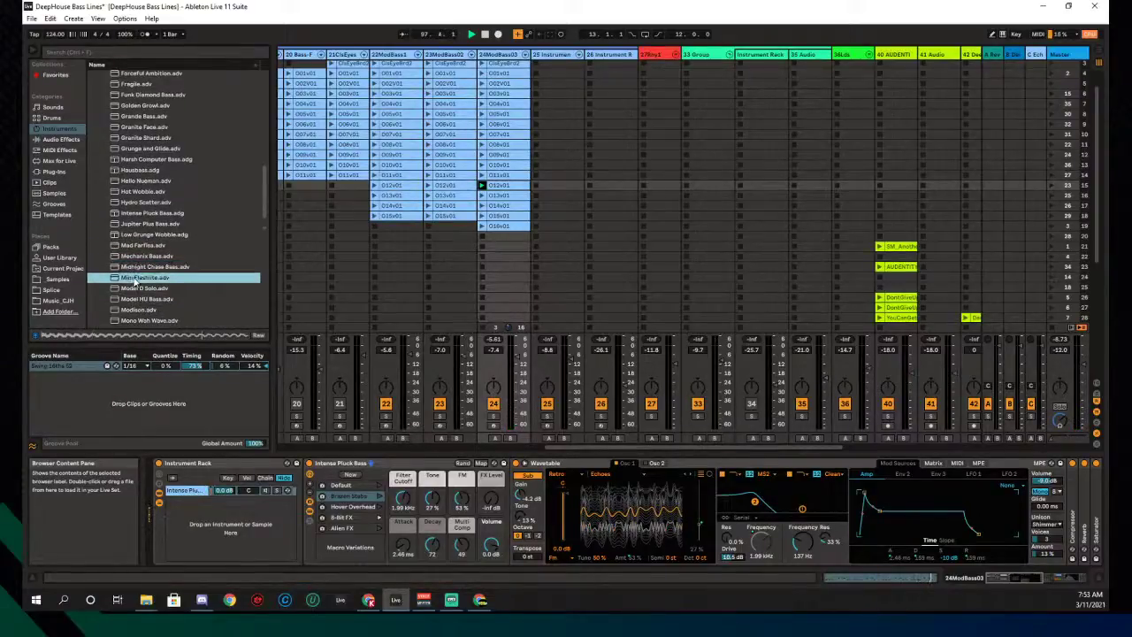
scroll(124, 301, "down", 1)
left_click(146, 287)
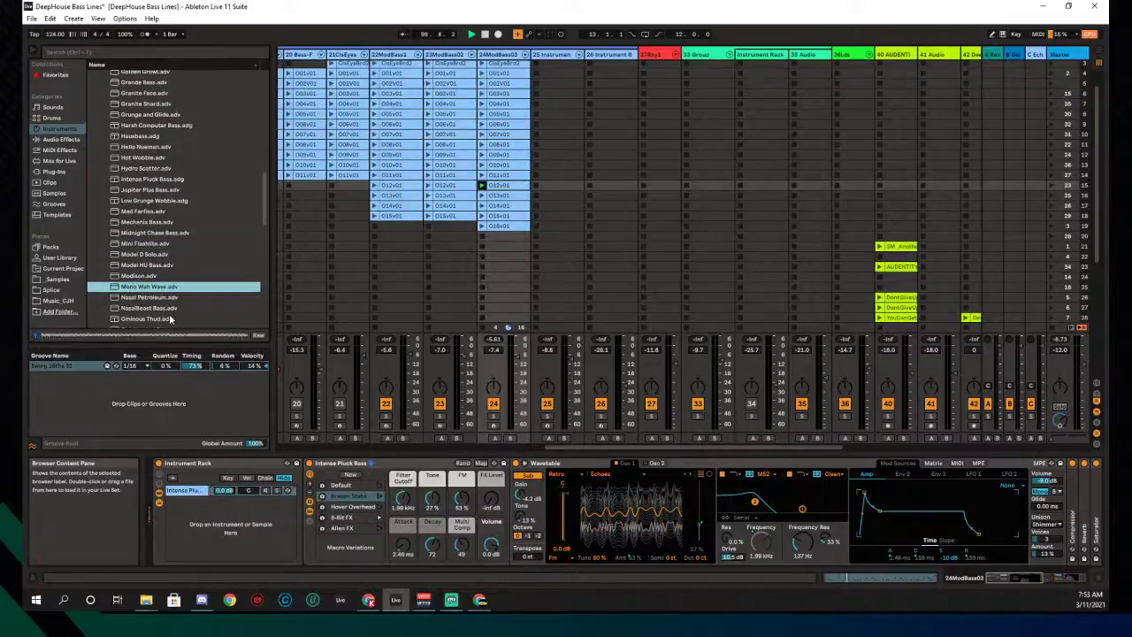
left_click(153, 299)
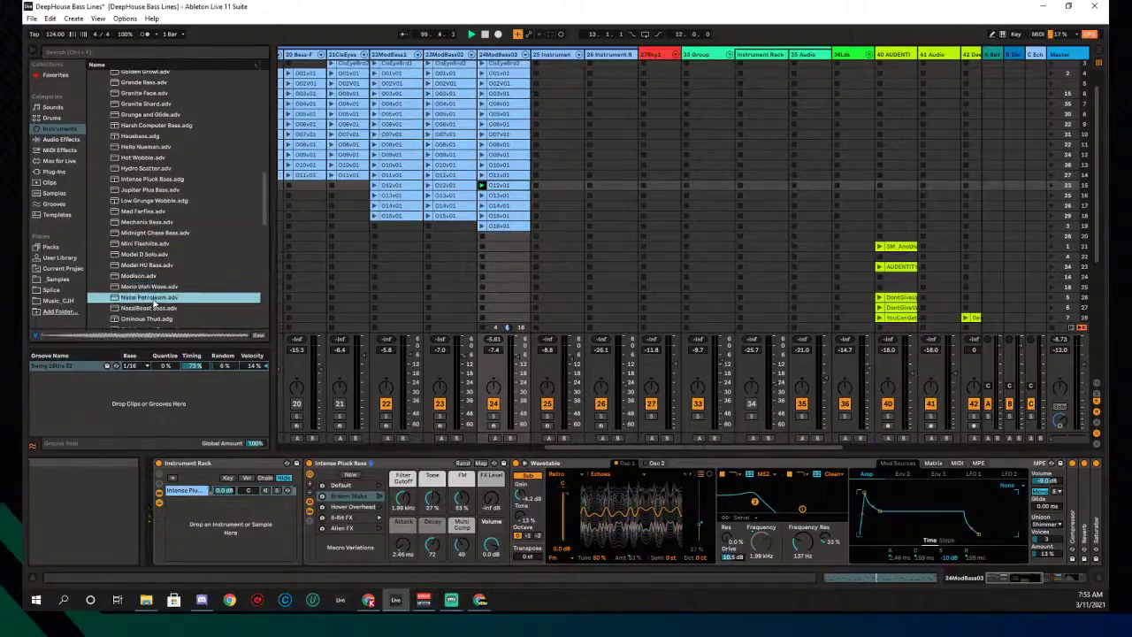
Preview the Wavetable bass presets from NasalBeast Bass through Particle Breakup, followed by Poison Pen, Post Bass and Prologue Bass
key("Down")
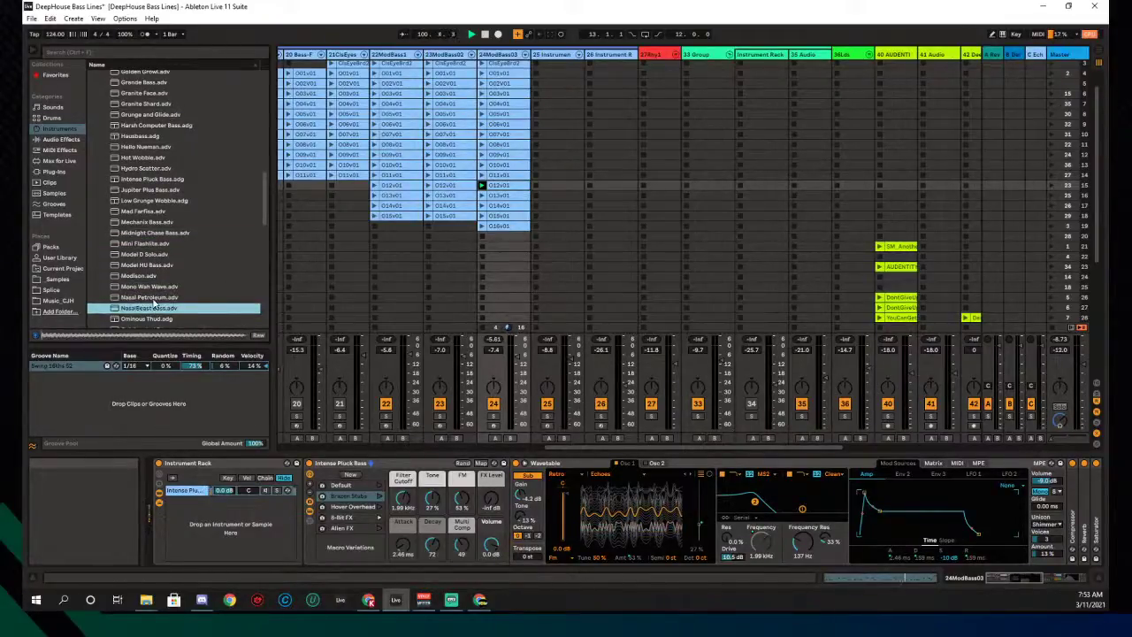
key("Down")
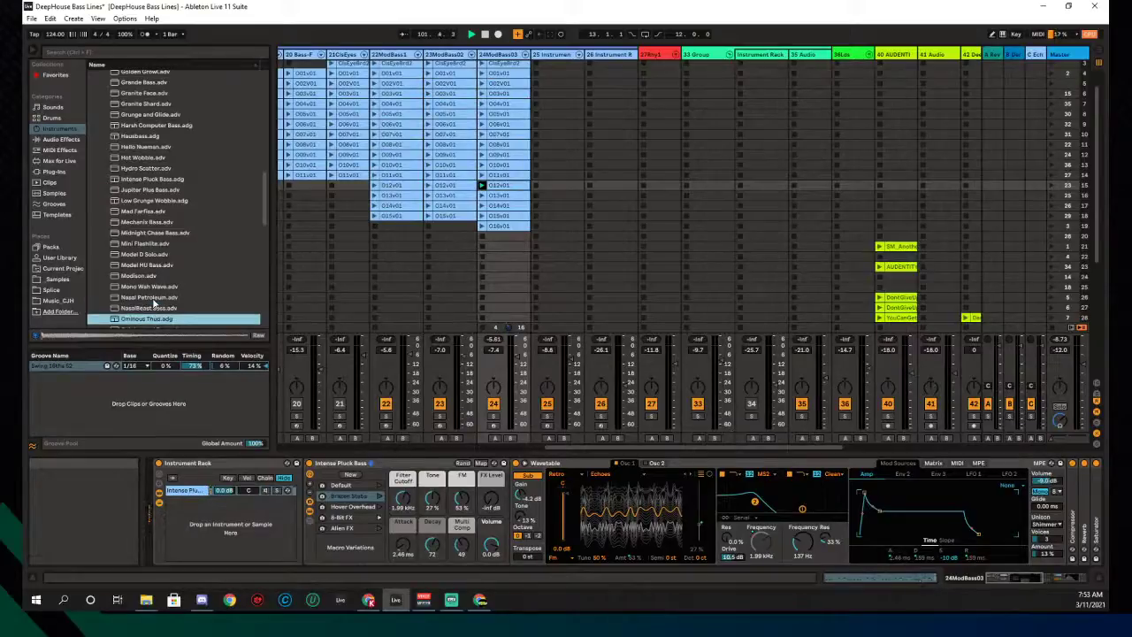
key("Down")
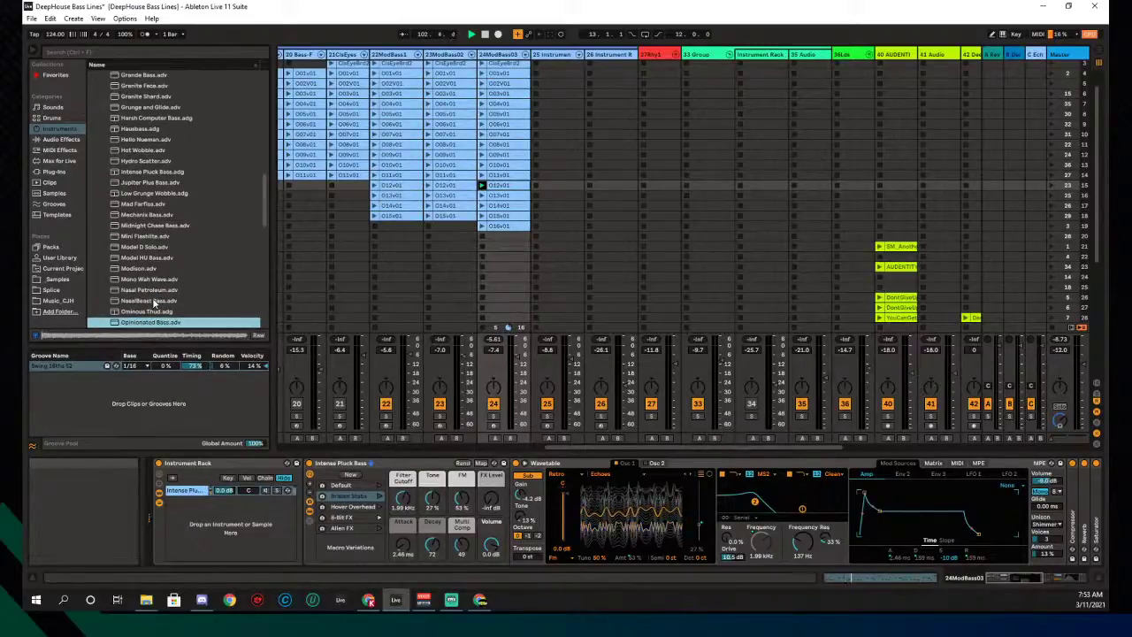
key("Down")
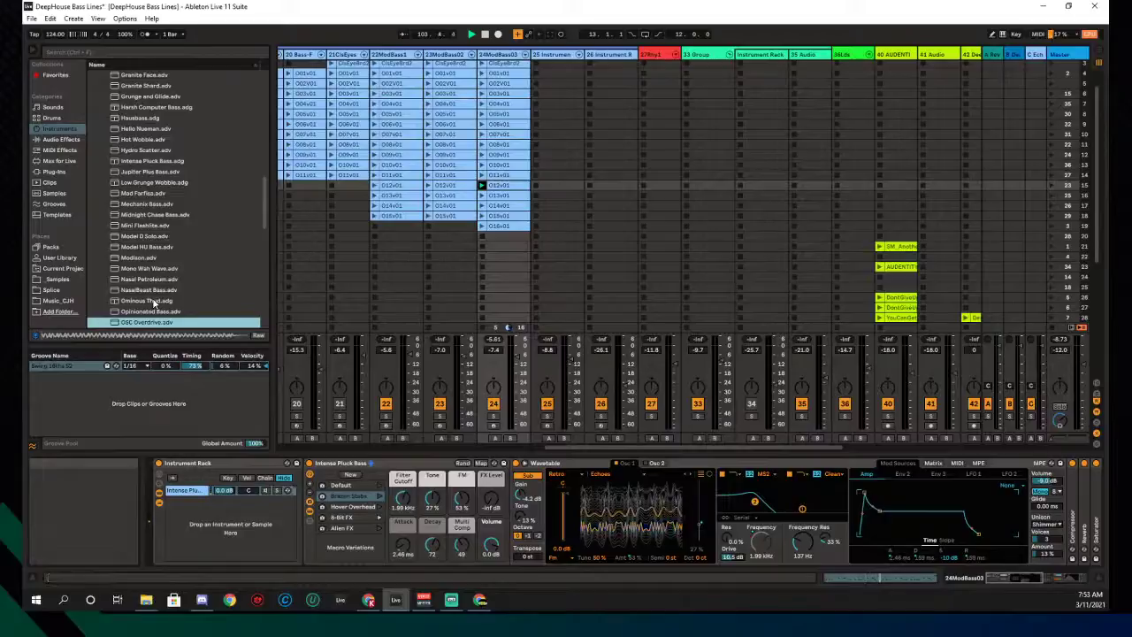
key("Down")
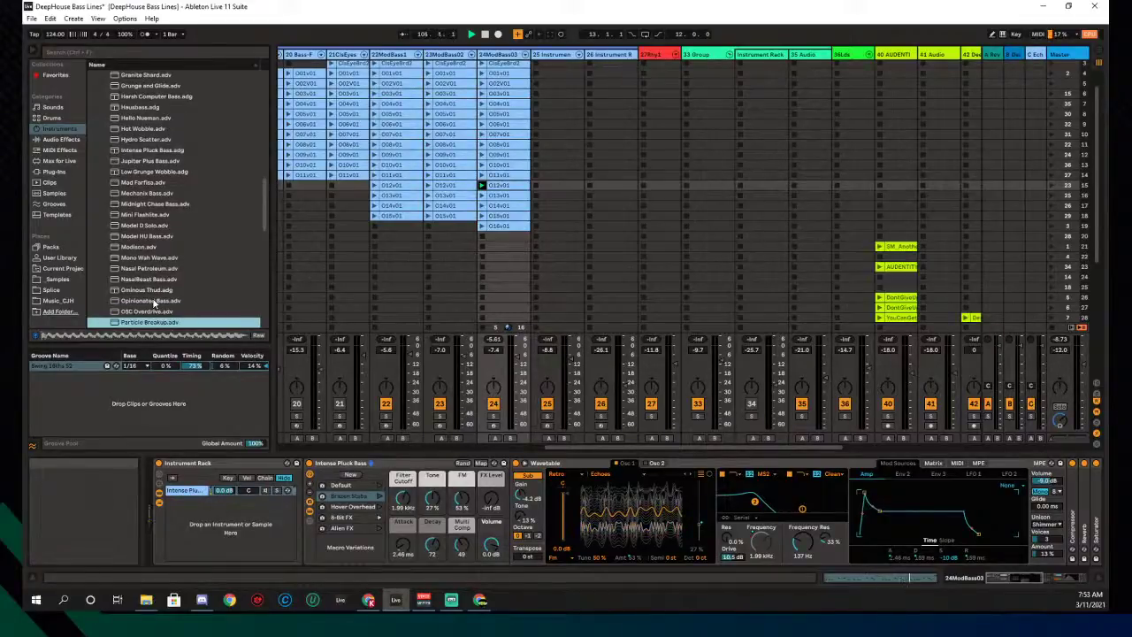
scroll(157, 305, "down", 2)
left_click(167, 298)
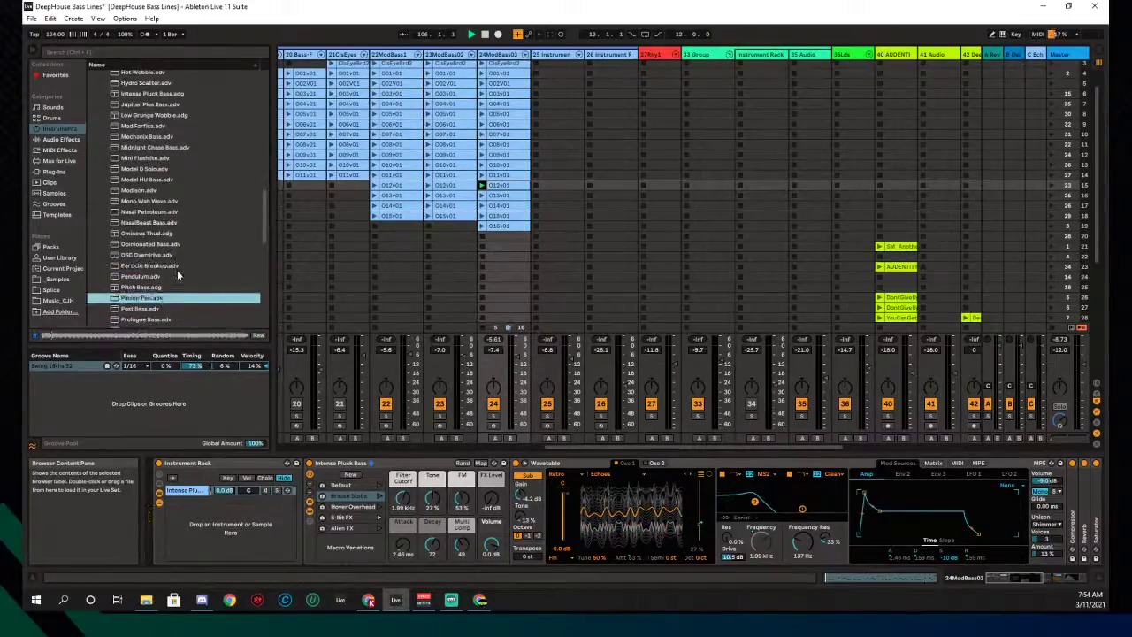
key("Down")
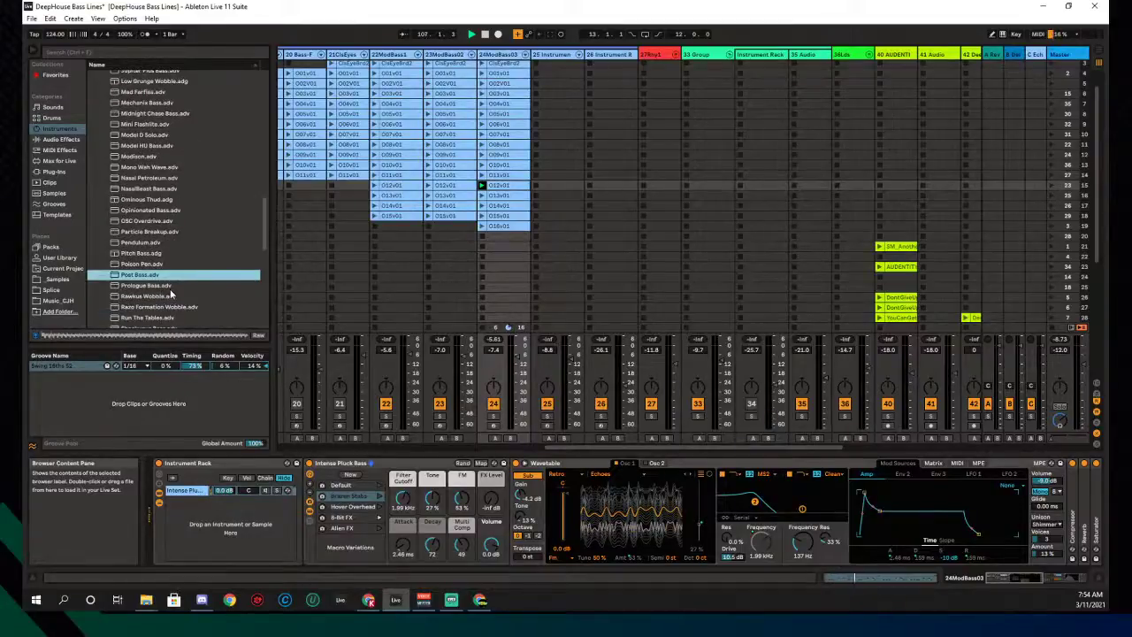
key("Down")
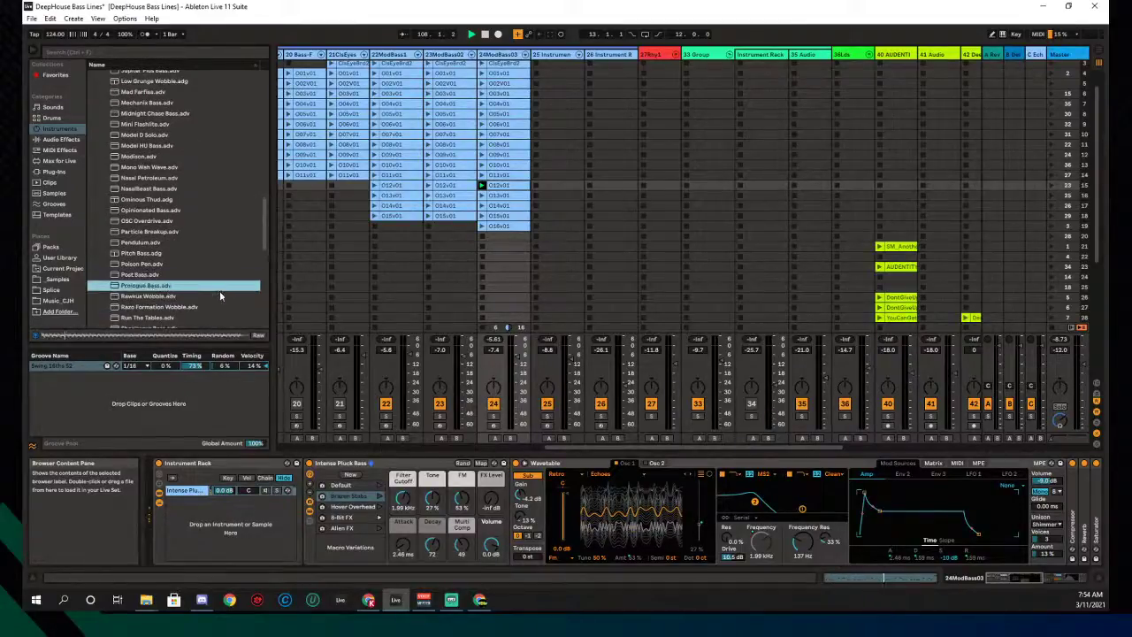
Try Post Bass as a second chain in track 24's Instrument Rack and delete that chain
key("Up")
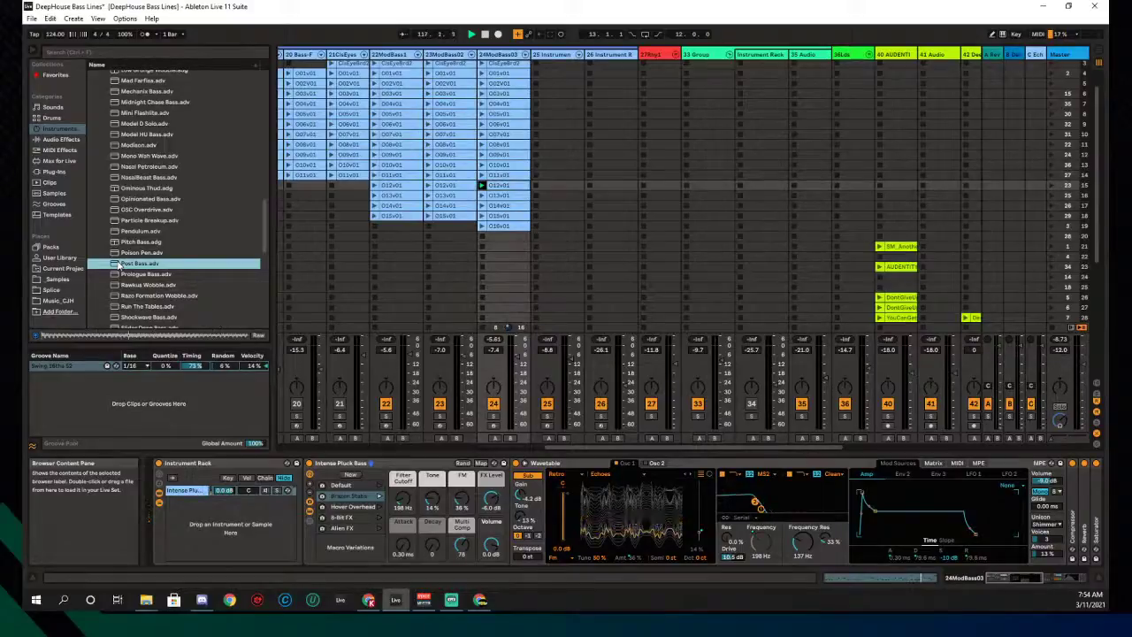
left_click_drag(115, 265, 297, 502)
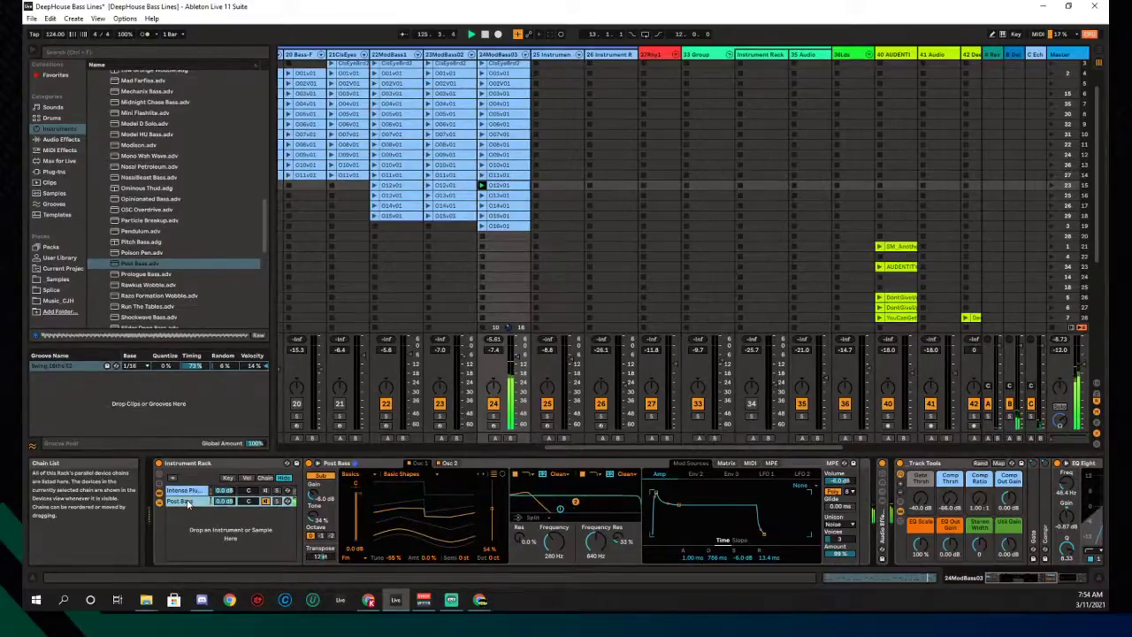
key("Delete")
Preview the Wavetable bass presets Razo Formation Wobble, Shockwave Bass and Slider Deep Bass
key("Down")
key("Down")
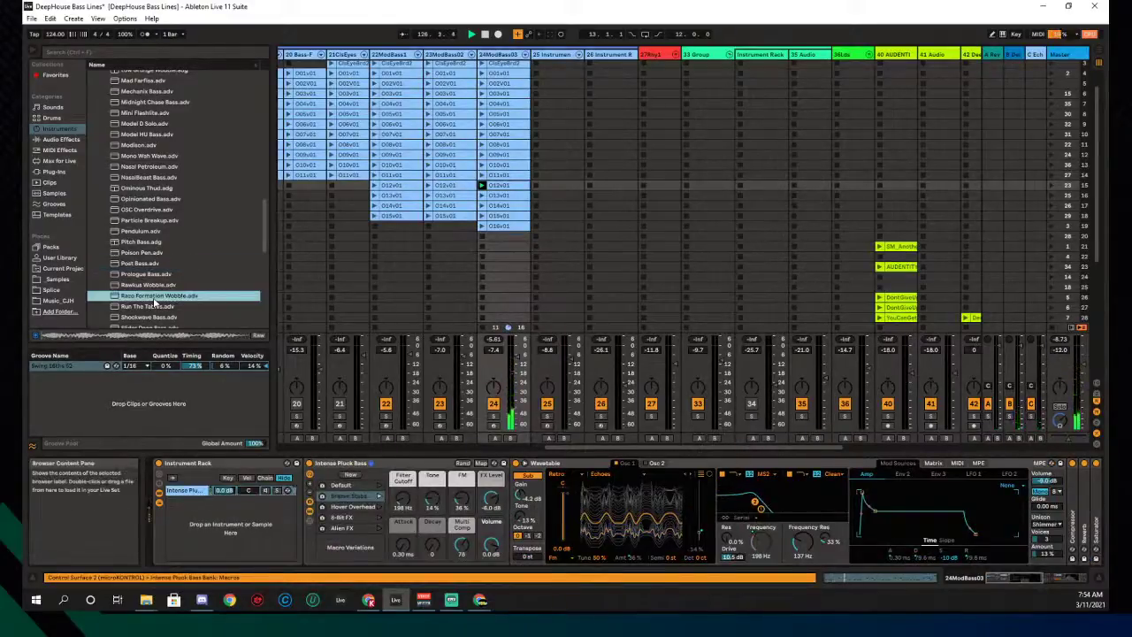
scroll(149, 285, "down", 2)
key("Down")
key("Down")
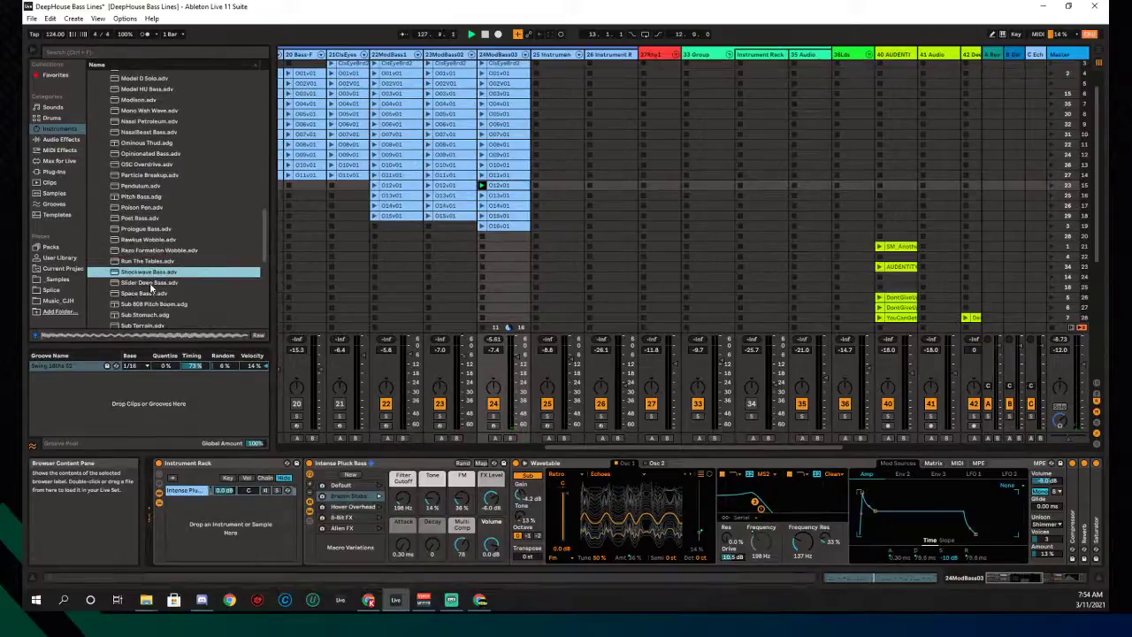
key("Down")
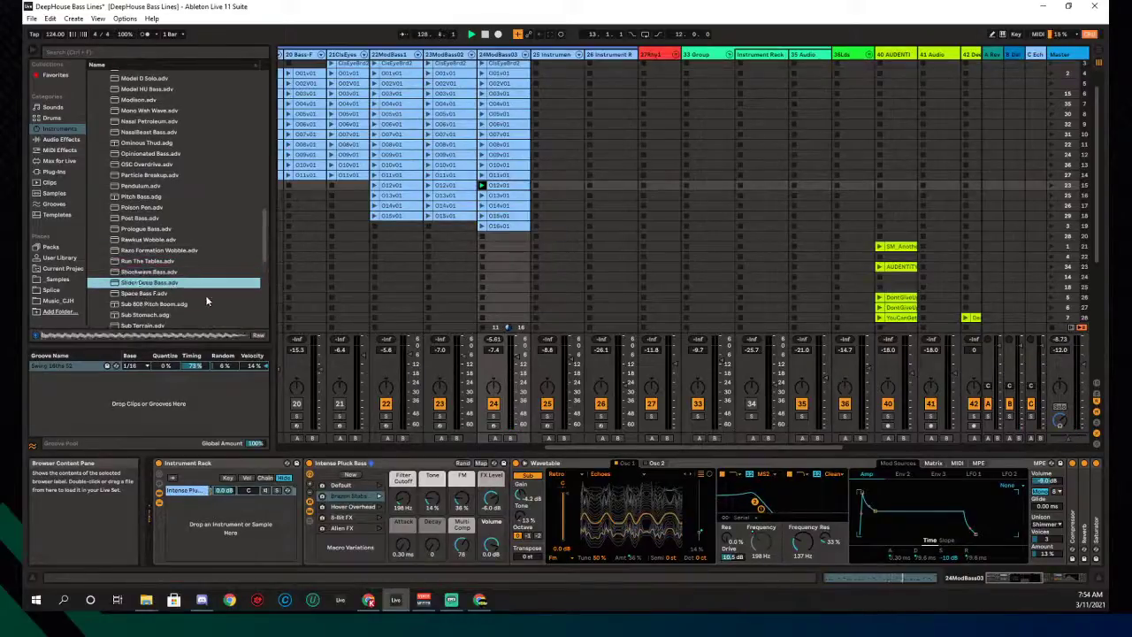
Preview Sub Stomach, Slider Deep Bass again, Synthetic Kick Bass, Tactical Rudeness, Talking 808 Bass and Thermal Runway Bass
scroll(205, 295, "down", 1)
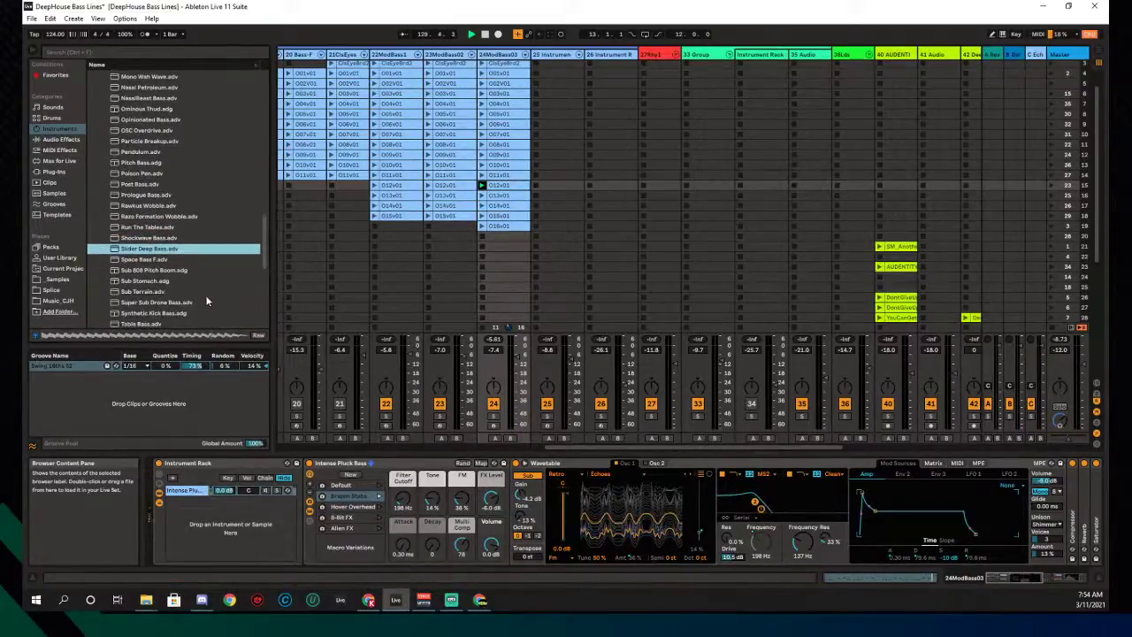
scroll(205, 295, "down", 2)
left_click(157, 246)
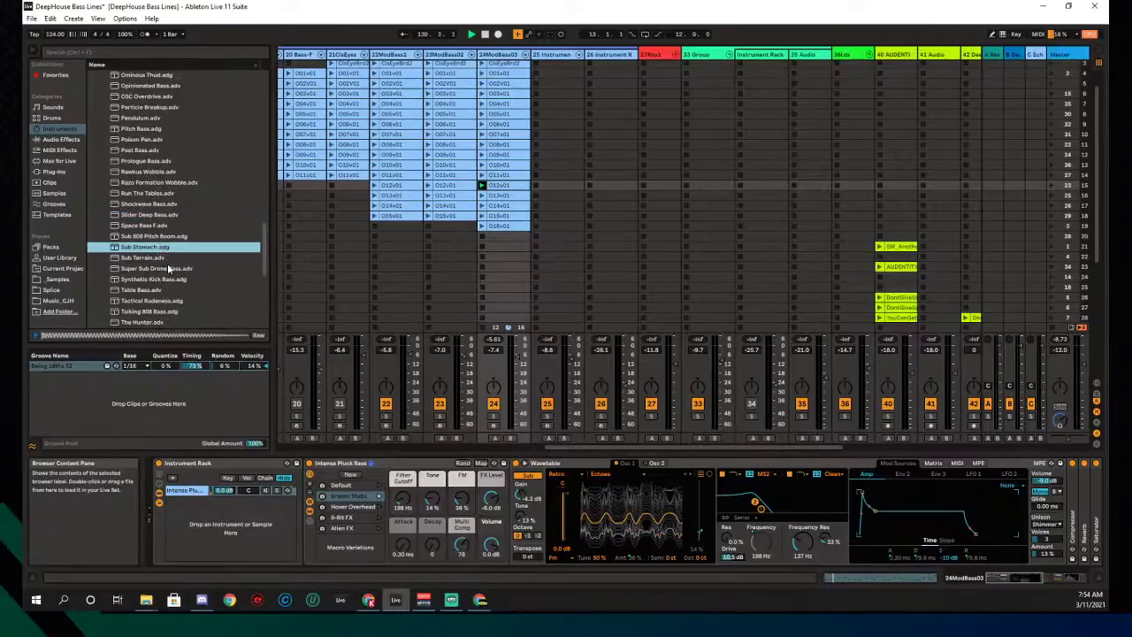
left_click(148, 215)
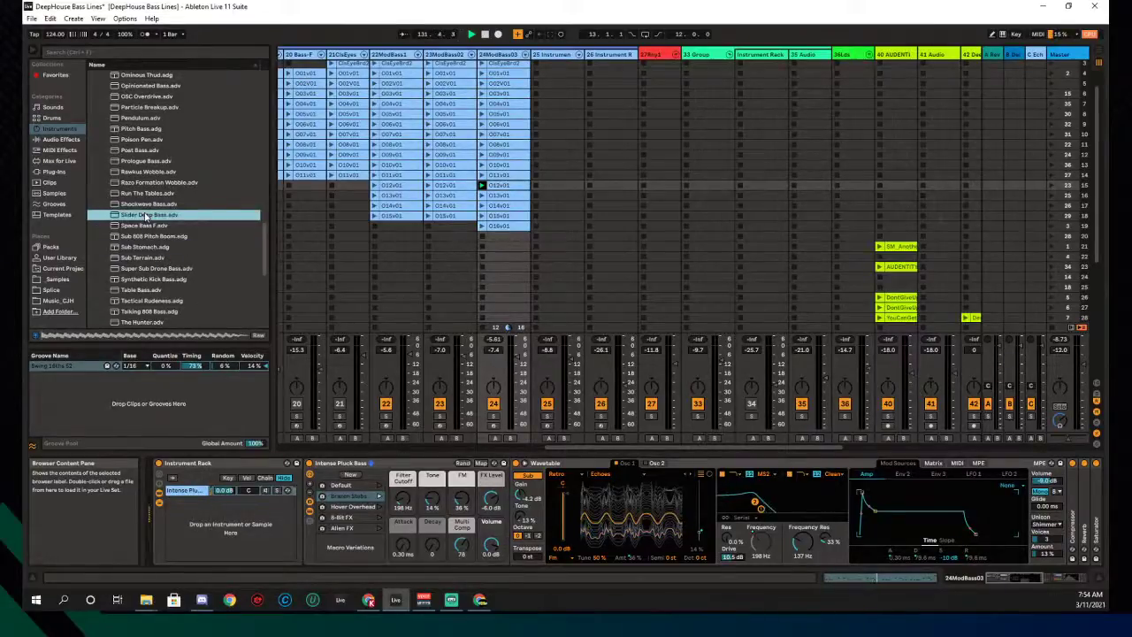
left_click(139, 280)
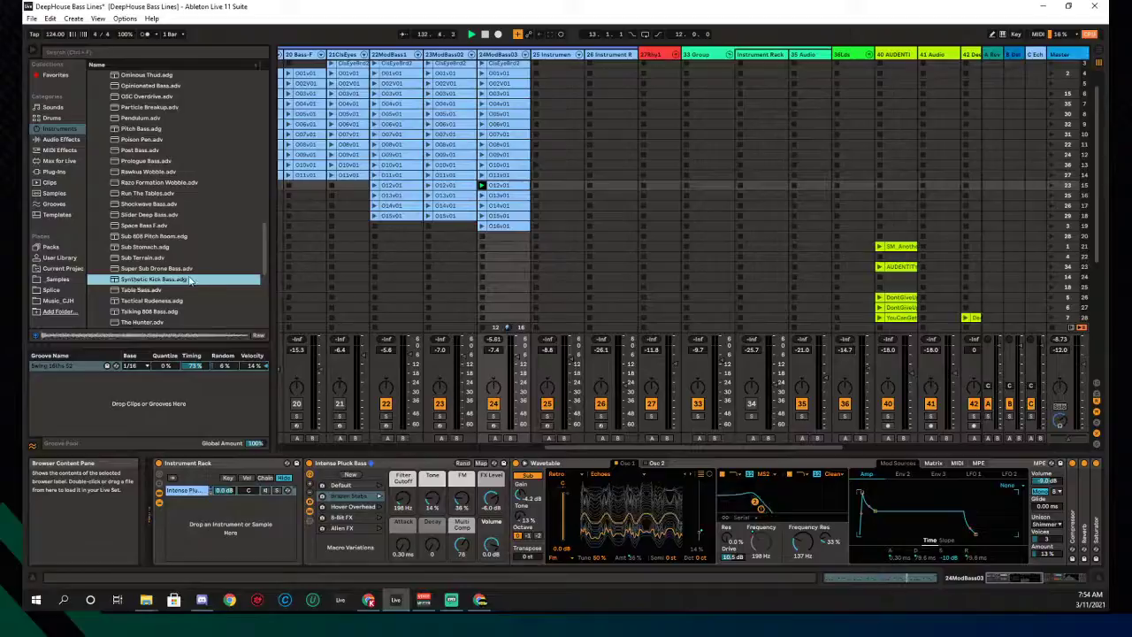
scroll(186, 281, "down", 2)
left_click(150, 269)
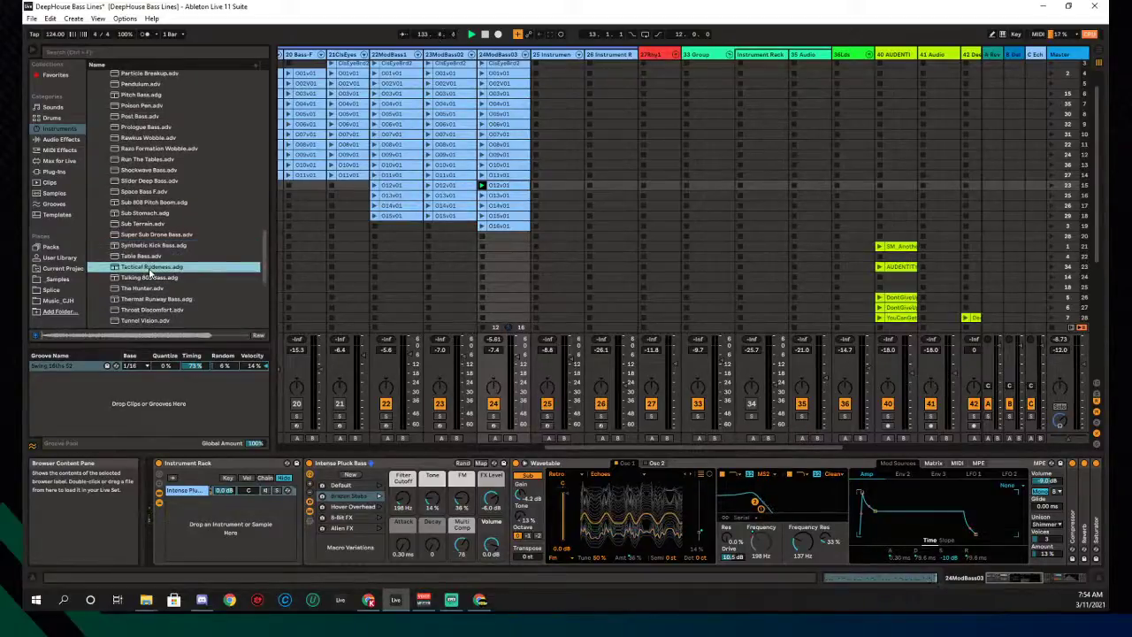
left_click(152, 278)
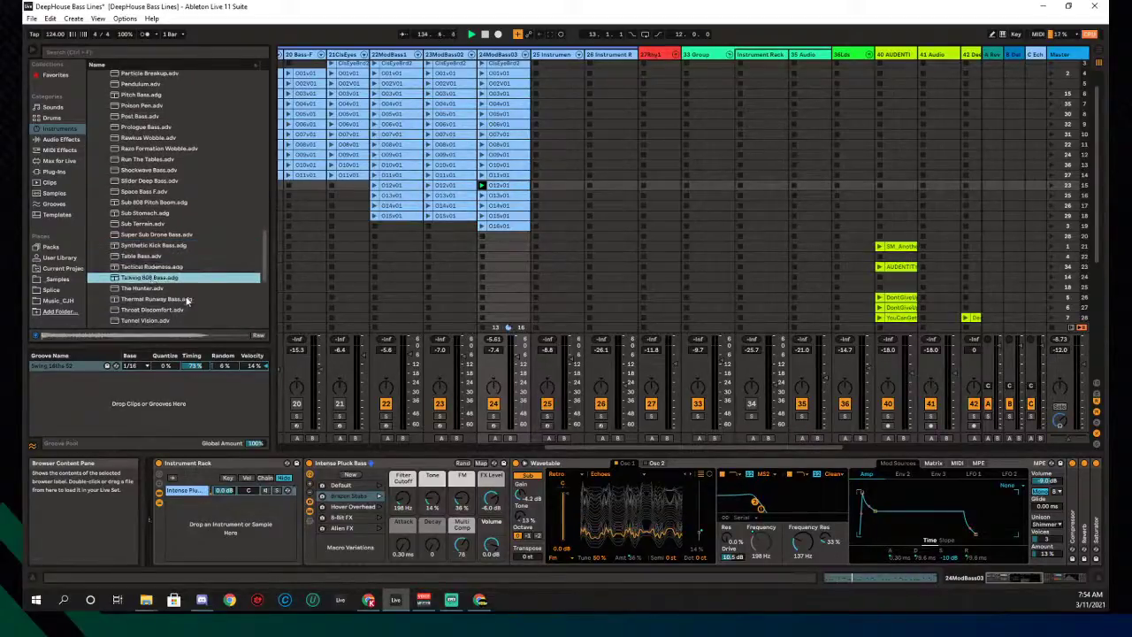
left_click(159, 299)
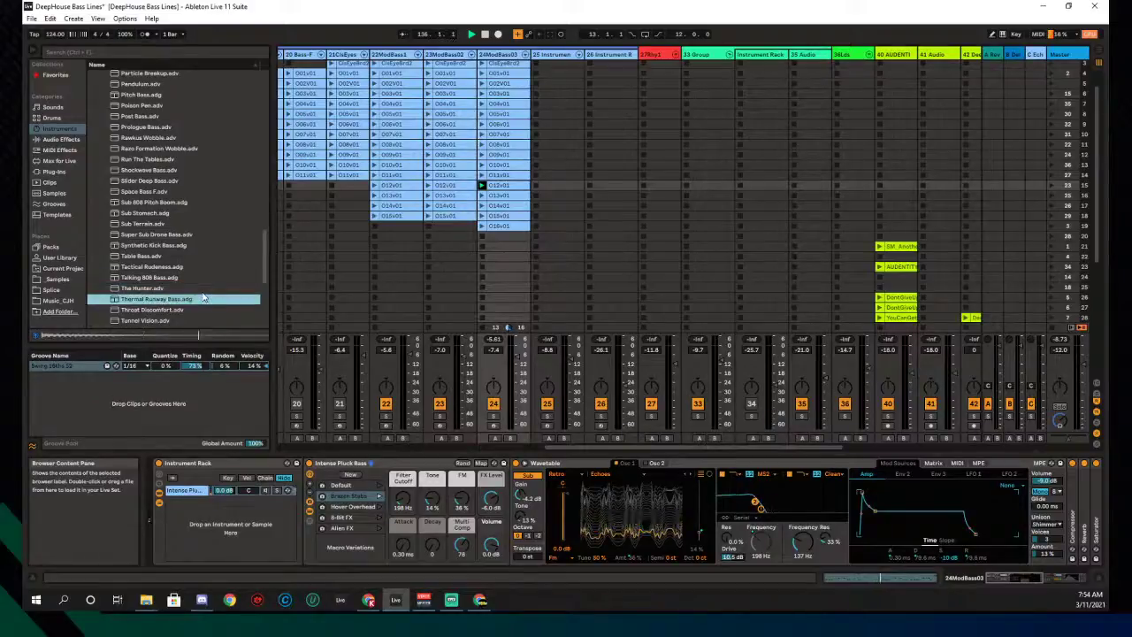
Preview the remaining Wavetable bass presets from Tunnel Vision through Wowbie Bass Rack, Yah Yah Mah and Zardoz, returning to Wowbie Bass Rack
scroll(202, 298, "down", 2)
left_click(145, 287)
left_click(152, 317)
scroll(156, 305, "down", 3)
left_click(148, 264)
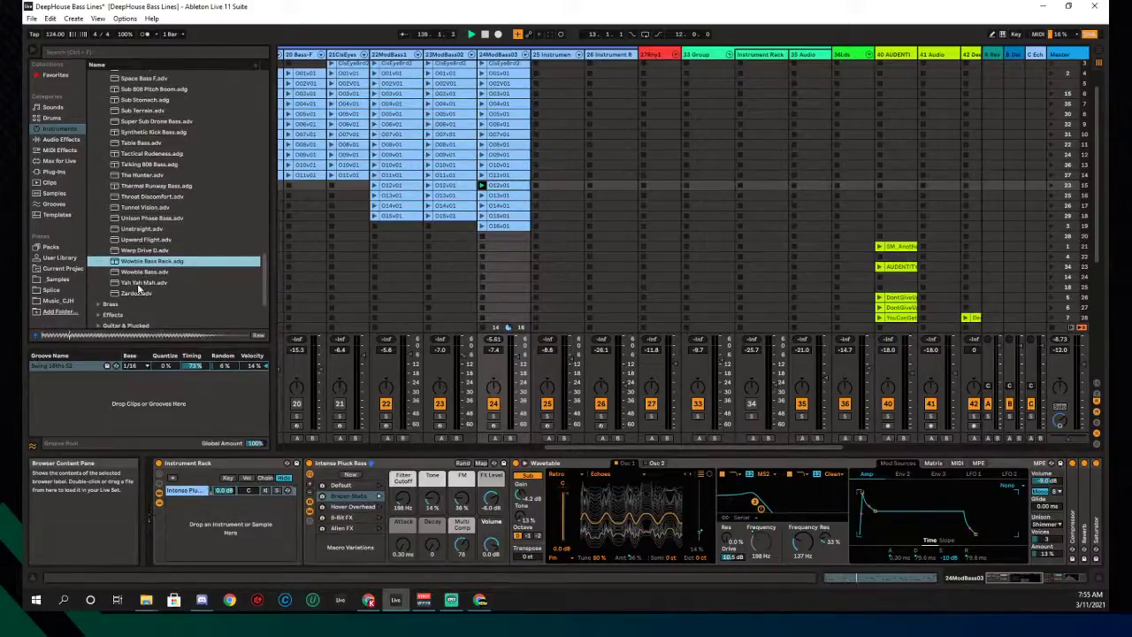
left_click(150, 281)
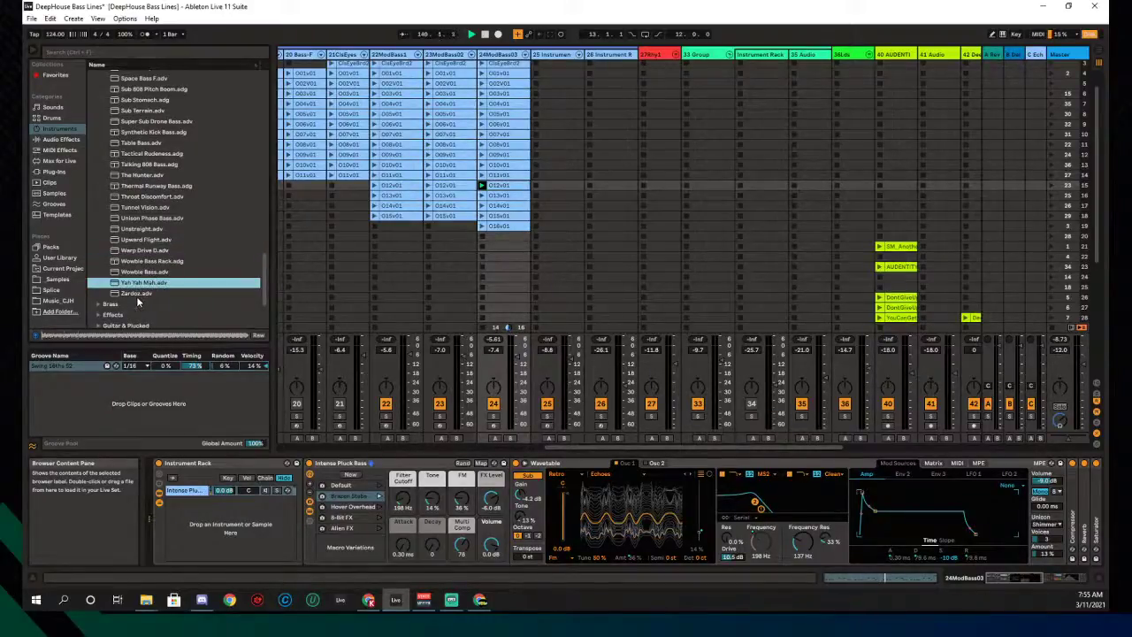
left_click(137, 295)
scroll(155, 279, "up", 2)
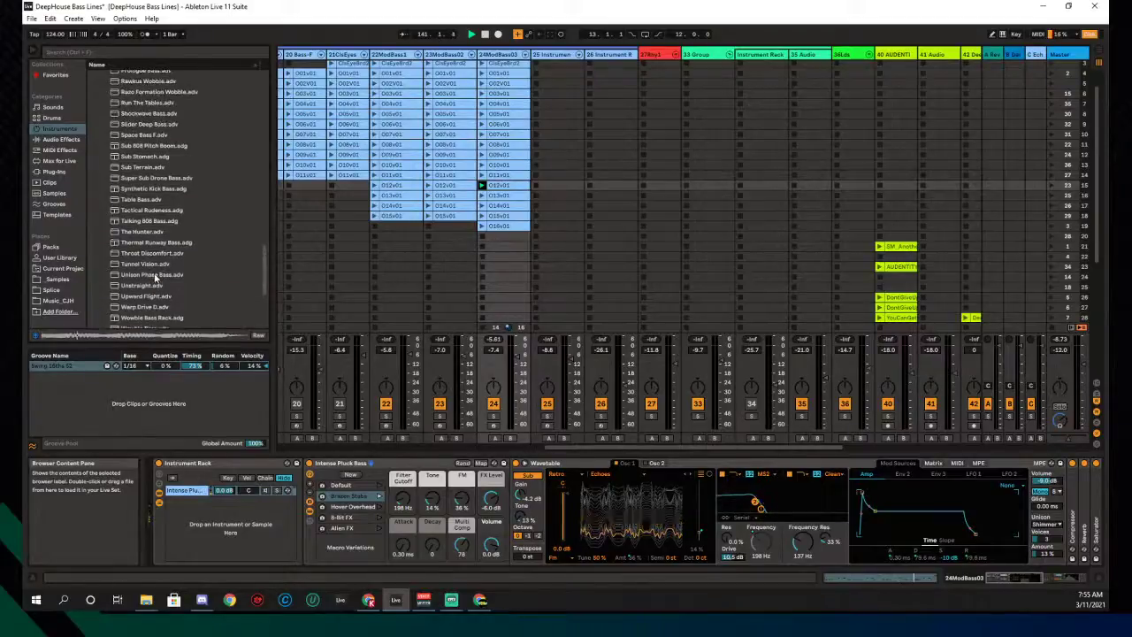
left_click(144, 285)
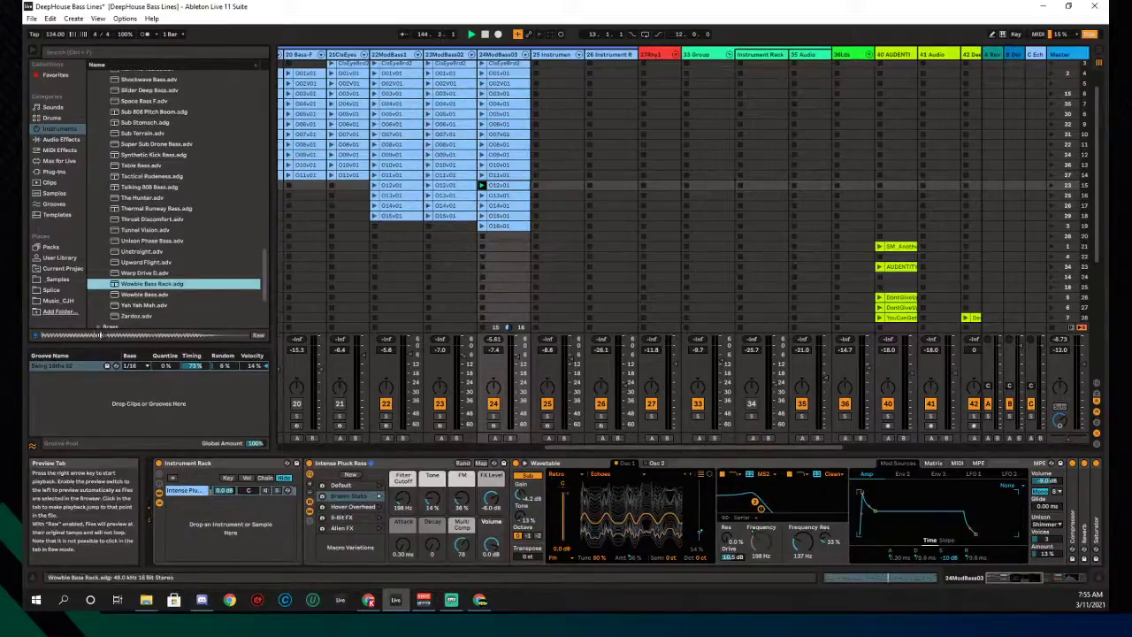
left_click(245, 421)
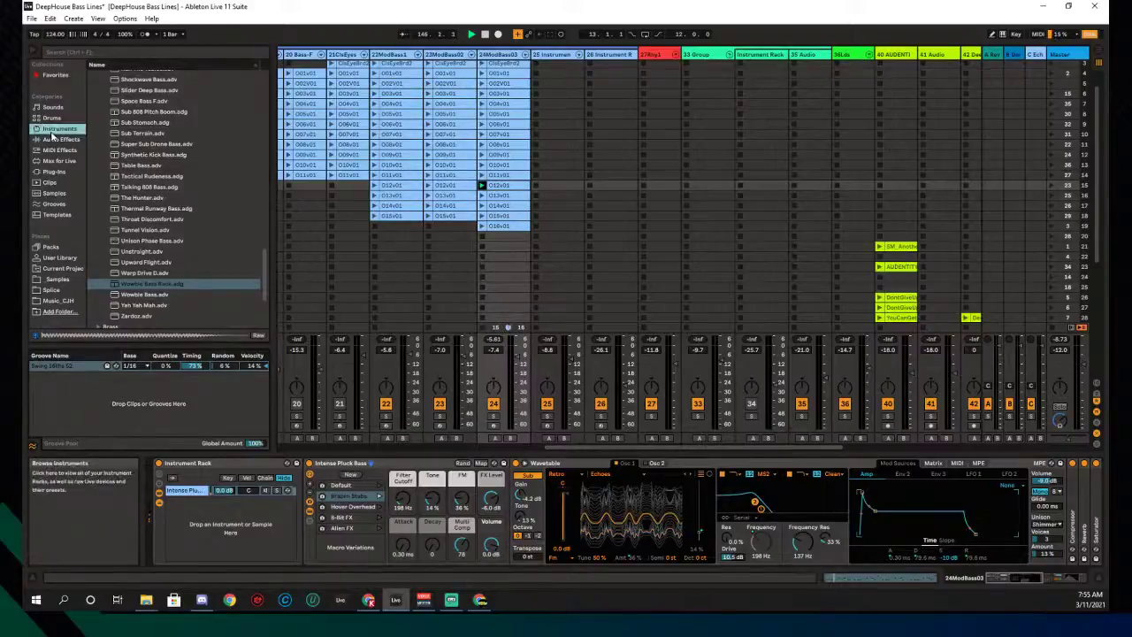
Add a default Wavetable instrument as a second chain in track 24's Instrument Rack
scroll(127, 167, "up", 10)
scroll(126, 166, "up", 15)
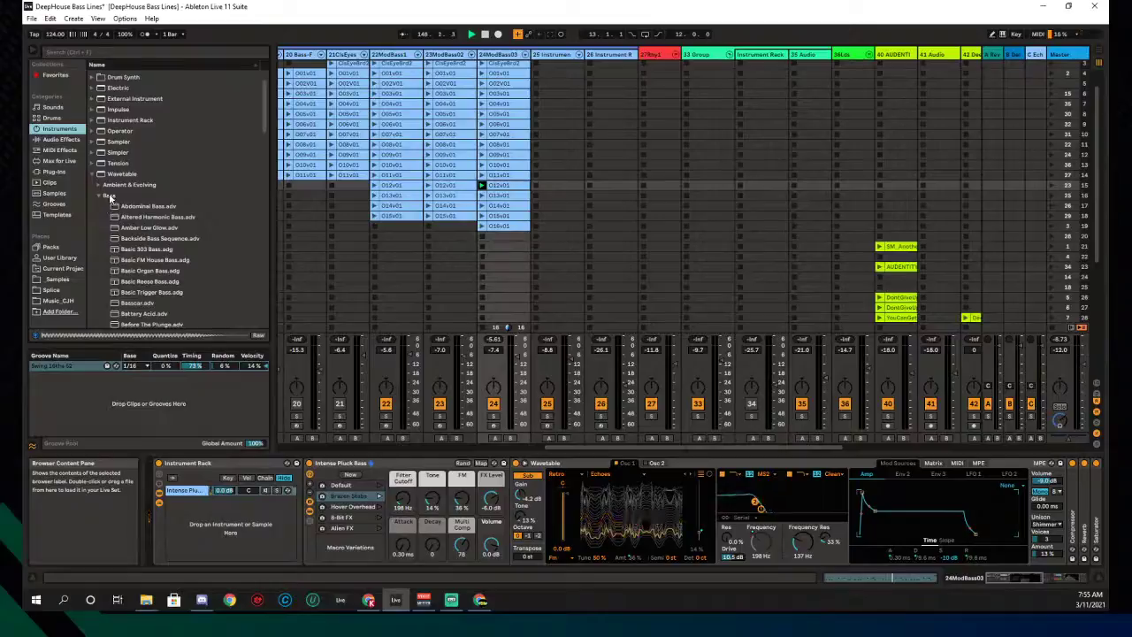
left_click(111, 197)
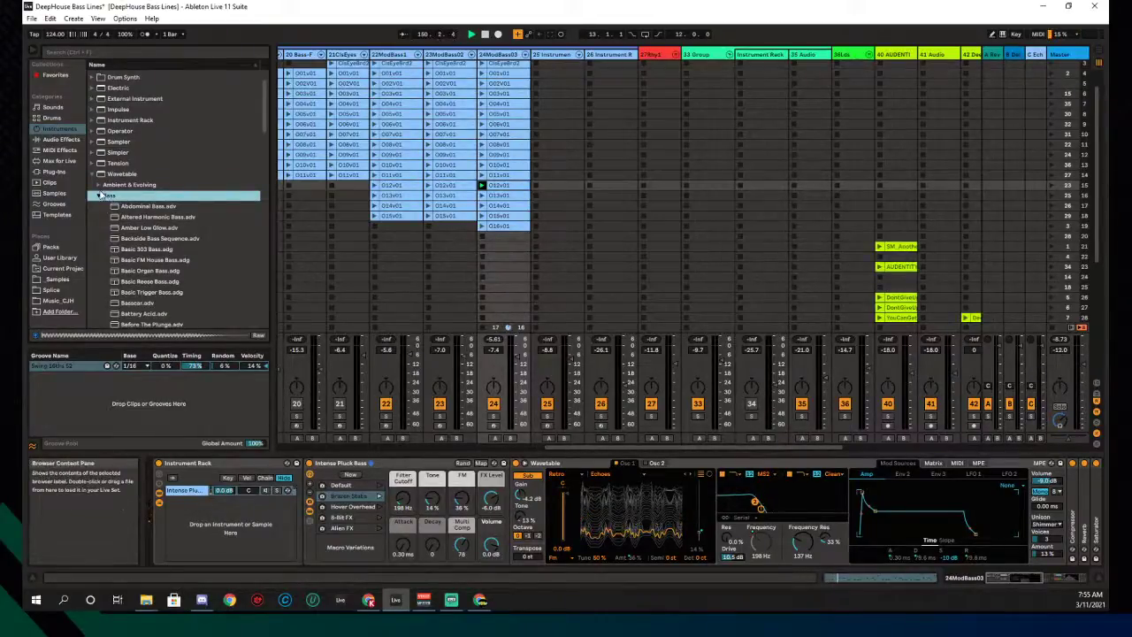
left_click_drag(120, 174, 200, 513)
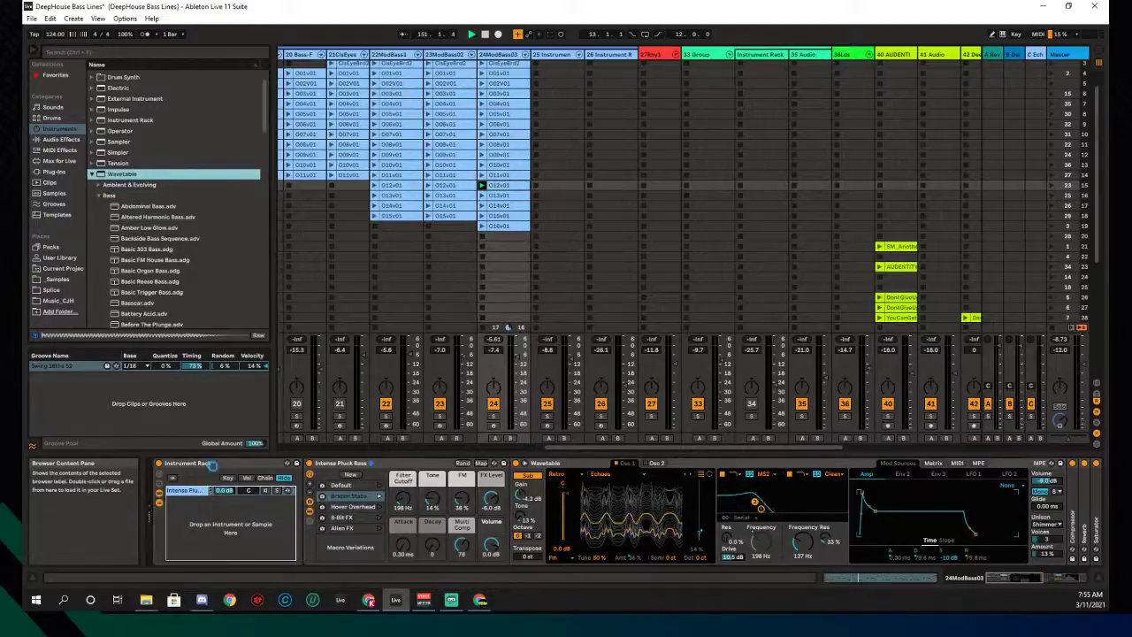
left_click_drag(210, 474, 204, 501)
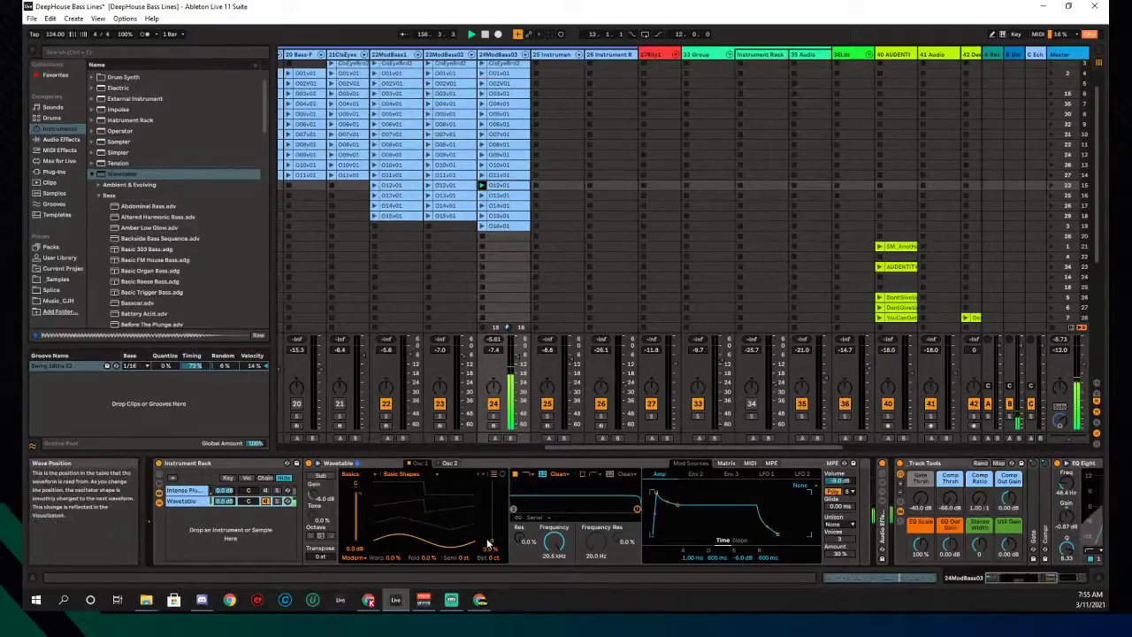
Set the new Wavetable's oscillator 1 wave position to 23 % and audition its sub oscillator on, leaving it off
mouse_move(491, 543)
left_mouse_down()
mouse_move(491, 513)
mouse_move(492, 546)
left_mouse_up()
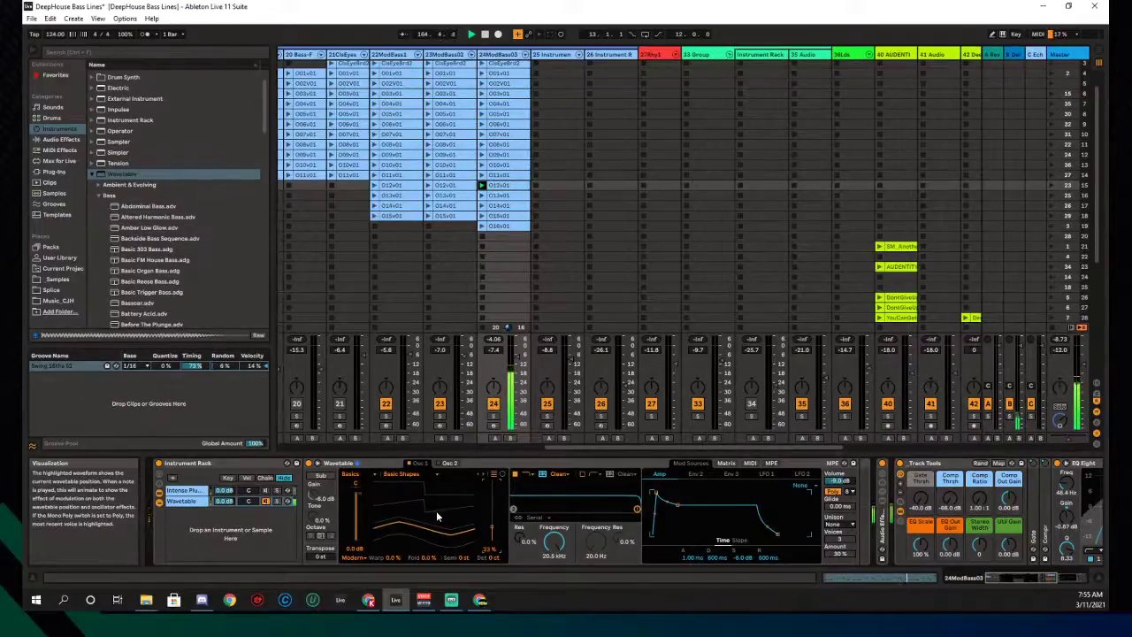
left_click(322, 477)
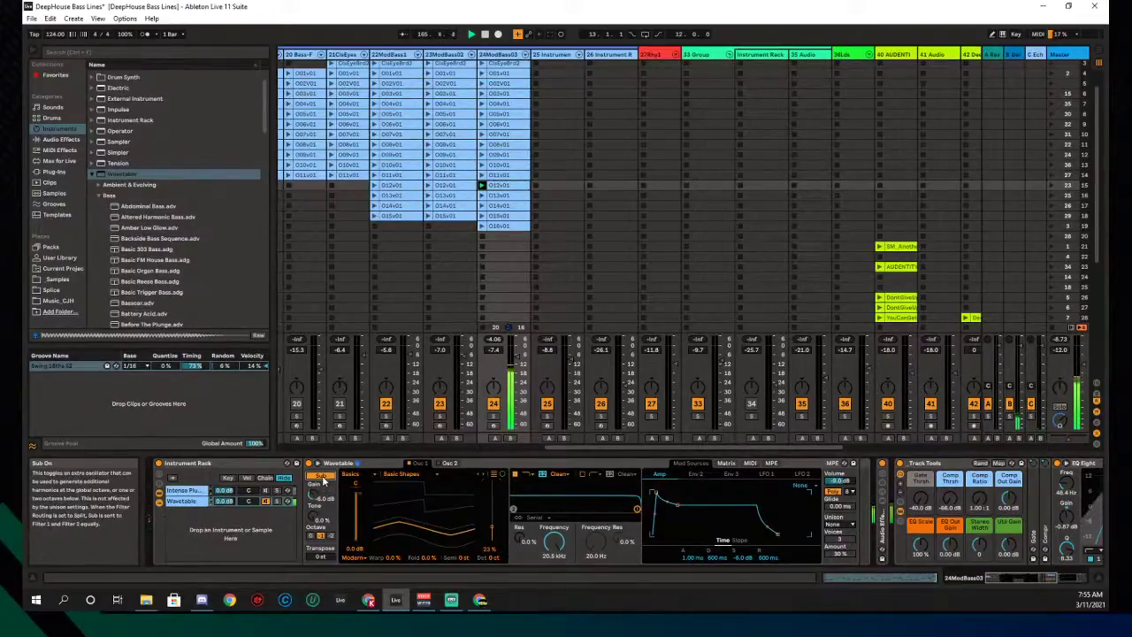
left_click(322, 478)
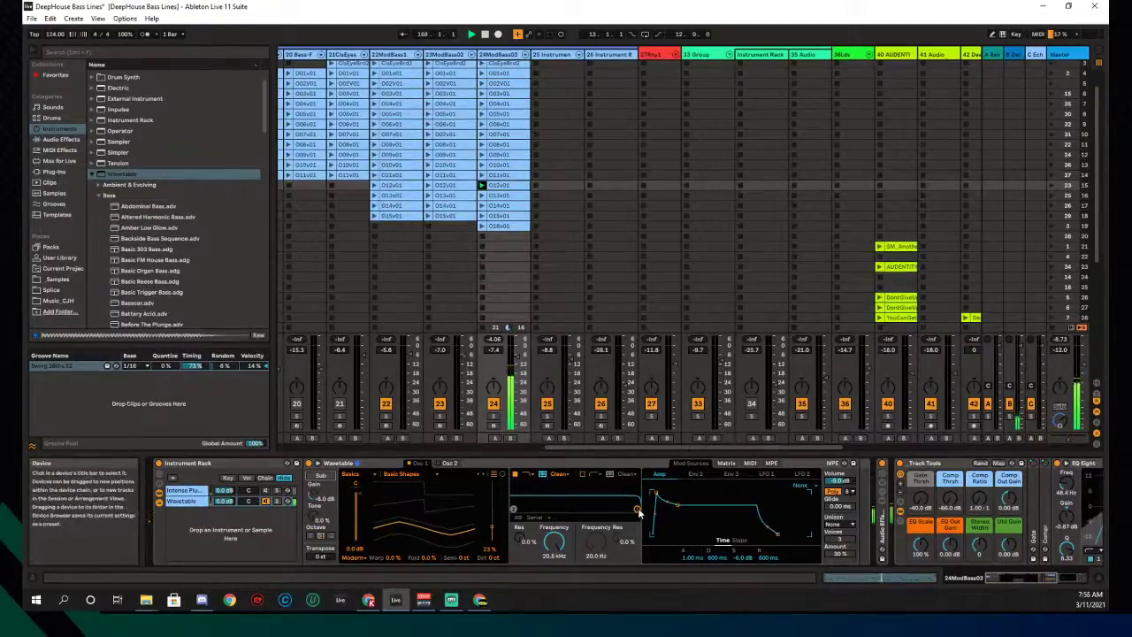
Set the new Wavetable's first filter to the SMP circuit with resonance of about 39 % and drive of about 8 dB
left_click(559, 474)
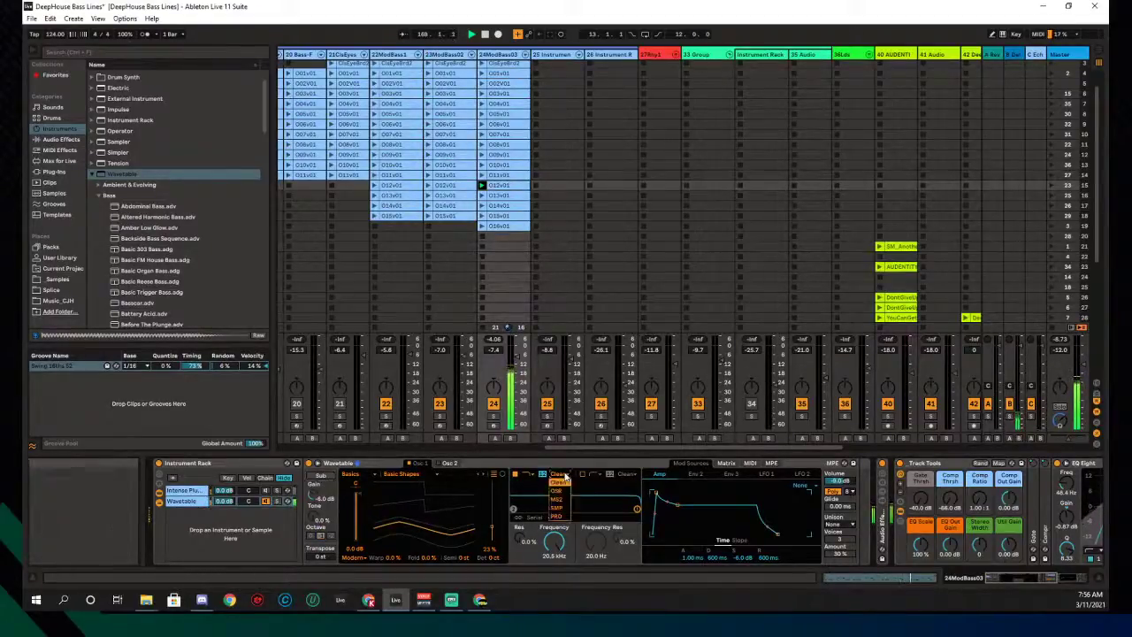
left_click(556, 498)
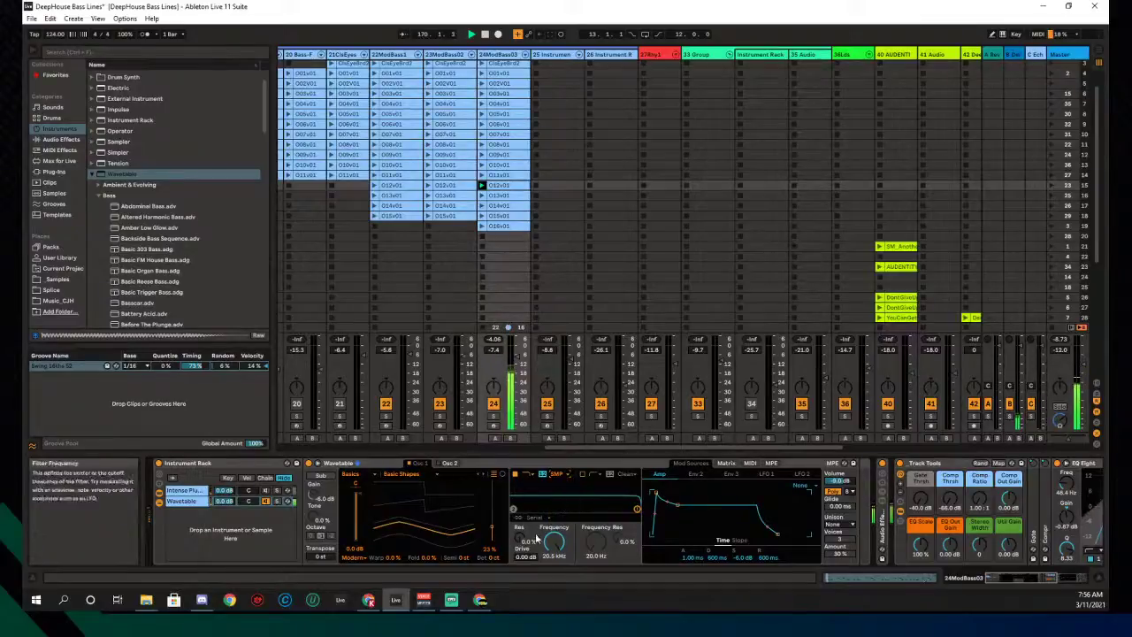
left_click_drag(528, 541, 528, 517)
left_click_drag(525, 559, 526, 544)
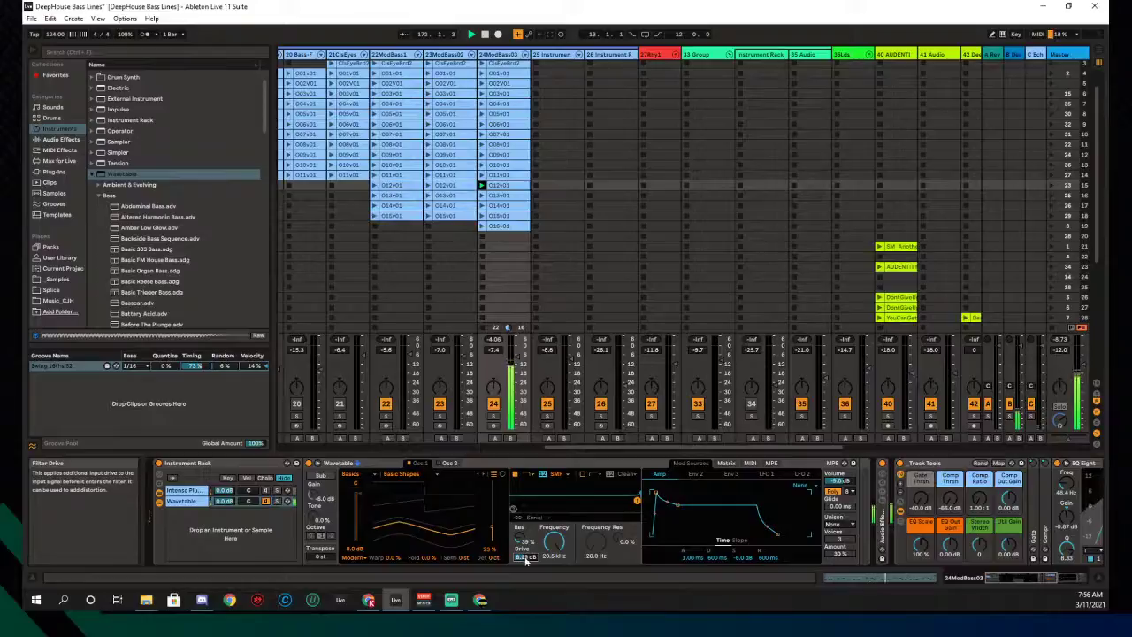
Set filter 1 to 225 Hz with 27 % resonance and the amp envelope to 0 ms attack, about 564 ms decay, -56 dB sustain, 212 ms release
left_click_drag(636, 501, 555, 503)
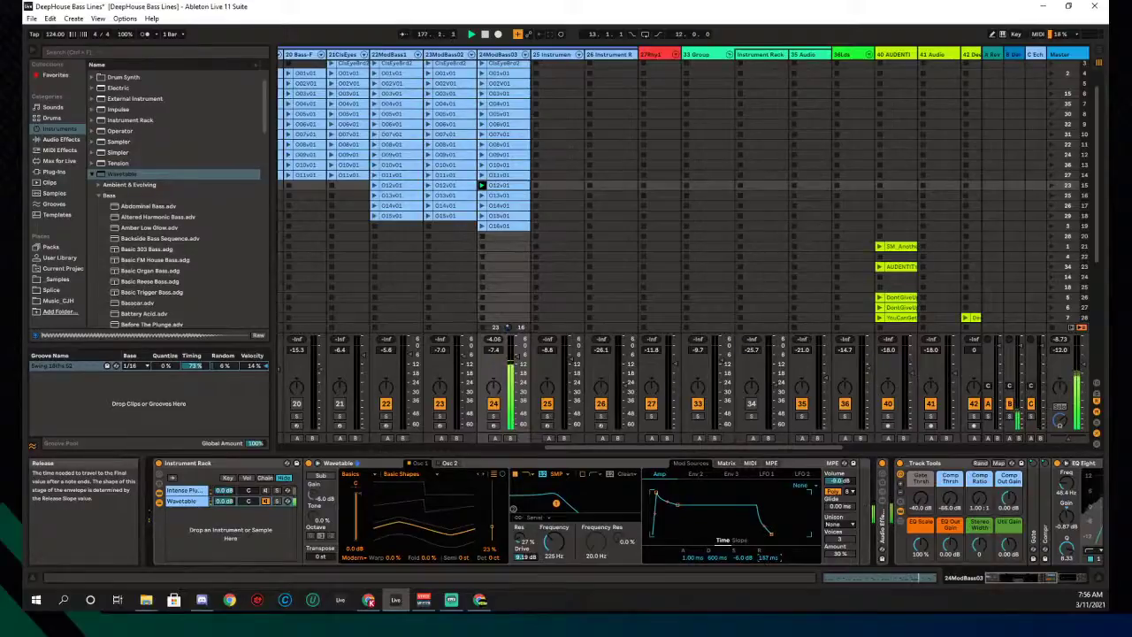
left_click_drag(678, 506, 679, 537)
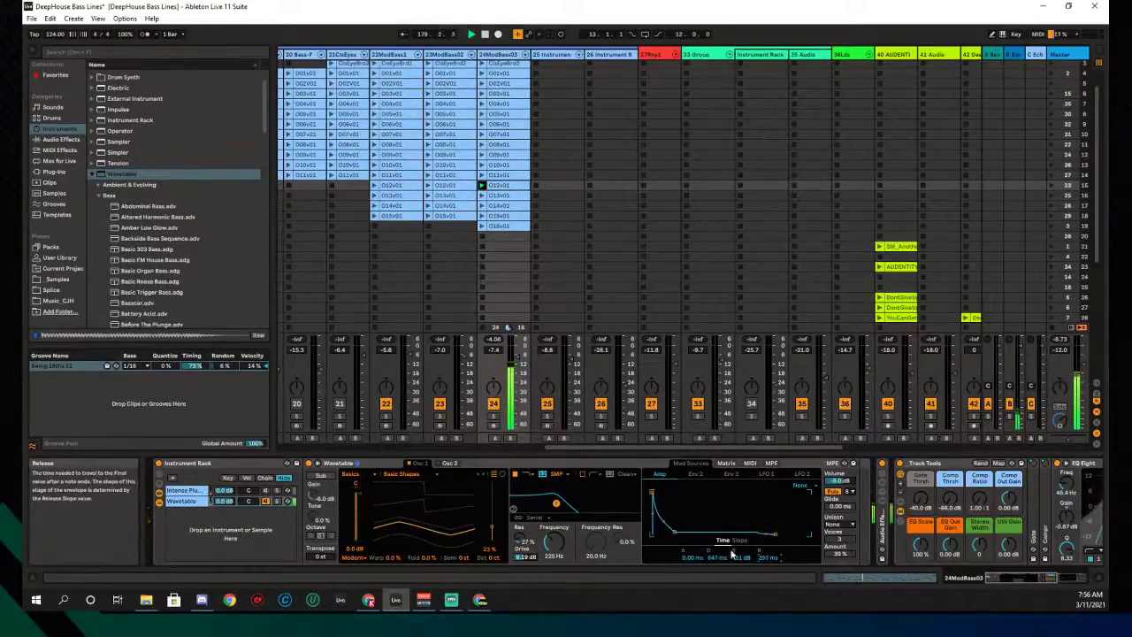
left_click_drag(675, 531, 675, 531)
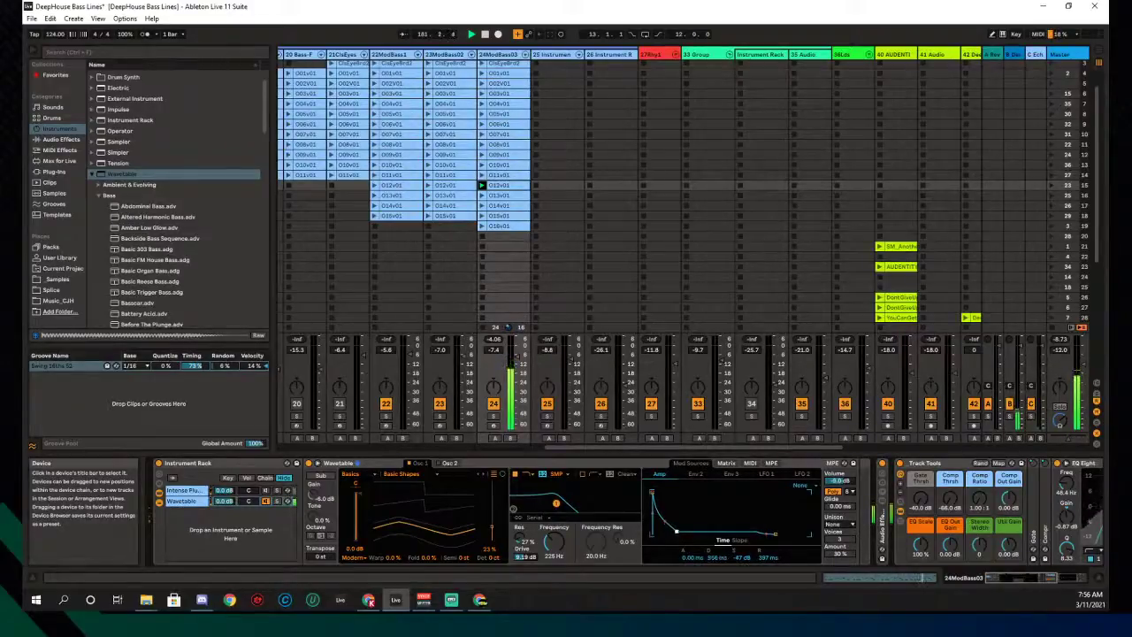
left_click_drag(768, 557, 768, 562)
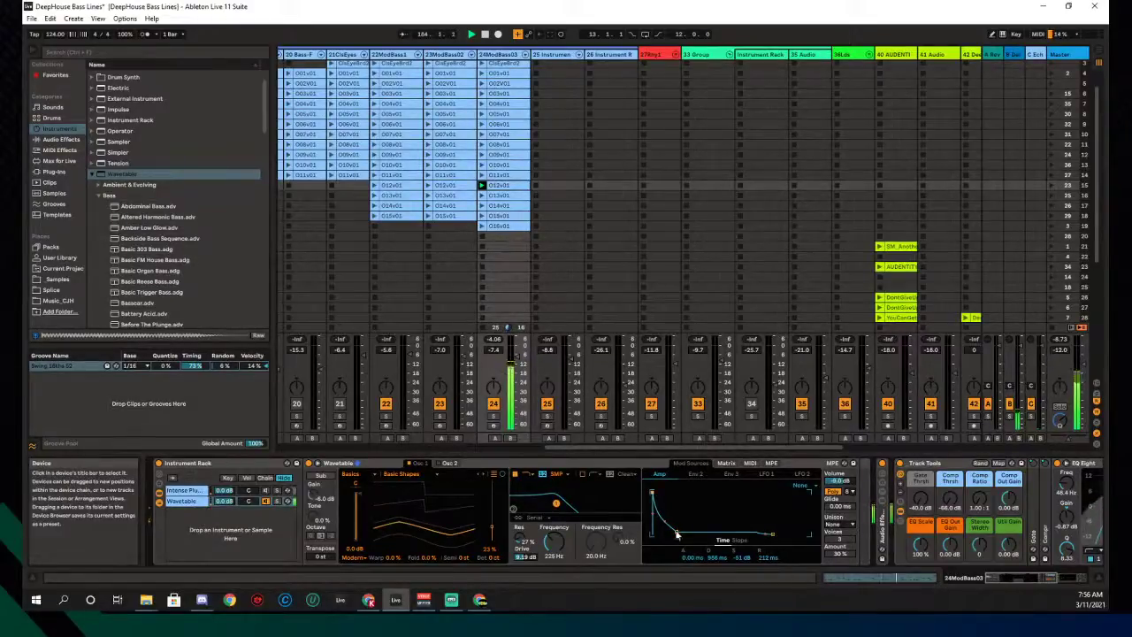
left_click_drag(676, 531, 658, 527)
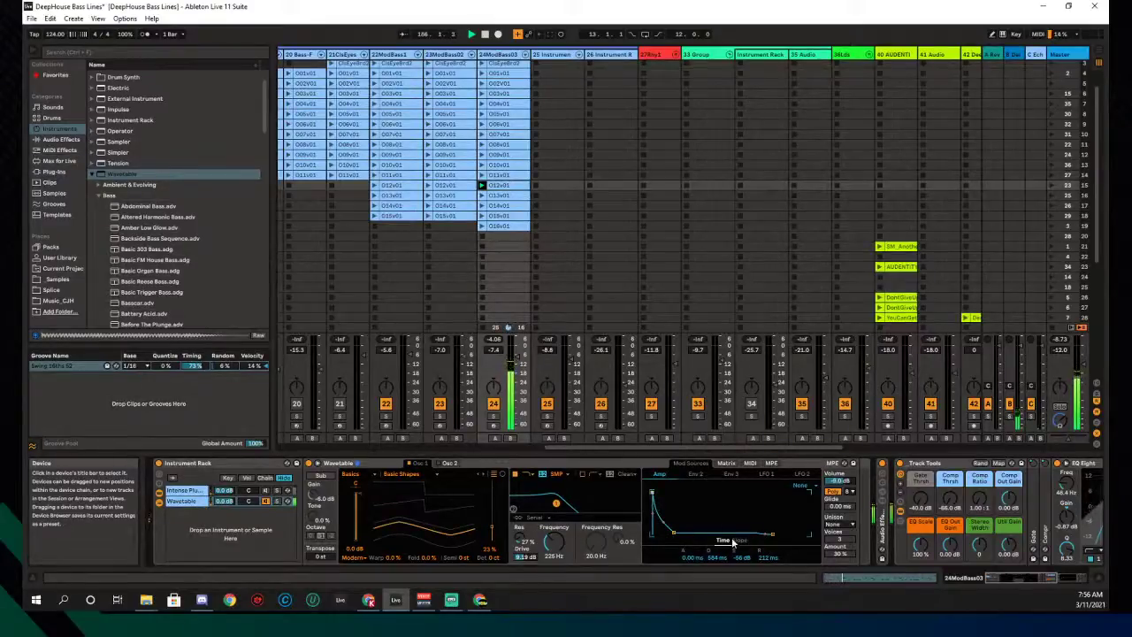
Enable oscillator 2 at 63 % wave position and -5.9 dB gain, and set the amp envelope's sustain to -inf dB and release to 141 ms
left_click(444, 464)
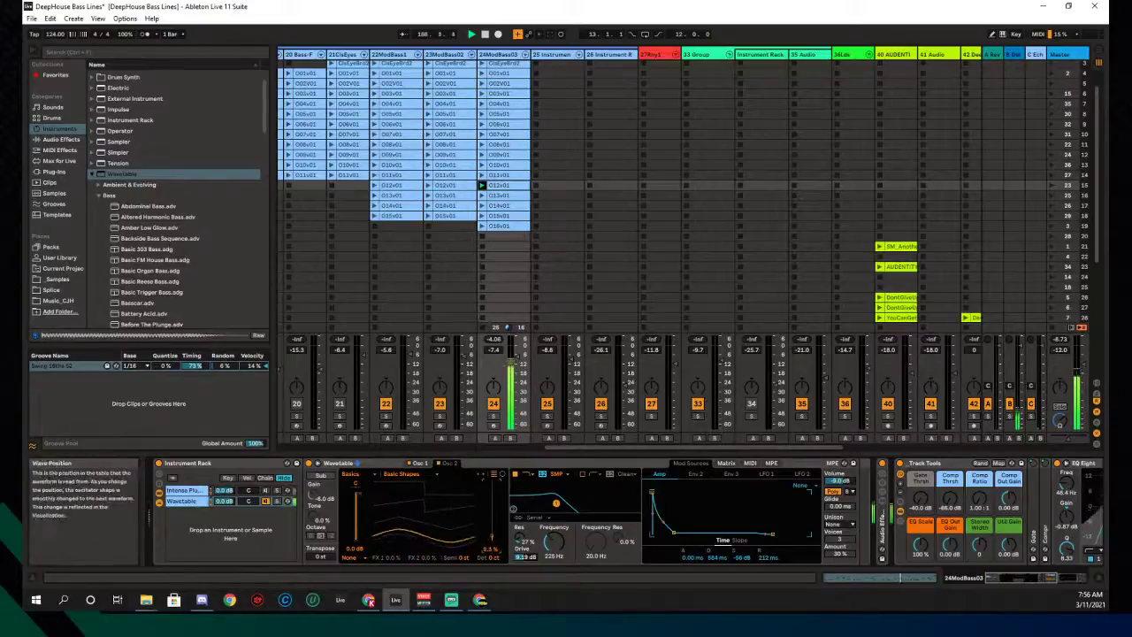
left_click_drag(424, 530, 359, 496)
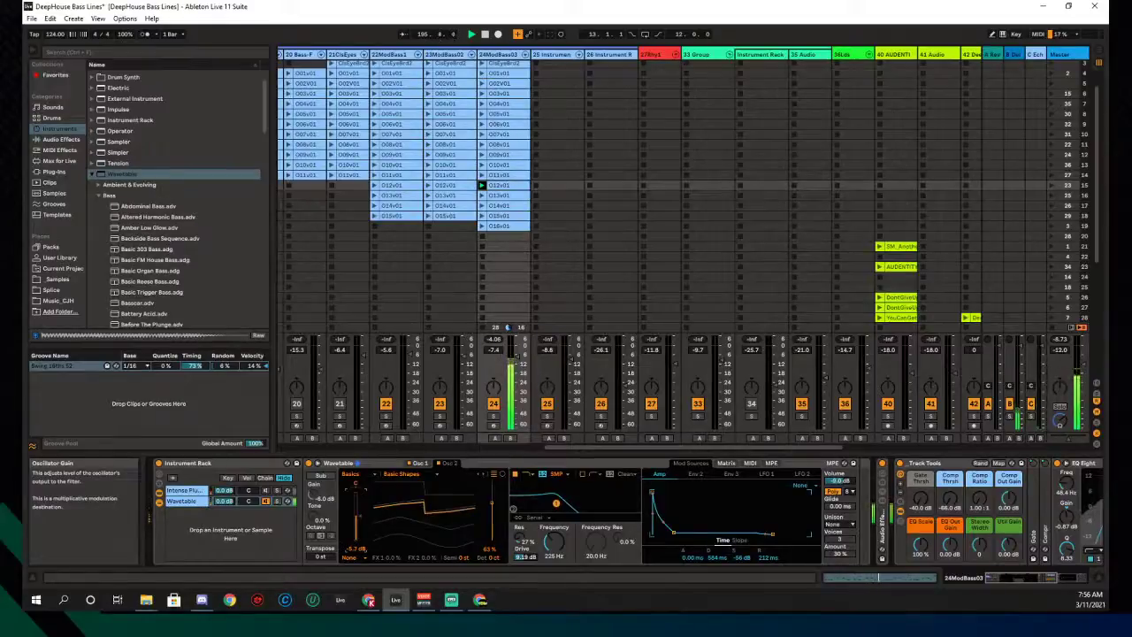
left_click_drag(361, 521, 361, 527)
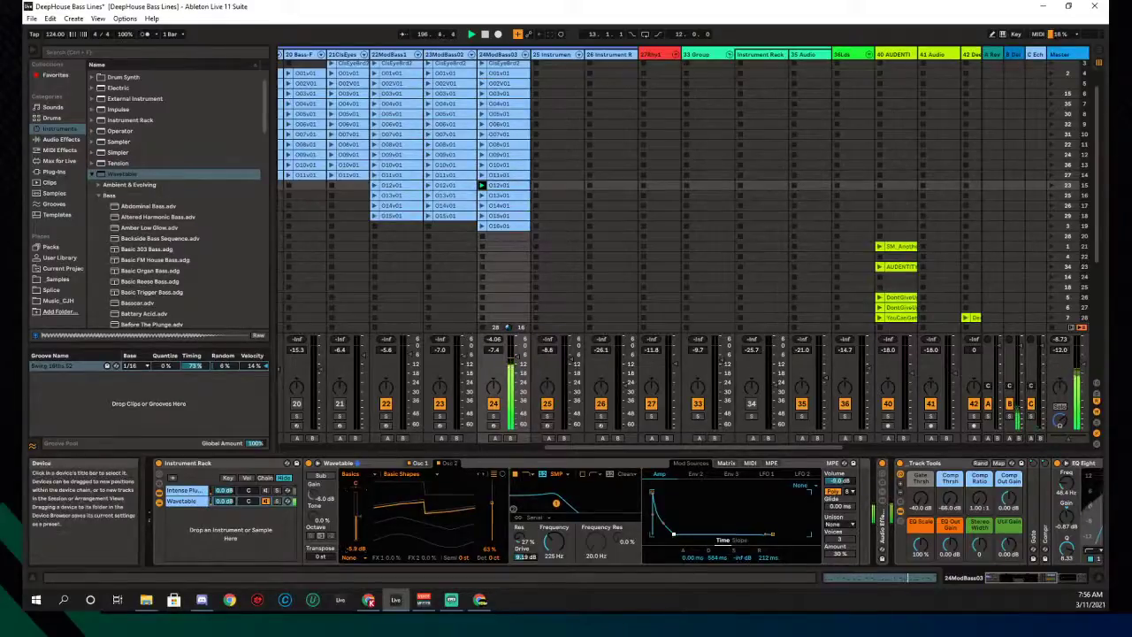
left_click_drag(771, 534, 766, 534)
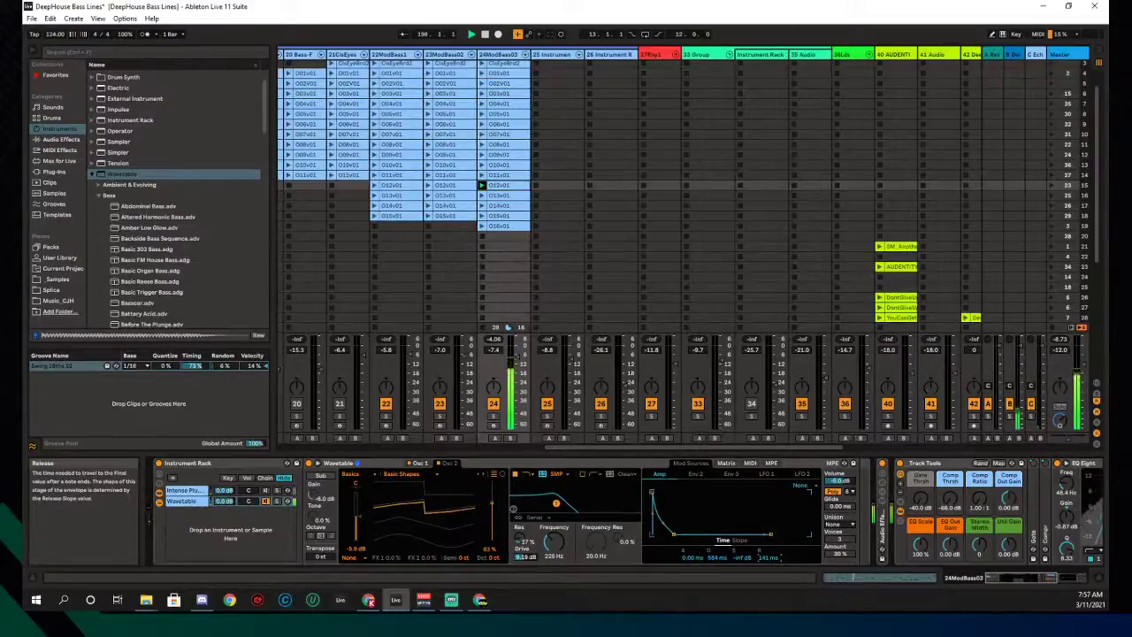
Audition the Phase Sync and Position Spread unison modes with 4 voices and 34 % amount
left_click(844, 525)
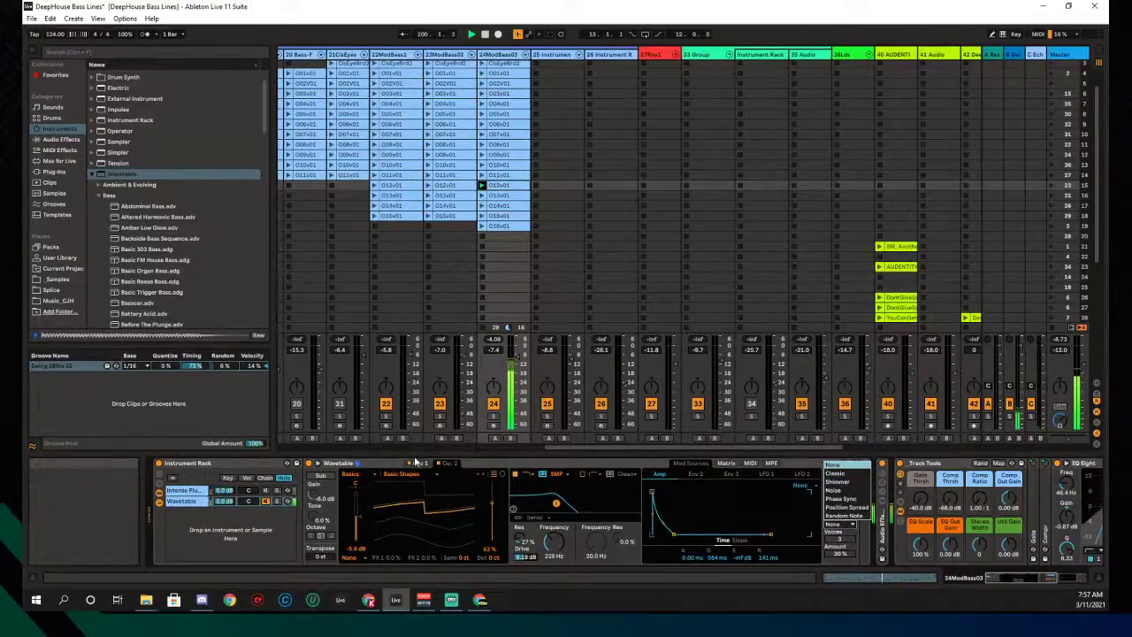
left_click(834, 499)
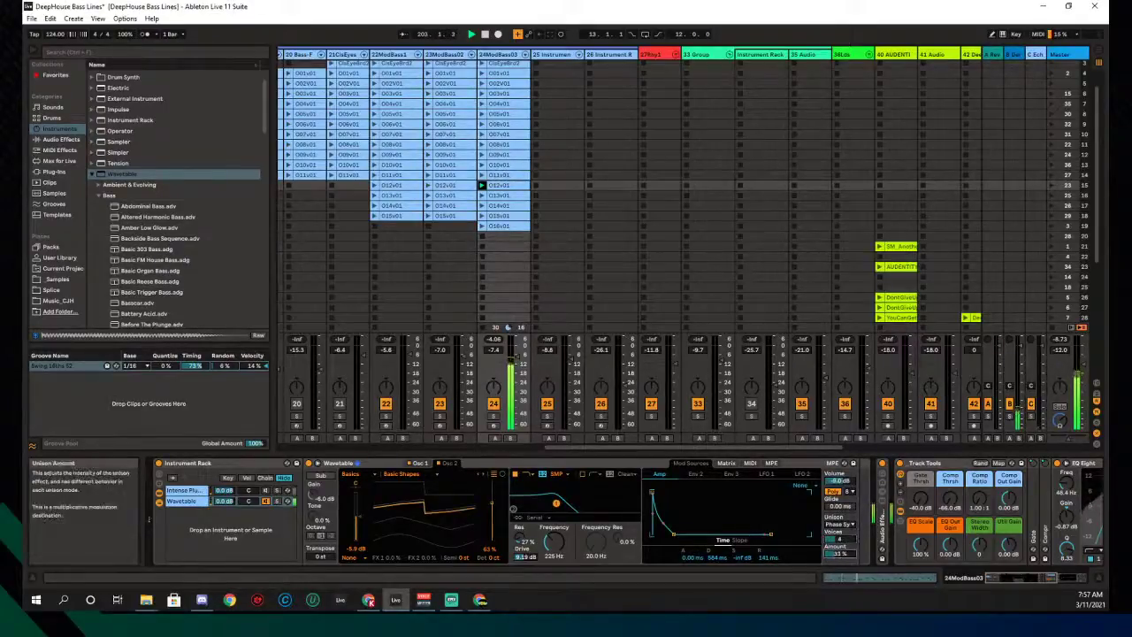
left_click(841, 525)
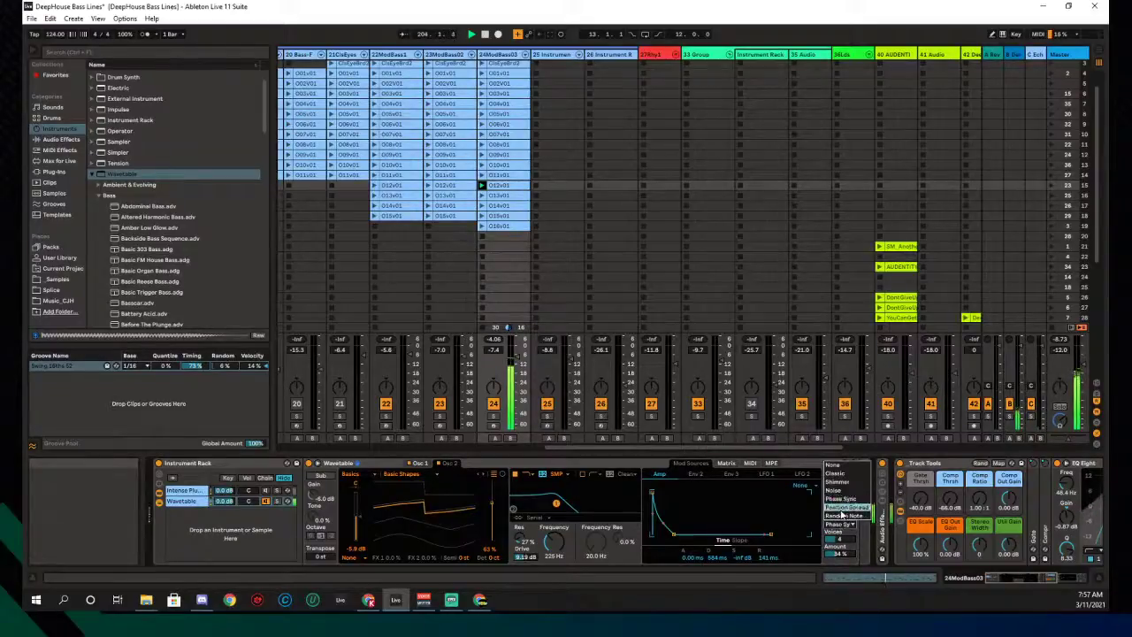
left_click(843, 508)
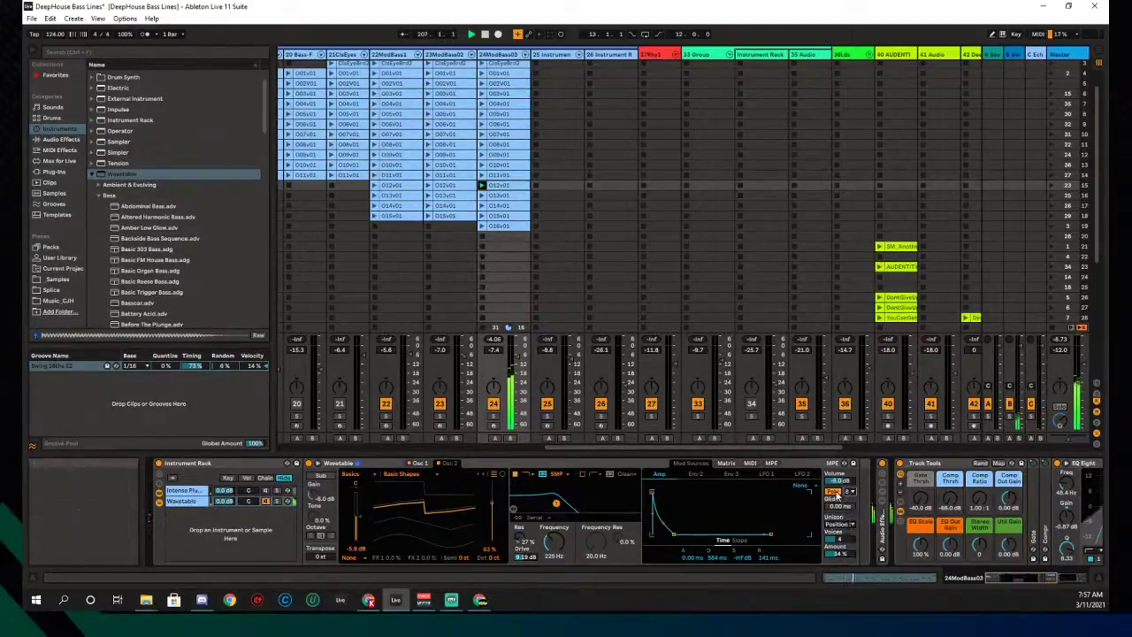
Try mono mode with glide, keep Poly at 2 voices with 0 ms glide, and set unison to Shimmer with 24 % amount
left_click(835, 492)
left_click_drag(840, 505, 839, 500)
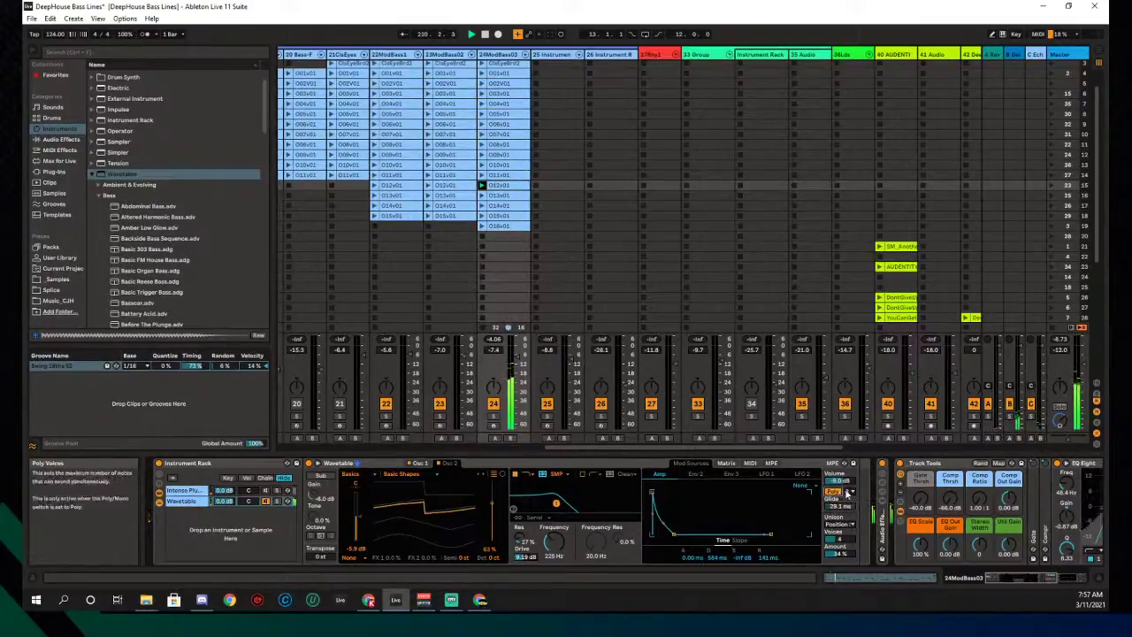
left_click_drag(840, 506, 840, 530)
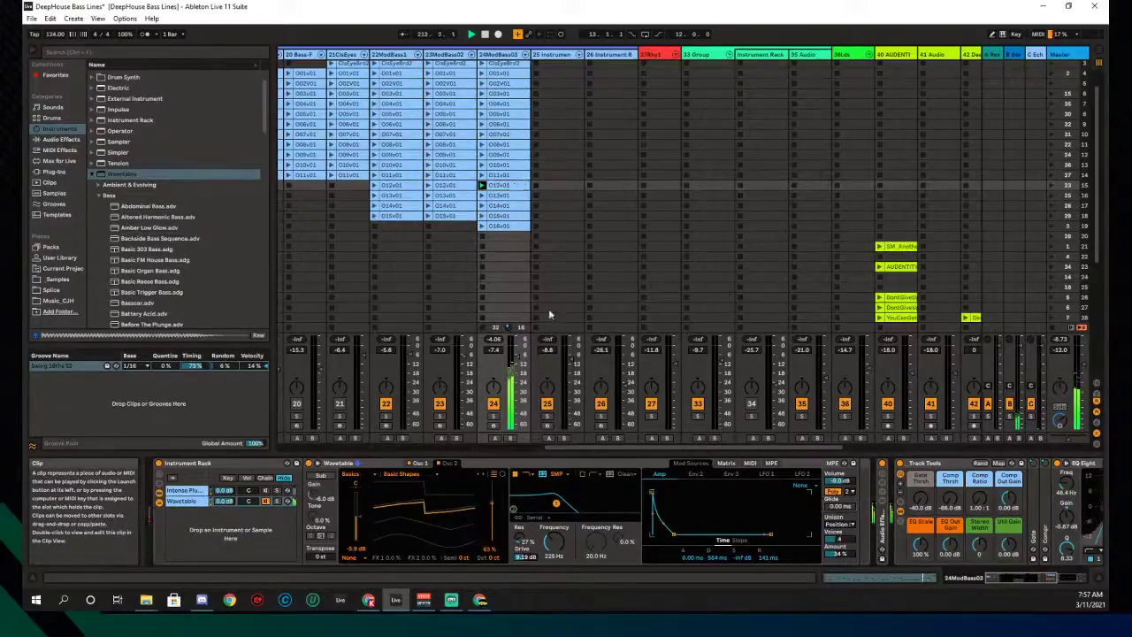
left_click(834, 493)
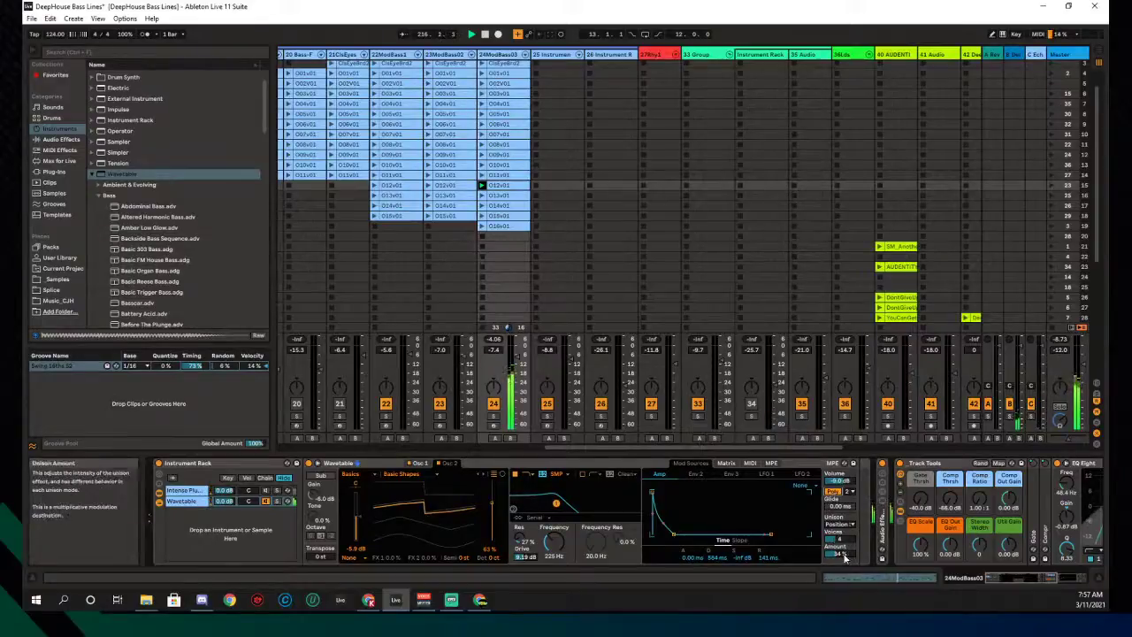
left_click(837, 523)
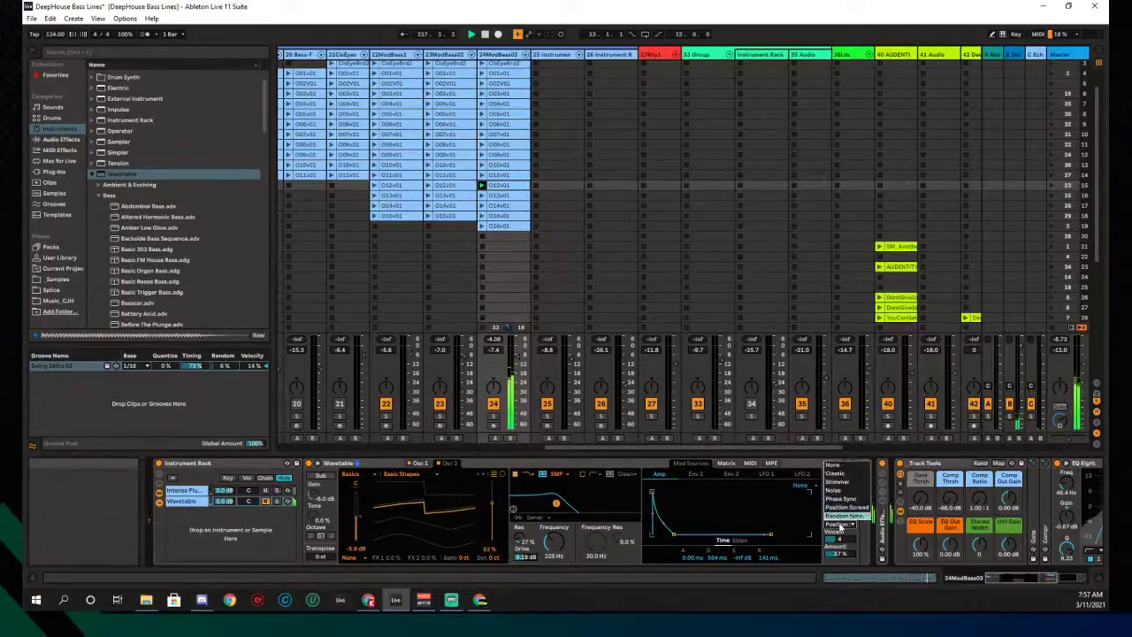
left_click(838, 482)
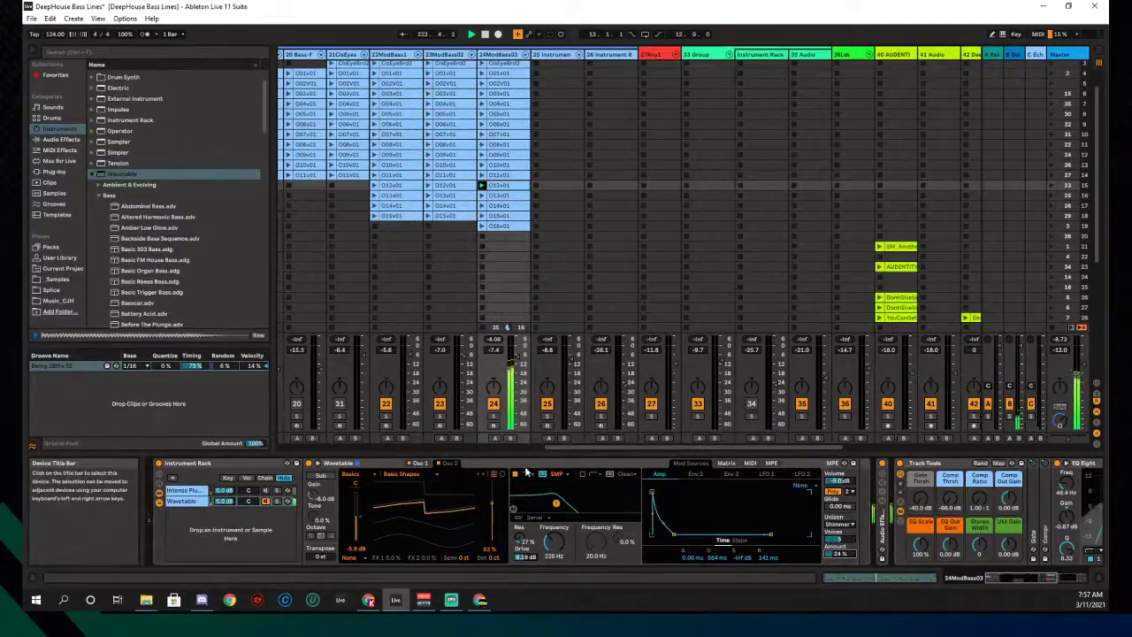
Switch oscillator 2 to the FM Fold wavetable with 56 % wave position and -2.1 dB gain
left_click(428, 463)
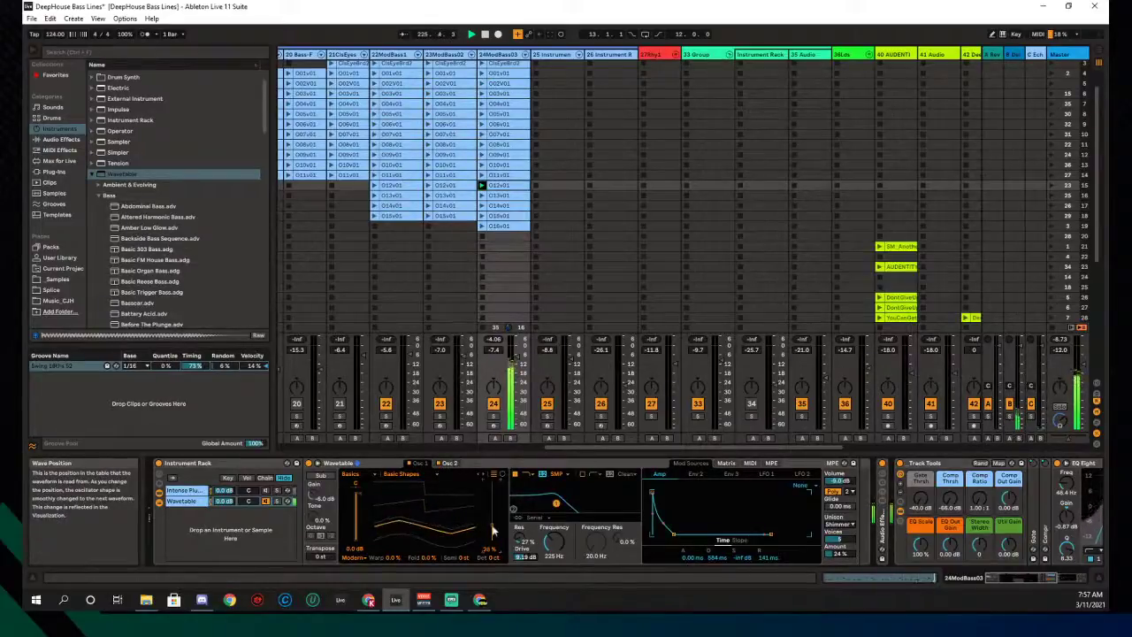
left_click(447, 463)
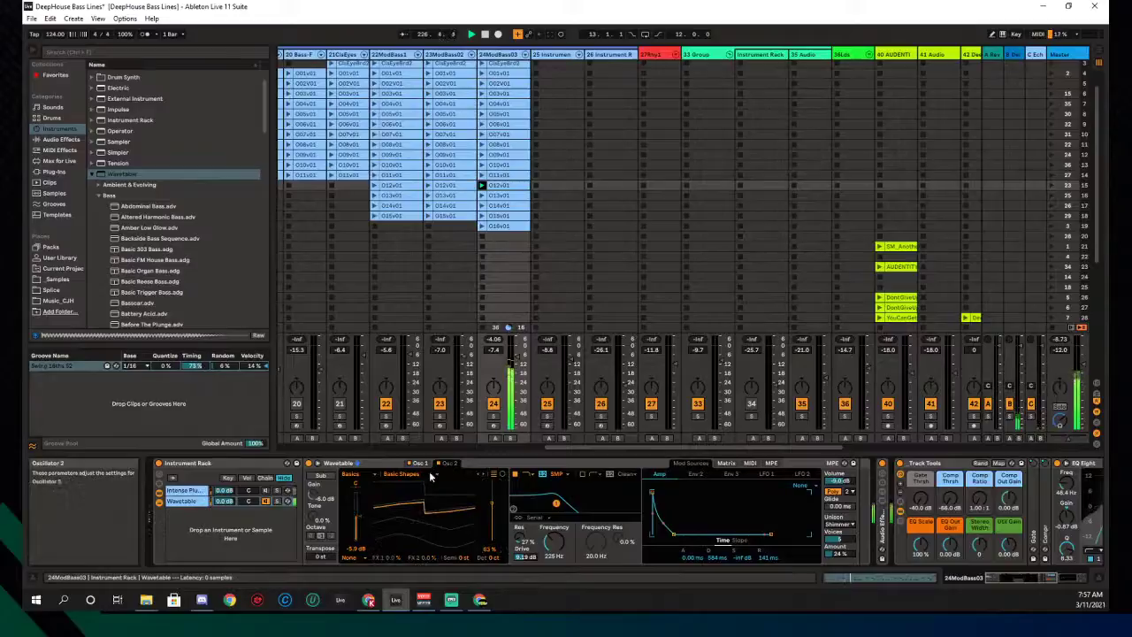
left_click(401, 474)
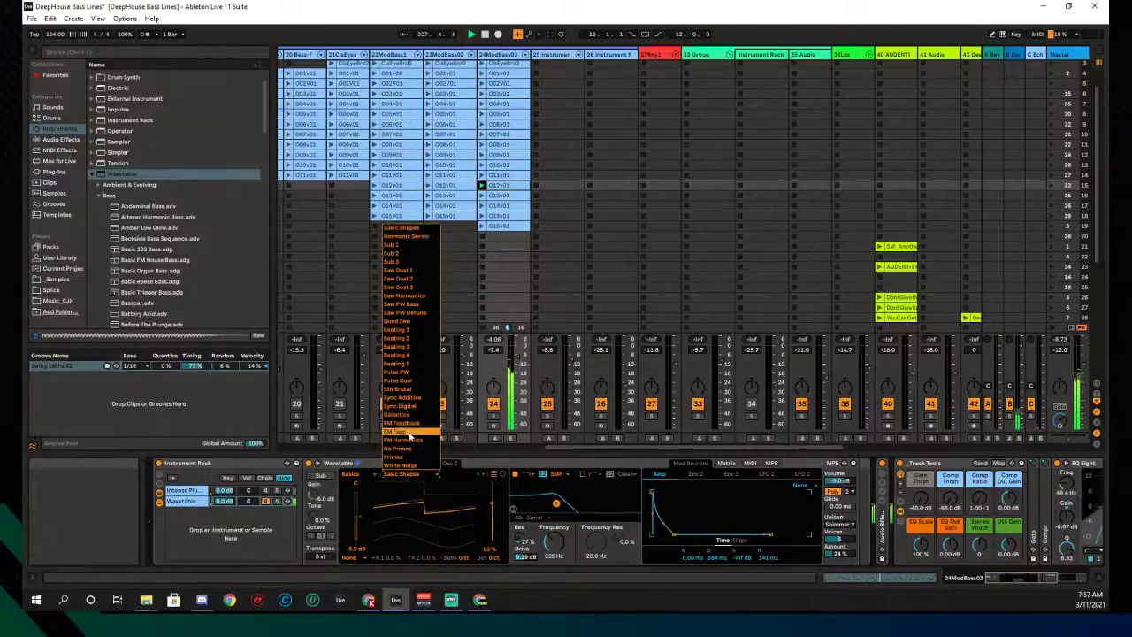
left_click(408, 432)
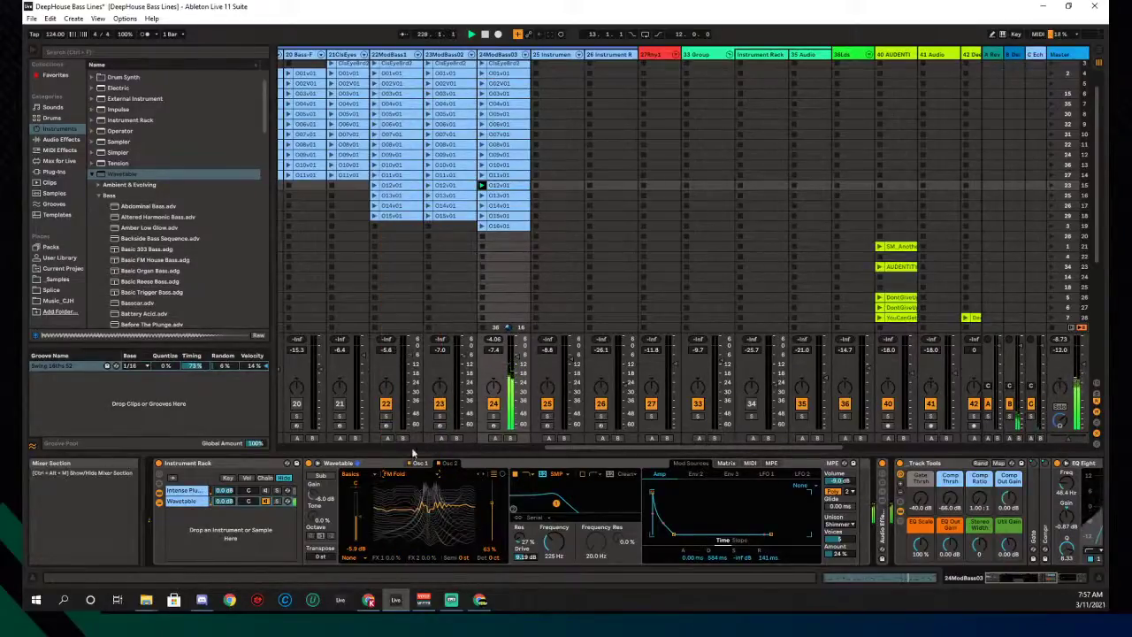
left_click_drag(492, 504, 492, 472)
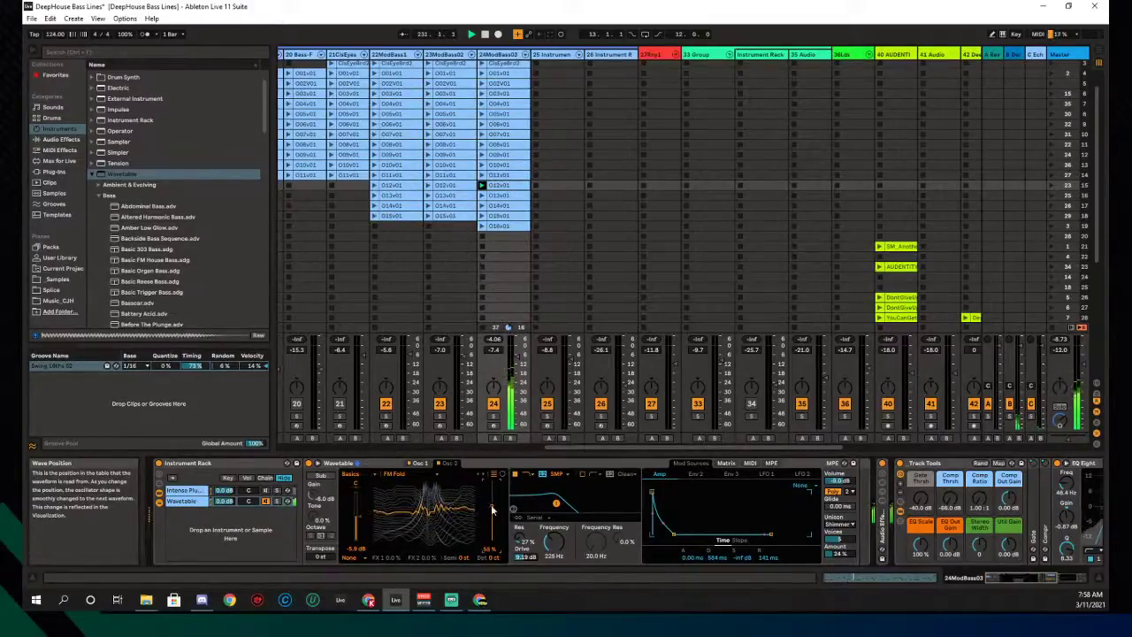
left_click_drag(356, 523, 356, 506)
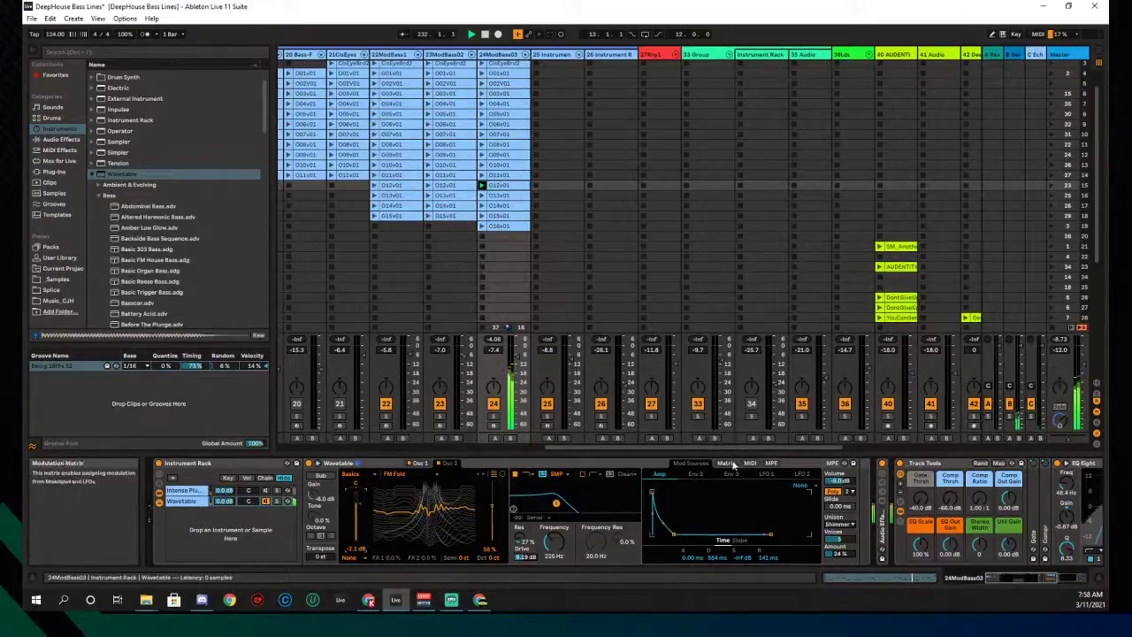
Slow the Wavetable's LFO 1 rate to 0.02 Hz and reduce its amount
left_click(732, 464)
left_click(697, 465)
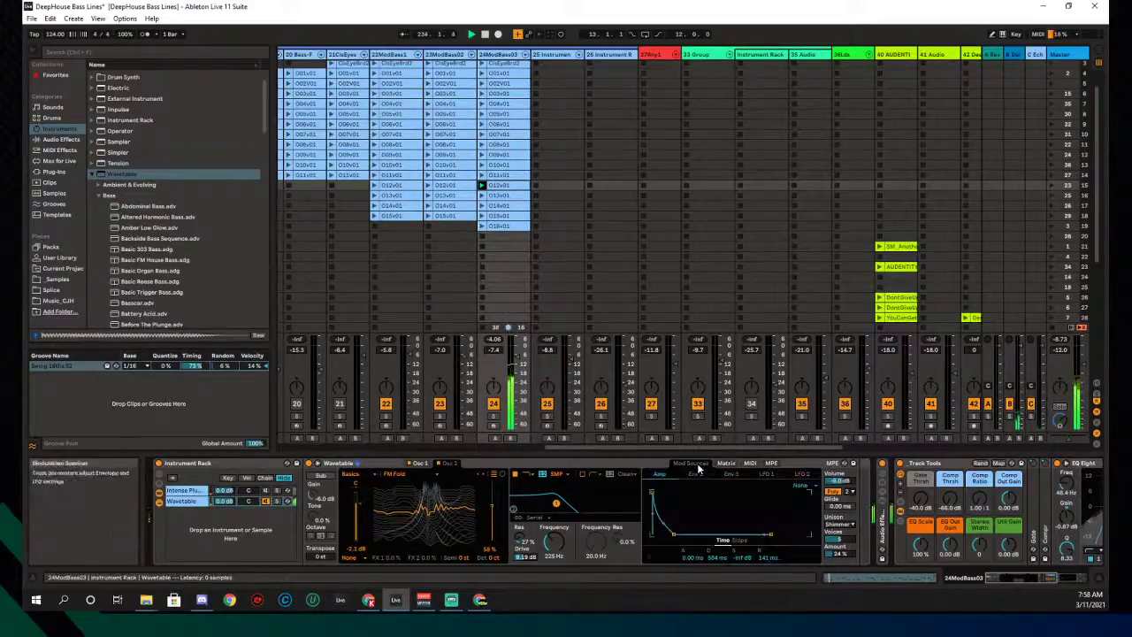
left_click(762, 474)
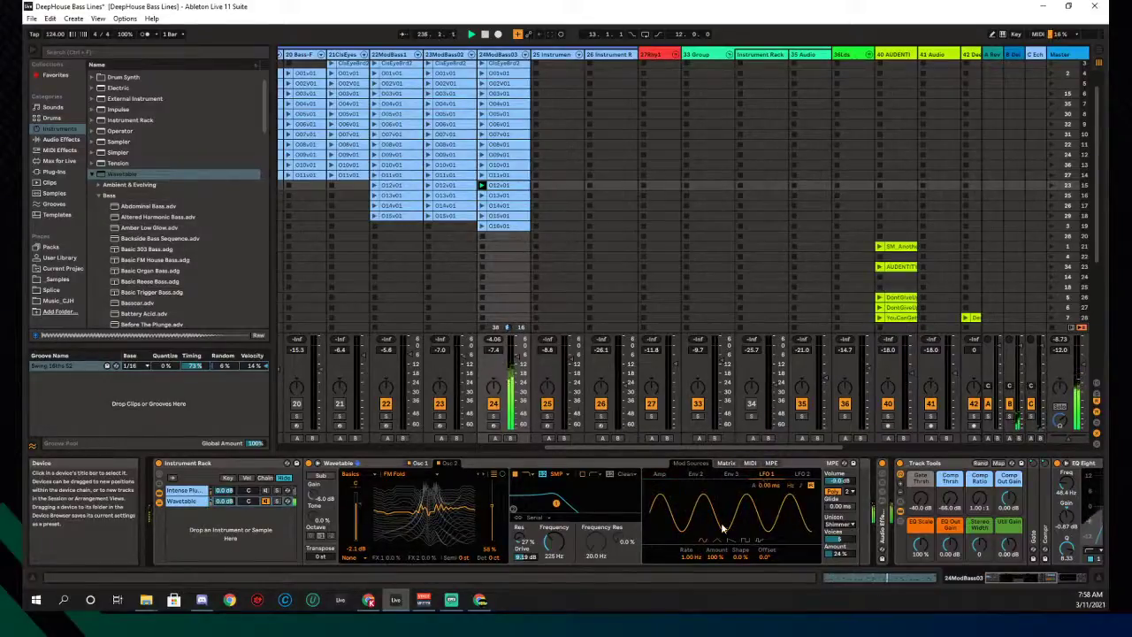
left_click_drag(688, 557, 689, 583)
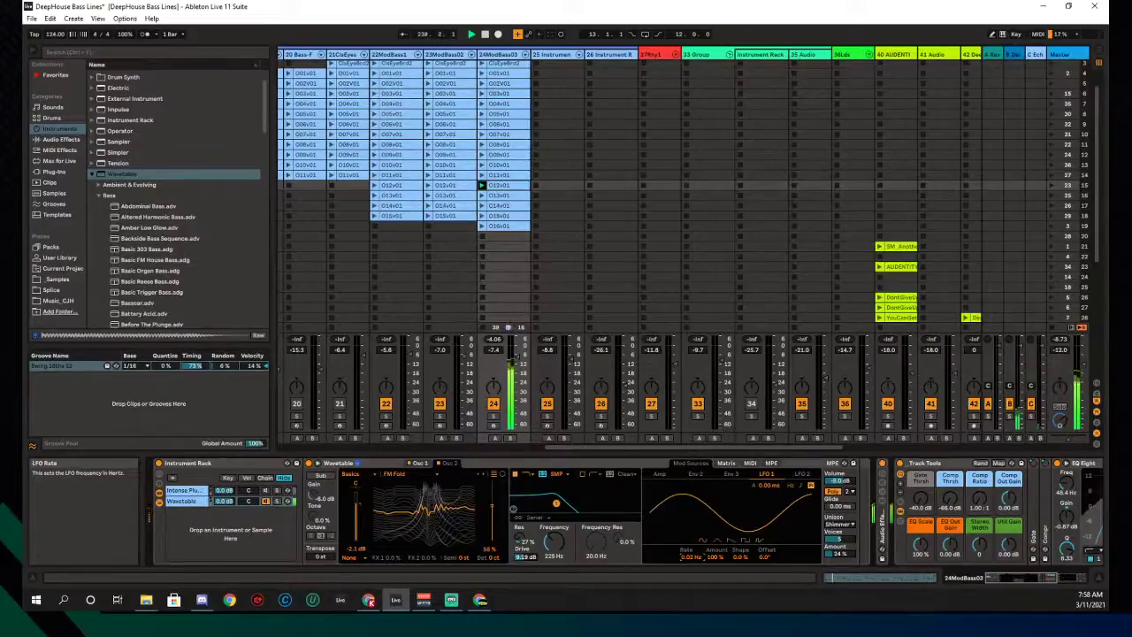
left_click_drag(715, 555, 714, 569)
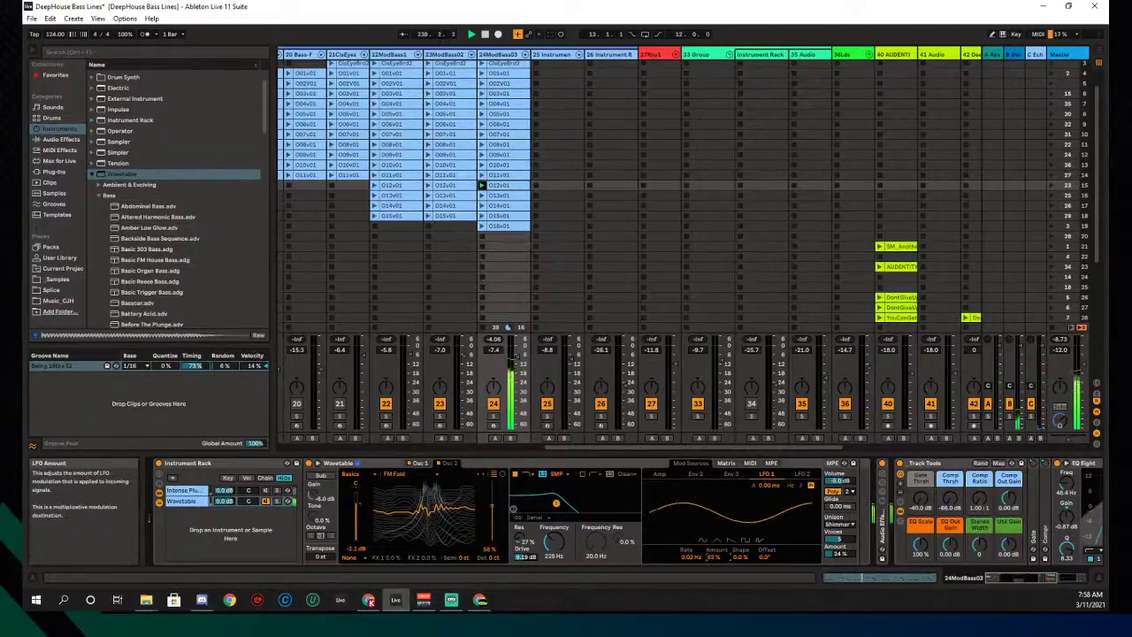
Route LFO 1 to oscillator 2's wave position in the modulation matrix with an amount of 47
left_click(725, 463)
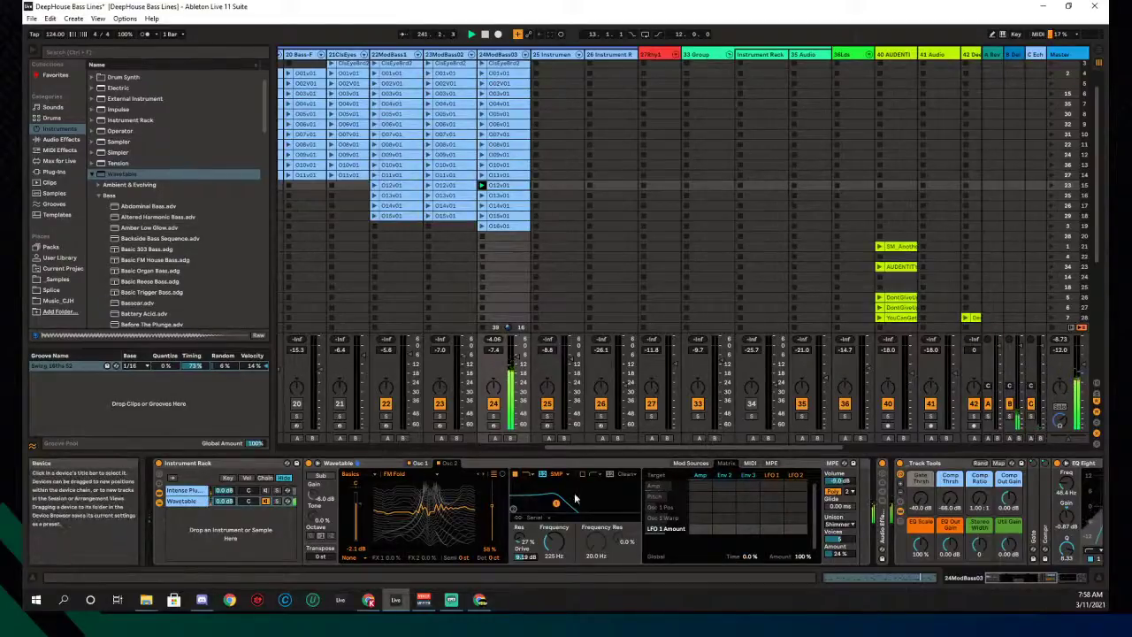
left_click(492, 511)
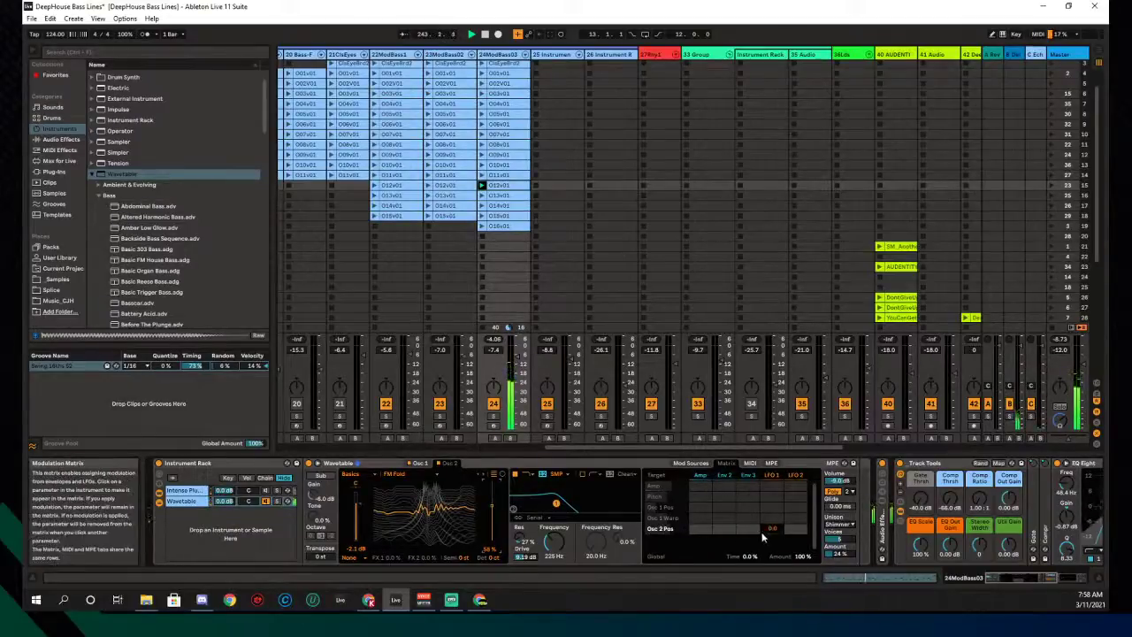
left_click_drag(762, 528, 772, 519)
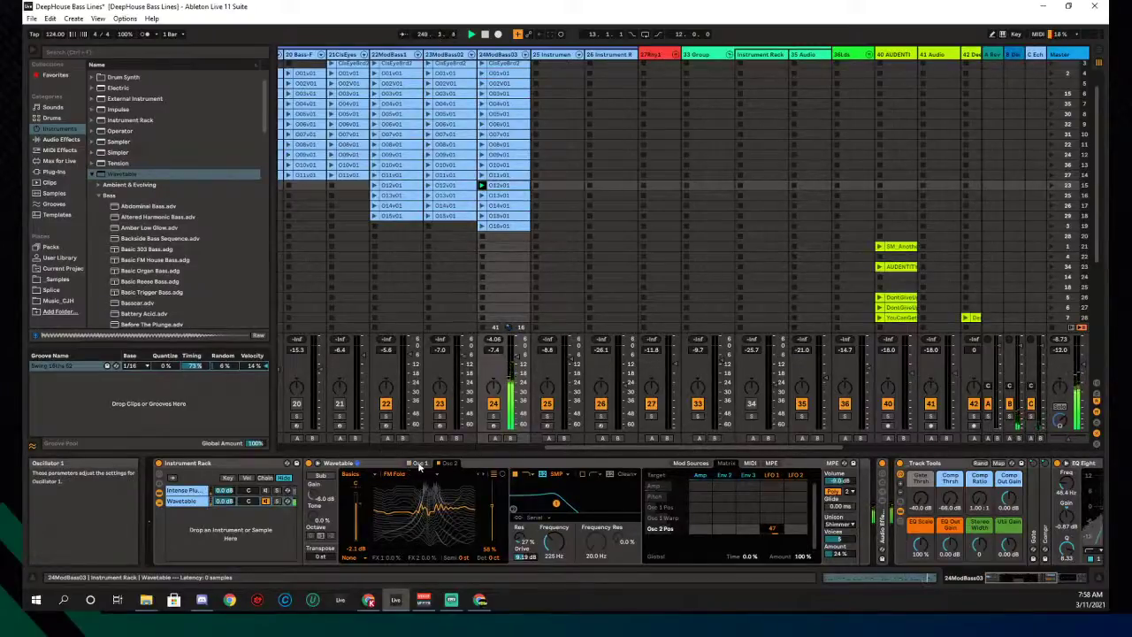
Enable the Wavetable's second filter as a low-pass at about 994 Hz with 13 % resonance
left_click(585, 473)
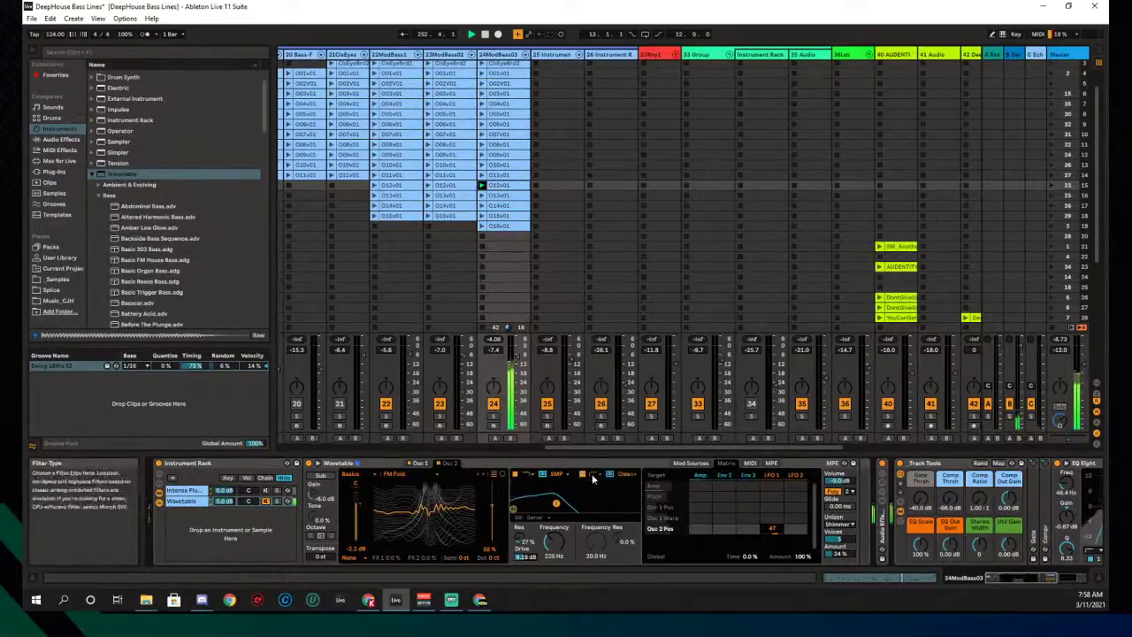
left_click(592, 473)
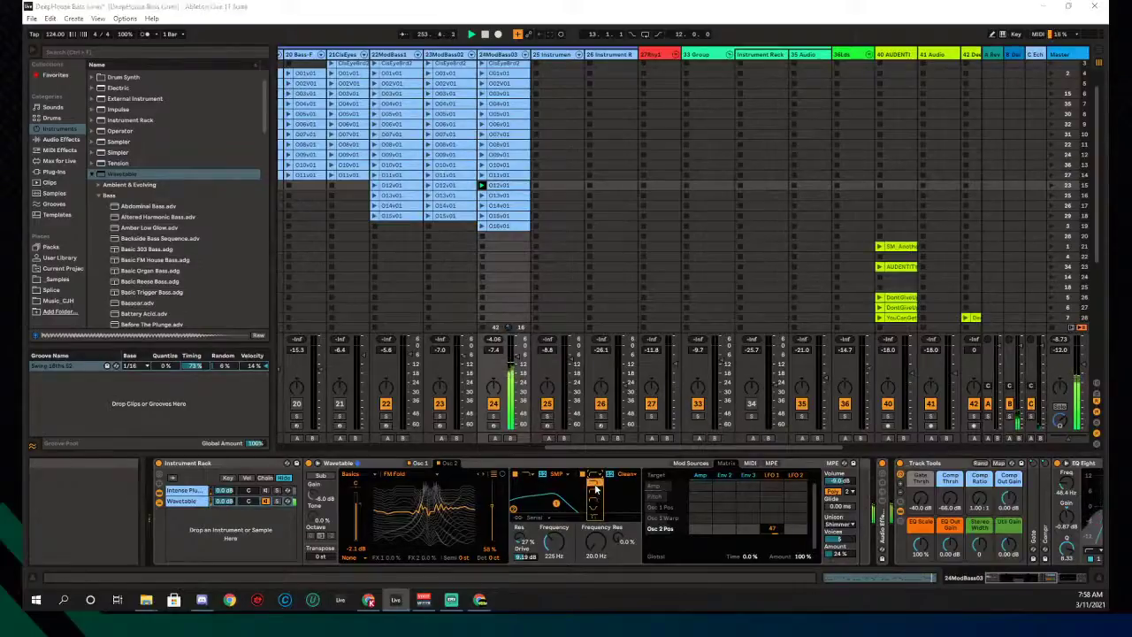
left_click(595, 488)
left_click_drag(555, 503, 569, 505)
left_click_drag(606, 547, 606, 530)
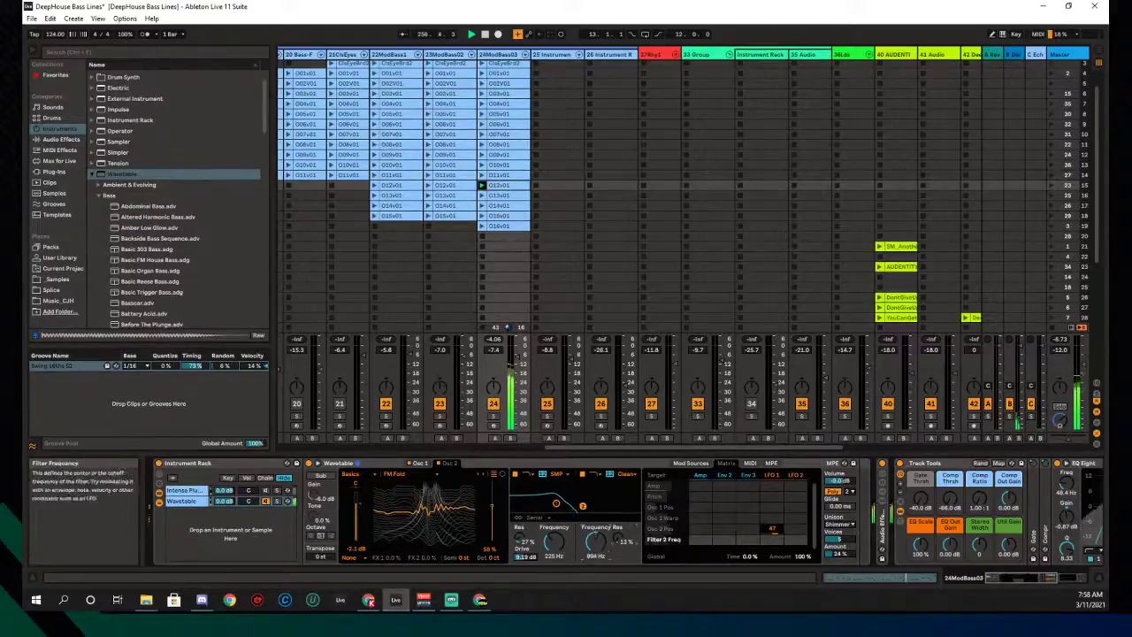
Set Envelope 2's decay to about 605 ms and adjust its modulation amount on Filter 2's frequency in the matrix
left_click(700, 475)
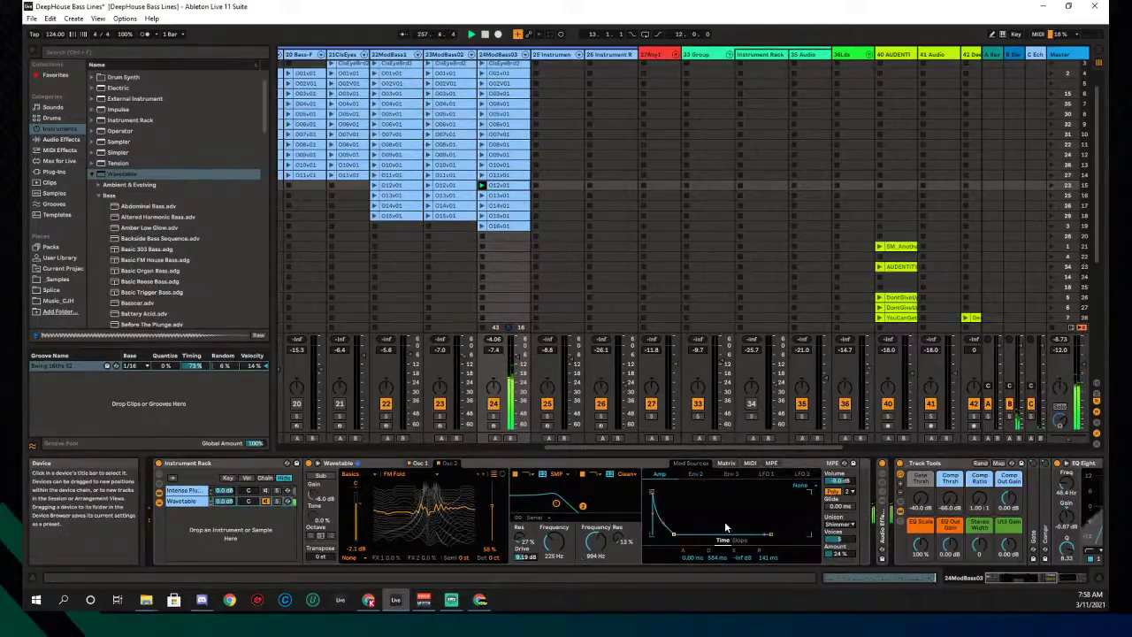
left_click(695, 475)
left_click_drag(659, 495, 675, 534)
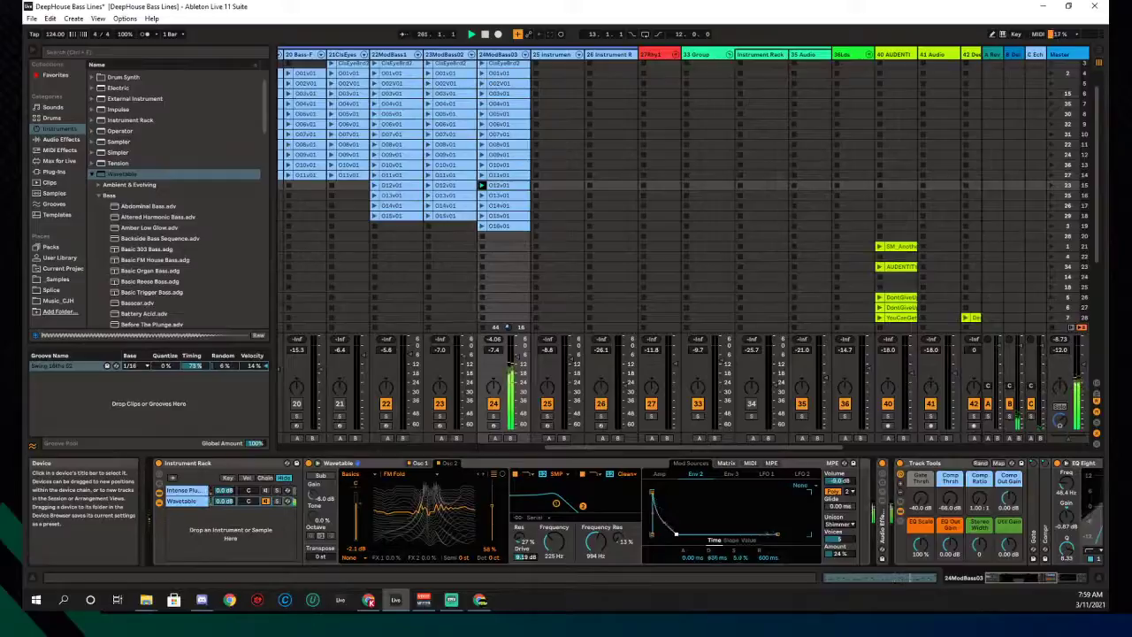
left_click(726, 463)
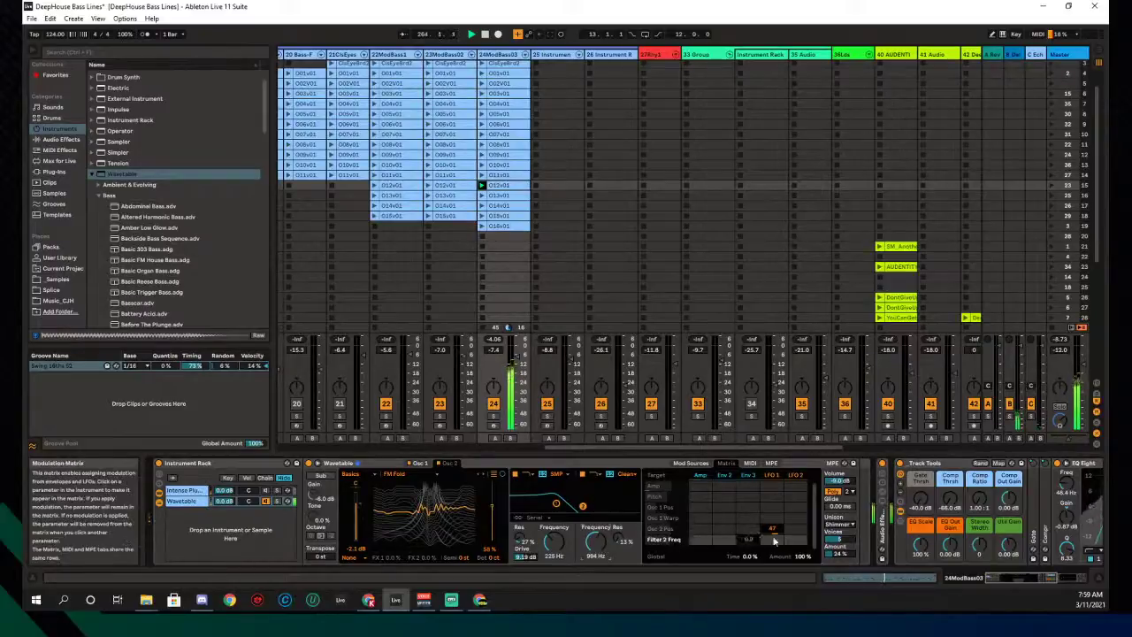
left_click_drag(724, 539, 725, 575)
Tighten Envelope 2 to a 294 ms decay with 0 % sustain and shorten its release
left_click(721, 475)
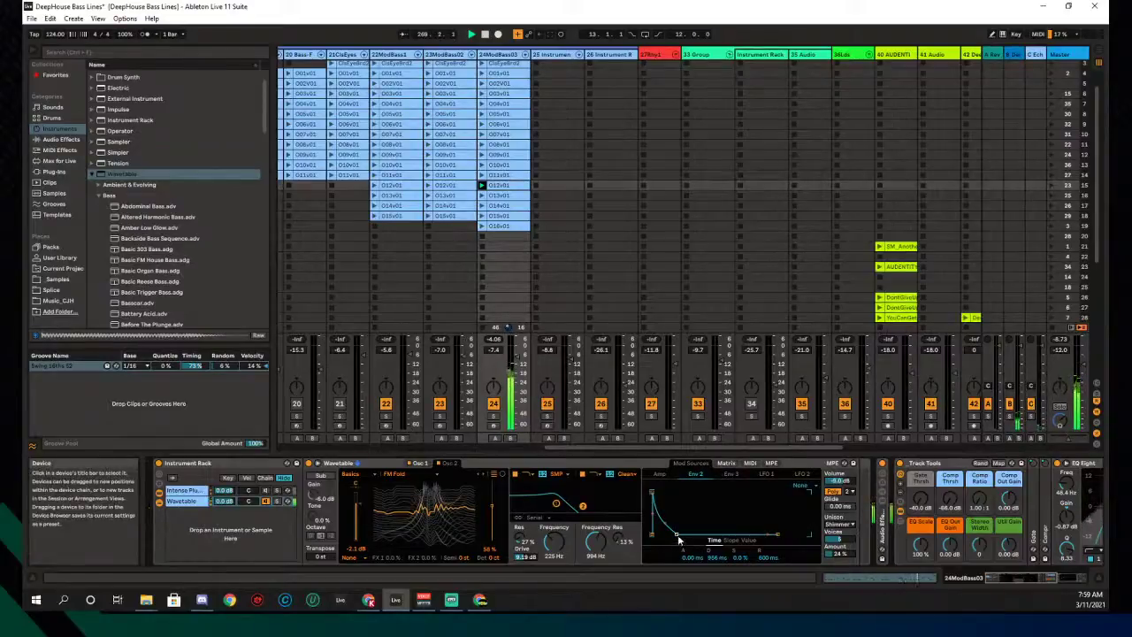
left_click_drag(670, 534, 663, 526)
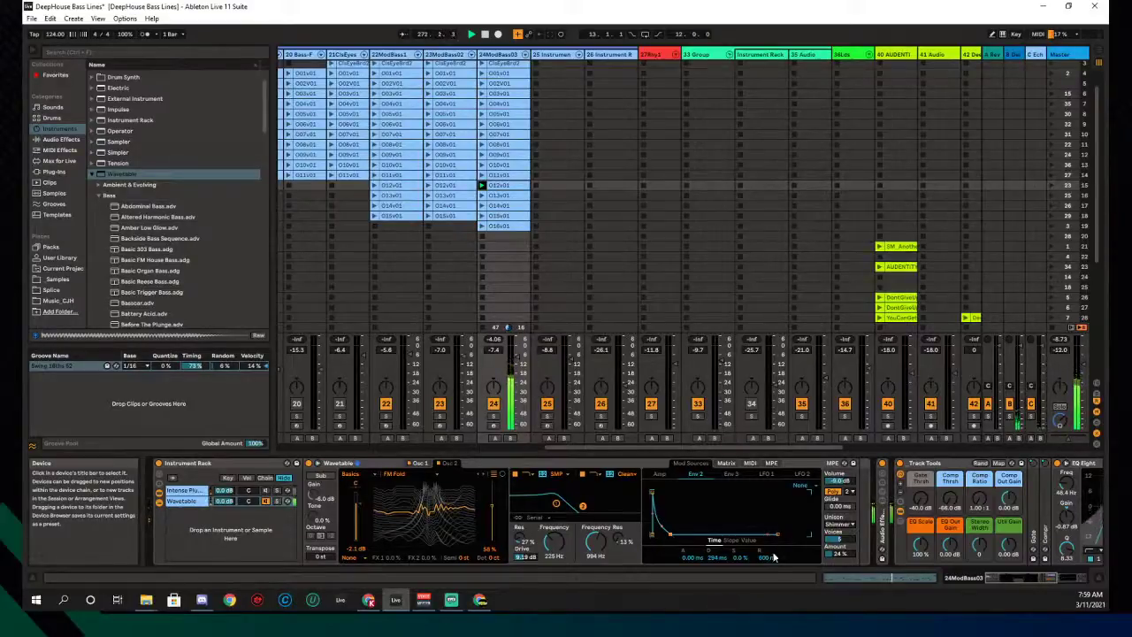
left_click_drag(776, 534, 767, 534)
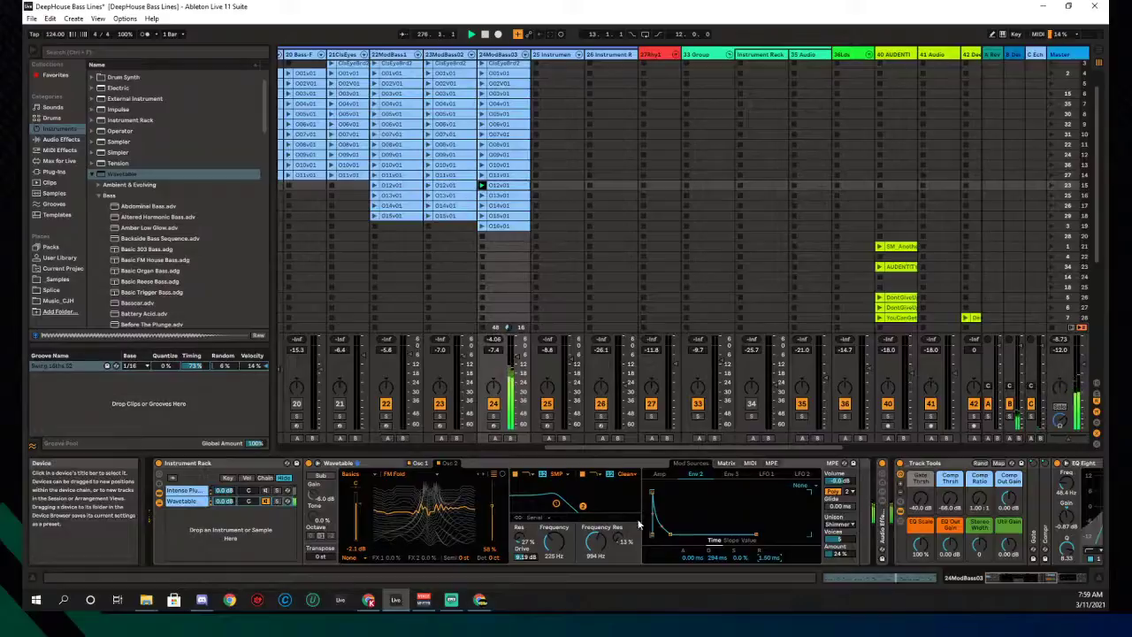
Shorten the amp envelope's release to 79.6 ms and raise oscillator 2's wave position to 67 %
left_click(658, 474)
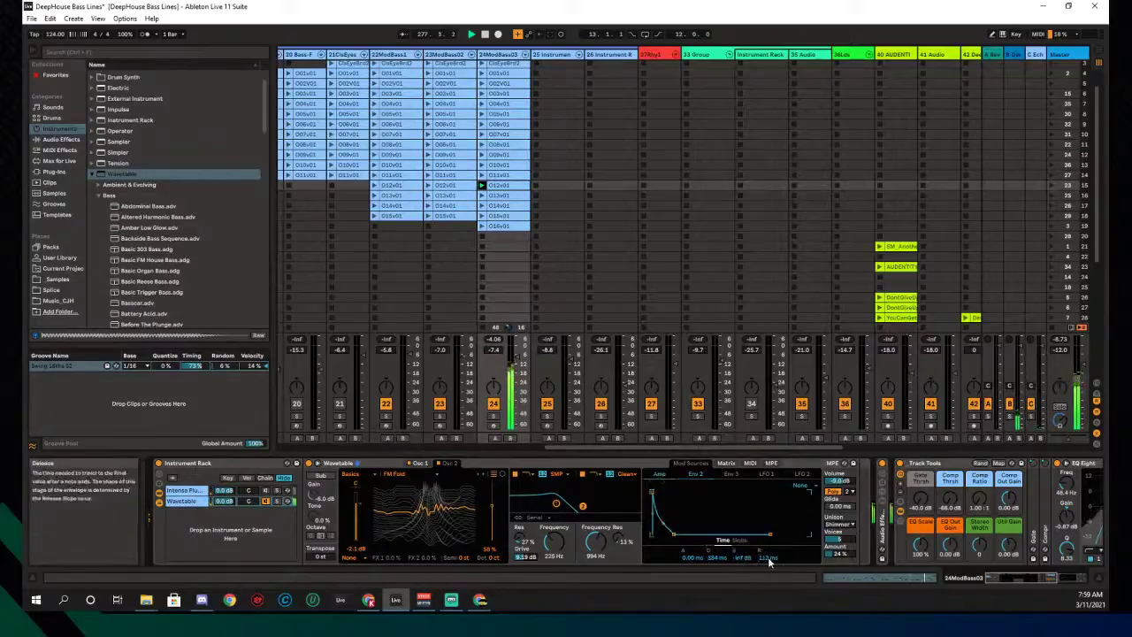
left_click_drag(769, 557, 769, 571)
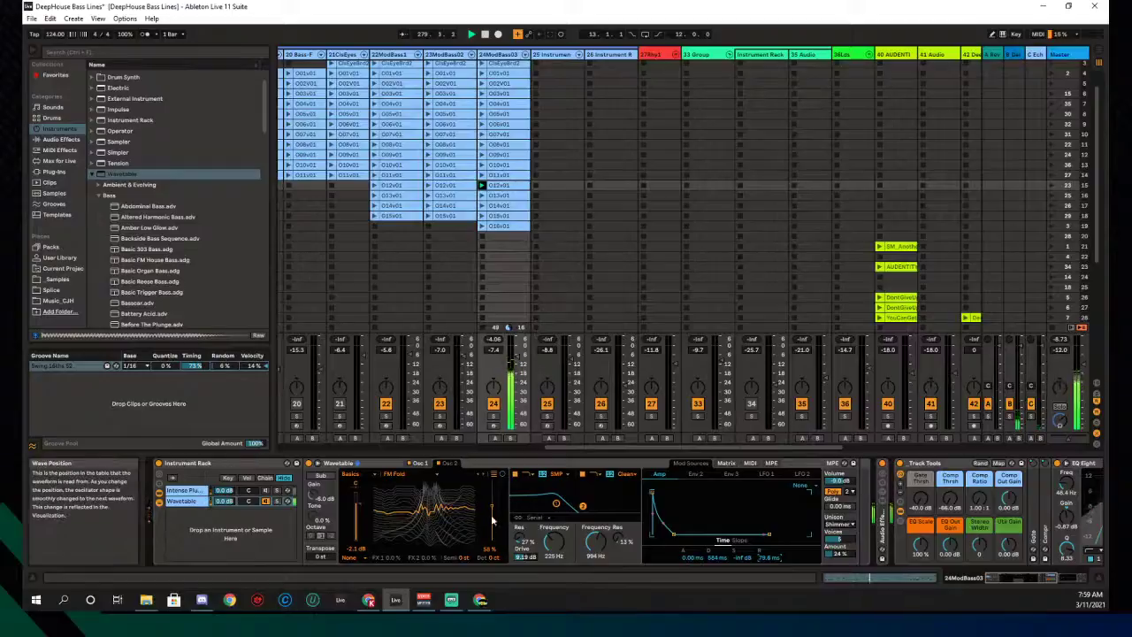
left_click_drag(425, 517, 493, 504)
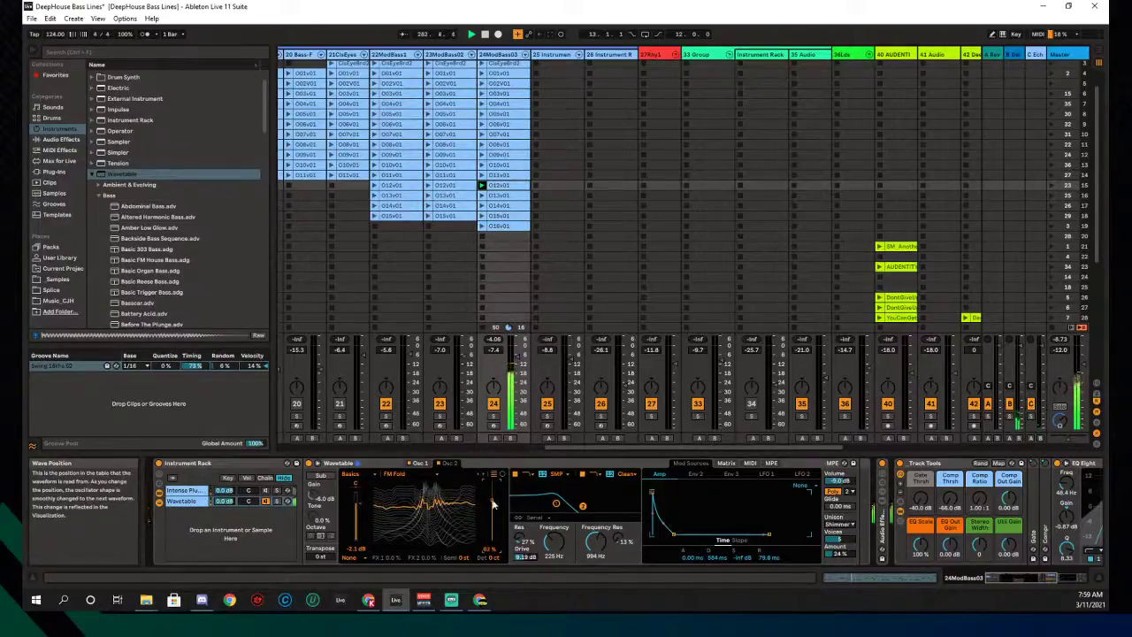
Set LFO 1 to a 0.23 Hz rate, 45 % amount and 34 % shape
left_click(763, 472)
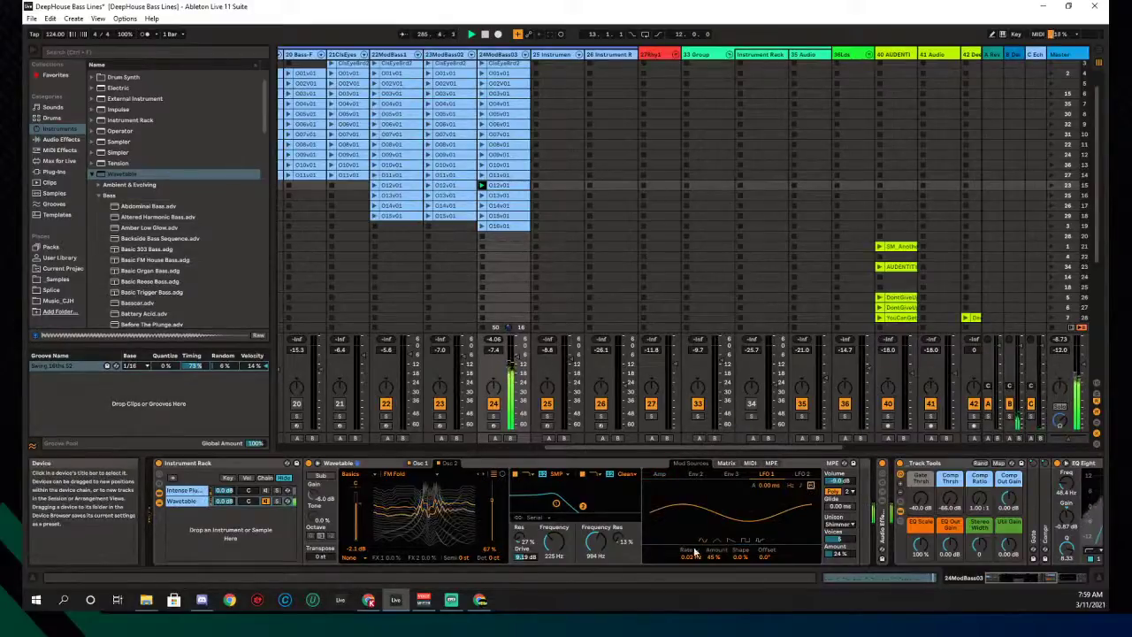
left_click_drag(689, 559, 713, 533)
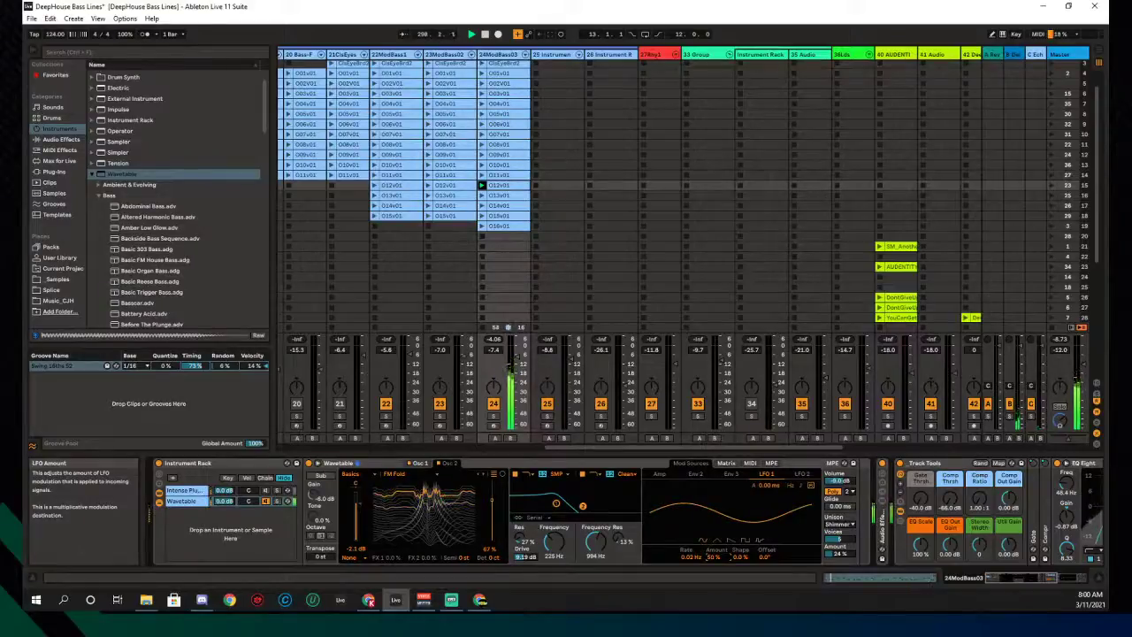
left_click_drag(713, 556, 713, 560)
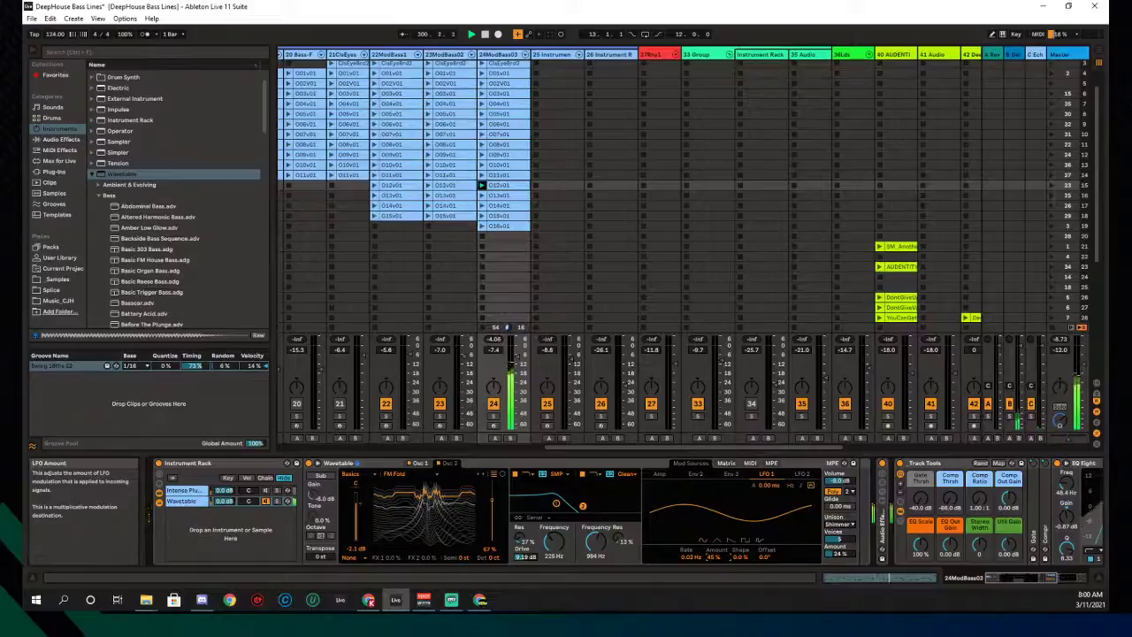
left_click_drag(687, 556, 686, 550)
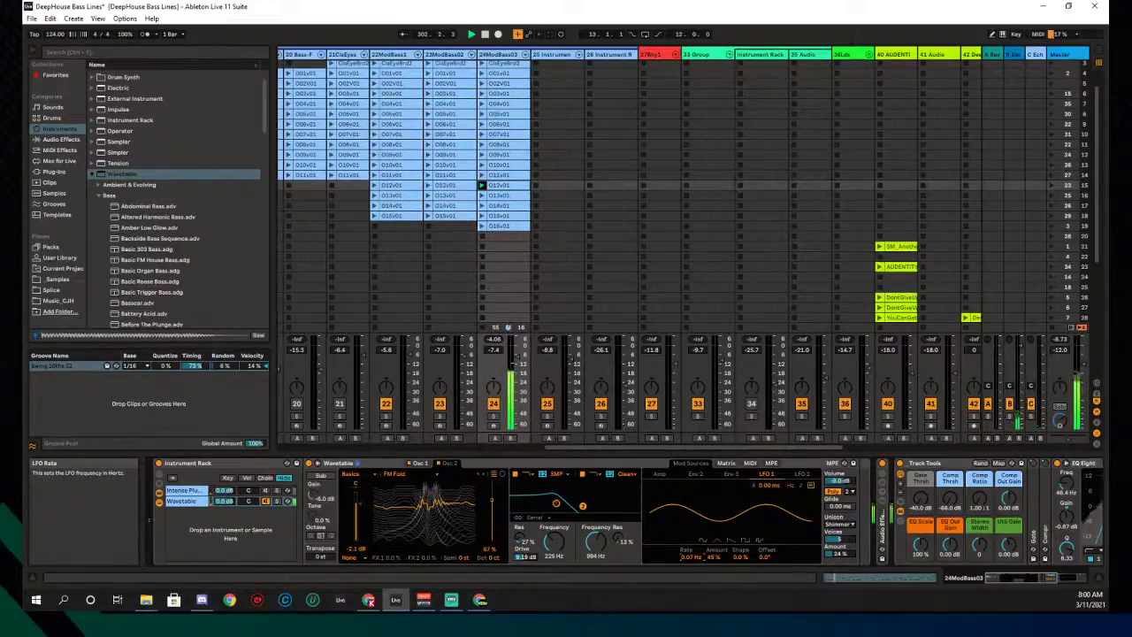
left_click_drag(687, 550, 686, 546)
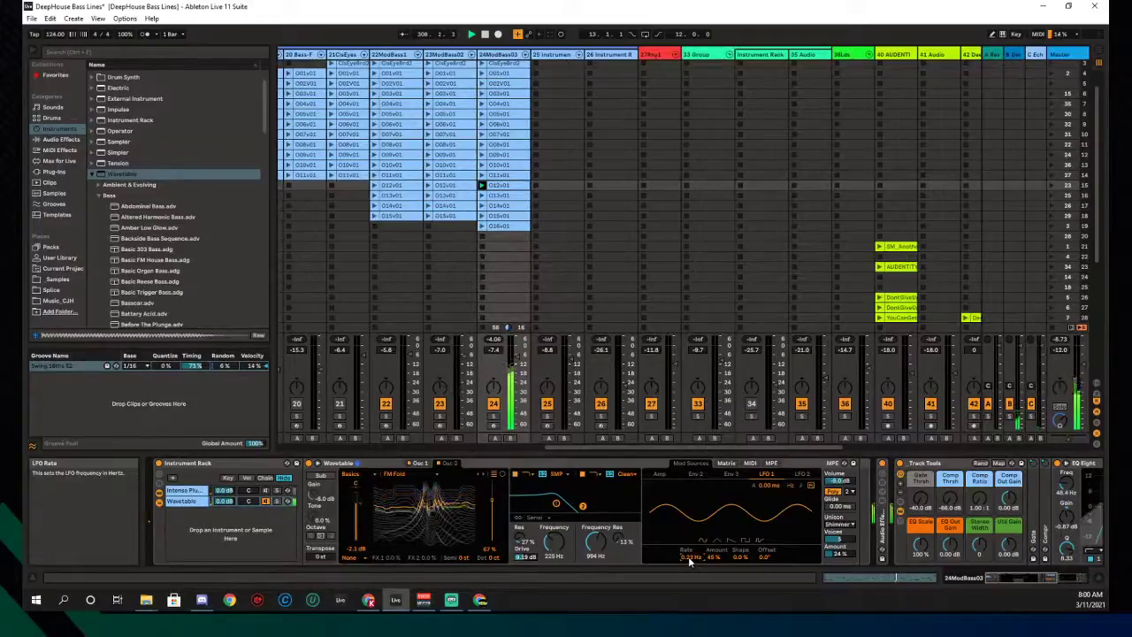
left_click(811, 487)
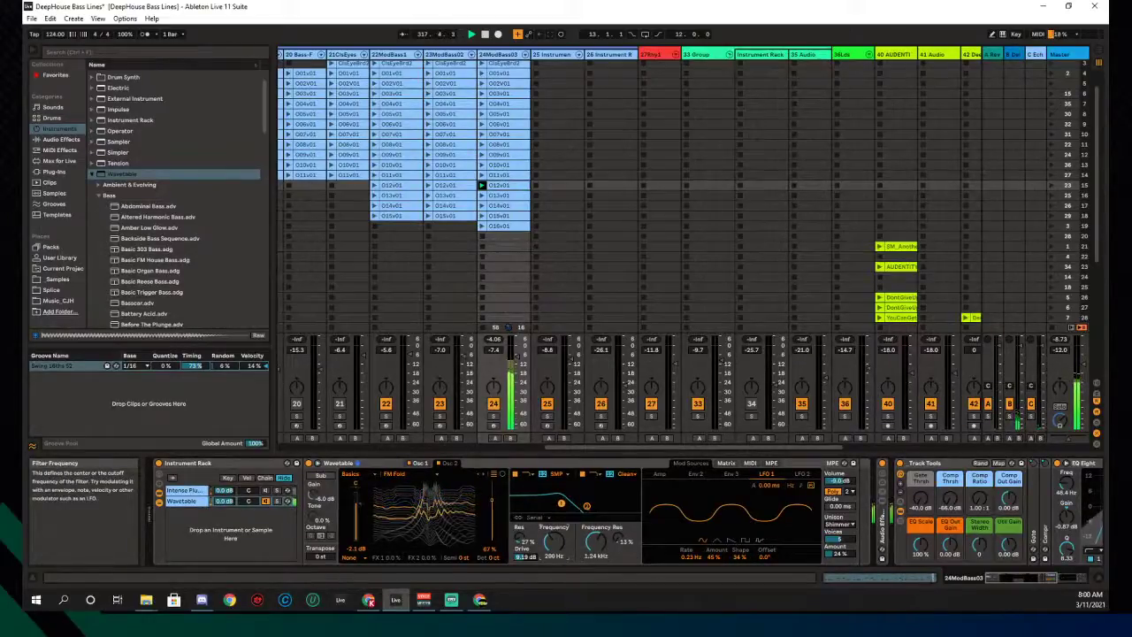
Raise the two filter cutoffs to 296 Hz and 1.24 kHz and lower oscillator 2's gain to about -5 dB
left_click_drag(558, 543, 559, 535)
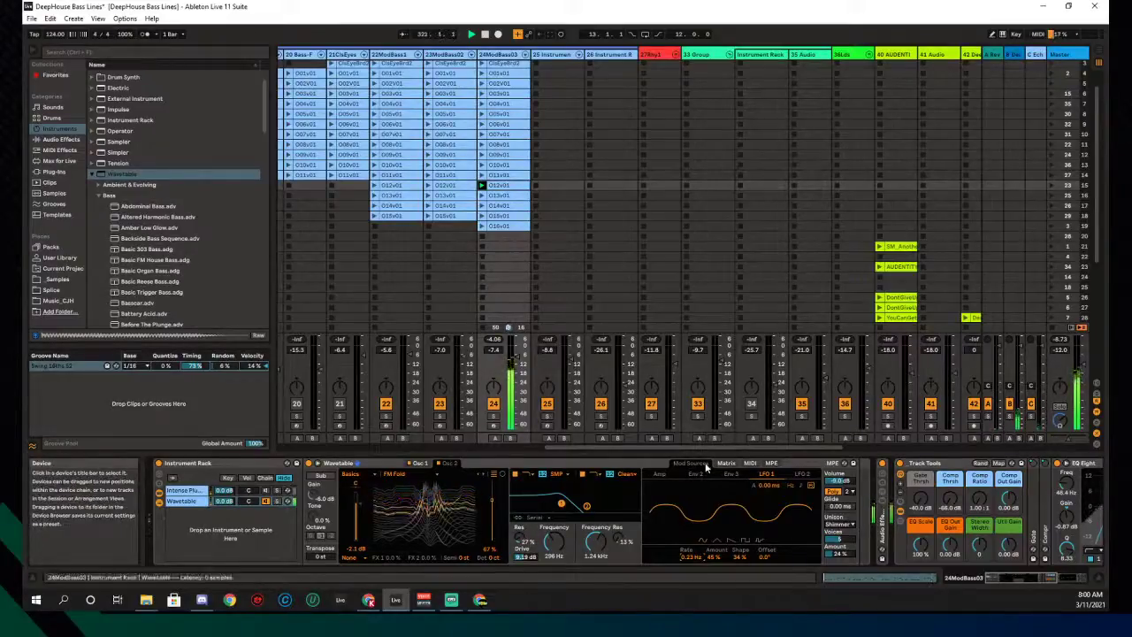
left_click(660, 474)
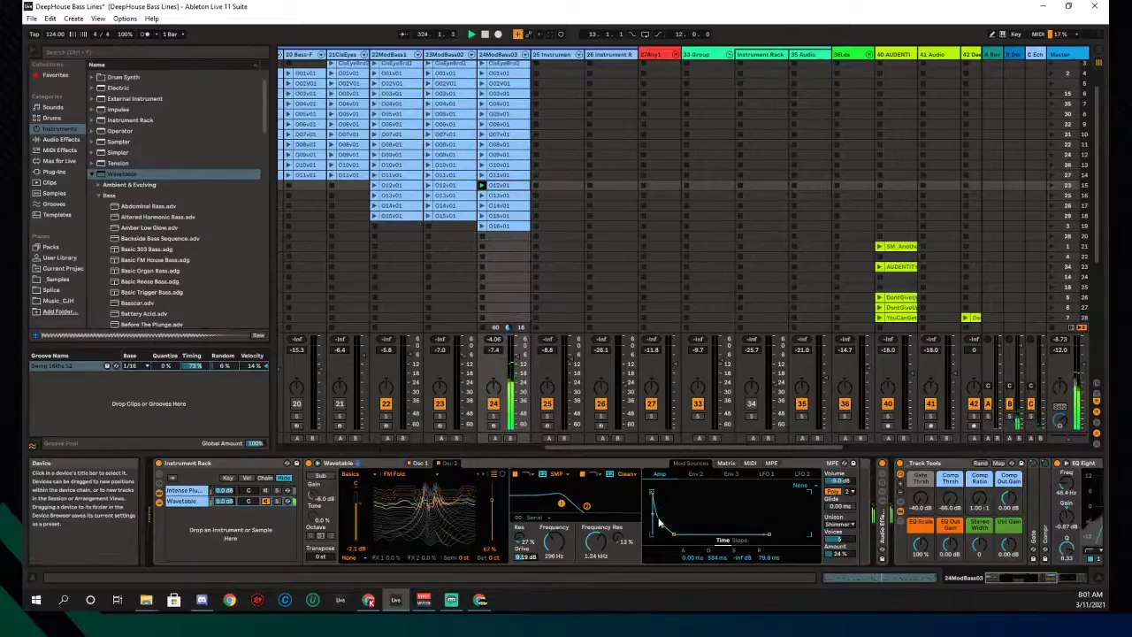
left_click_drag(356, 522, 356, 527)
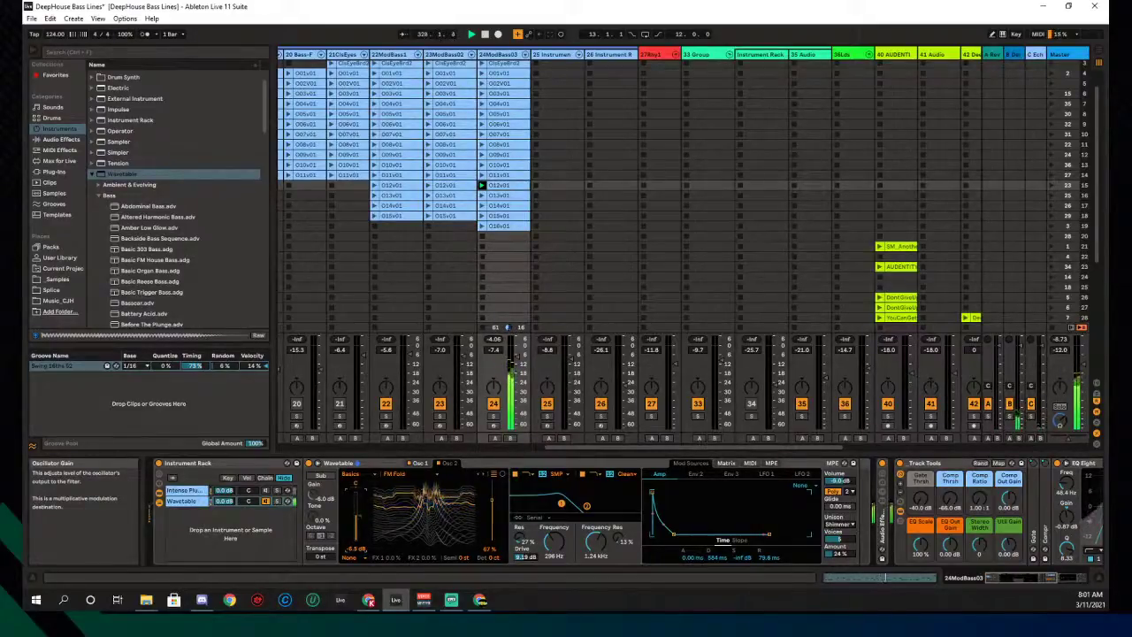
left_click_drag(362, 521, 362, 517)
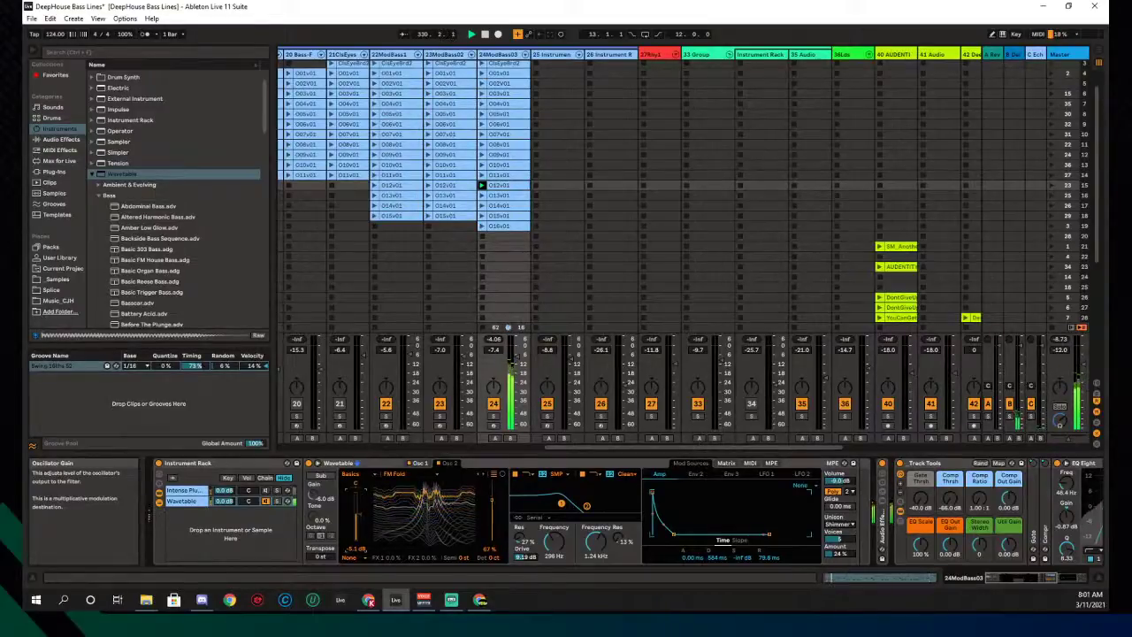
left_click_drag(361, 518, 362, 516)
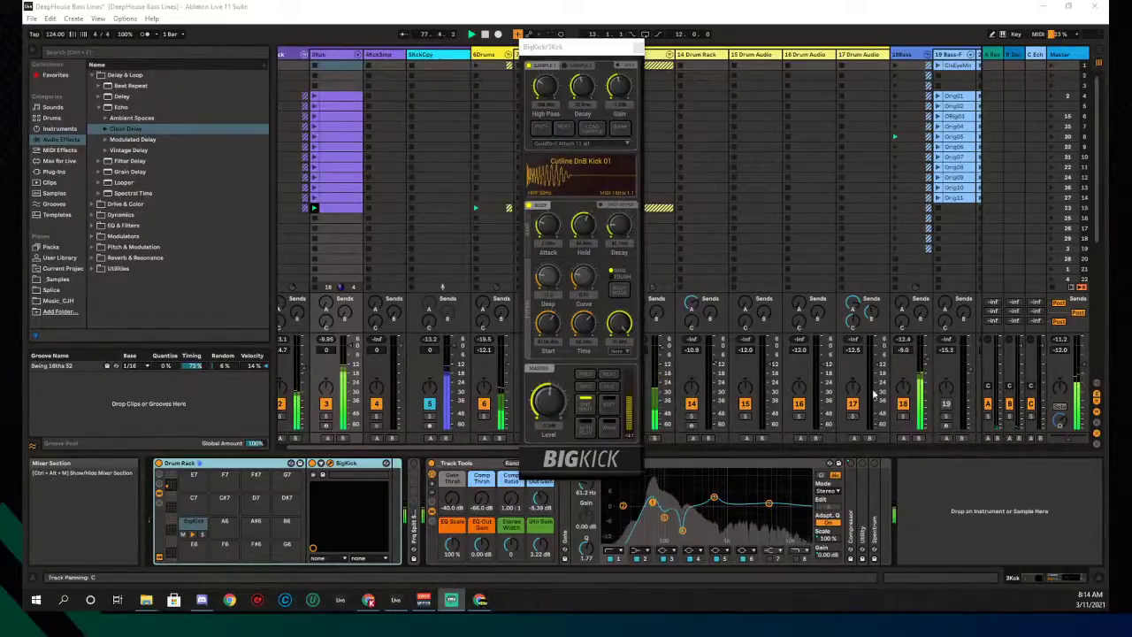
Show track 24ModBass03's device chain and collapse its Wavetable and Saturator devices, keeping the BigKick window out of the way
left_click_drag(590, 50, 499, 92)
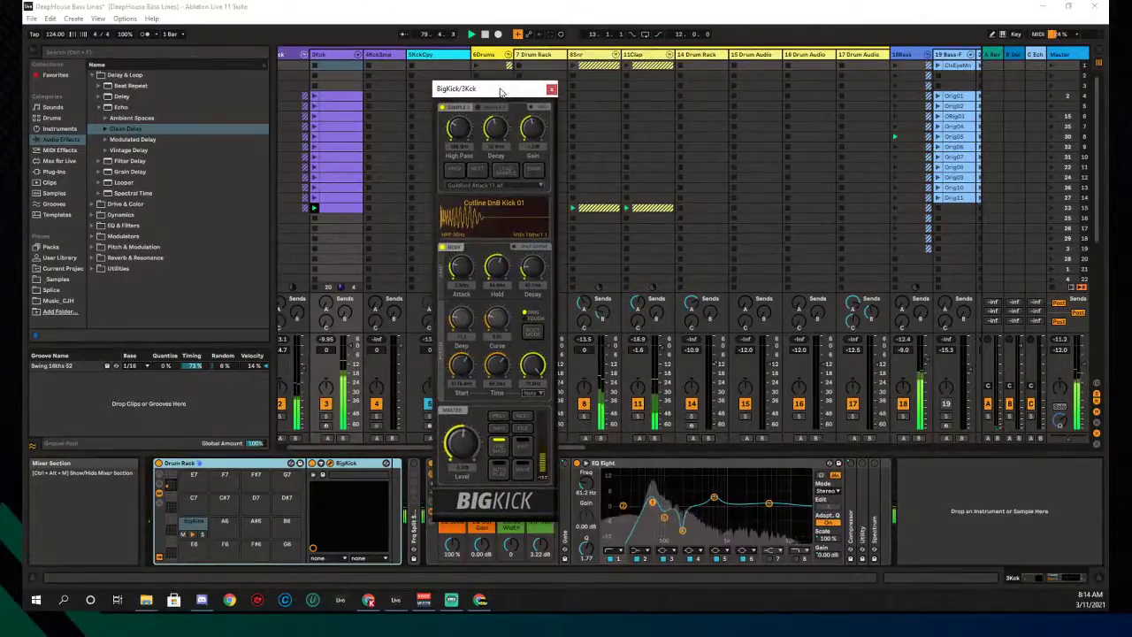
left_click_drag(531, 89, 520, 63)
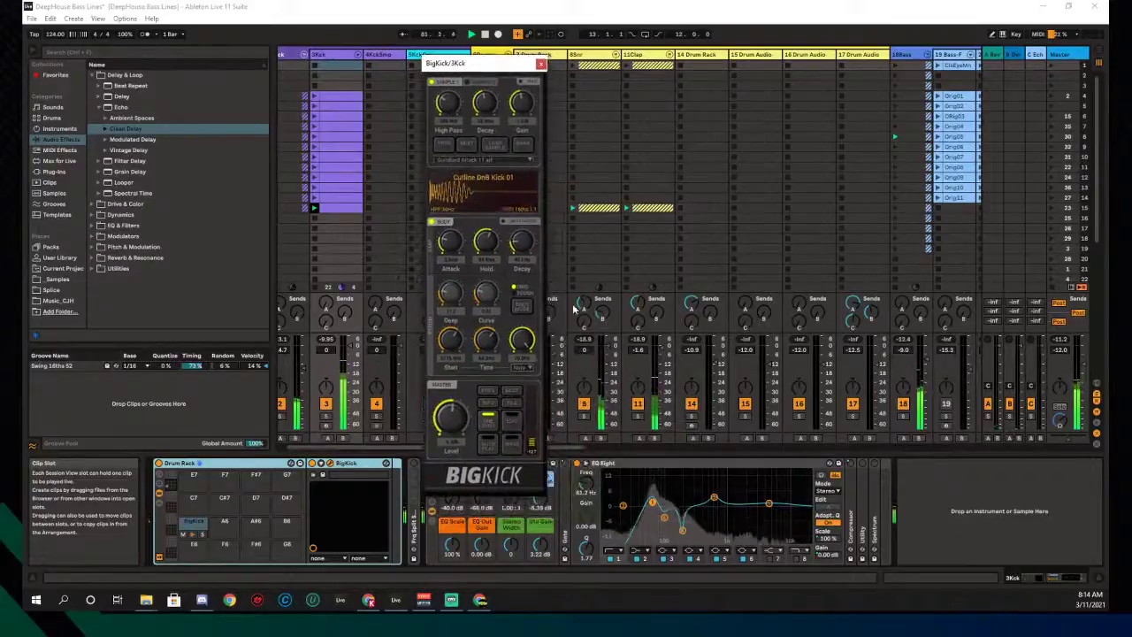
left_click(600, 444)
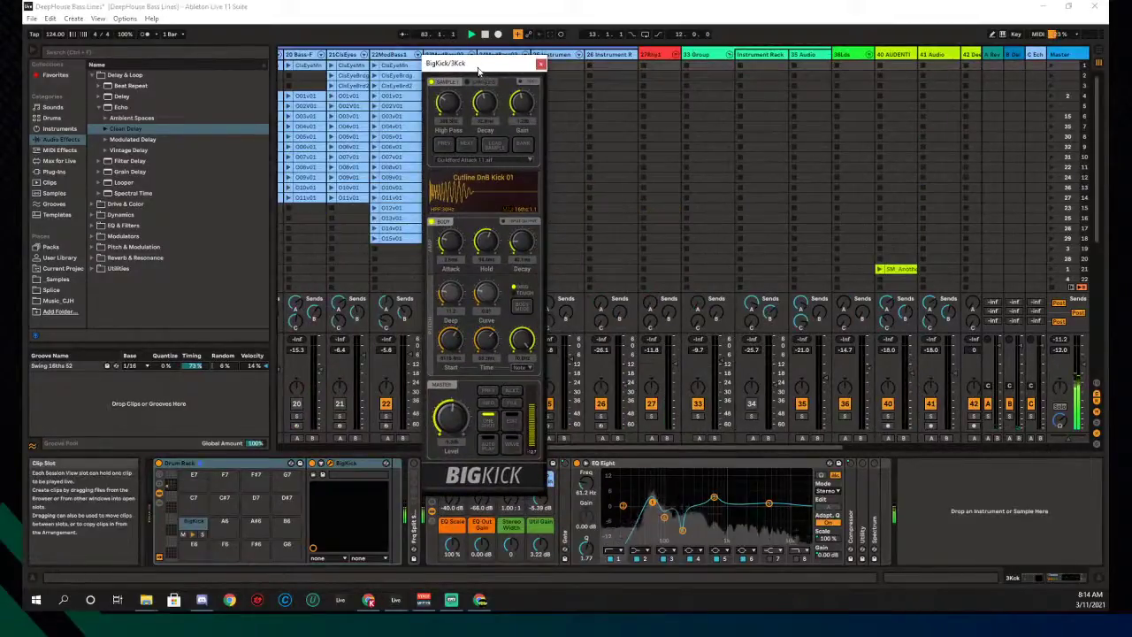
left_click_drag(483, 64, 804, 68)
left_click(504, 55)
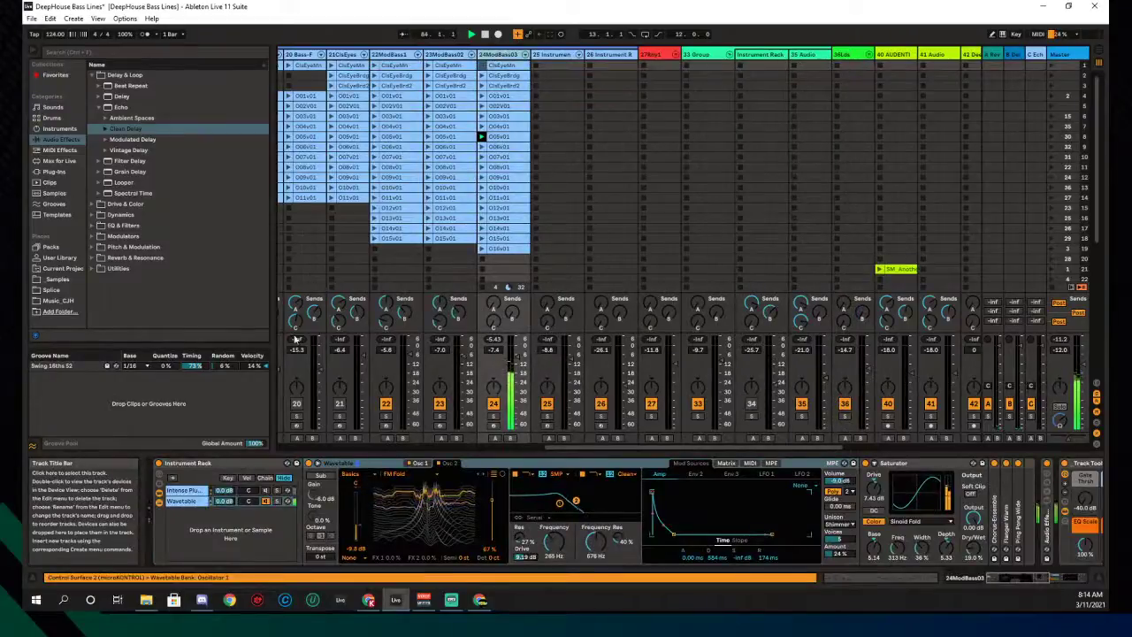
scroll(324, 482, "down", 3)
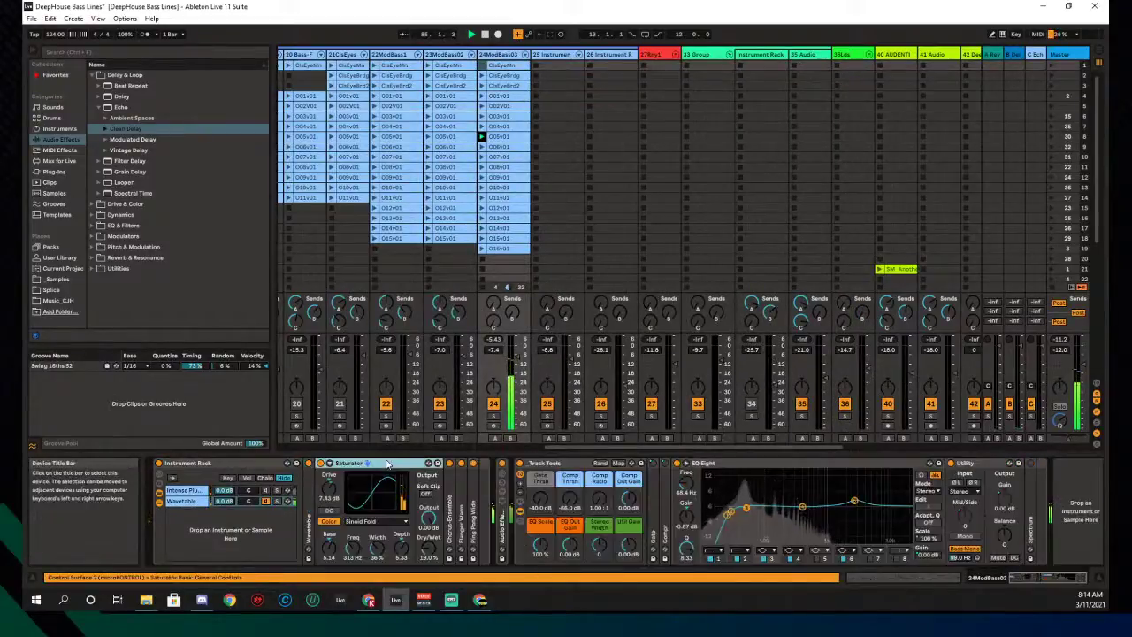
double_click(340, 462)
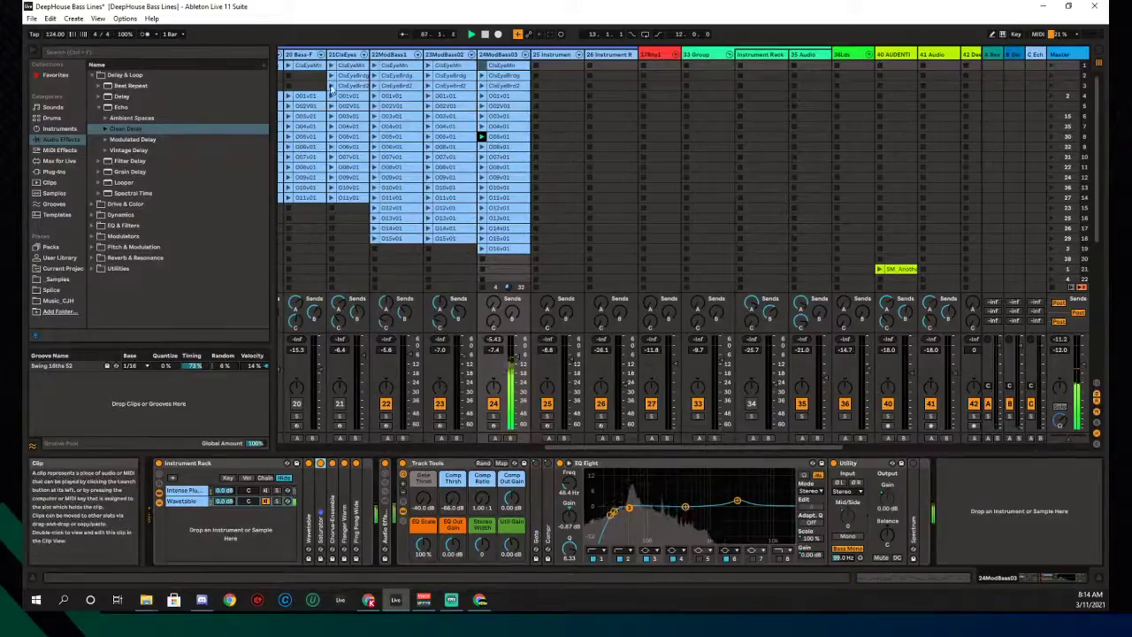
Audition BigKick's presets on track 3Kick against the playing loop, ending on the "dave angel 02" kick
left_click(457, 446)
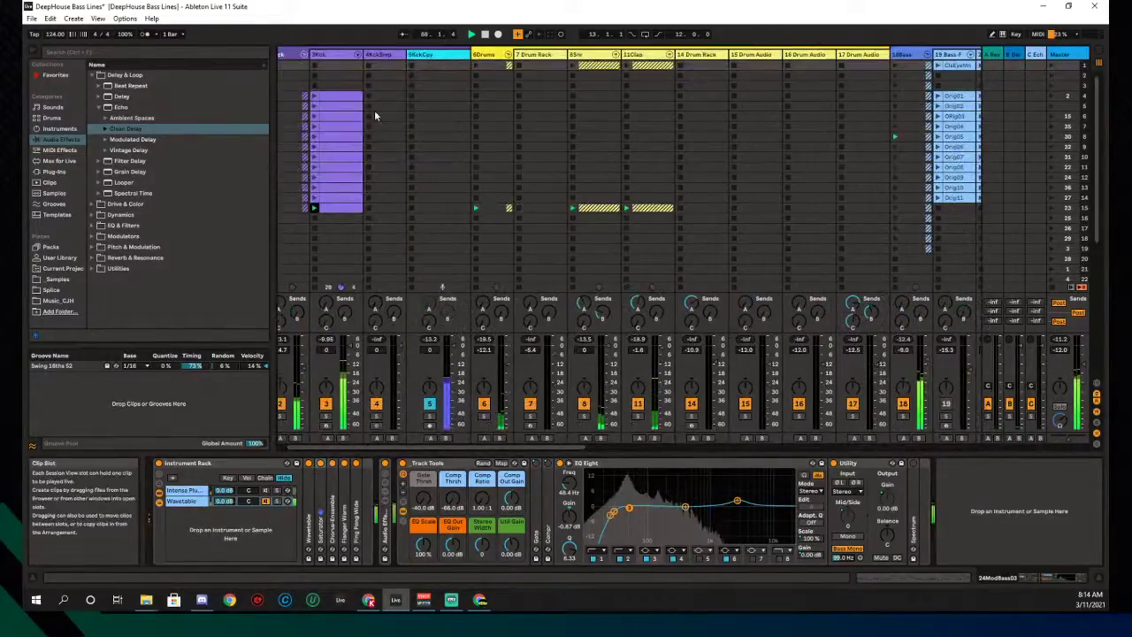
left_click(332, 54)
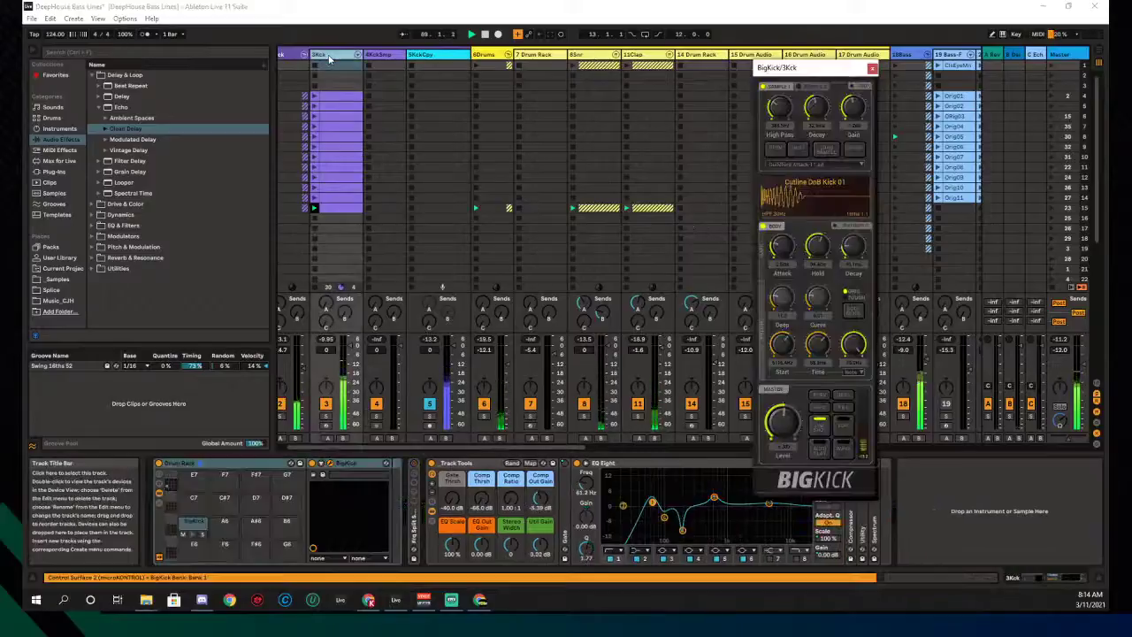
left_click_drag(795, 67, 556, 46)
left_click(601, 375)
left_click(602, 378)
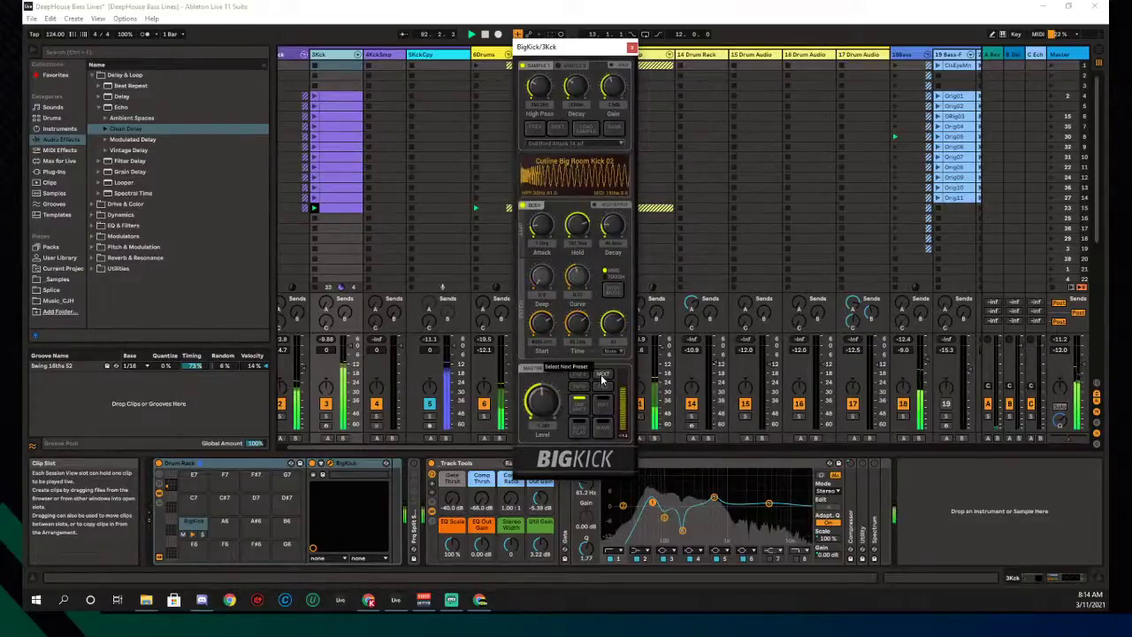
left_click(602, 378)
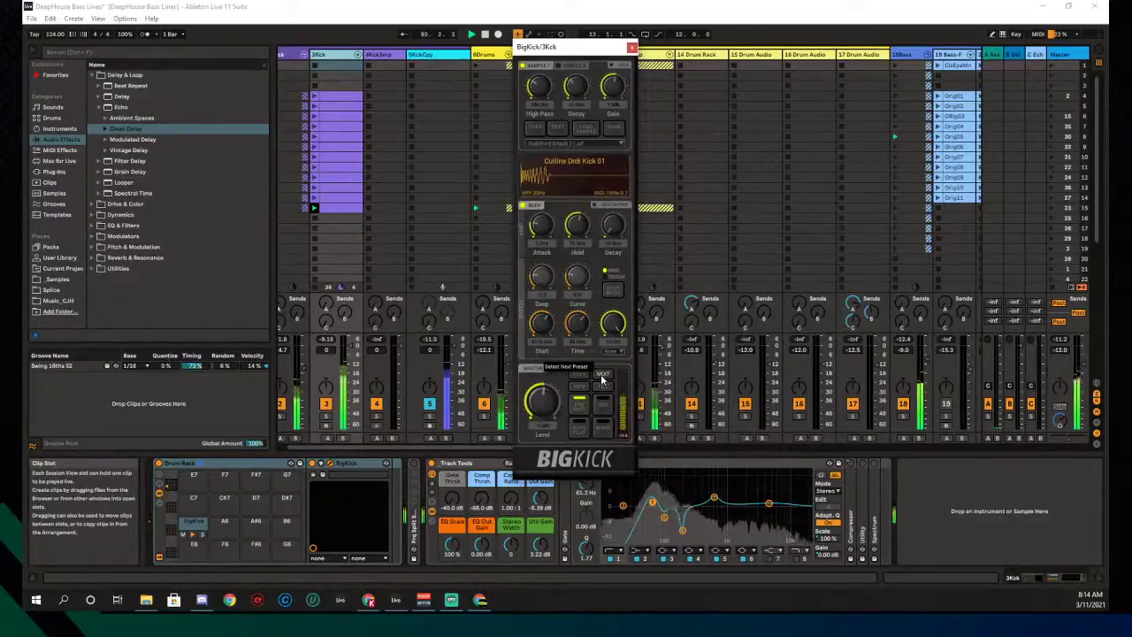
left_click(602, 377)
left_click(602, 377)
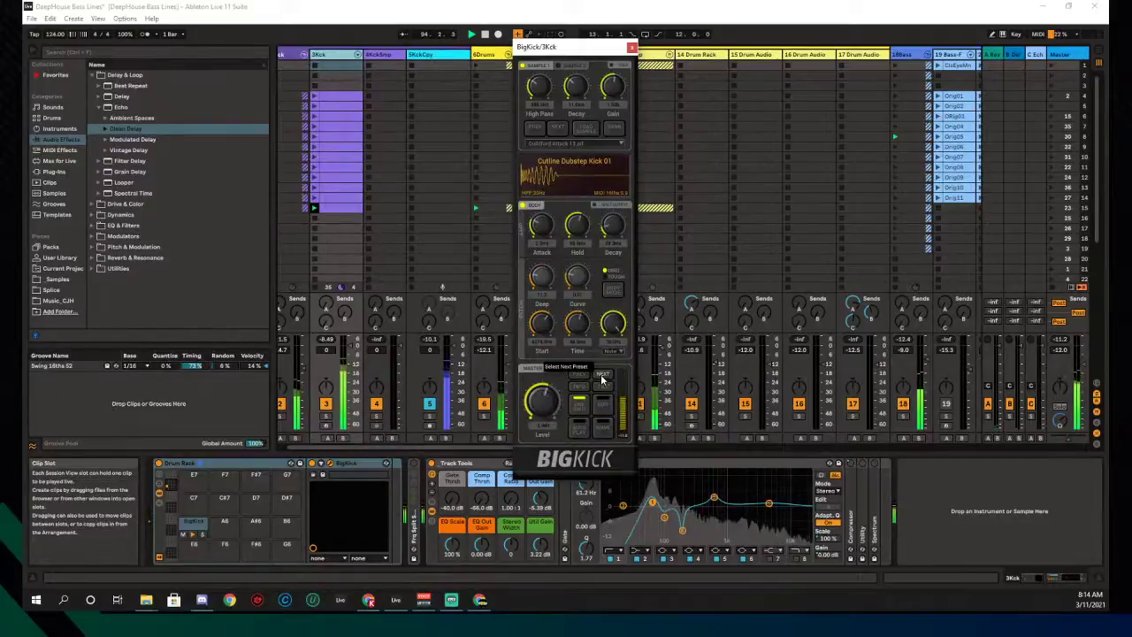
left_click(602, 378)
left_click(602, 377)
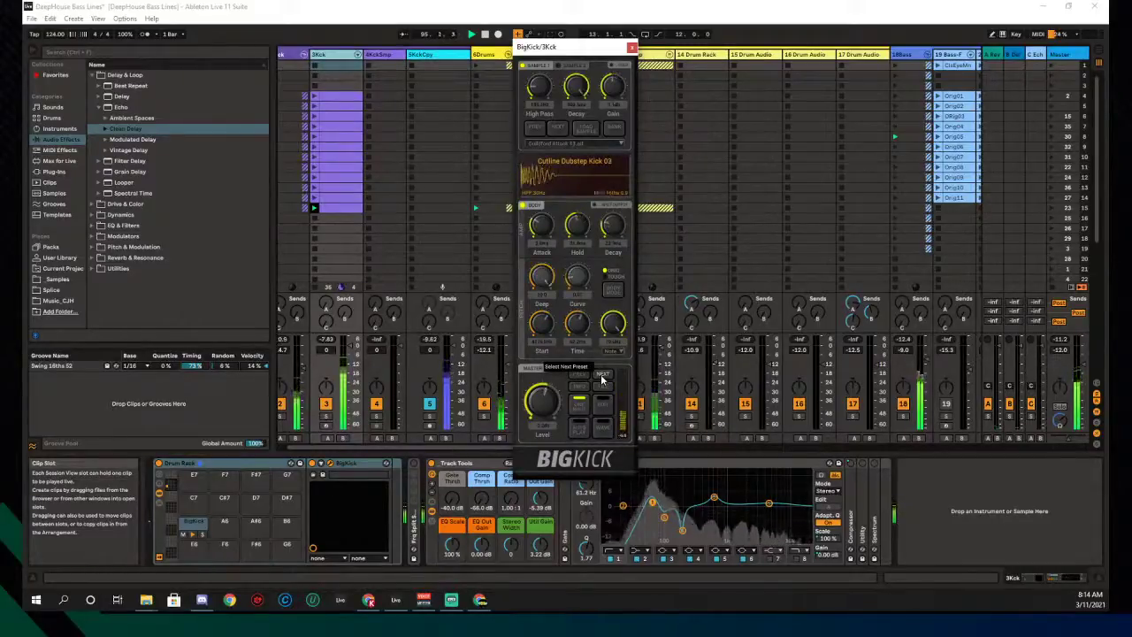
left_click(602, 378)
left_click(602, 378)
left_click(603, 377)
left_click(602, 377)
left_click(602, 378)
left_click(602, 377)
left_click(602, 377)
left_click(602, 378)
left_click(602, 377)
left_click(602, 378)
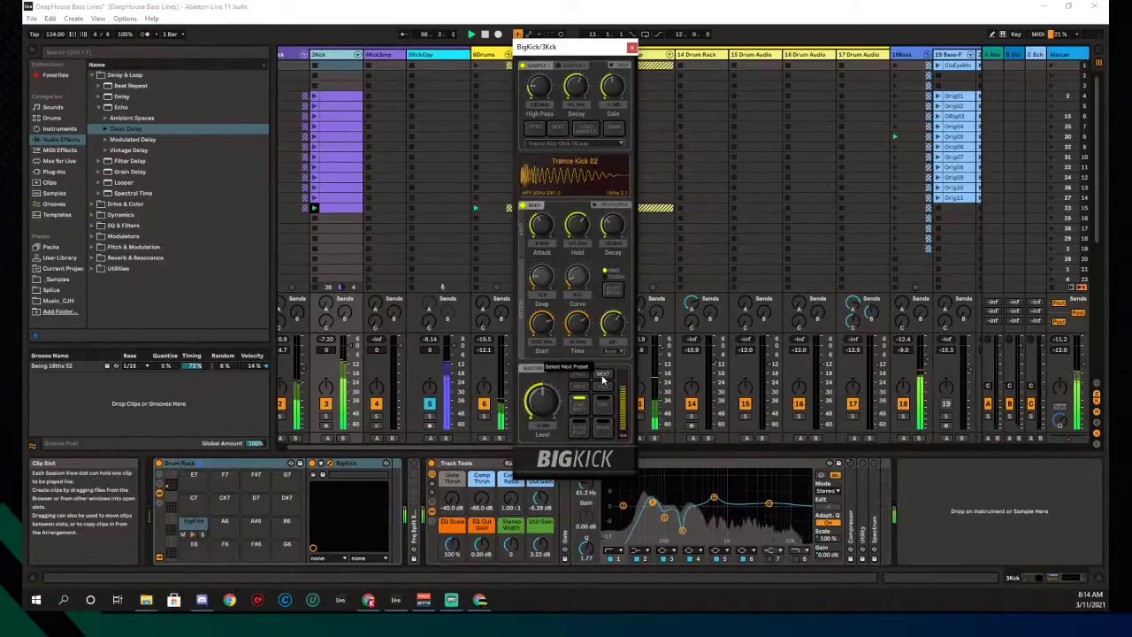
left_click(602, 378)
left_click(602, 377)
left_click(602, 377)
left_click(602, 378)
left_click(603, 377)
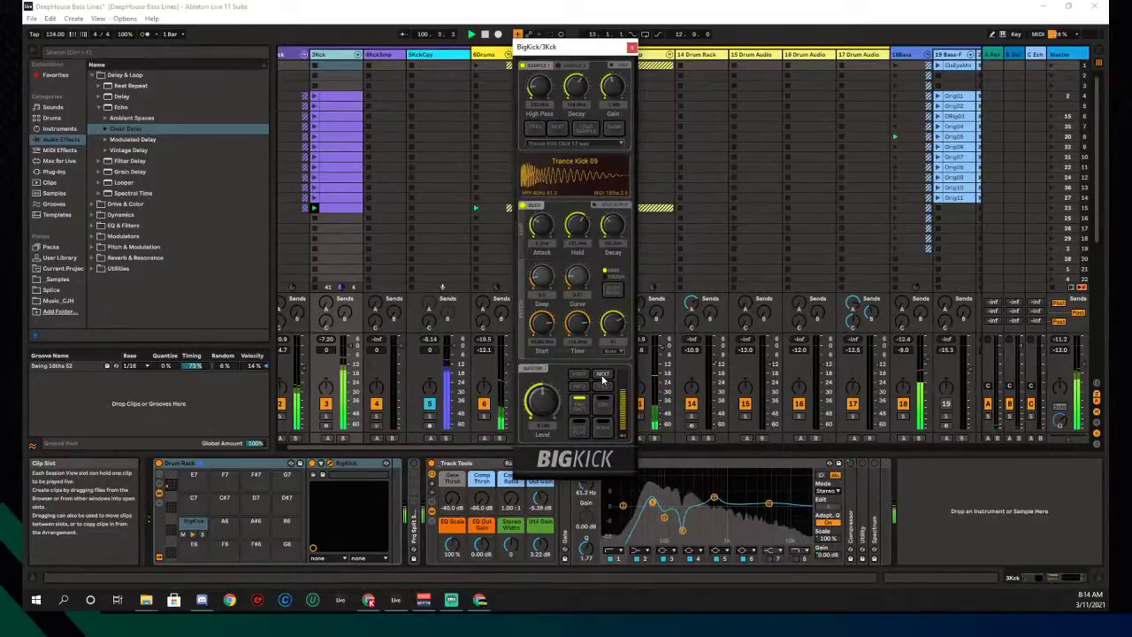
left_click(602, 377)
left_click(602, 377)
left_click(602, 377)
left_click(602, 377)
left_click(603, 377)
left_click(602, 378)
left_click(602, 377)
left_click(602, 378)
left_click(602, 377)
left_click(602, 377)
left_click(602, 378)
left_click(602, 377)
left_click(602, 378)
left_click(602, 378)
left_click(602, 377)
left_click(602, 378)
left_click(602, 378)
left_click(602, 378)
left_click(602, 378)
left_click(602, 377)
left_click(581, 376)
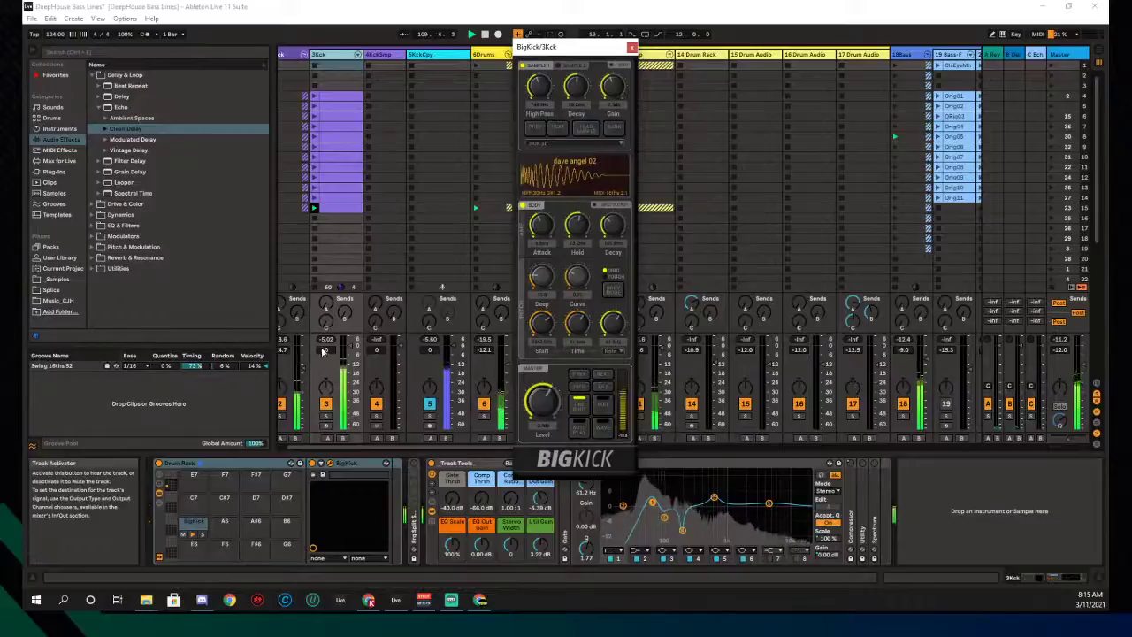
With the BigKick window out of the way, set the 18Bass group's volume to -14.4 dB and the 2Kick group's to -10.0 dB
left_click(803, 416)
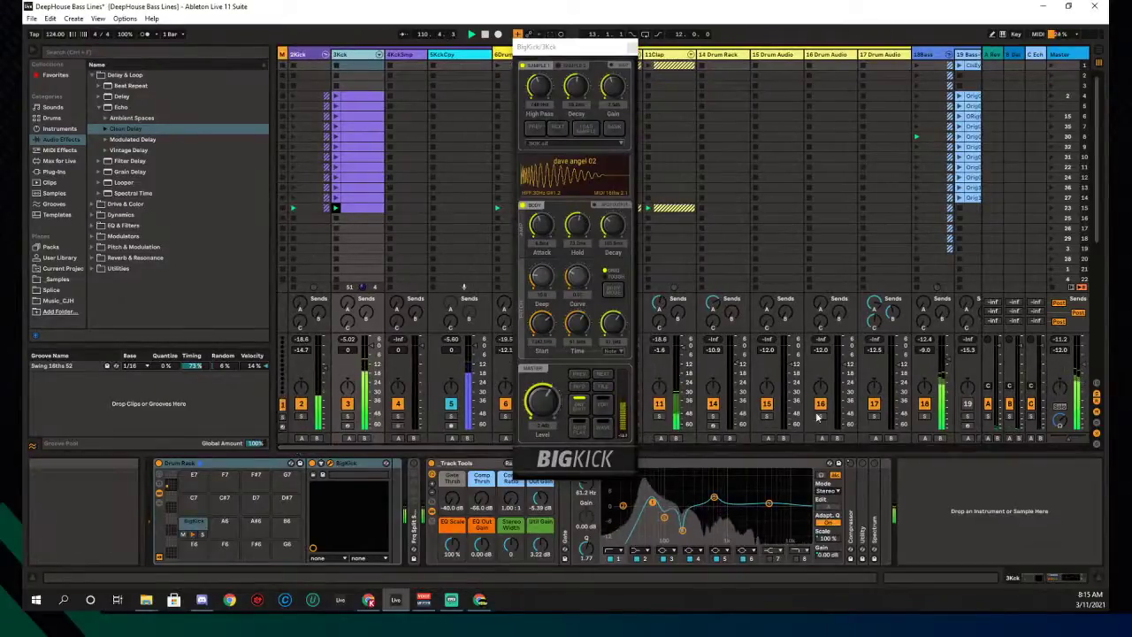
left_click_drag(574, 46, 398, 44)
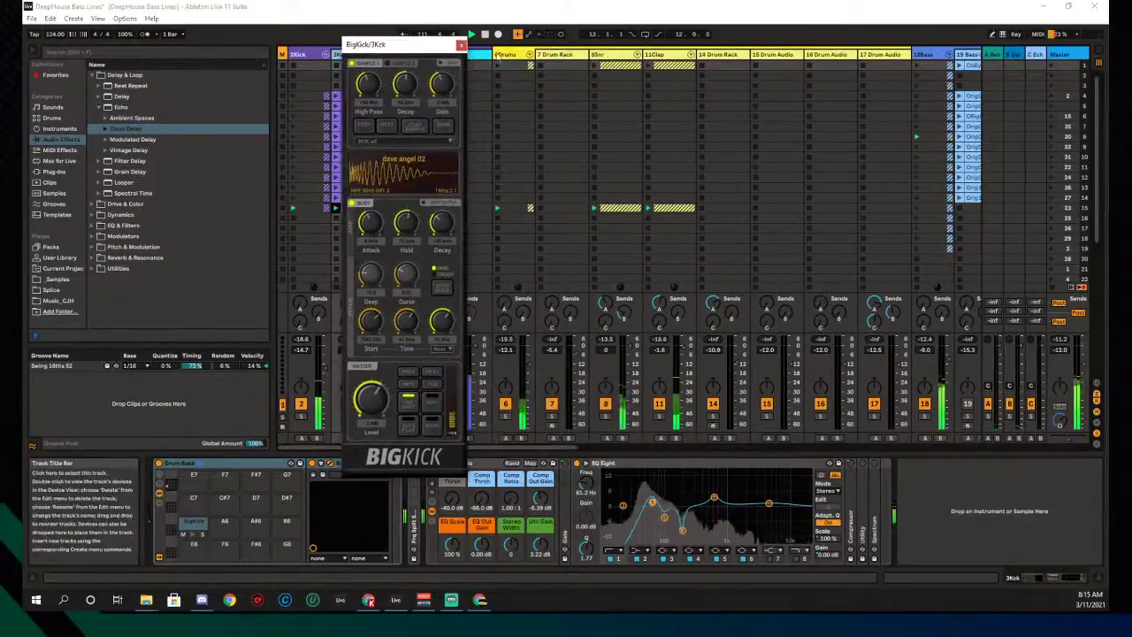
scroll(552, 187, "right", 5)
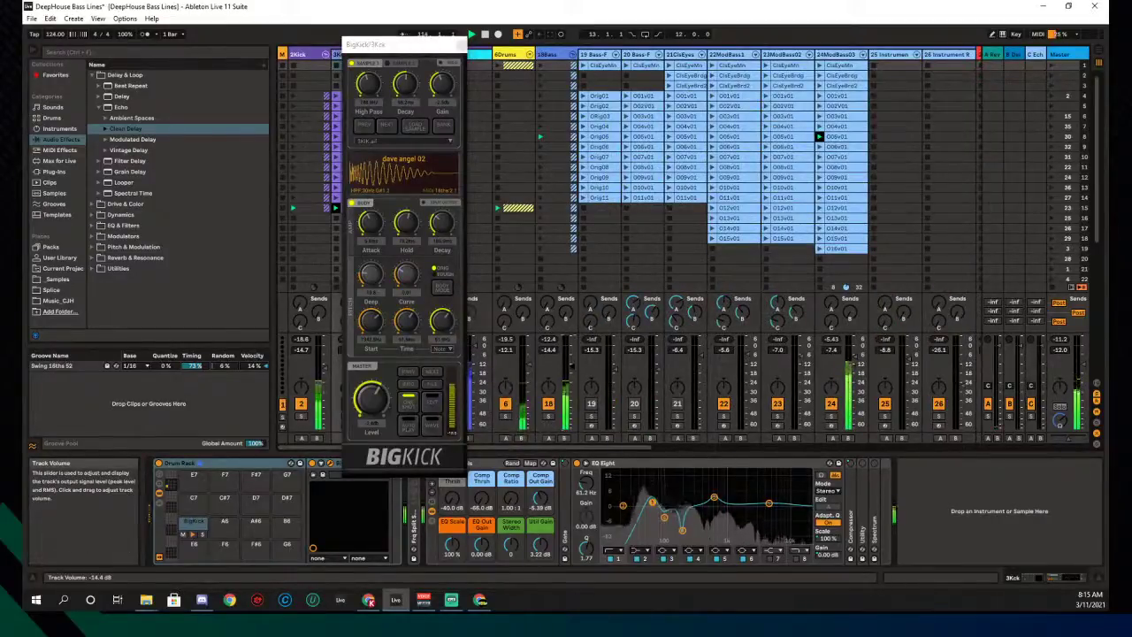
left_click_drag(566, 400, 566, 403)
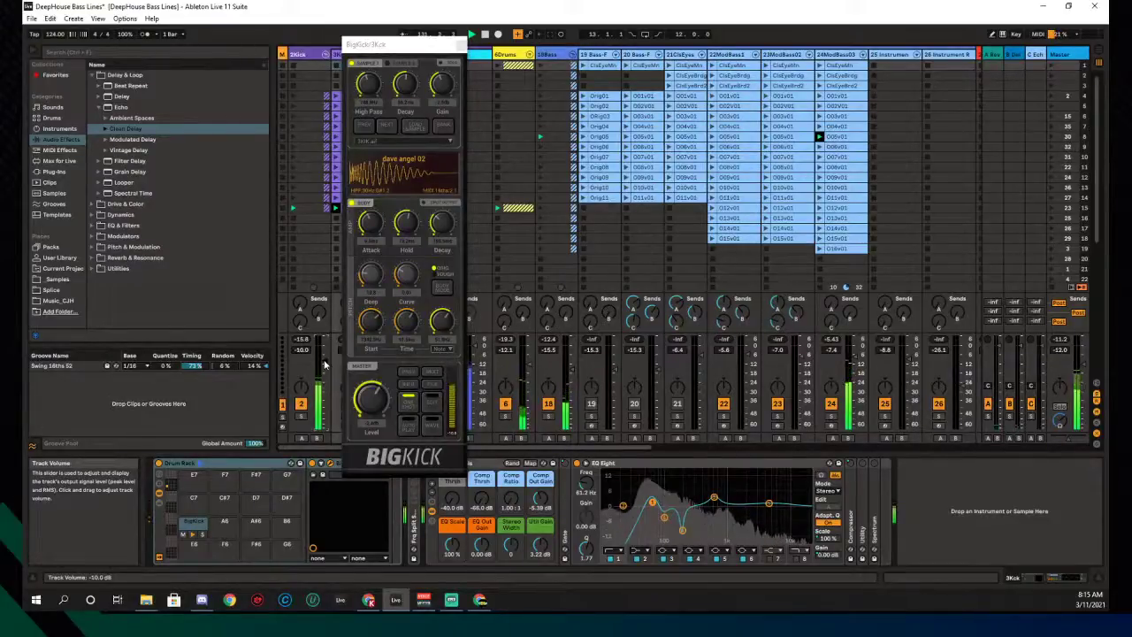
Solo the 2Kick and 18Bass groups to check the kick against the bass, and close the BigKick window
left_click(433, 226)
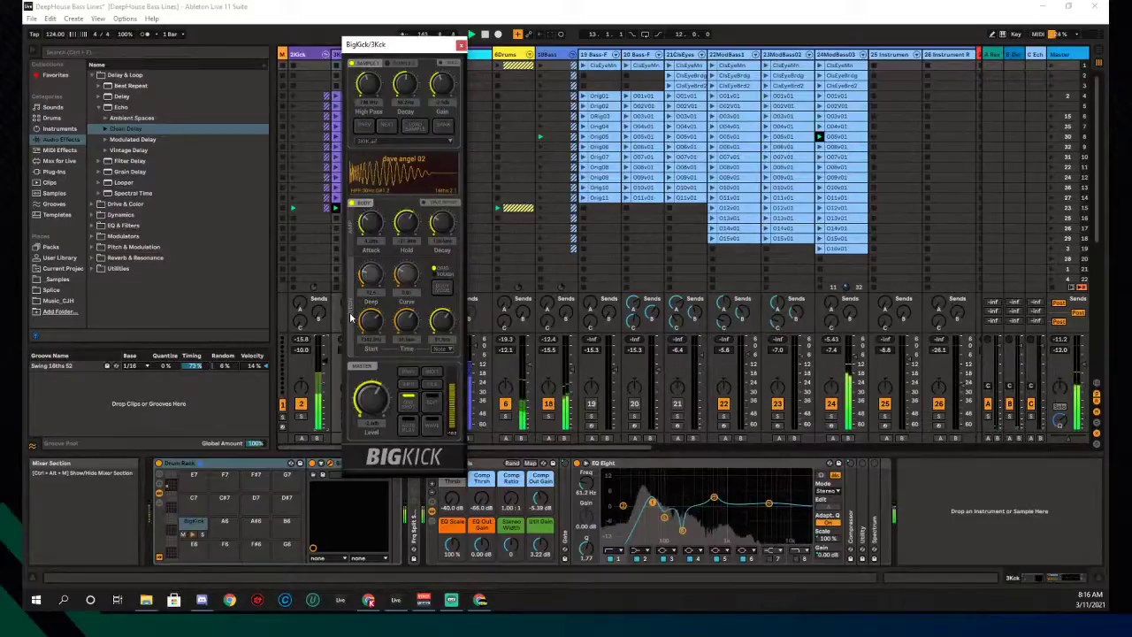
left_click(303, 419)
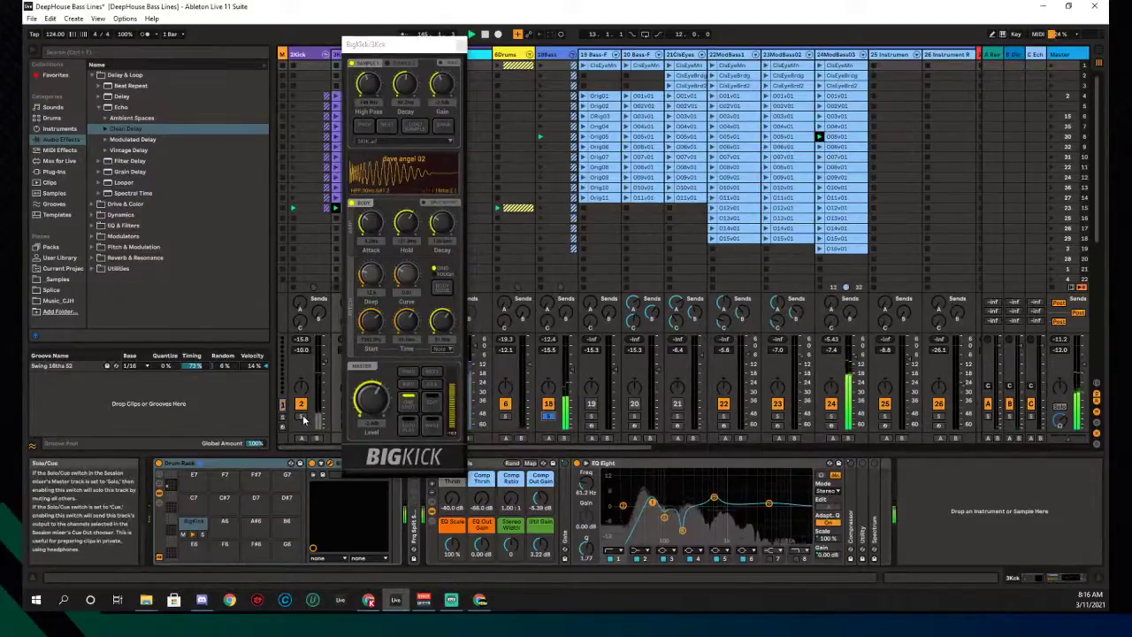
left_click(303, 419)
left_click(549, 415)
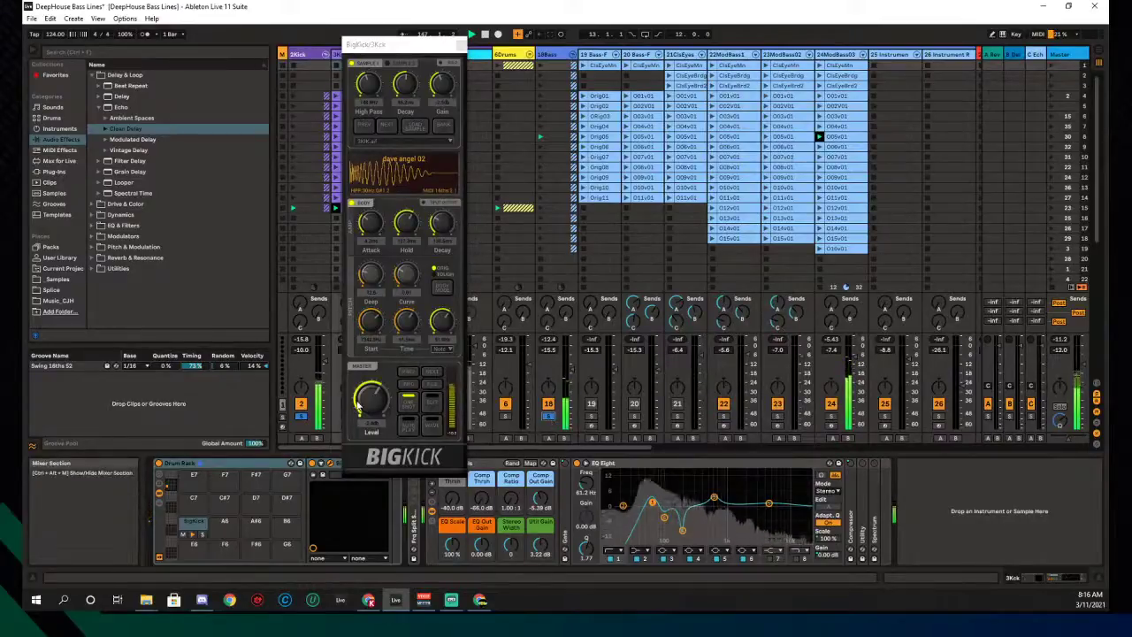
left_click(412, 223)
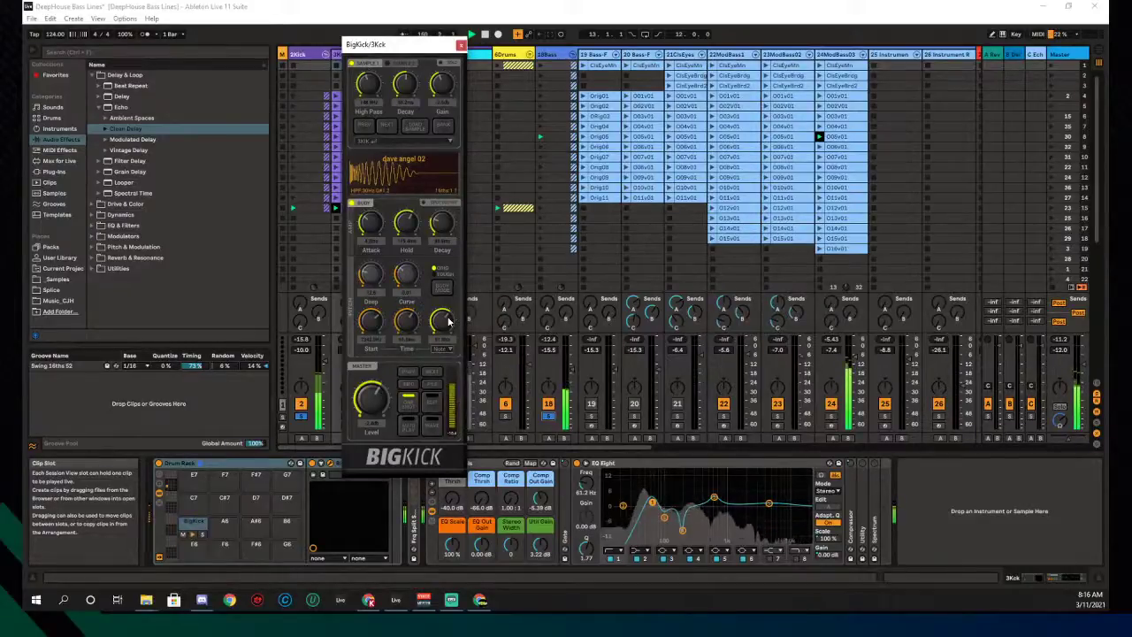
left_click(460, 45)
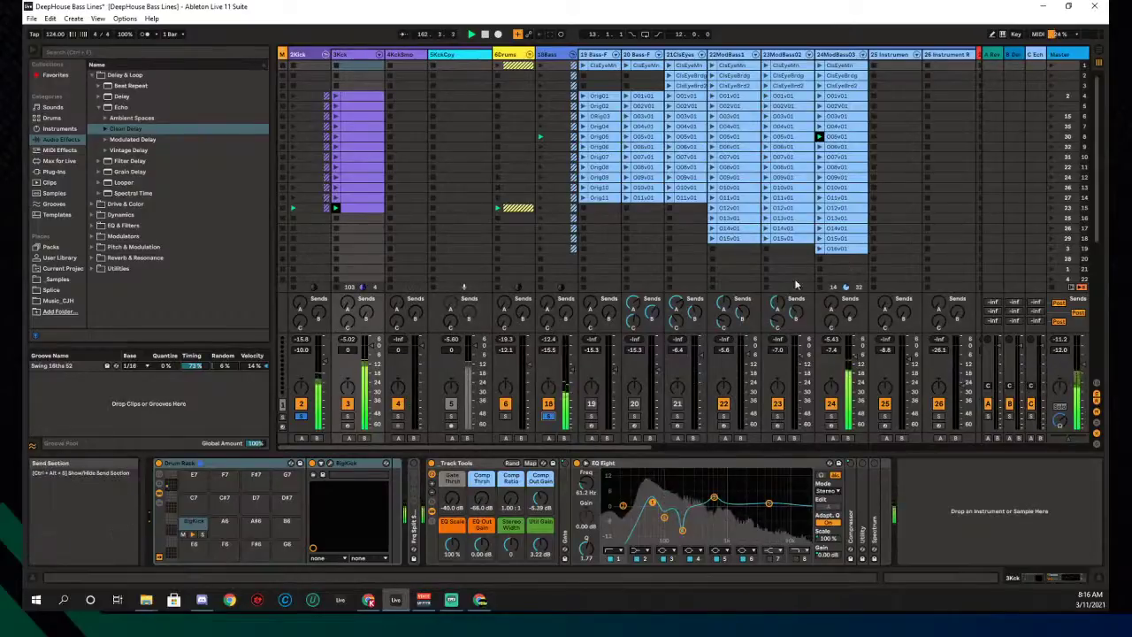
Set 3Kick to -2.7 dB and the 18Bass group to -10.7 dB, bringing the 5Kick track and unsoloed groups back into the mix
left_click_drag(372, 352, 371, 365)
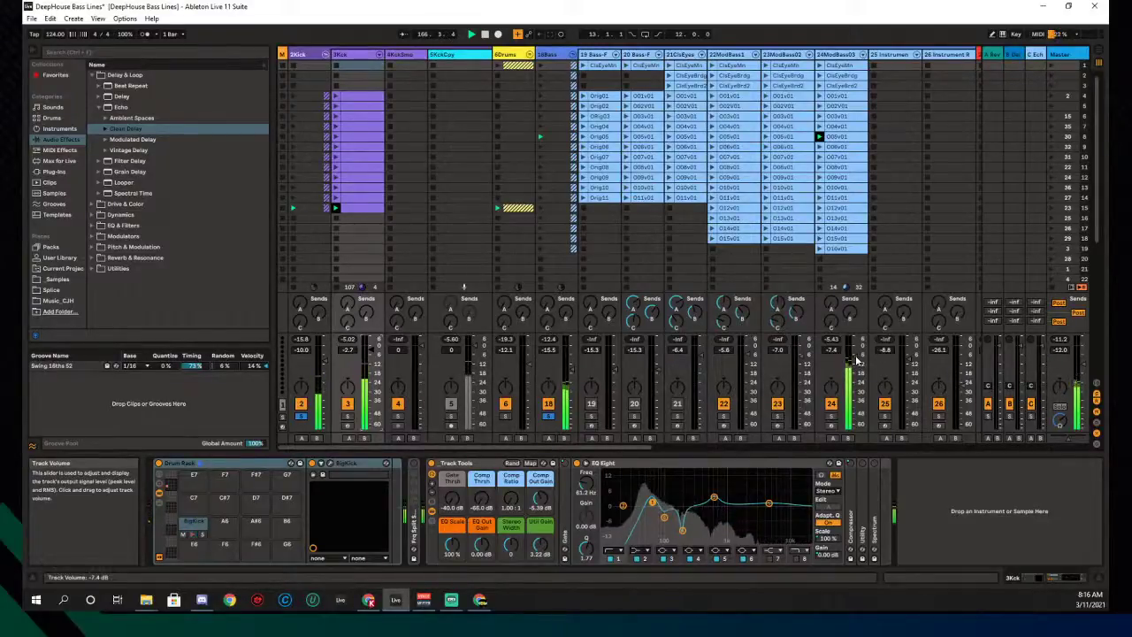
left_click_drag(569, 382, 569, 375)
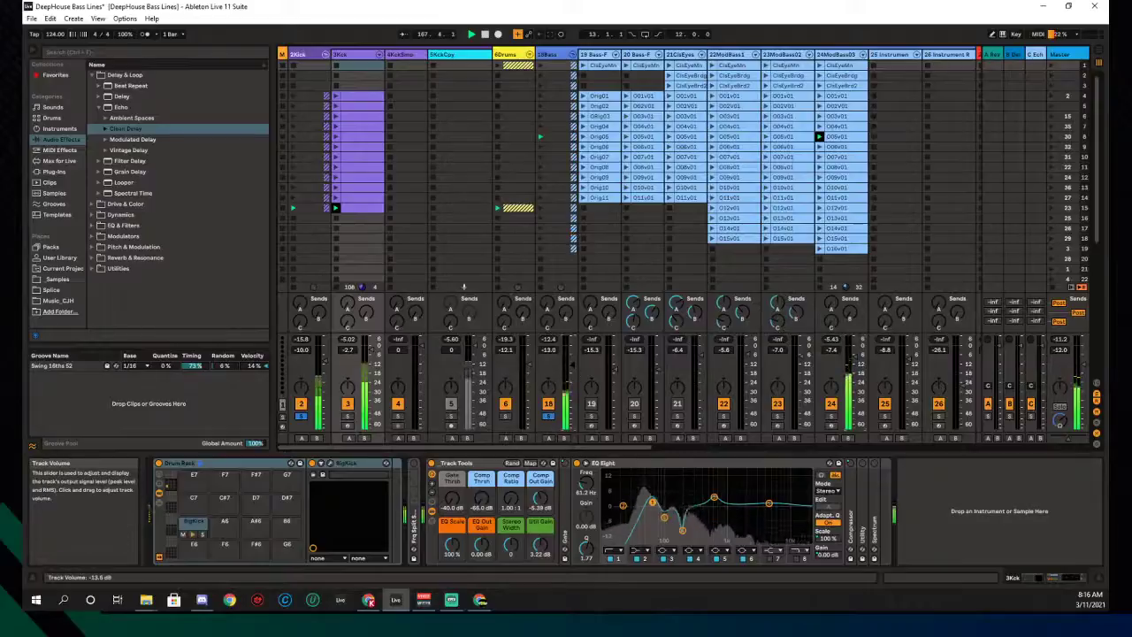
left_click(450, 403)
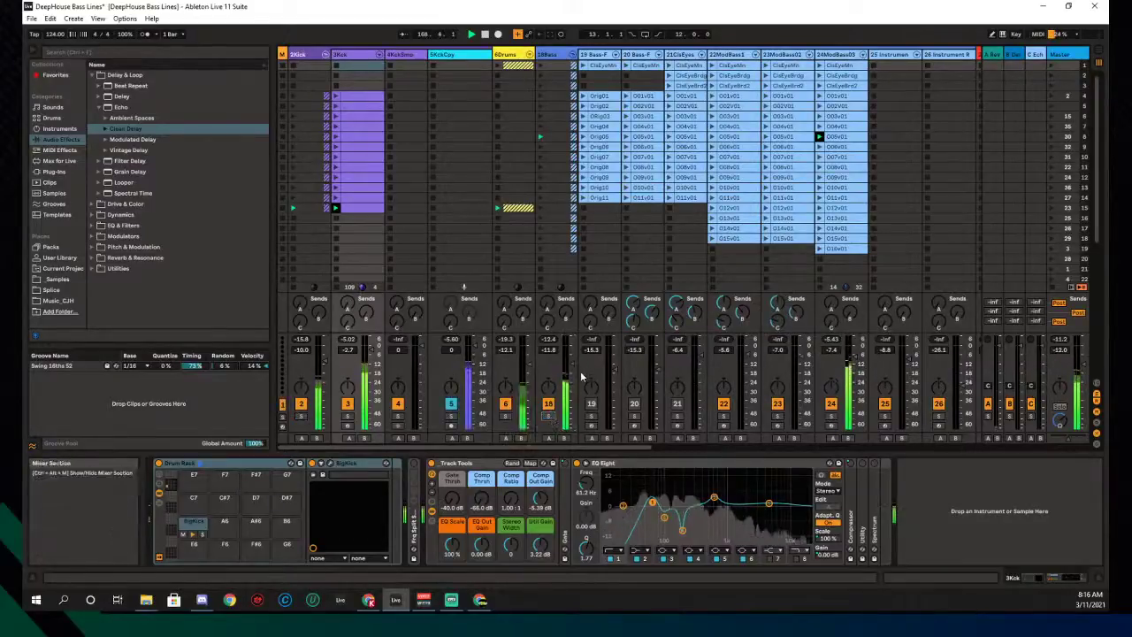
left_click_drag(570, 360, 571, 352)
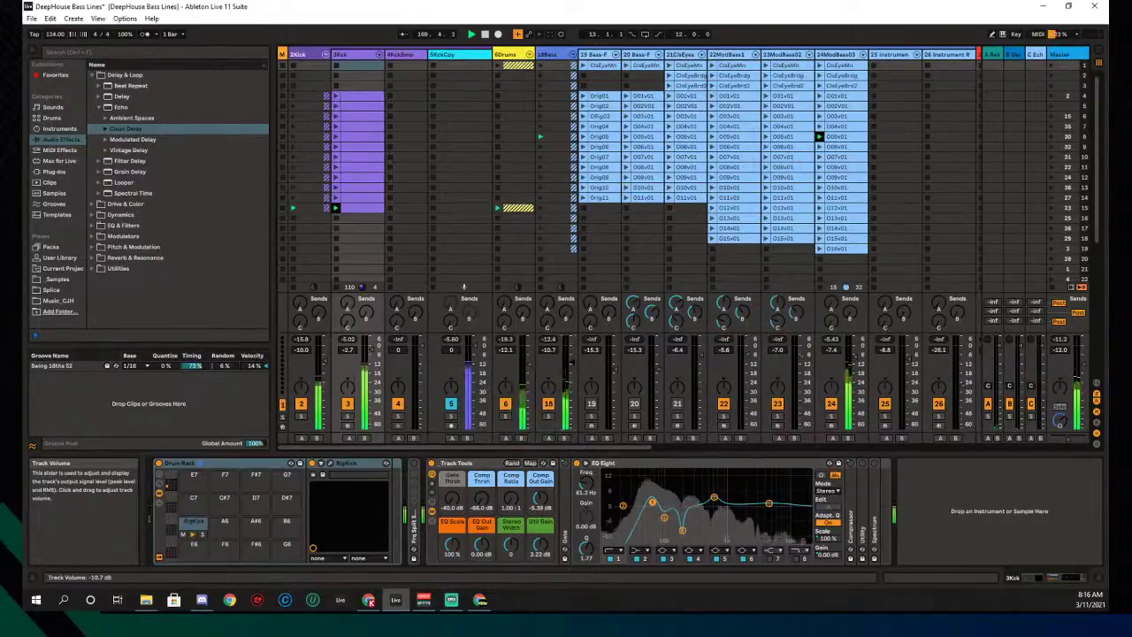
Launch clip O08v01 on 24ModBass03, check the low bands of the track's EQ Eight, and collapse that device
left_click(819, 239)
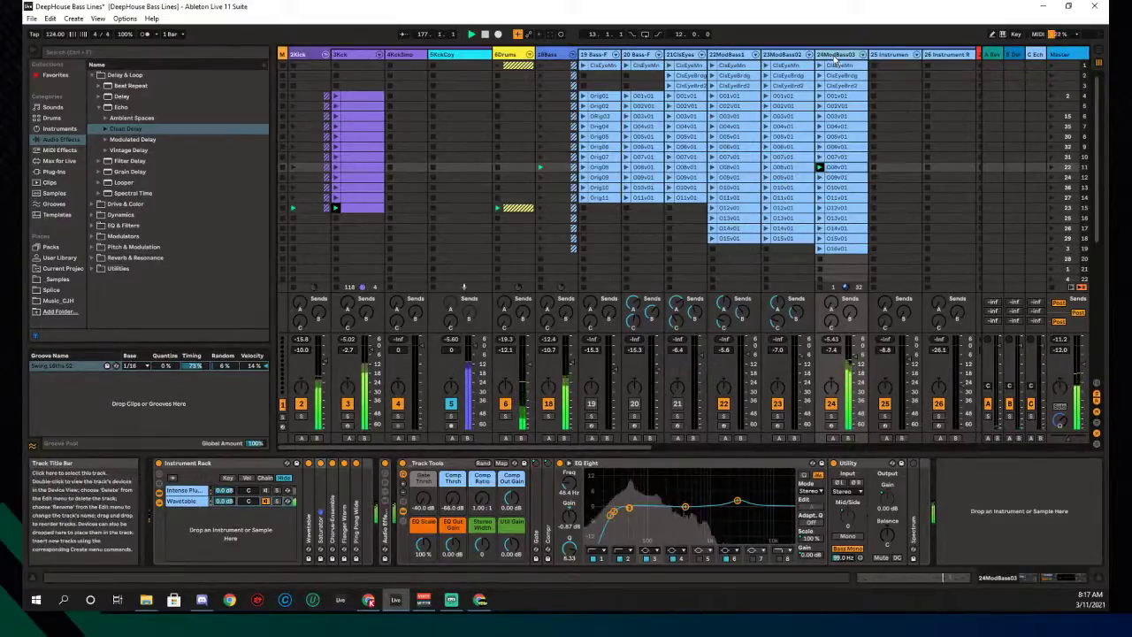
left_click(656, 467)
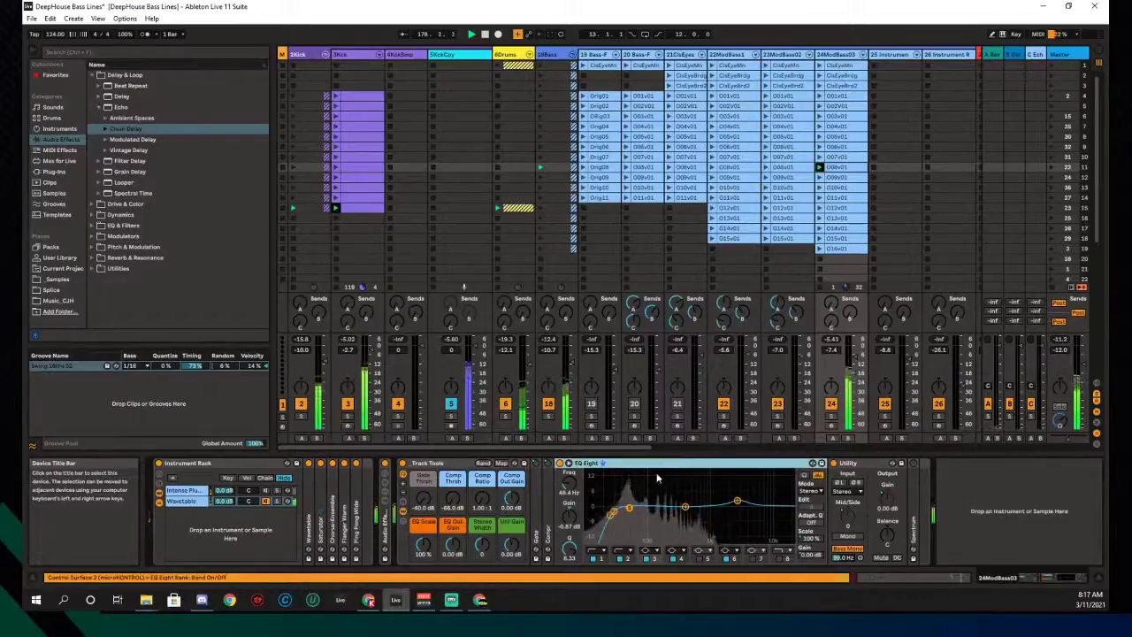
left_click(613, 513)
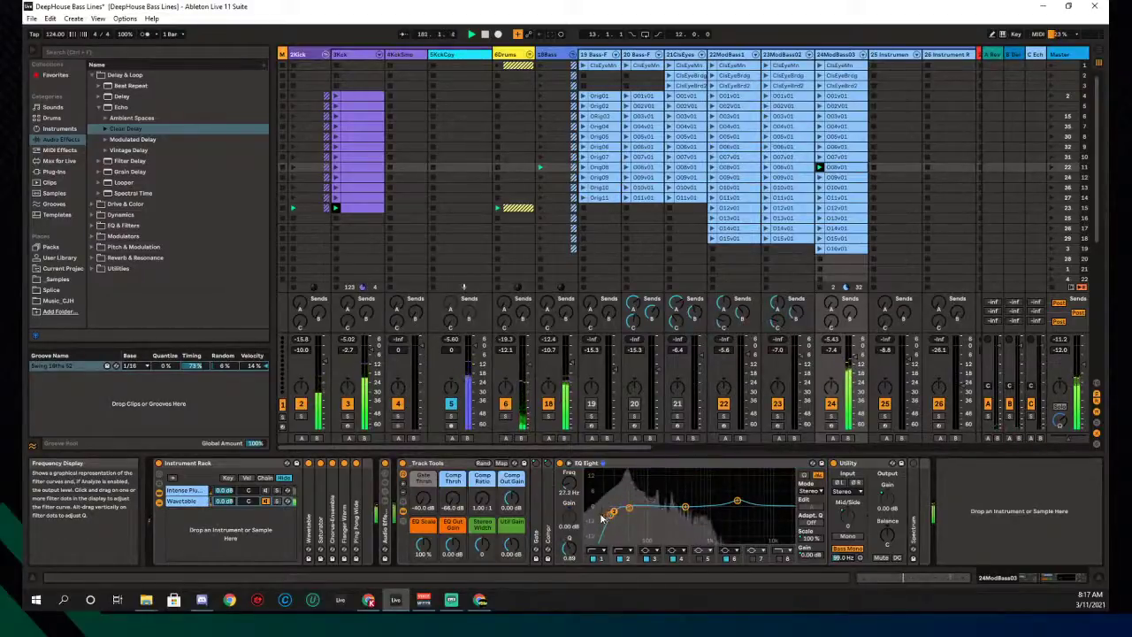
double_click(588, 463)
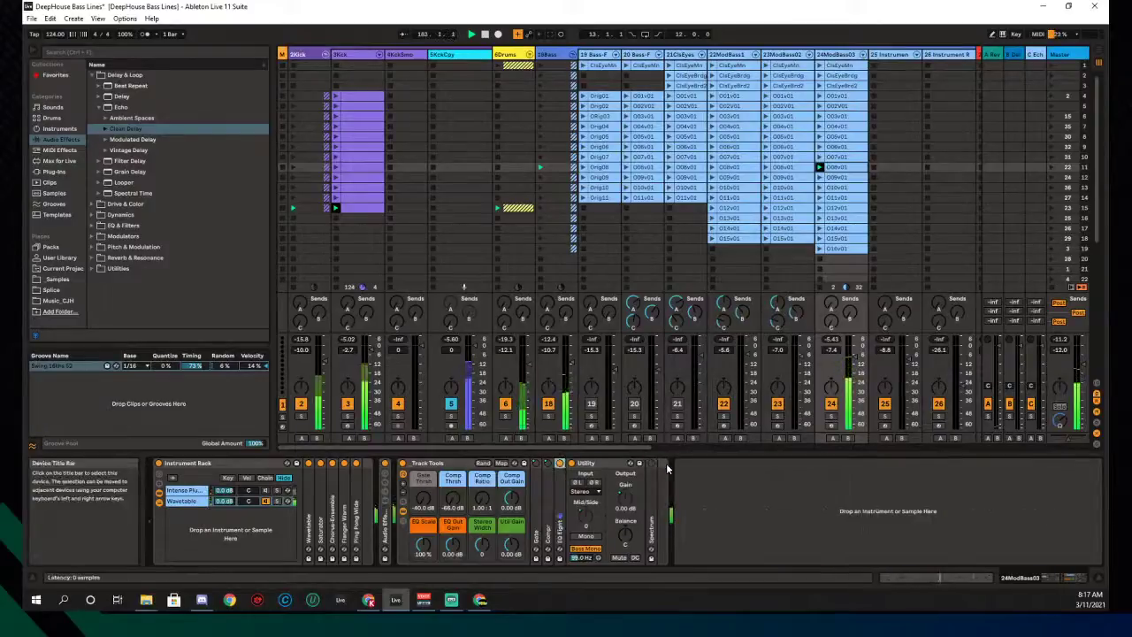
Add a Multiband Dynamics device from the Dynamics effects to 24ModBass03, directly before the Track Tools rack
left_click(99, 107)
left_click(92, 76)
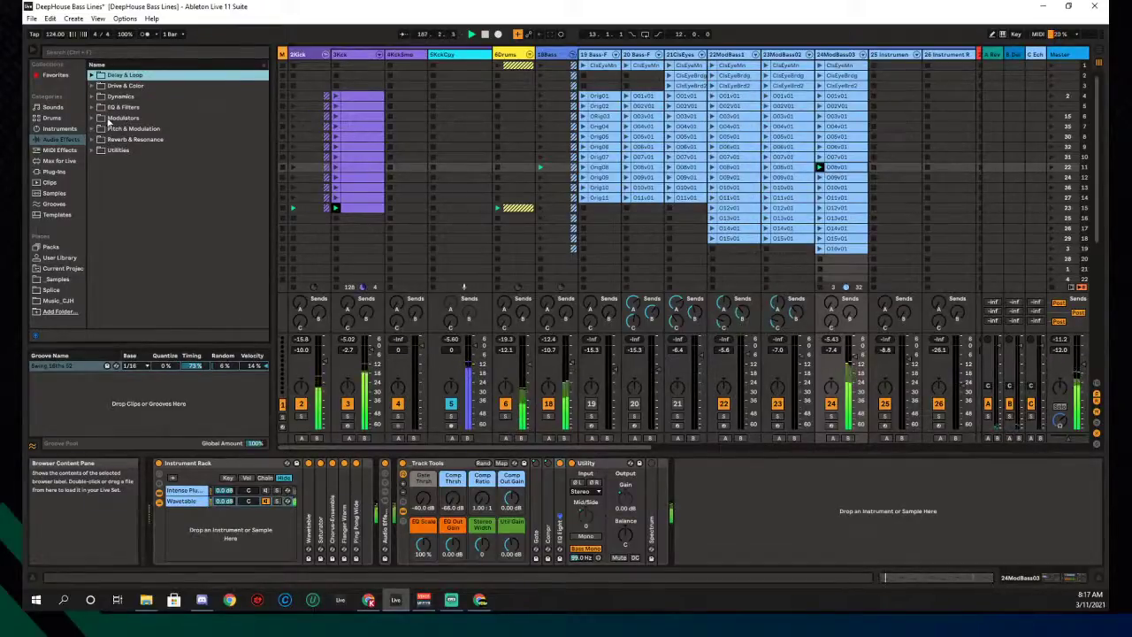
left_click(95, 97)
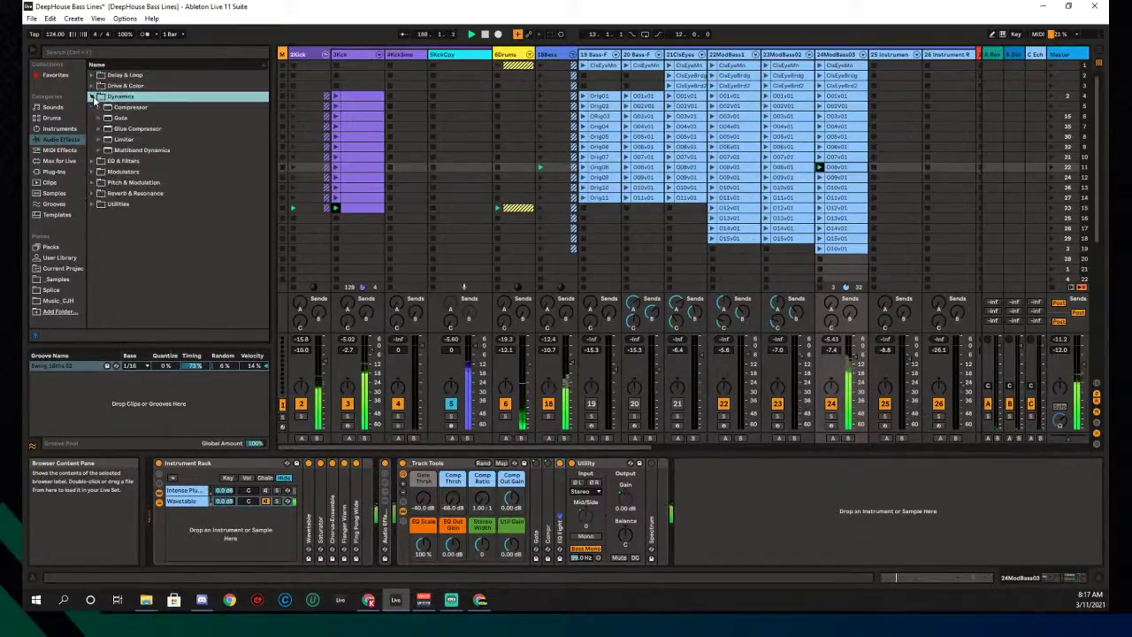
left_click(105, 151)
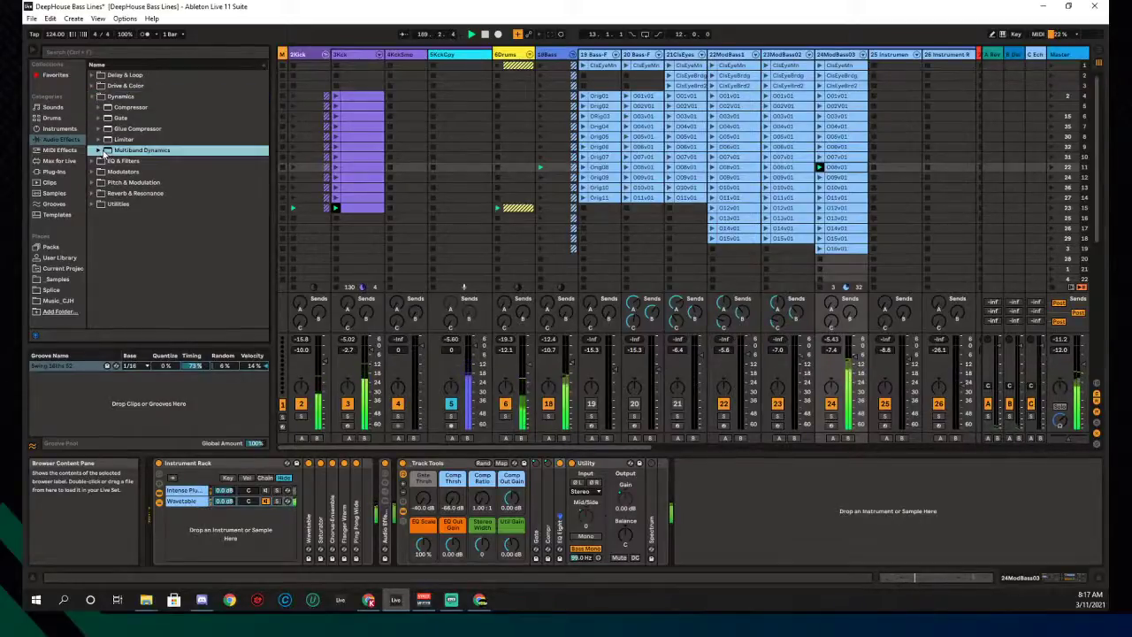
mouse_move(108, 152)
left_mouse_down()
mouse_move(652, 522)
mouse_move(380, 533)
mouse_move(396, 531)
left_mouse_up()
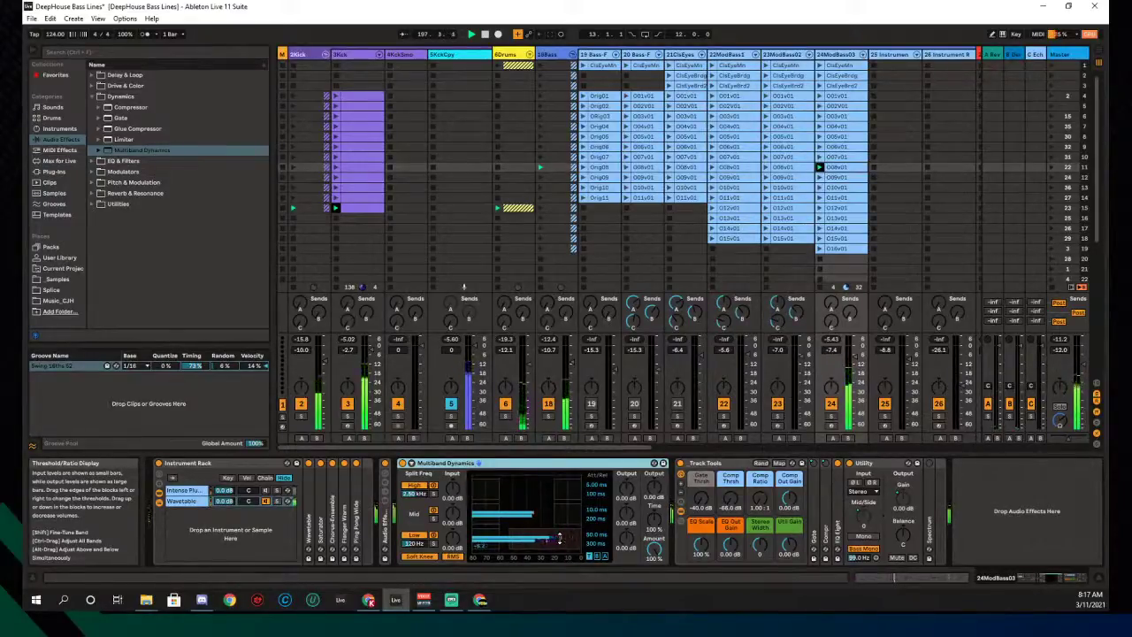
Set the Multiband Dynamics low crossover to 80.0 Hz and raise the low band's output gain to 9.10 dB
left_click_drag(419, 546, 419, 566)
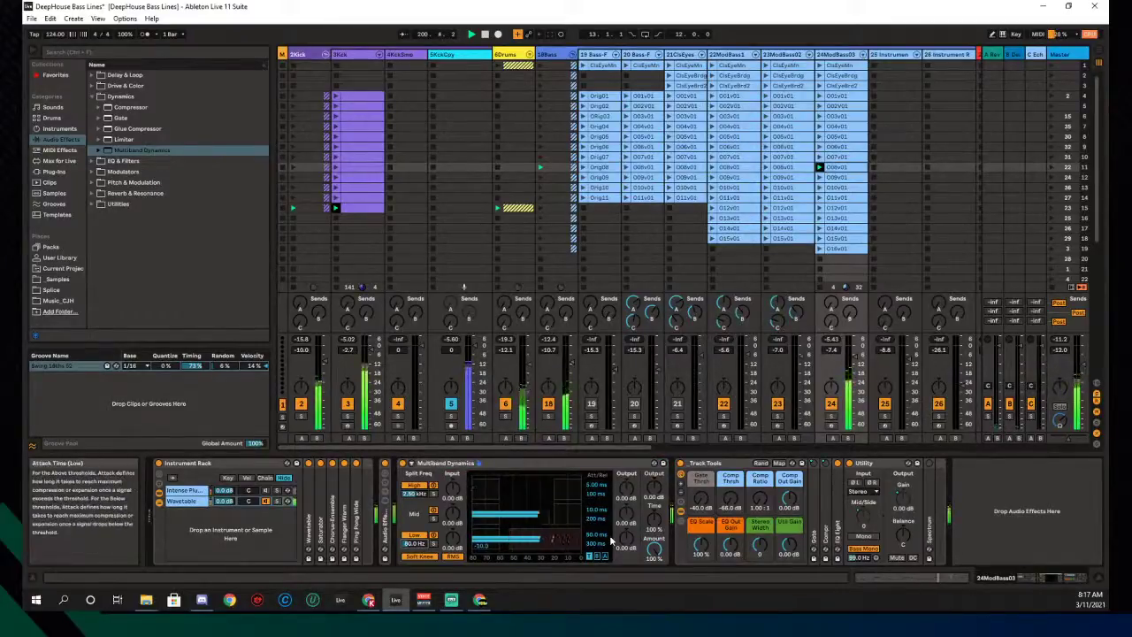
mouse_move(626, 547)
left_mouse_down()
mouse_move(626, 524)
mouse_move(626, 535)
left_mouse_up()
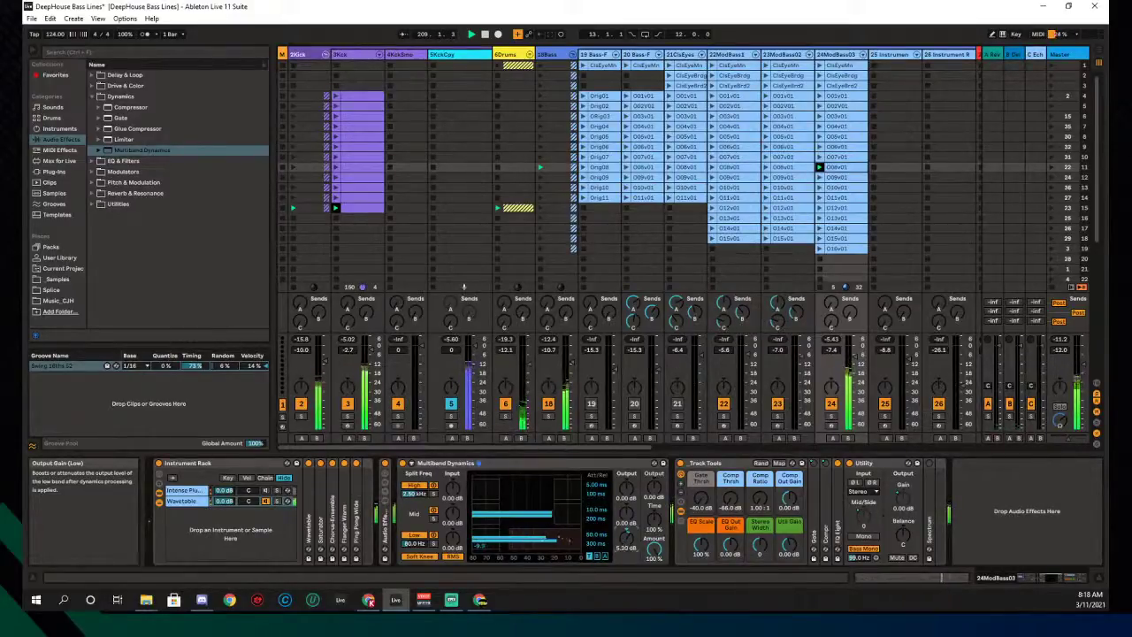
left_click_drag(625, 543, 625, 530)
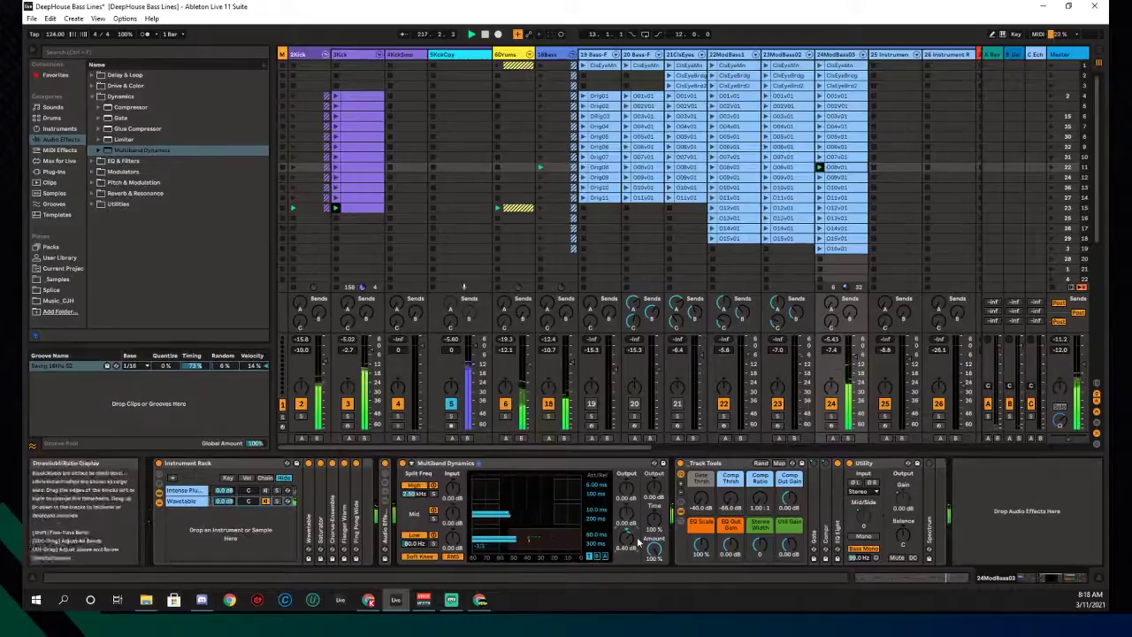
left_click_drag(627, 541, 627, 499)
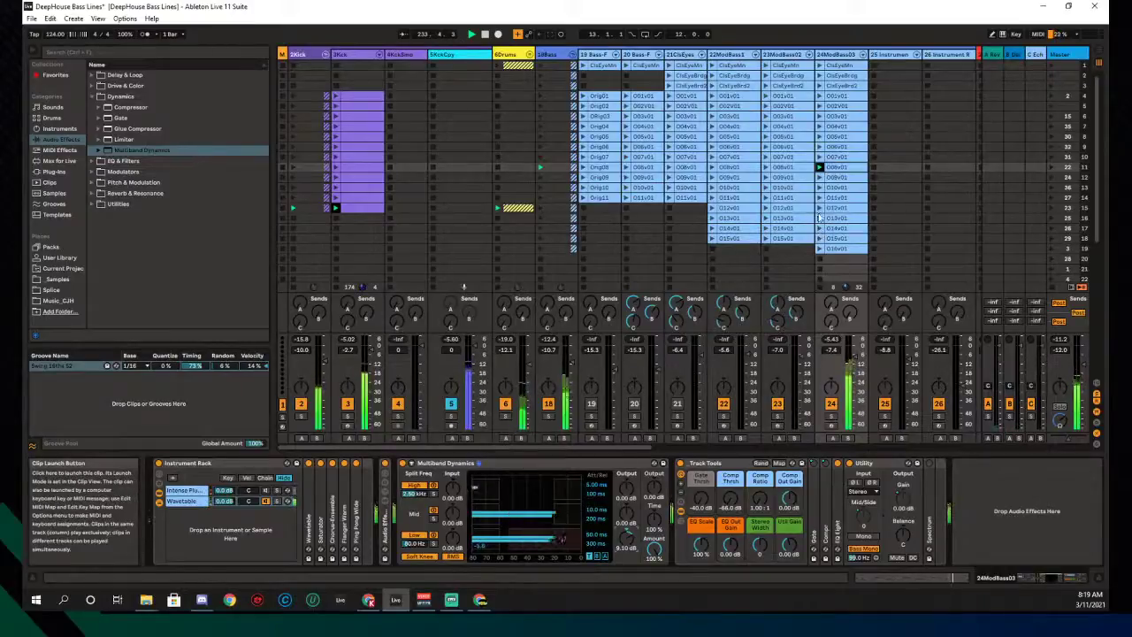
Compare clip O12v01 on 24ModBass03 and 23ModBass02, leaving only 23ModBass02 playing, and lower its Basic FM chain's volume
left_click(820, 209)
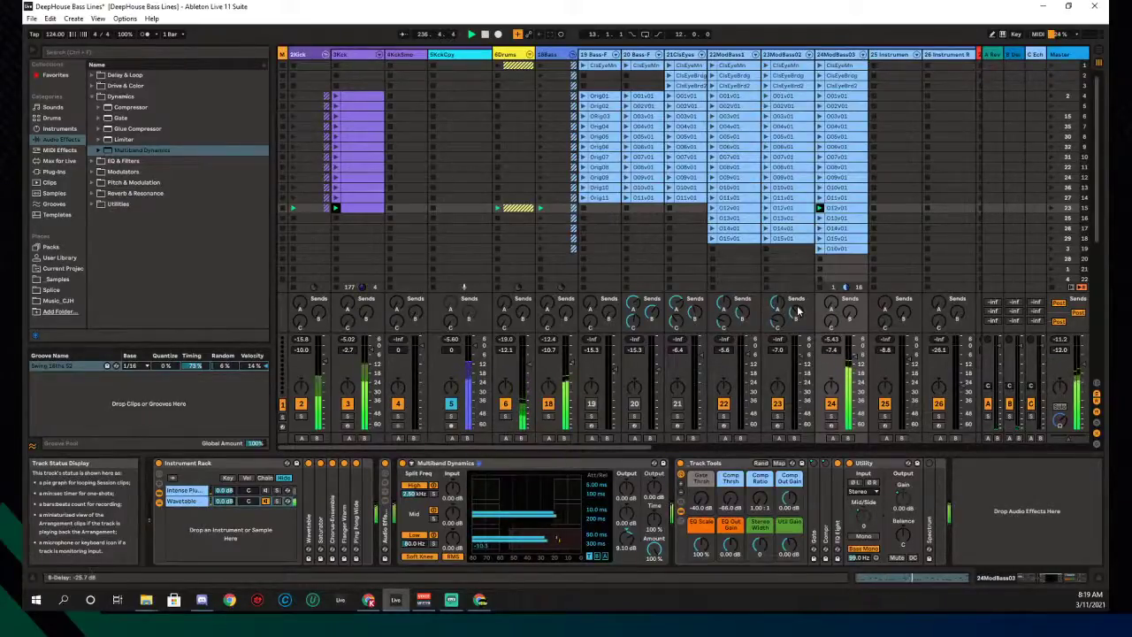
left_click(766, 209)
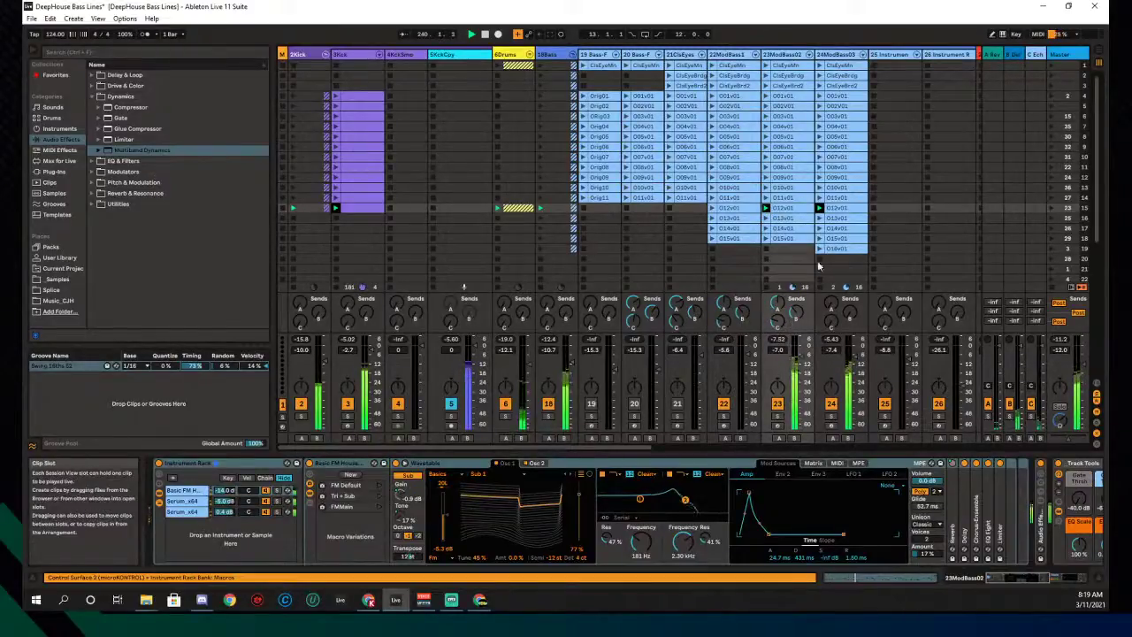
left_click(828, 294)
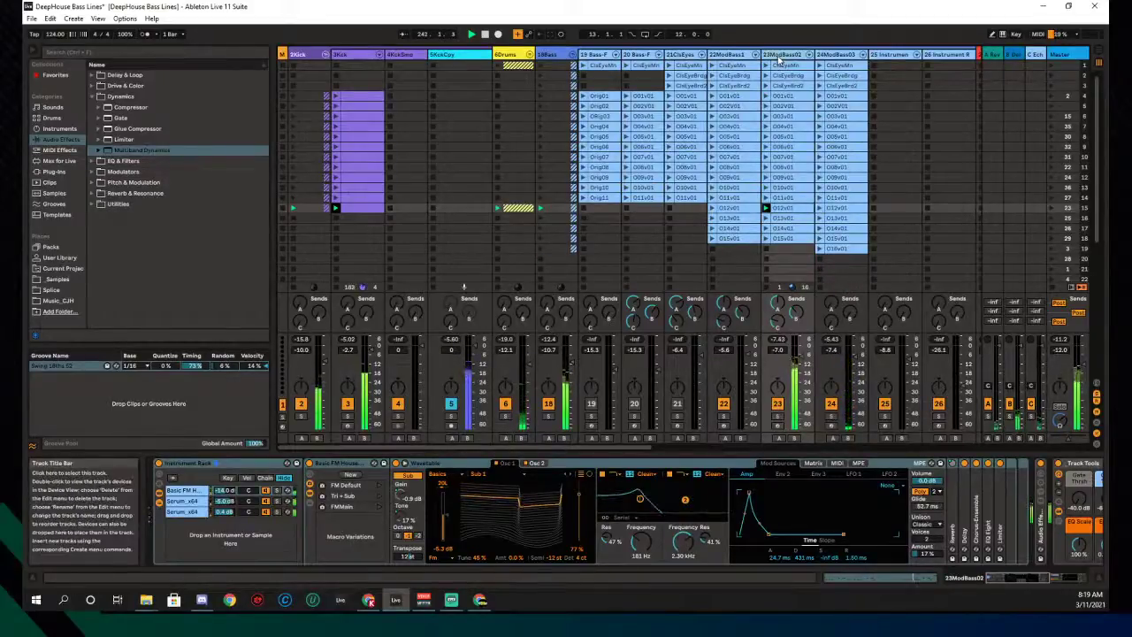
left_click_drag(226, 489, 226, 495)
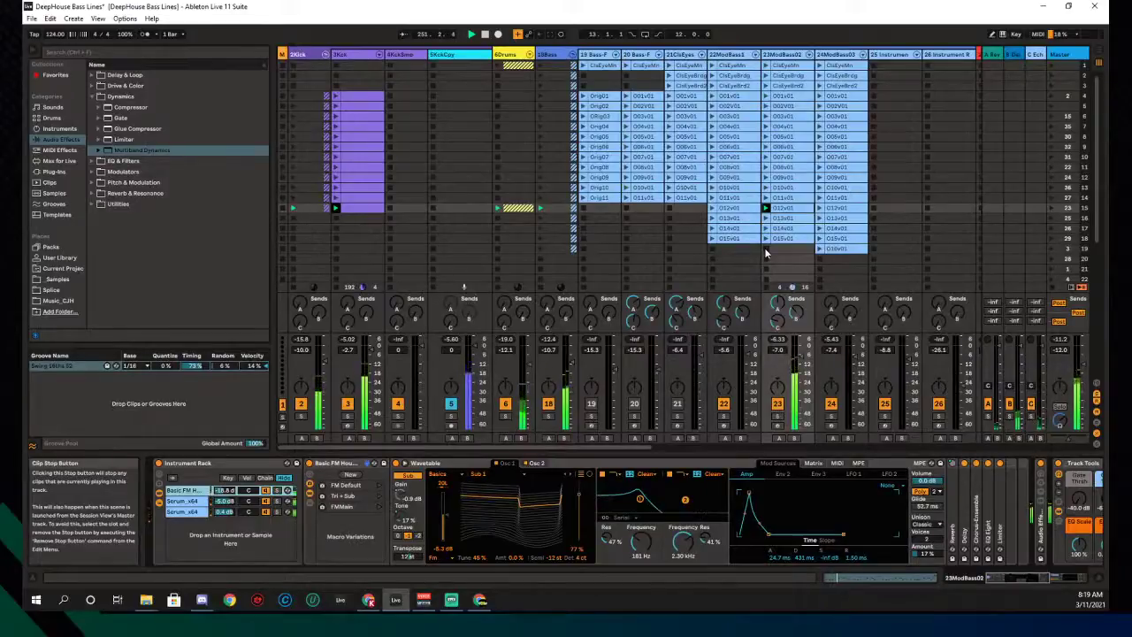
Launch clip O12v01 on 24ModBass03 in place of 23ModBass02 and activate both the Intense Pluck and Wavetable chains in its rack
left_click(820, 211)
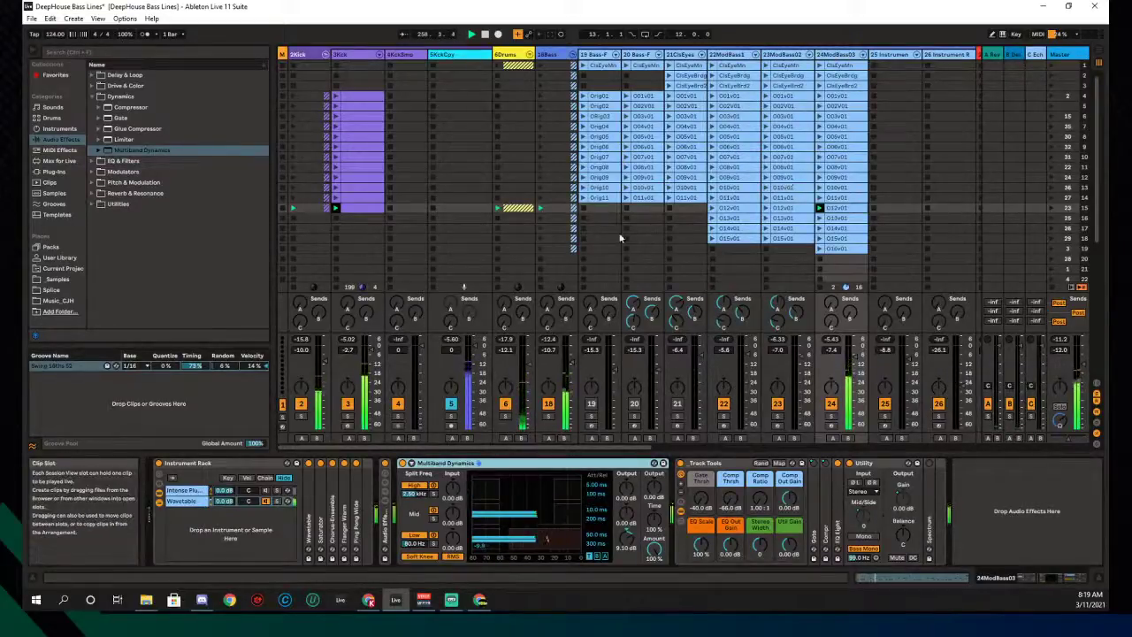
left_click(266, 502)
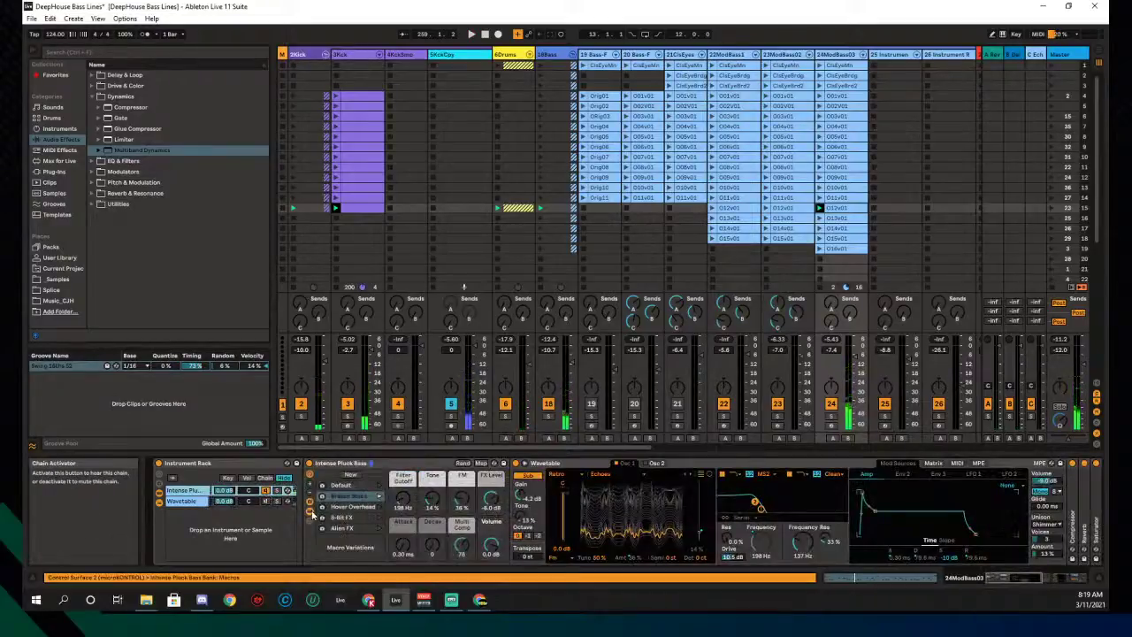
left_click(265, 501)
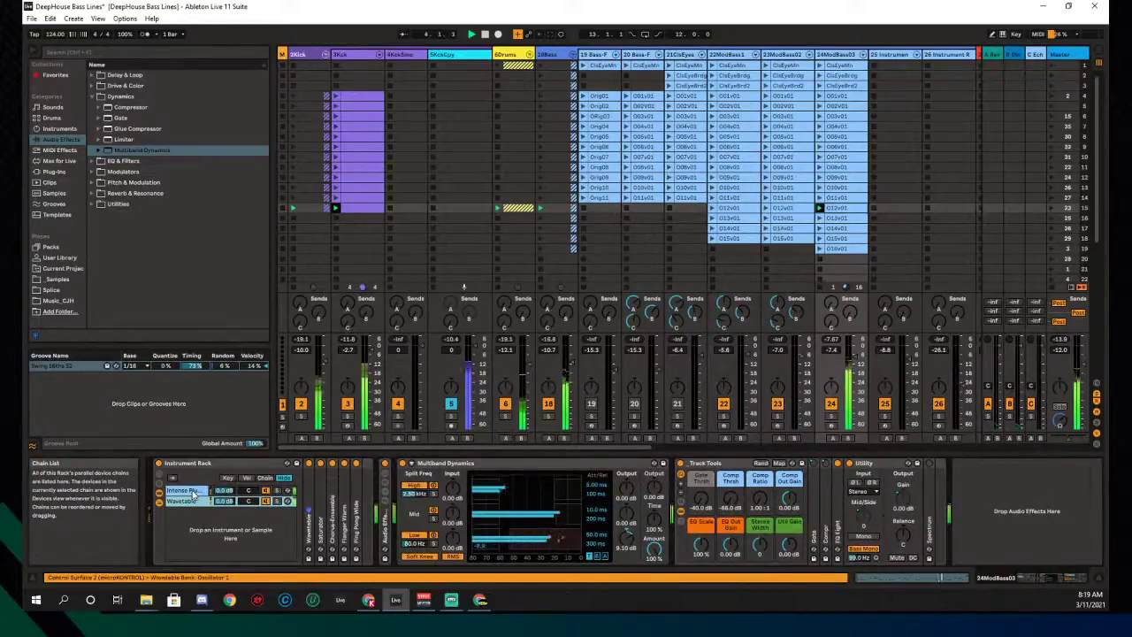
Show the Intense Pluck Bass chain's devices and recall its 8-Bit FX macro variation
left_click(195, 497)
left_click(196, 500)
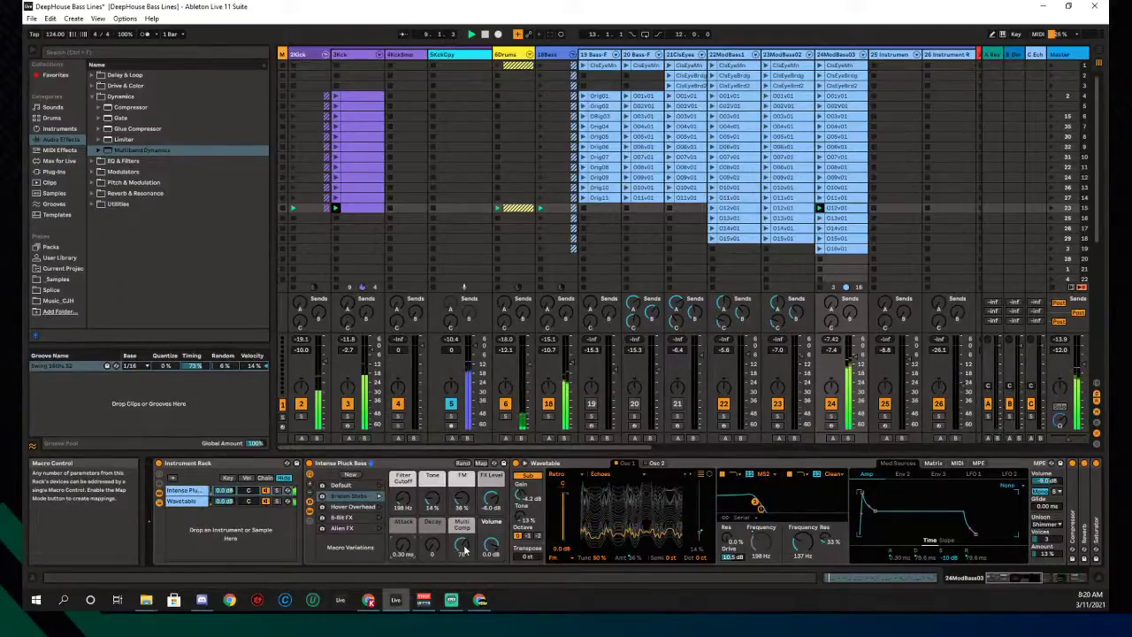
left_click(378, 518)
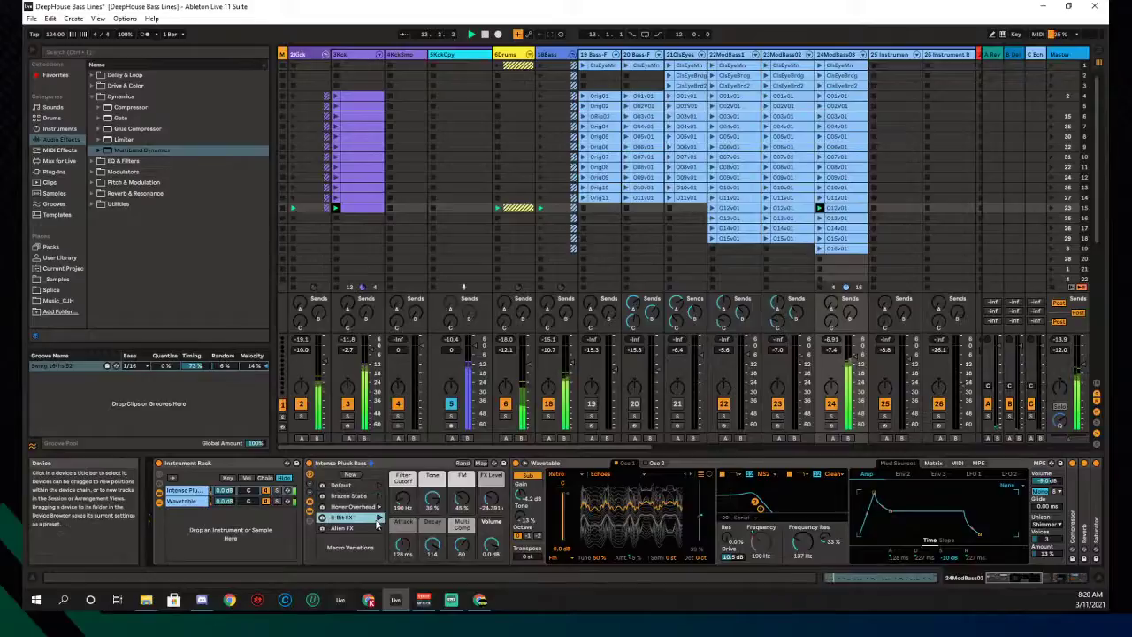
left_click(380, 523)
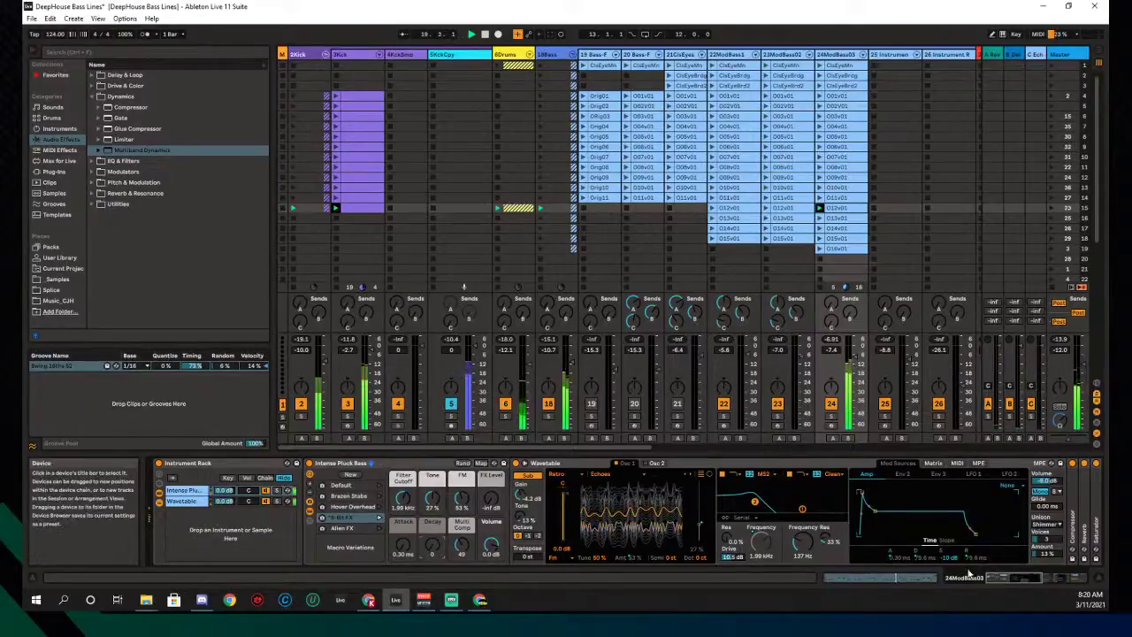
Unmap the amp envelope's decay and attack from their macros, and set 129 ms decay, -inf dB sustain and 0.75 ms attack
right_click(922, 555)
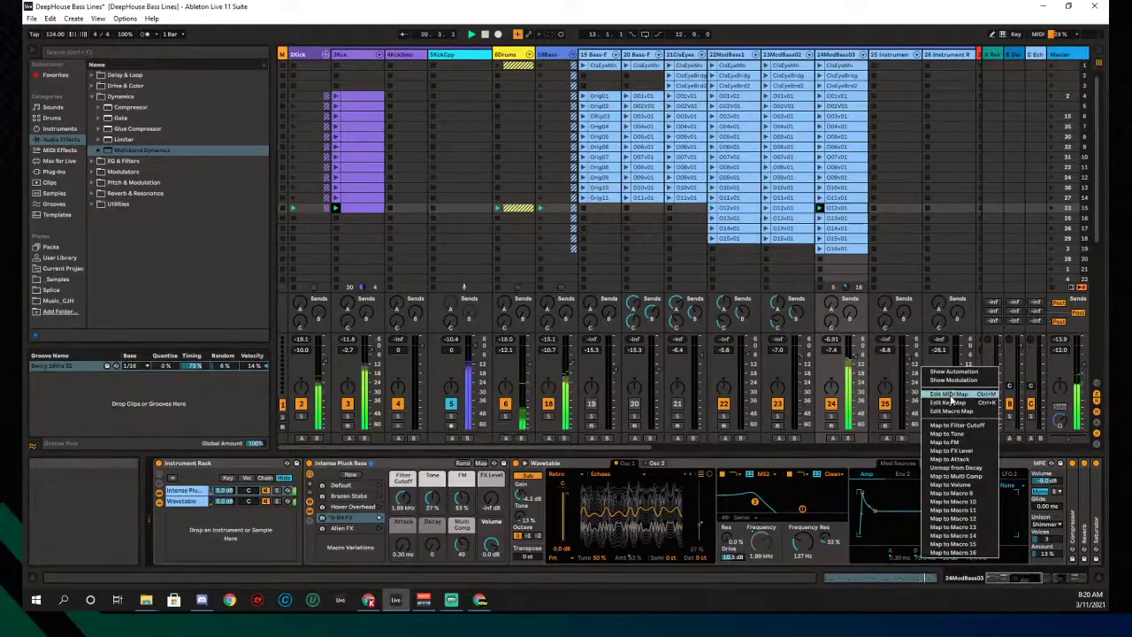
left_click(891, 539)
left_click_drag(875, 513, 877, 536)
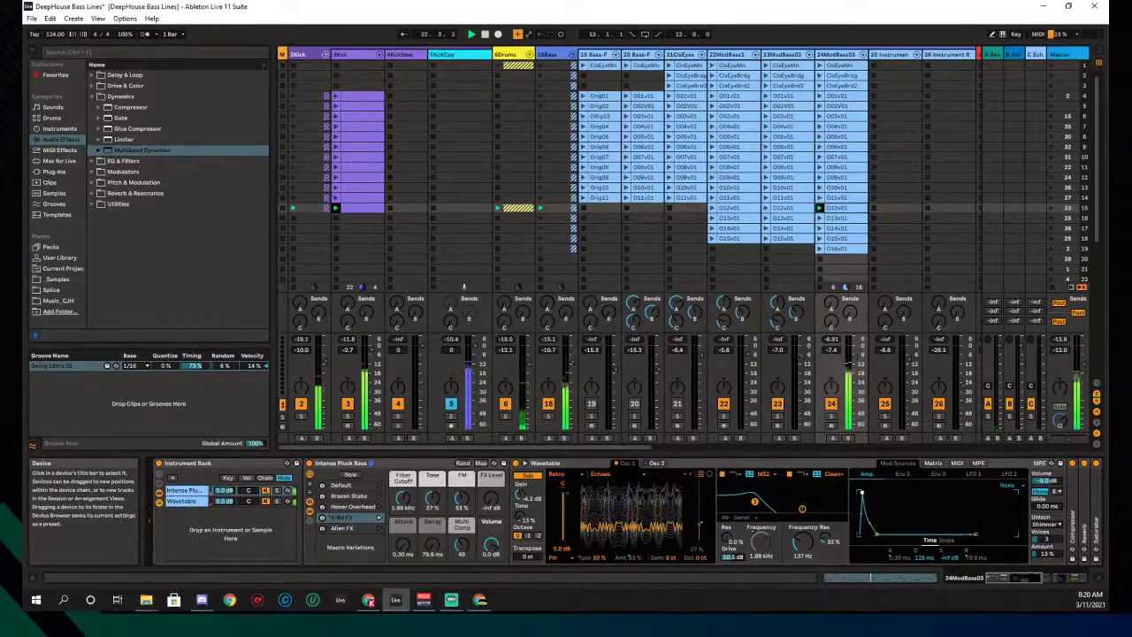
right_click(927, 557)
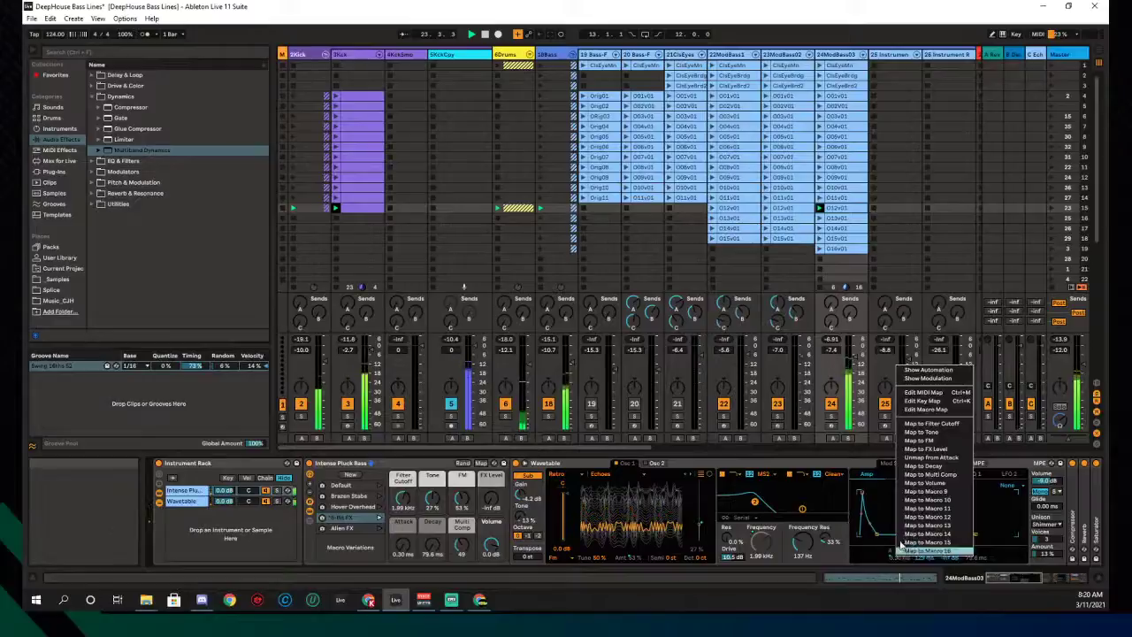
left_click(934, 458)
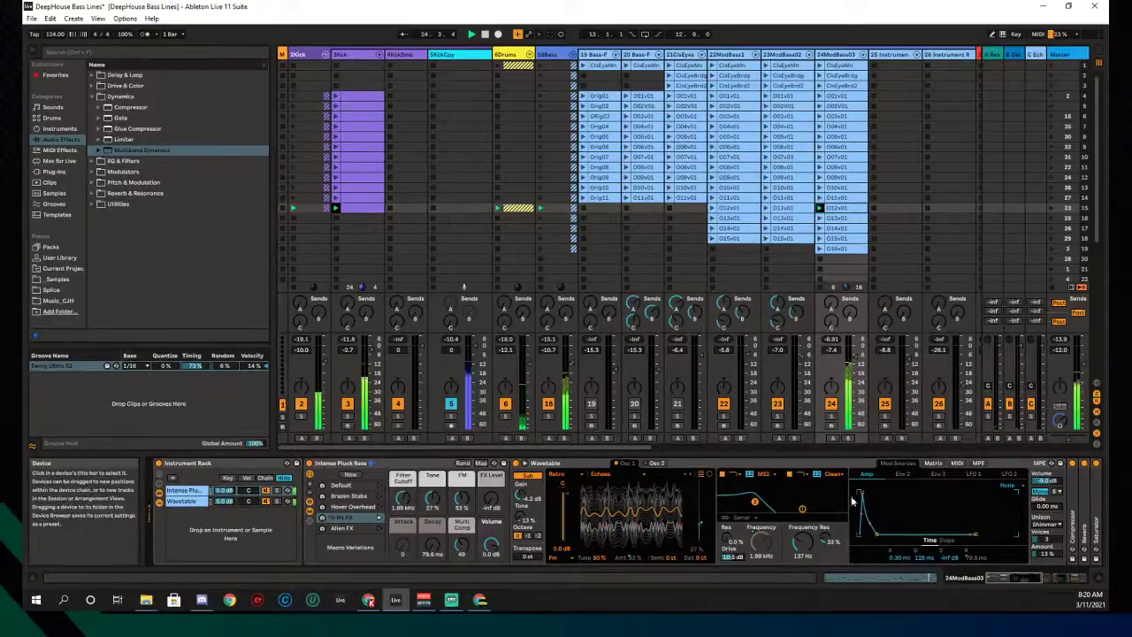
left_click_drag(863, 497, 858, 493)
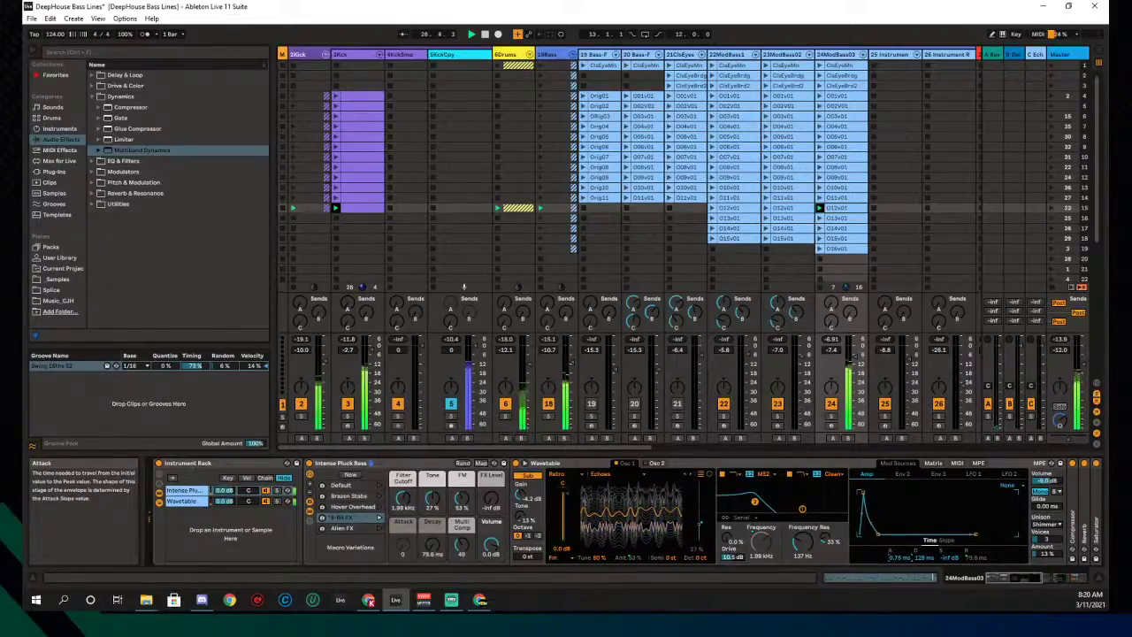
Unmap the amp envelope's release from the Decay macro and set the release to 129 ms
right_click(976, 558)
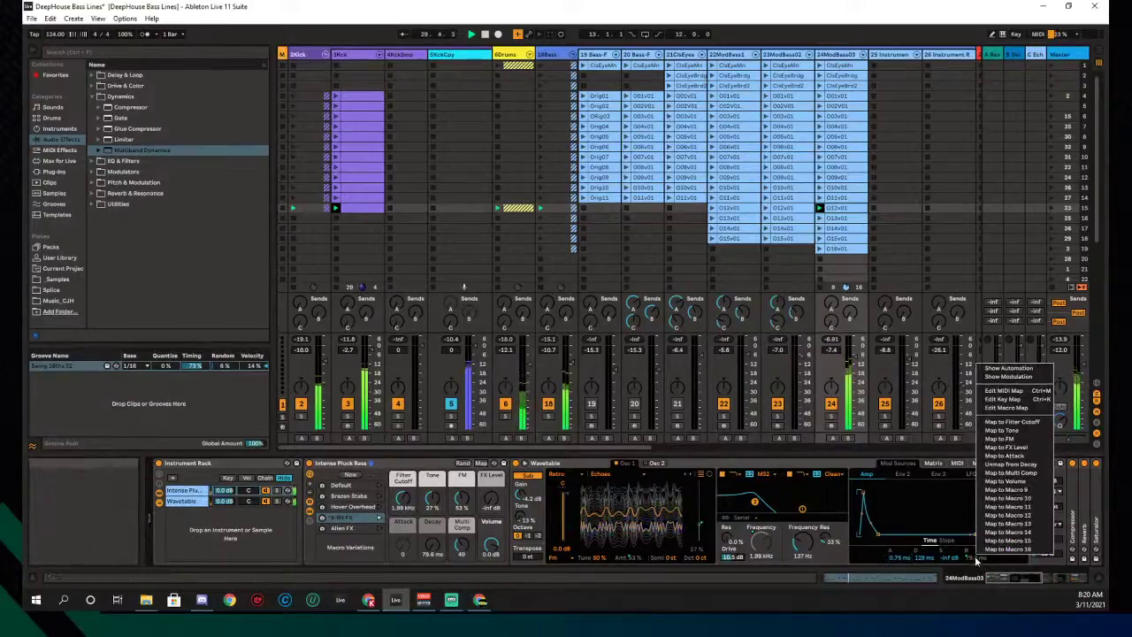
left_click(984, 515)
left_click_drag(976, 536, 984, 535)
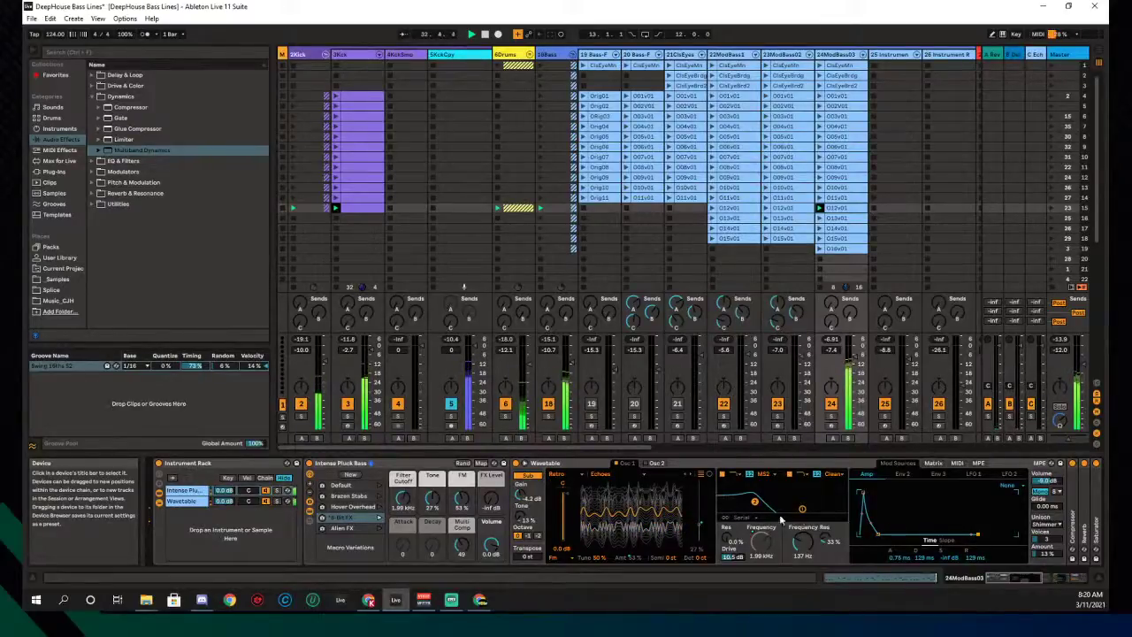
Unmap filter 1's frequency from Filter Cutoff, set filter 2 to 137 Hz with 0.0% resonance, and the amp attack to 1.14 ms
right_click(759, 538)
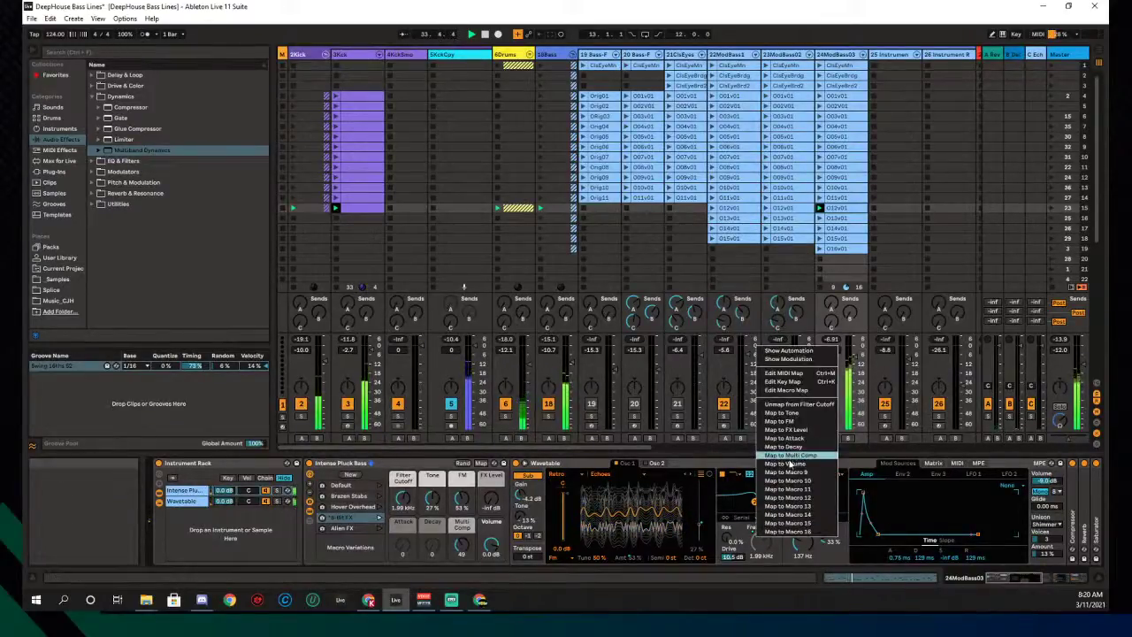
left_click(797, 404)
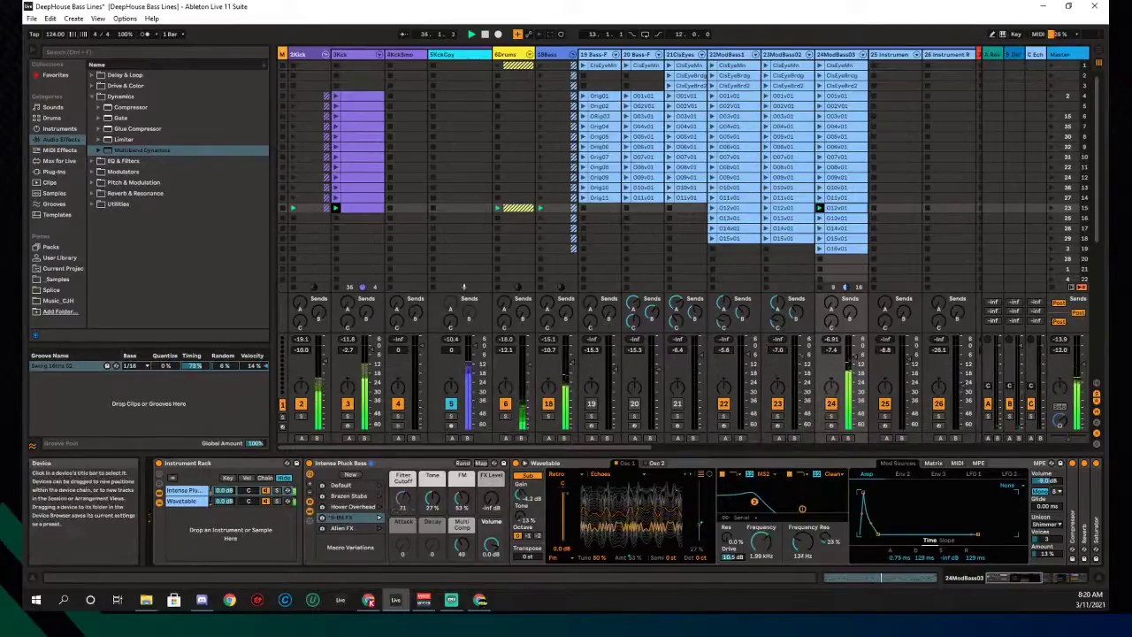
double_click(802, 541)
mouse_move(802, 541)
left_mouse_down()
mouse_move(802, 509)
mouse_move(802, 545)
left_mouse_up()
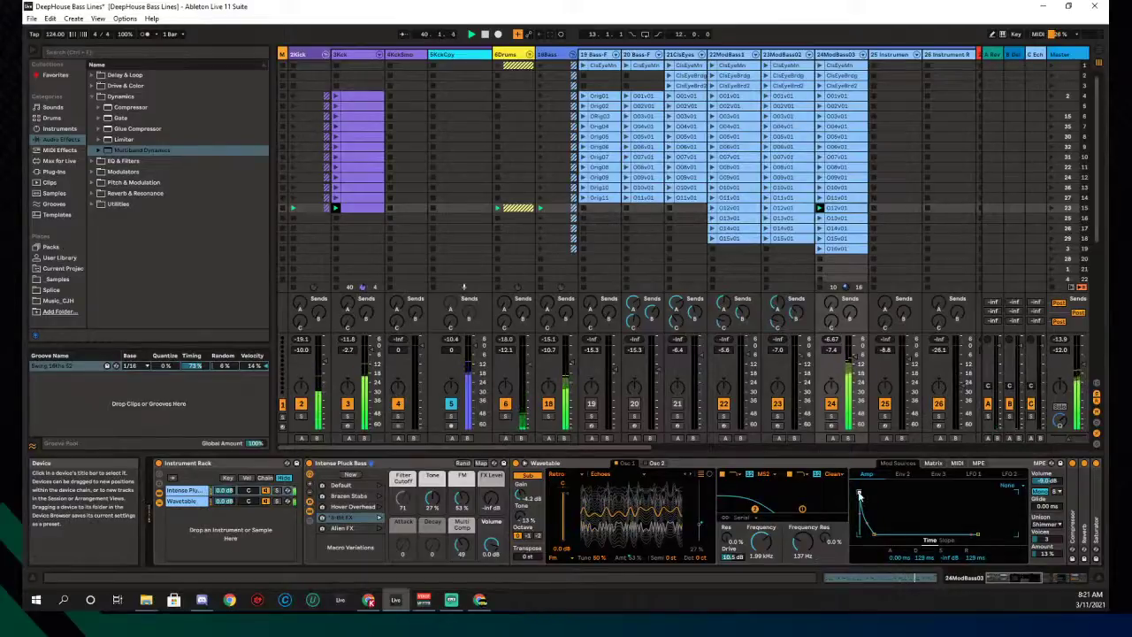
left_click_drag(858, 493, 864, 491)
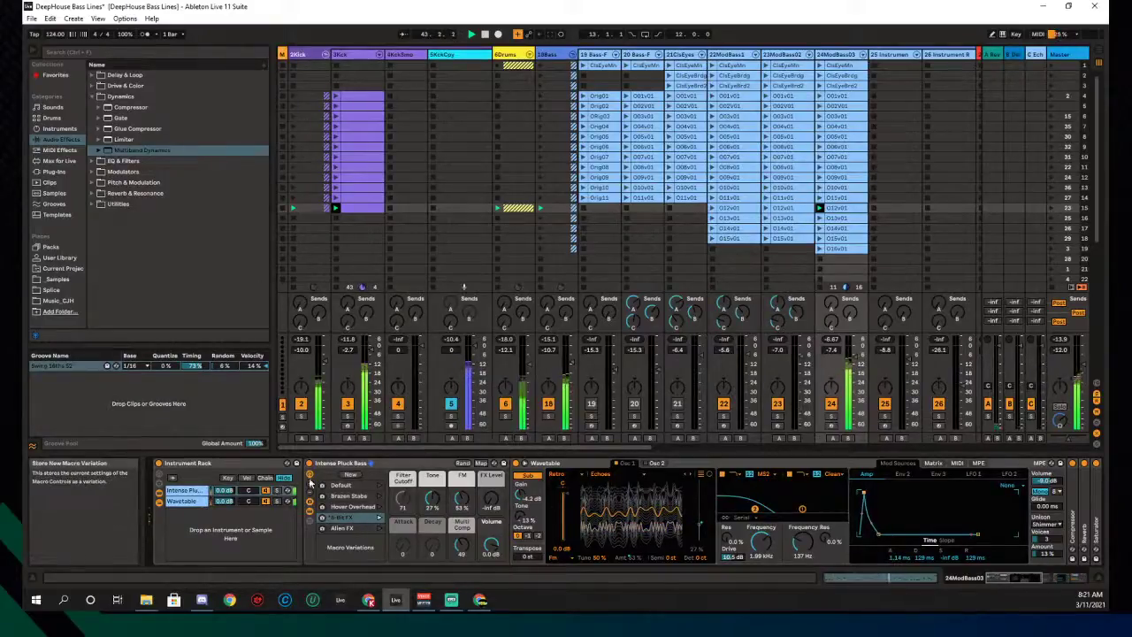
Solo the Intense Pluck chain while switching Wavetable's first filter to high-pass and lowering its frequency to 32.8 Hz
left_click(279, 491)
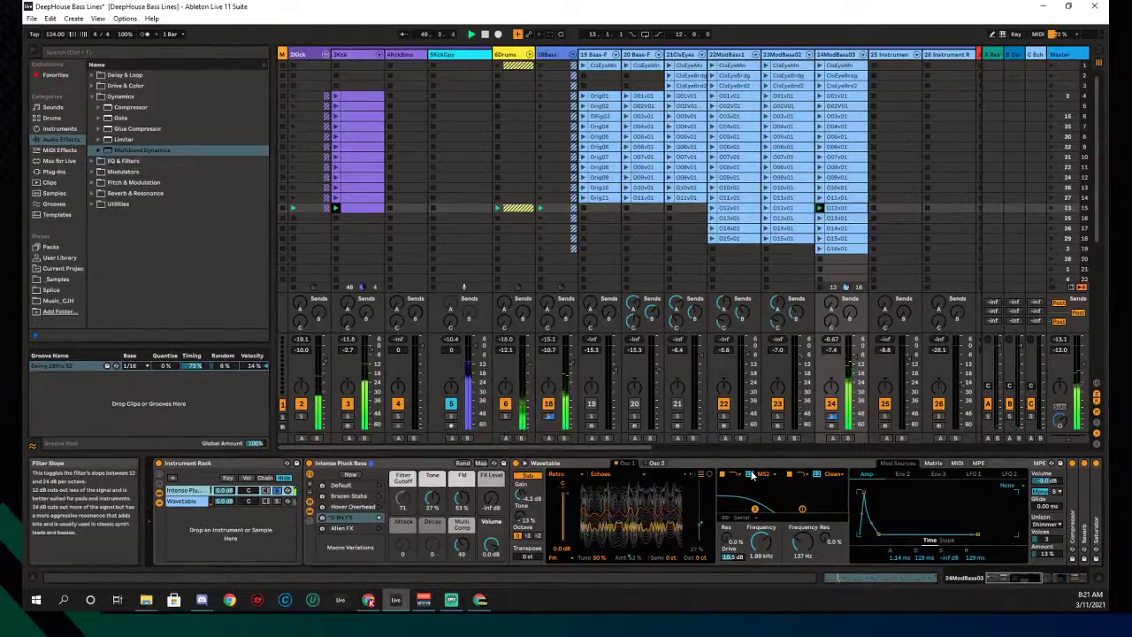
left_click(791, 472)
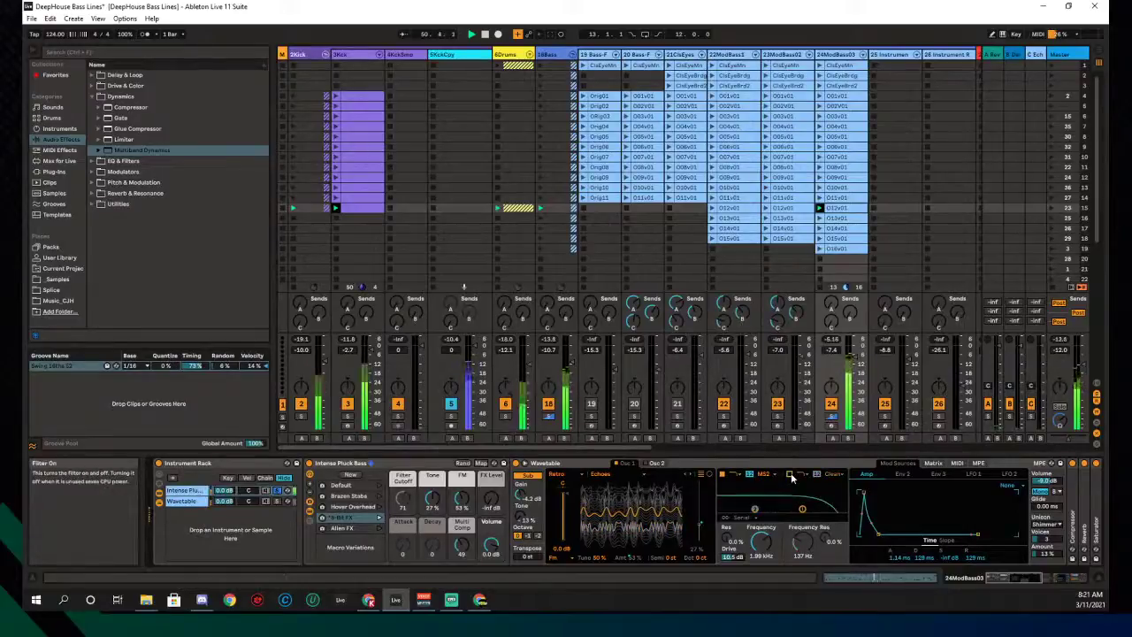
left_click(729, 475)
left_click(734, 500)
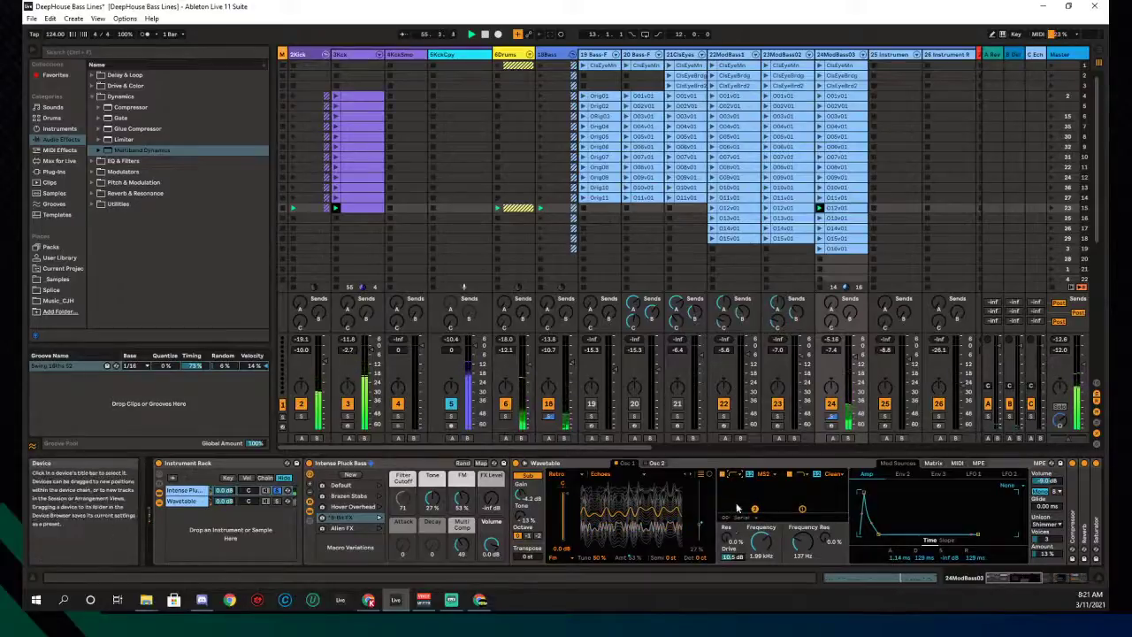
left_click_drag(759, 541, 758, 603)
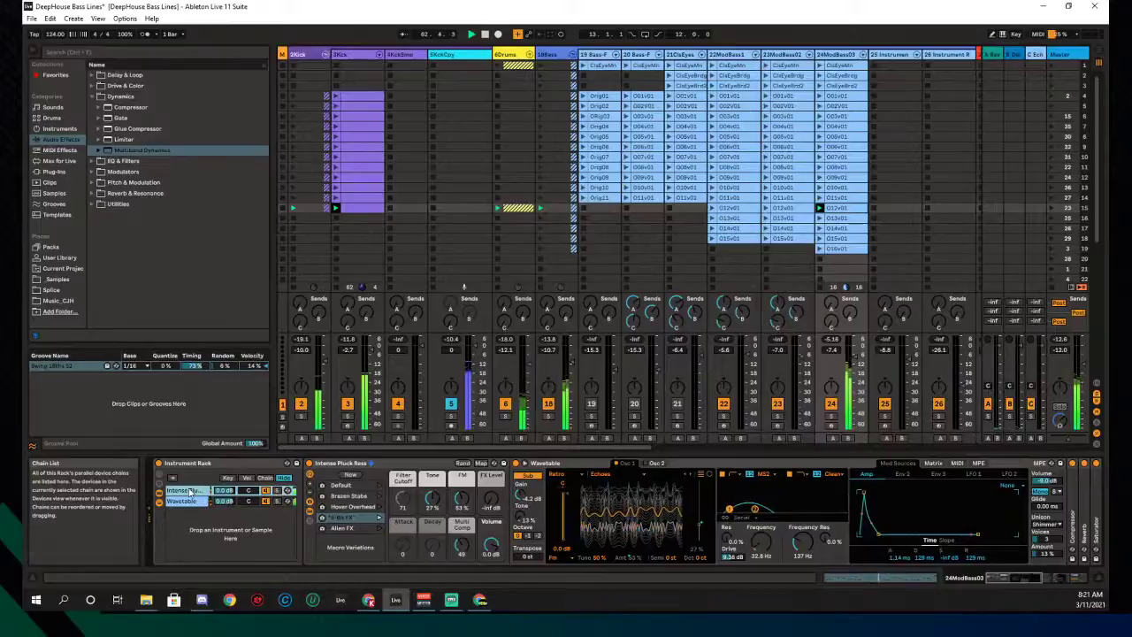
Collapse the Intense Pluck Bass devices and insert an EQ Eight from EQ & Filters directly after that rack in its chain
left_click(415, 463)
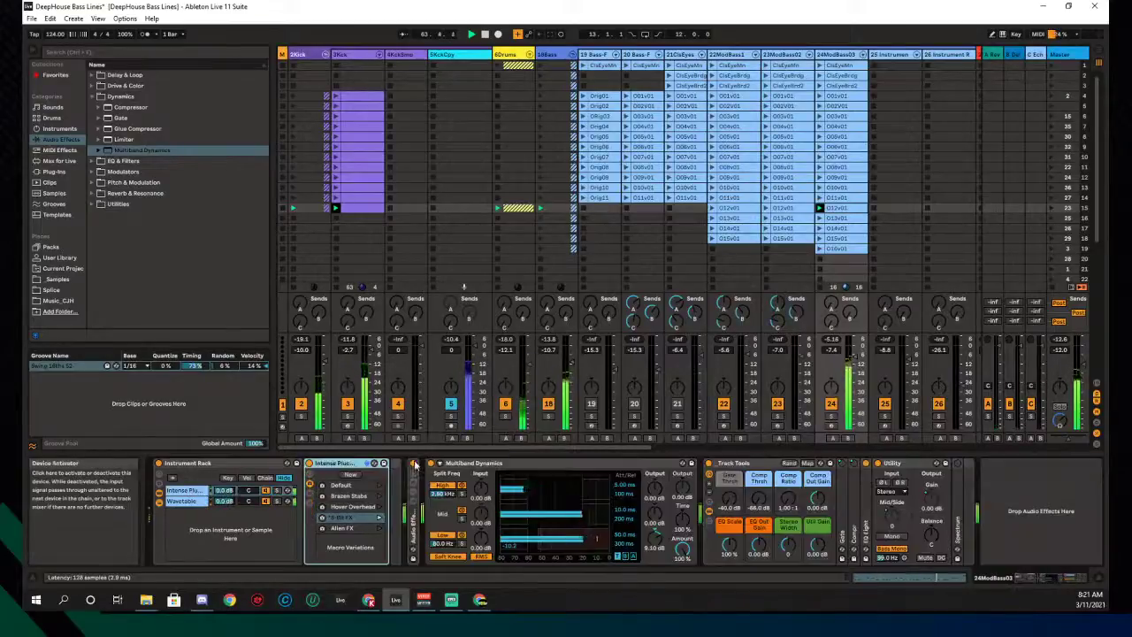
left_click(100, 96)
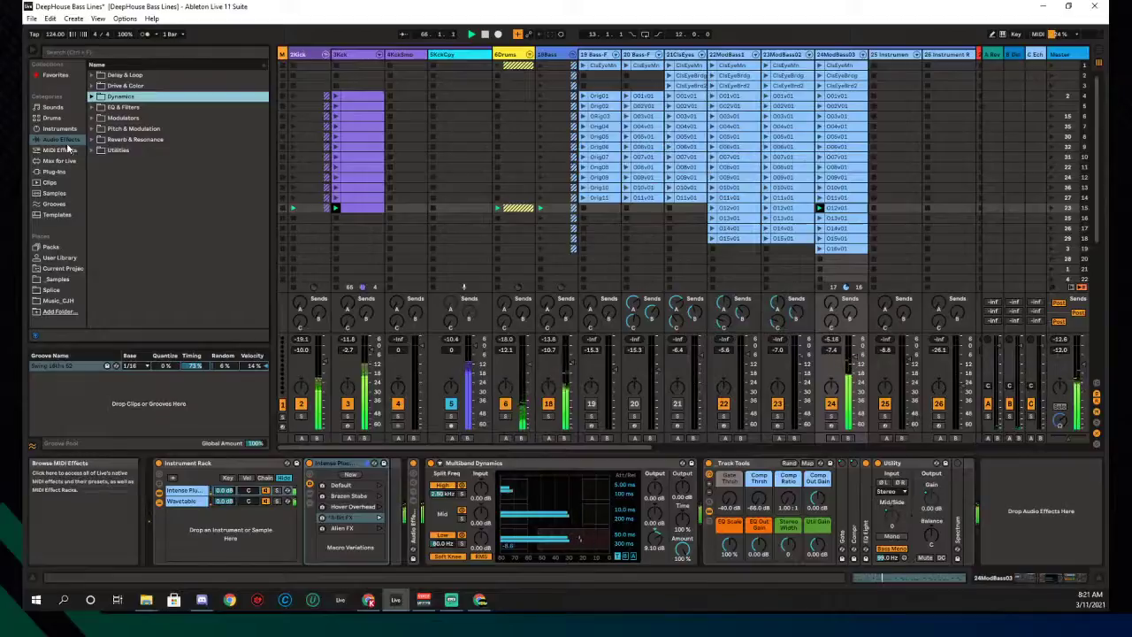
left_click(100, 107)
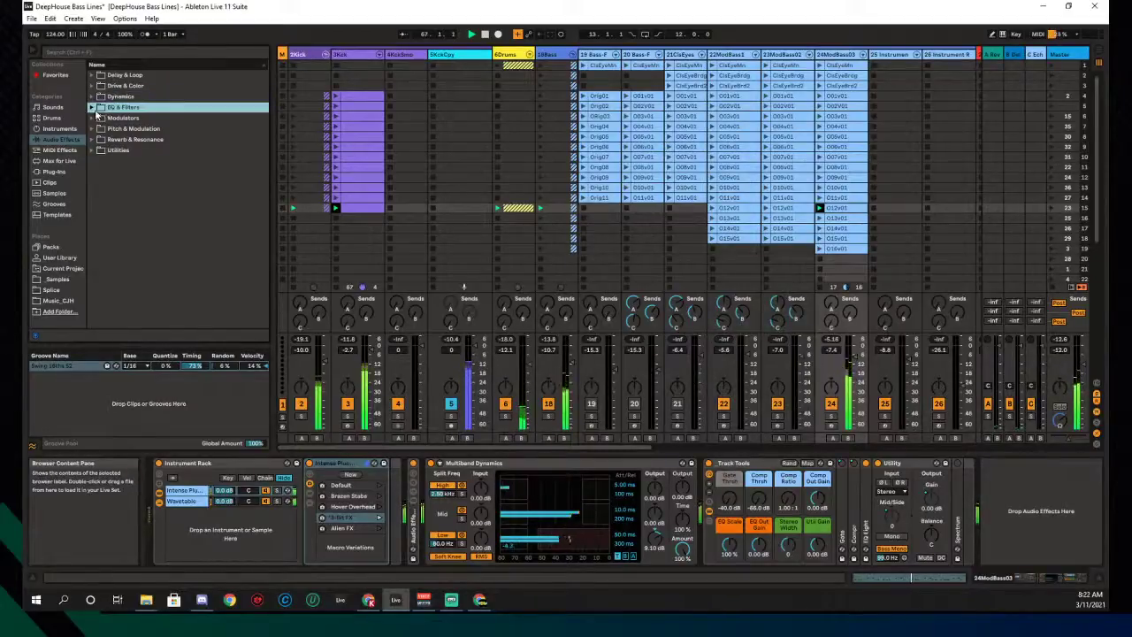
left_click_drag(110, 142, 392, 492)
Shape the EQ Eight with Adaptive Q off, band 4 pulled down to cut the highs, and a low cut on band 1 at about 86.1 Hz
left_click_drag(588, 506, 544, 538)
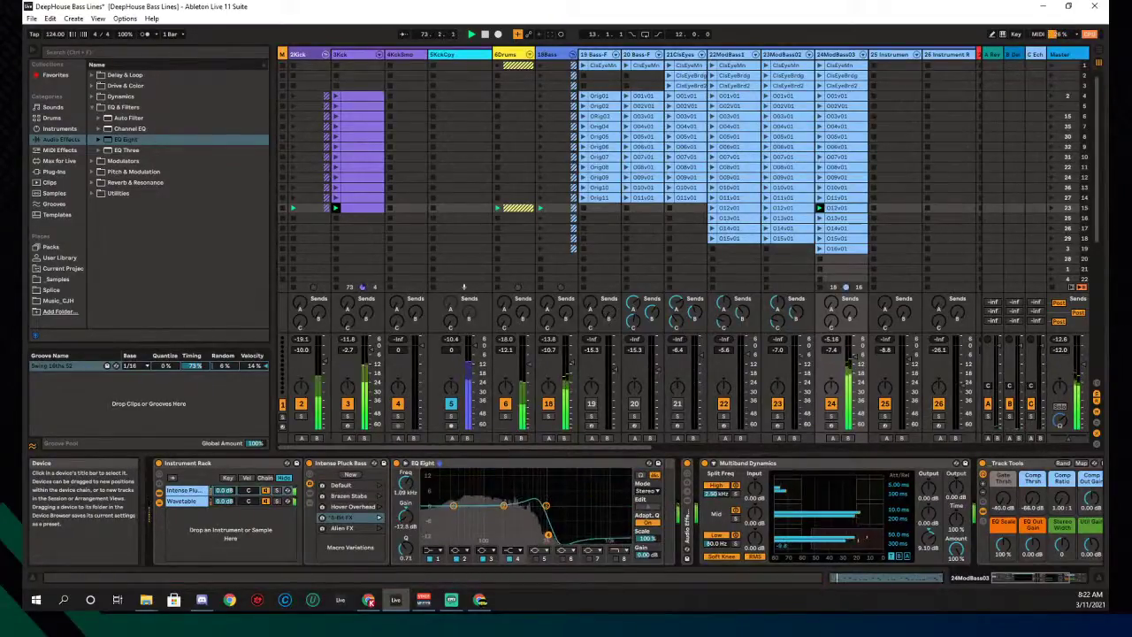
left_click(647, 523)
left_click_drag(547, 535, 535, 541)
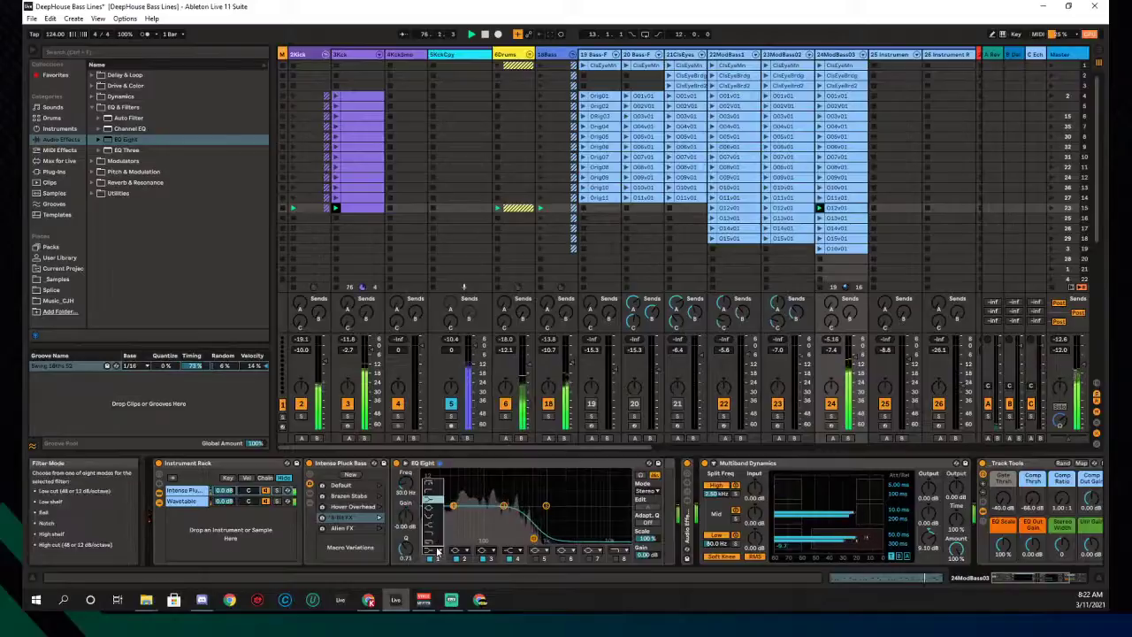
left_click(451, 506)
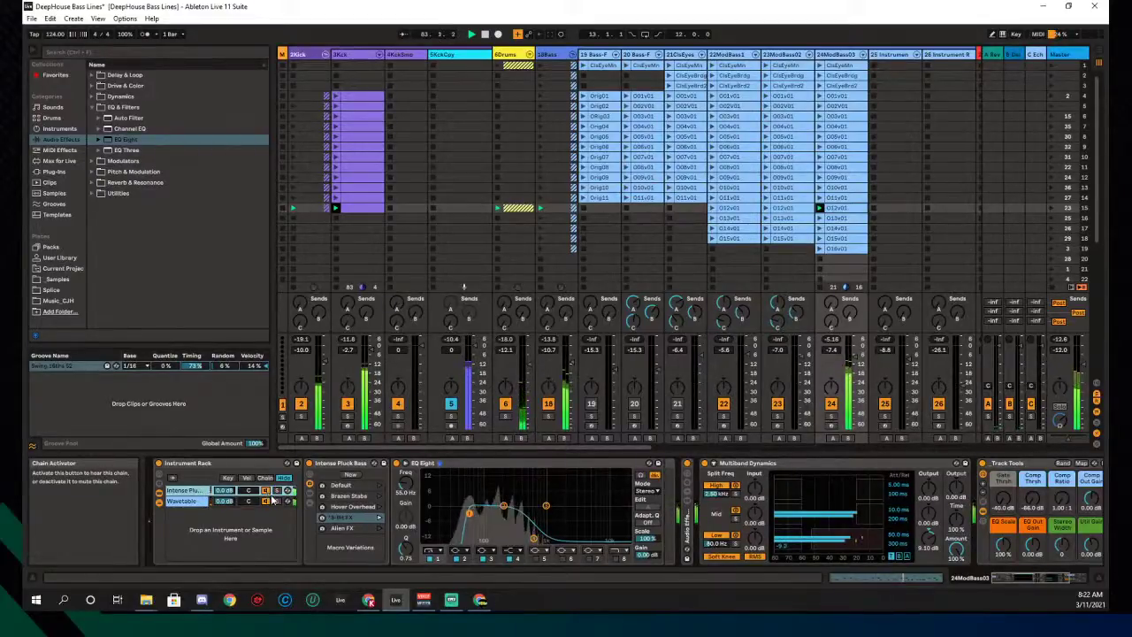
left_click_drag(468, 516, 473, 513)
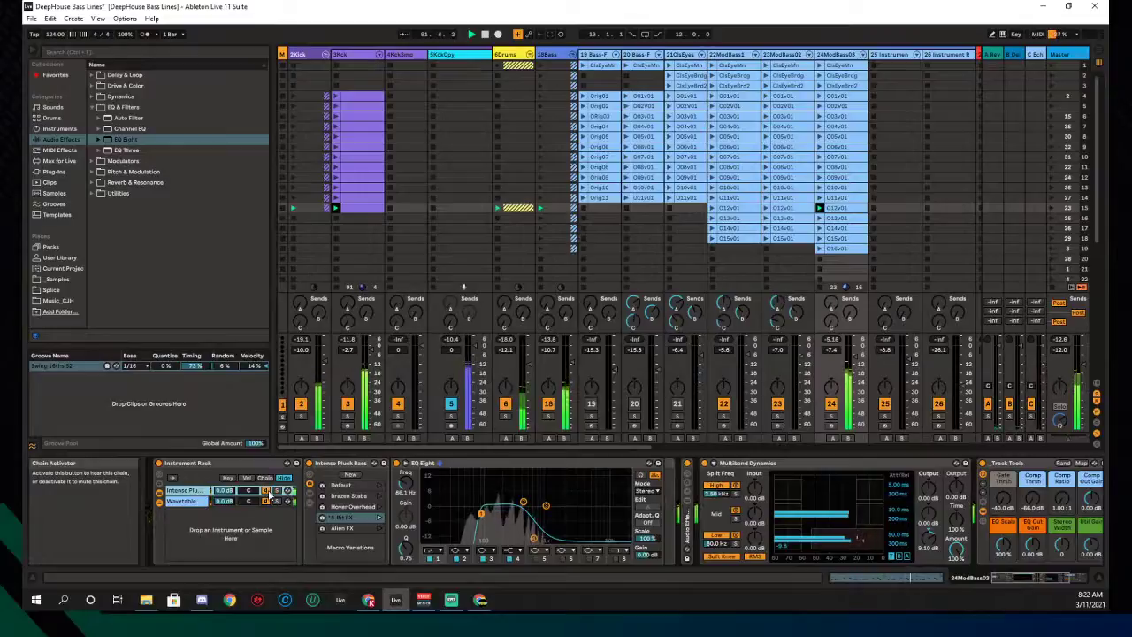
Rename the Instrument Rack as PunchyFM and save it as a preset in the user library
left_click(188, 464)
key("ctrl+r")
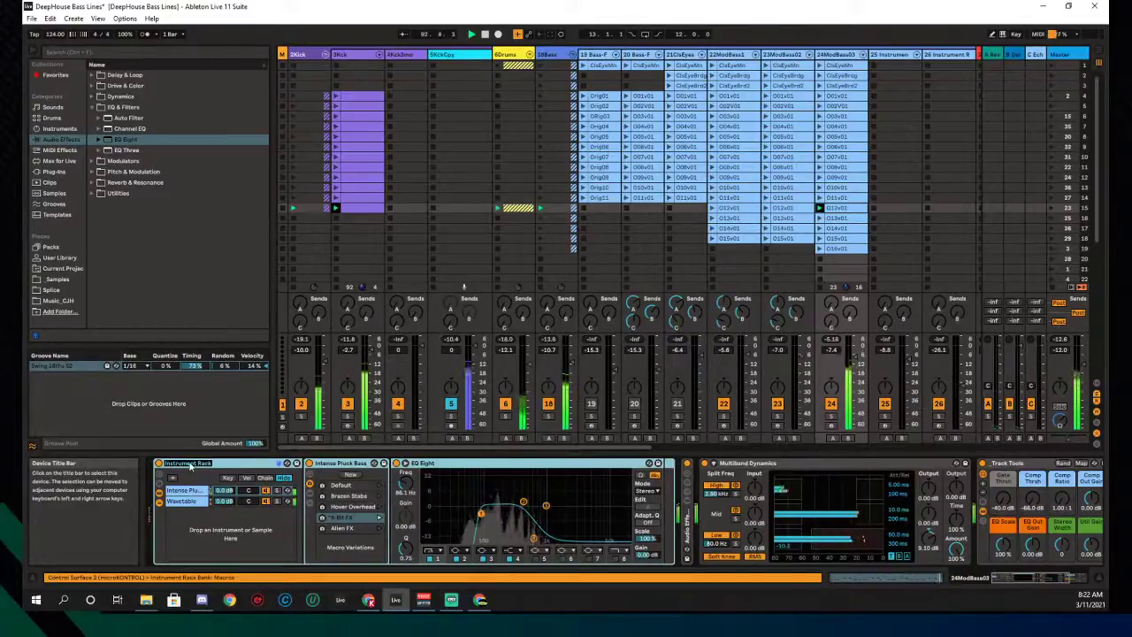
type("Push")
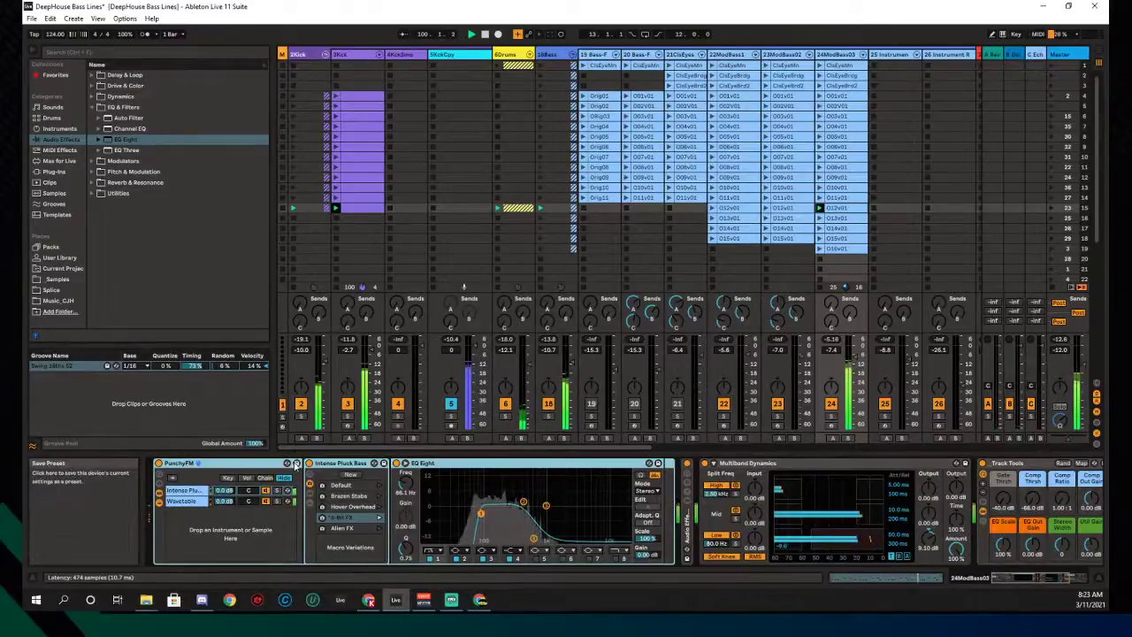
left_click(296, 463)
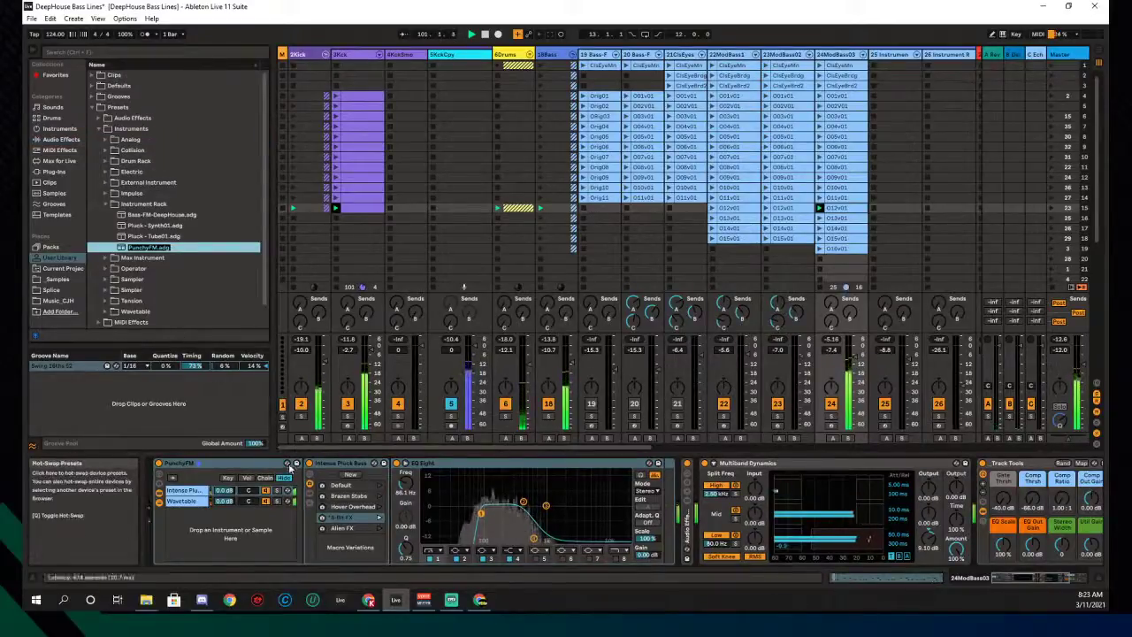
key("Return")
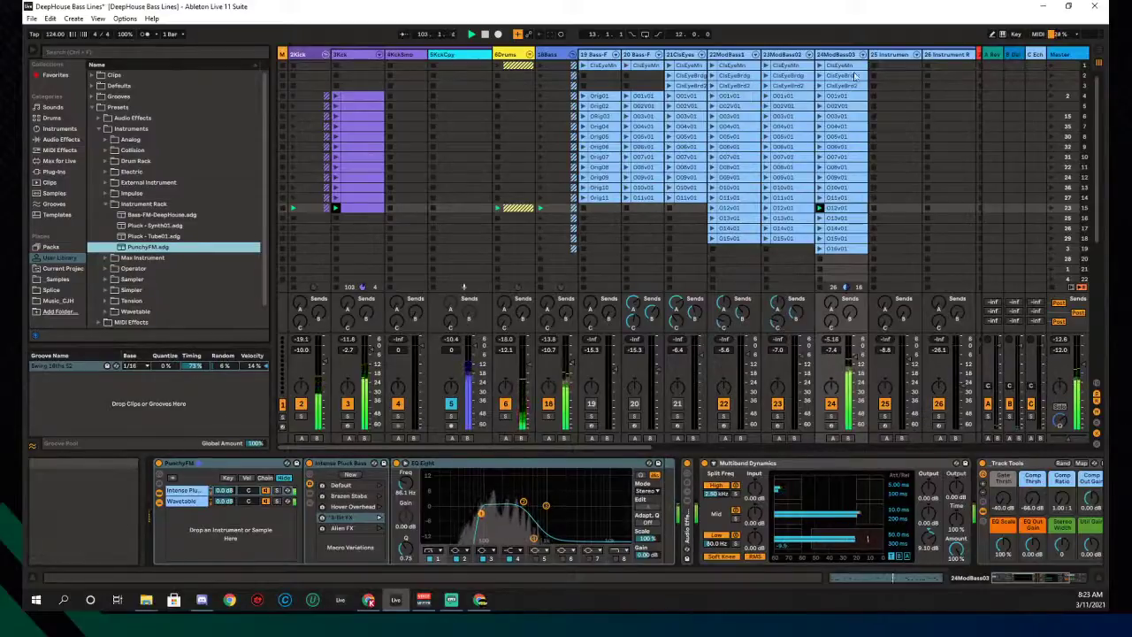
Compare clip O12v01 on 23ModBass02 and 24ModBass03 by alternating playback between the tracks, ending with 24ModBass03 playing
left_click(766, 209)
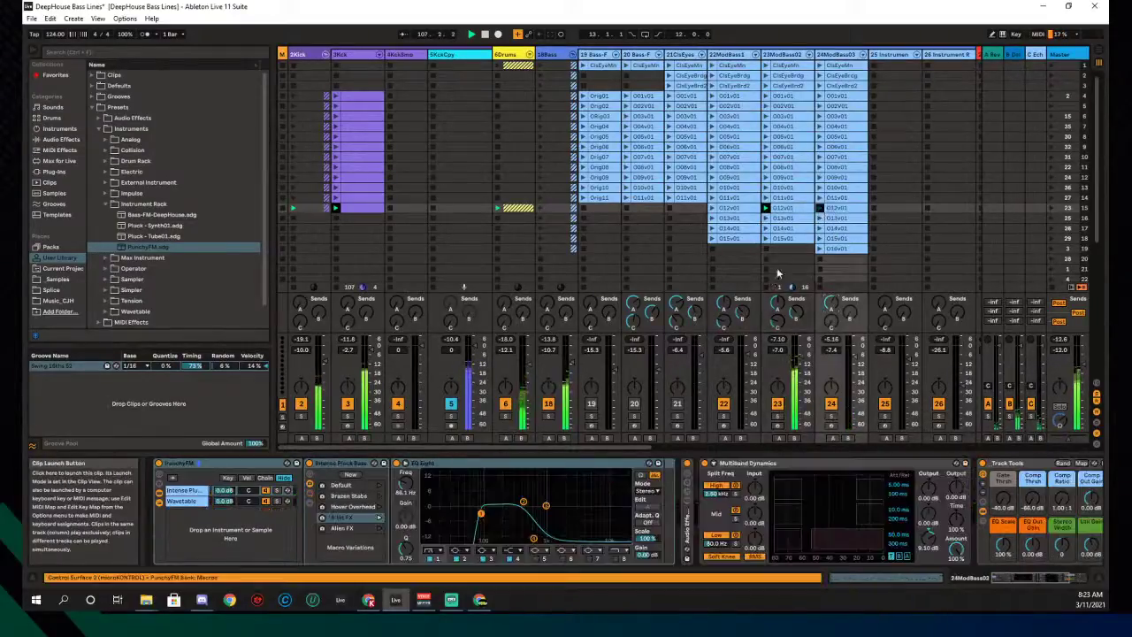
key("Right")
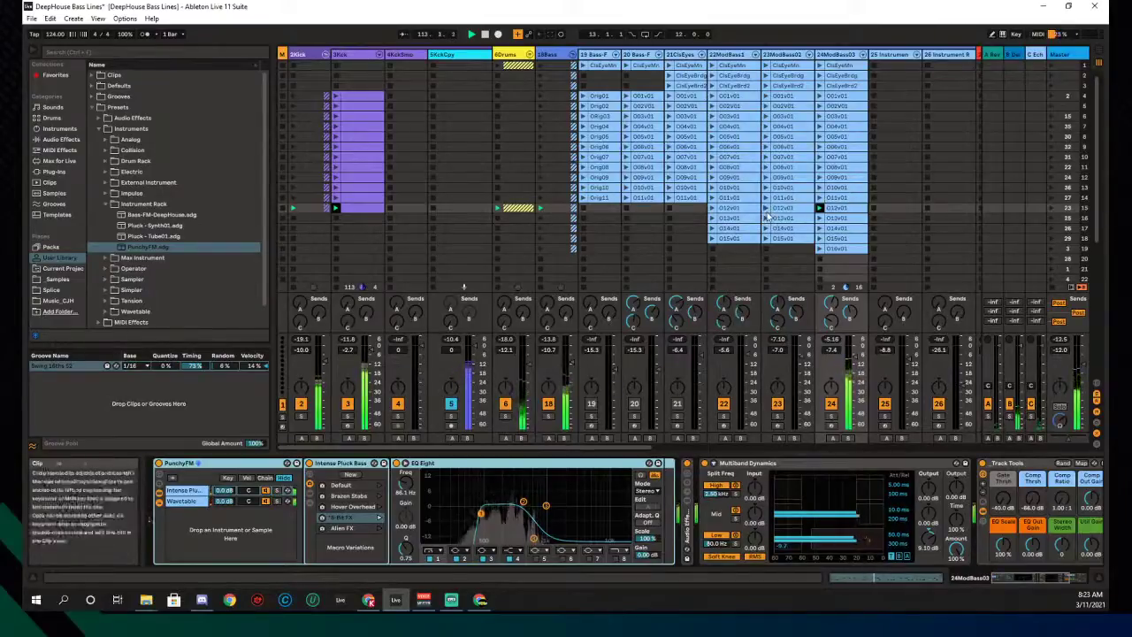
left_click(796, 250)
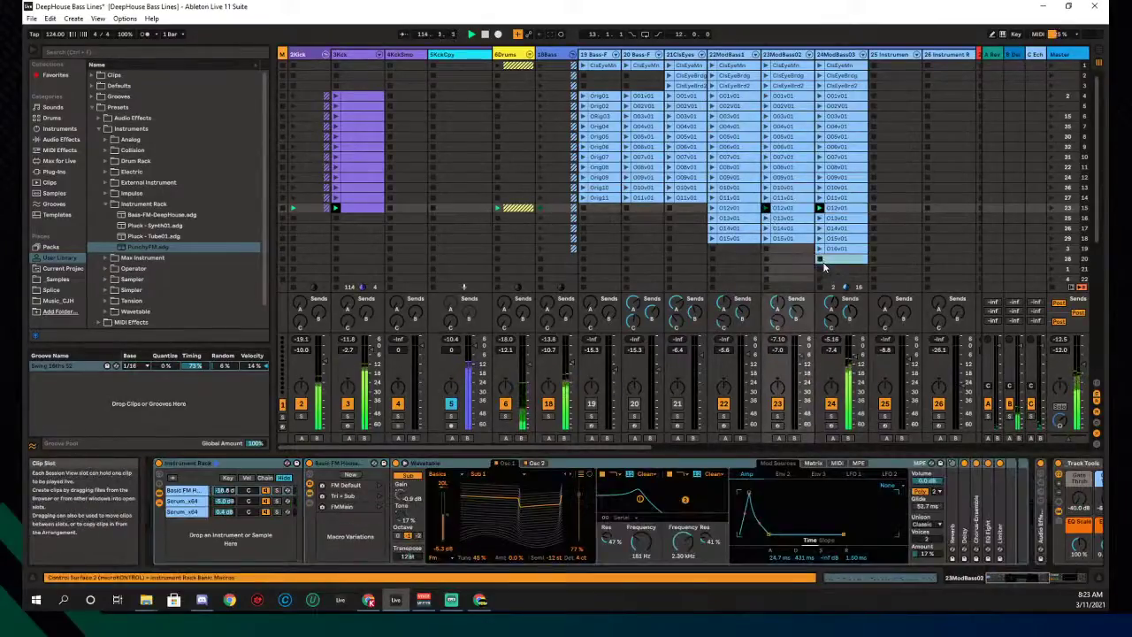
left_click(821, 261)
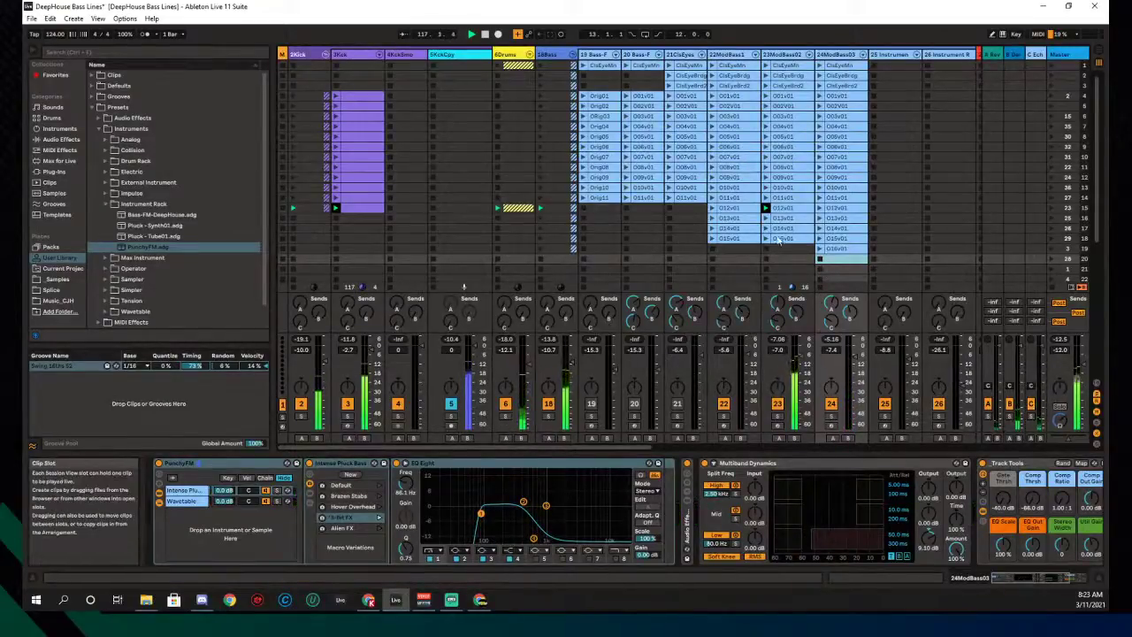
left_click(819, 209)
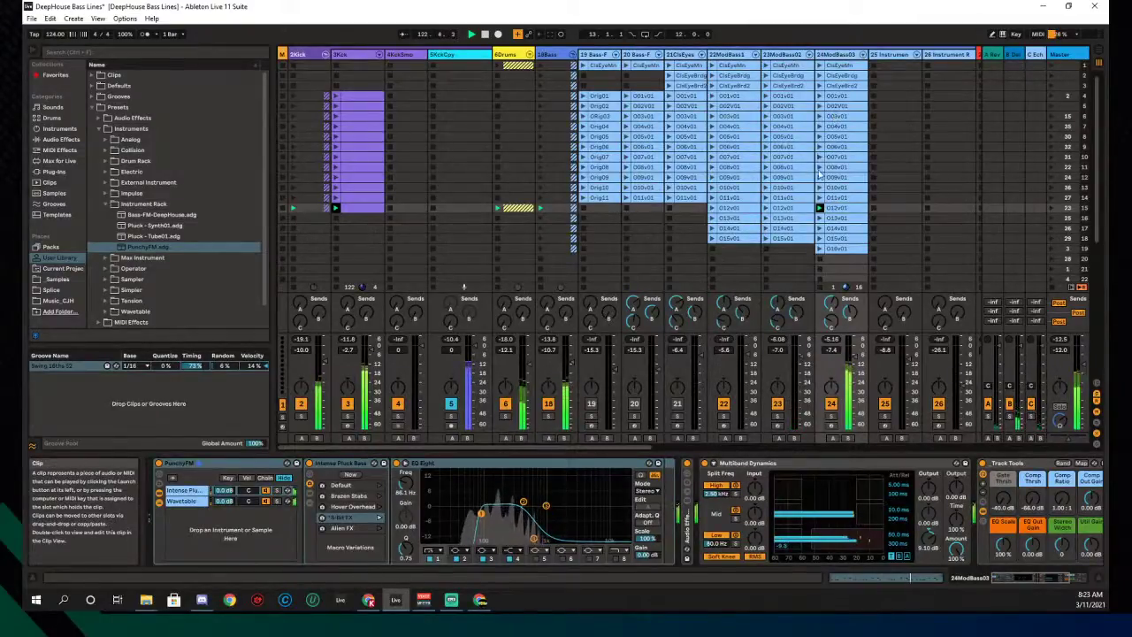
Launch clip O09v01 on 24ModBass03, open its notes, and shrink the clip editor to show more of the session grid
left_click(820, 177)
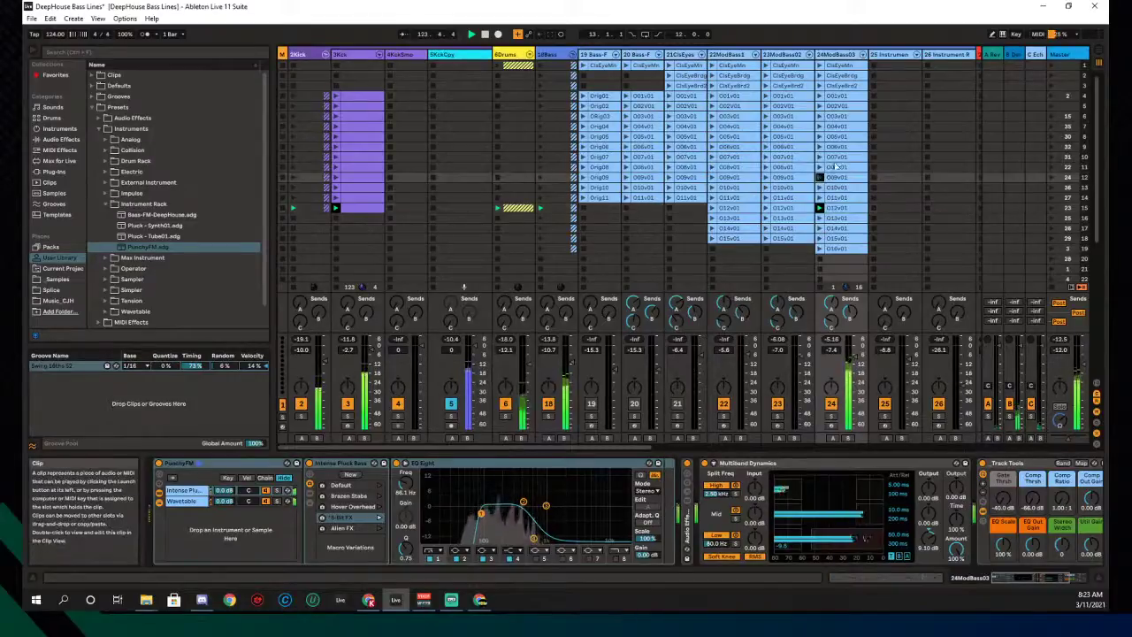
double_click(840, 178)
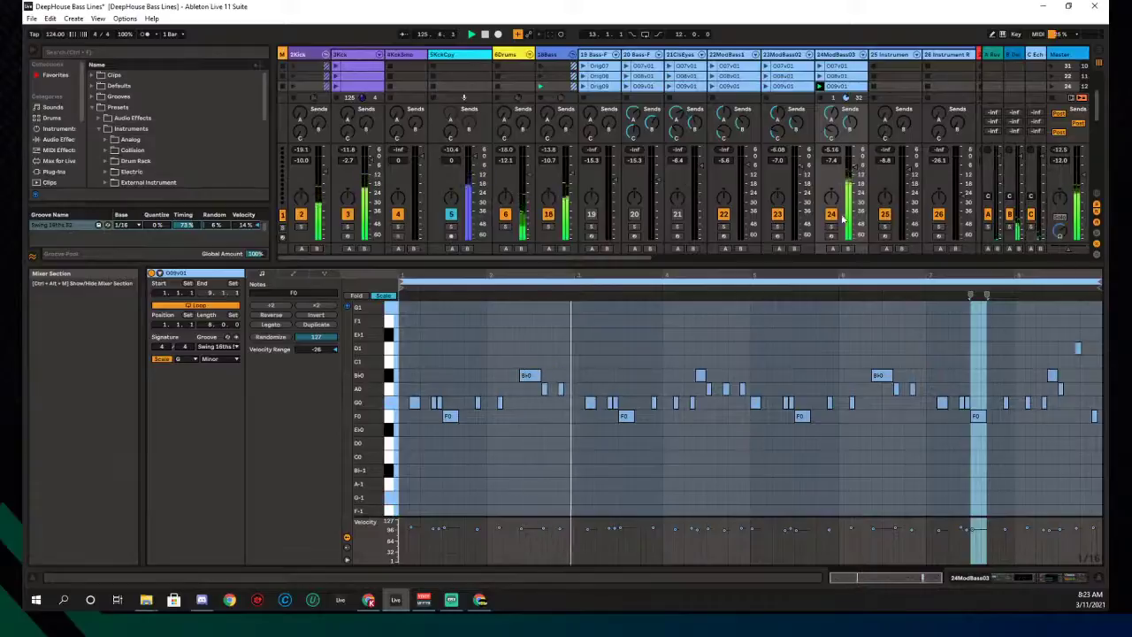
left_click_drag(849, 273, 836, 422)
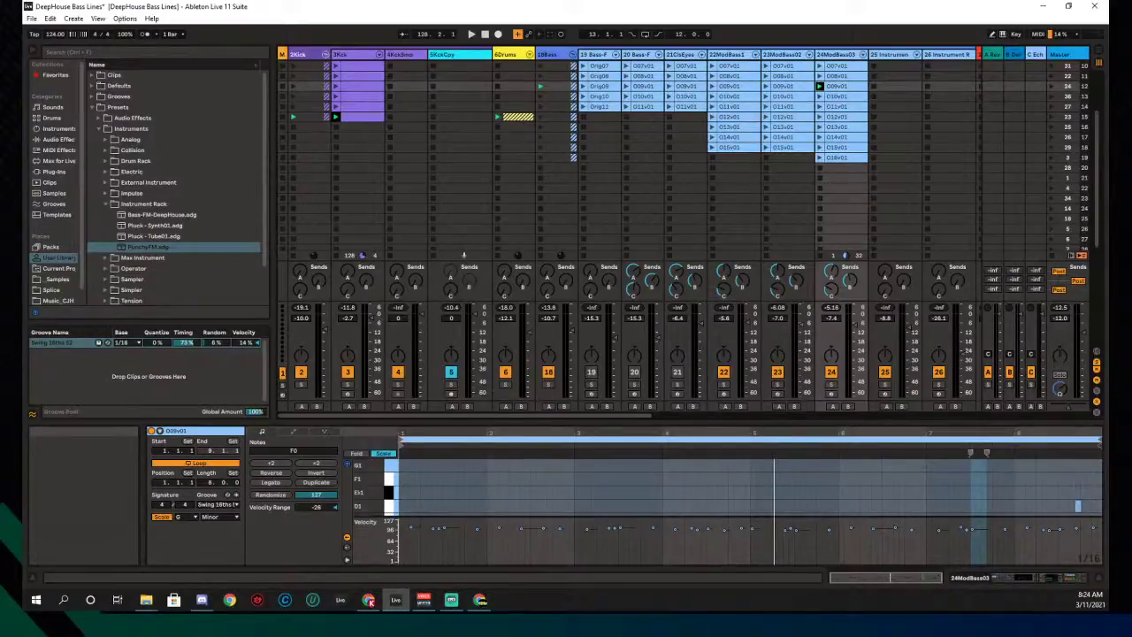
left_click(451, 599)
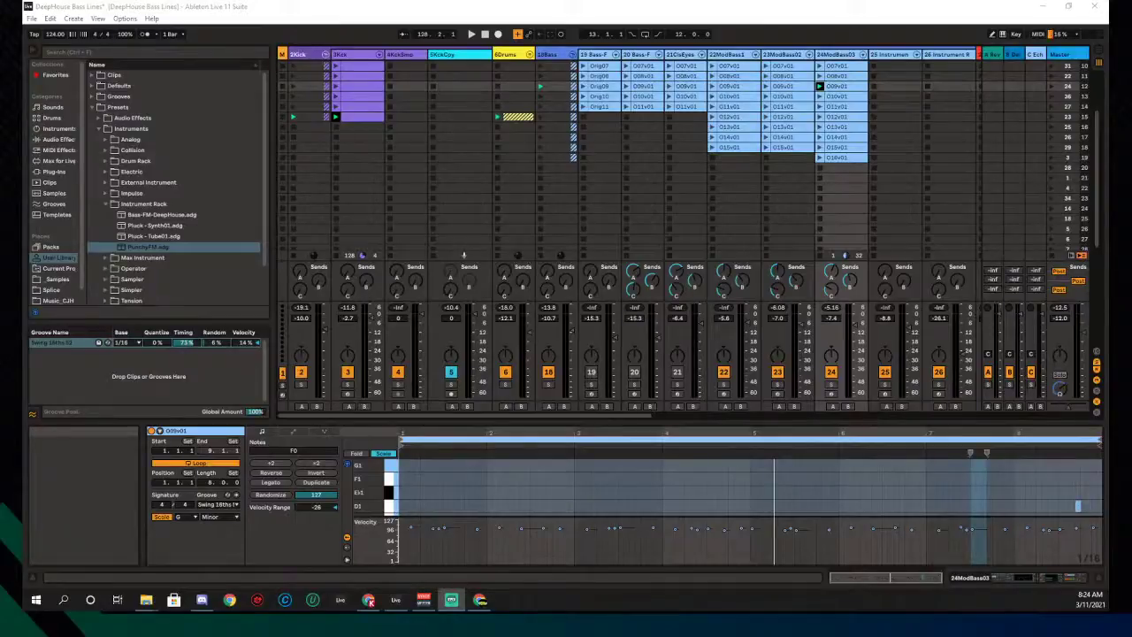